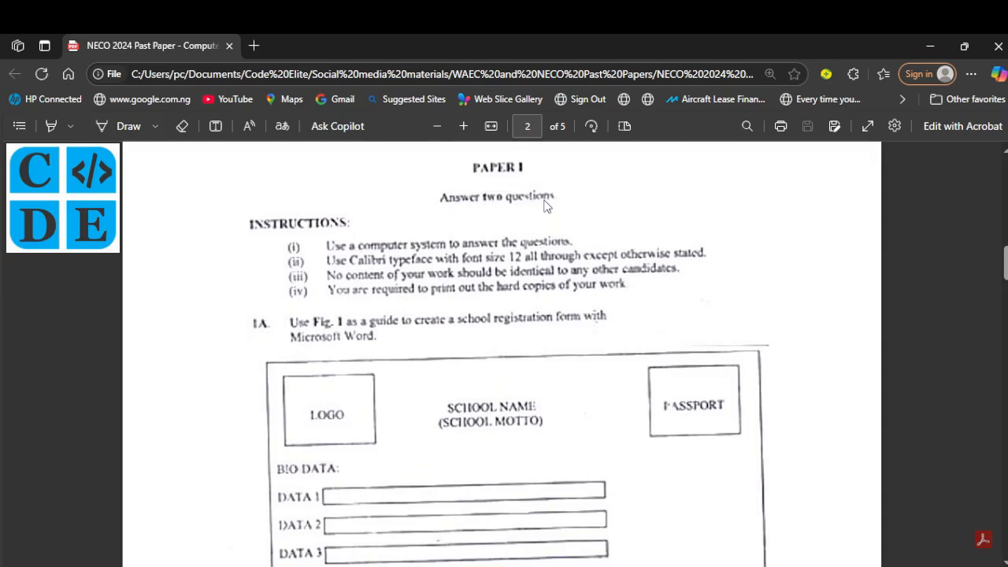
Step: In the PDF, underline 'font size 12' and 'Calibri' in instruction (ii) with the Draw pen
{"action": "scroll", "coordinate": [344, 351], "scroll_direction": "down", "scroll_amount": 1}
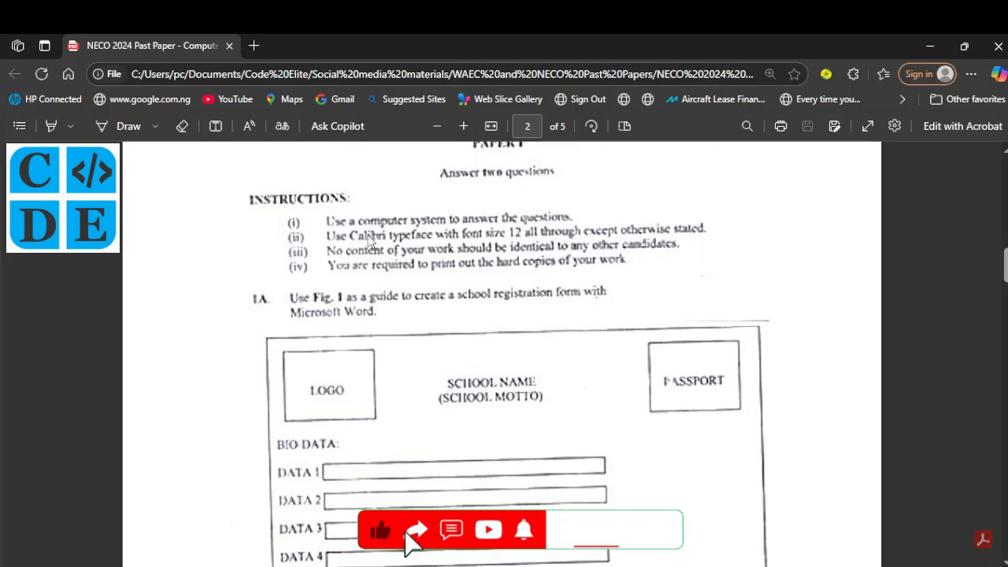
{"action": "left_click", "coordinate": [126, 126]}
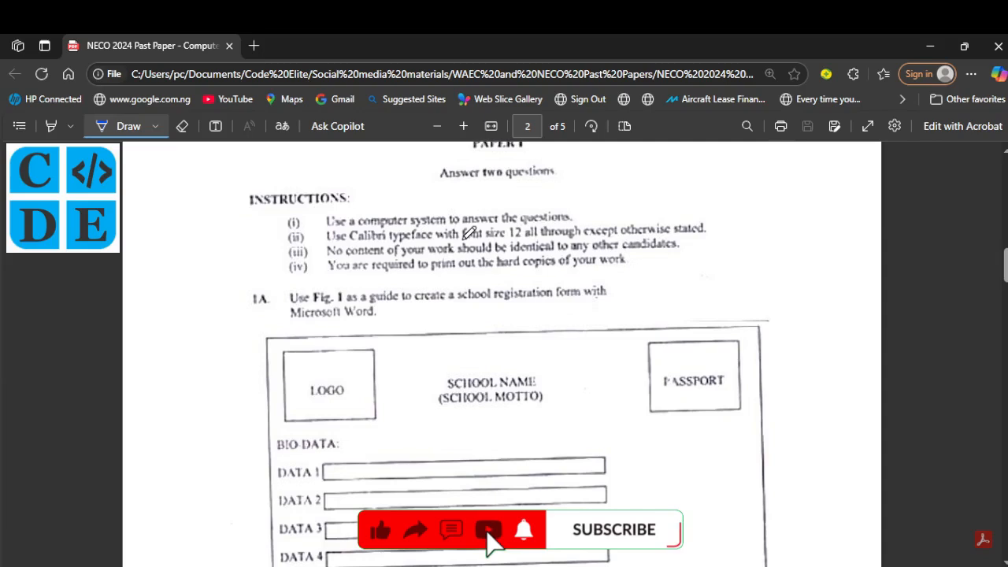
{"action": "left_click_drag", "start_coordinate": [463, 238], "coordinate": [537, 236]}
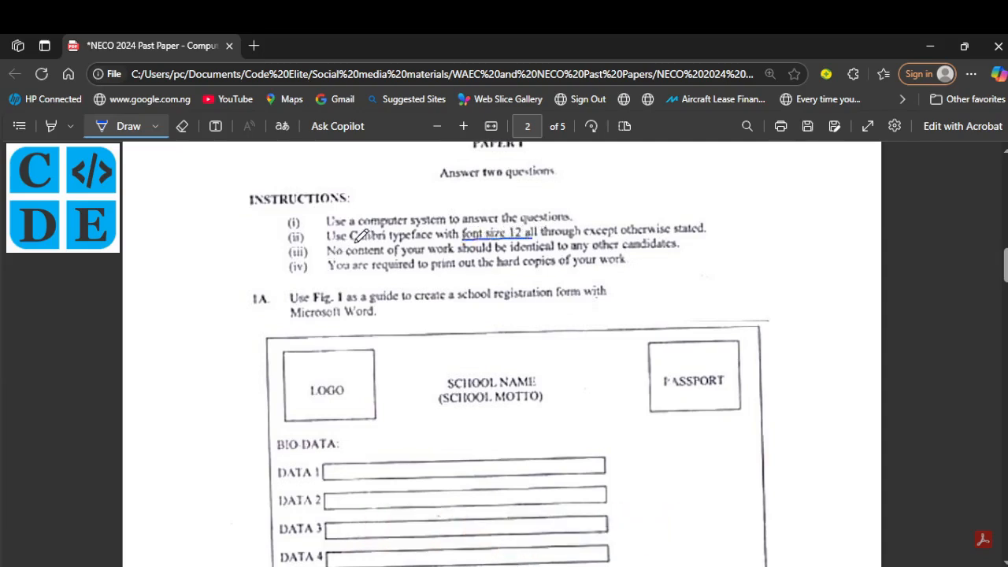
{"action": "left_click_drag", "start_coordinate": [354, 241], "coordinate": [386, 241]}
Step: Scroll through the Fig. 1 form and the APPLICATION instructions in the PDF
{"action": "scroll", "coordinate": [432, 361], "scroll_direction": "down", "scroll_amount": 2}
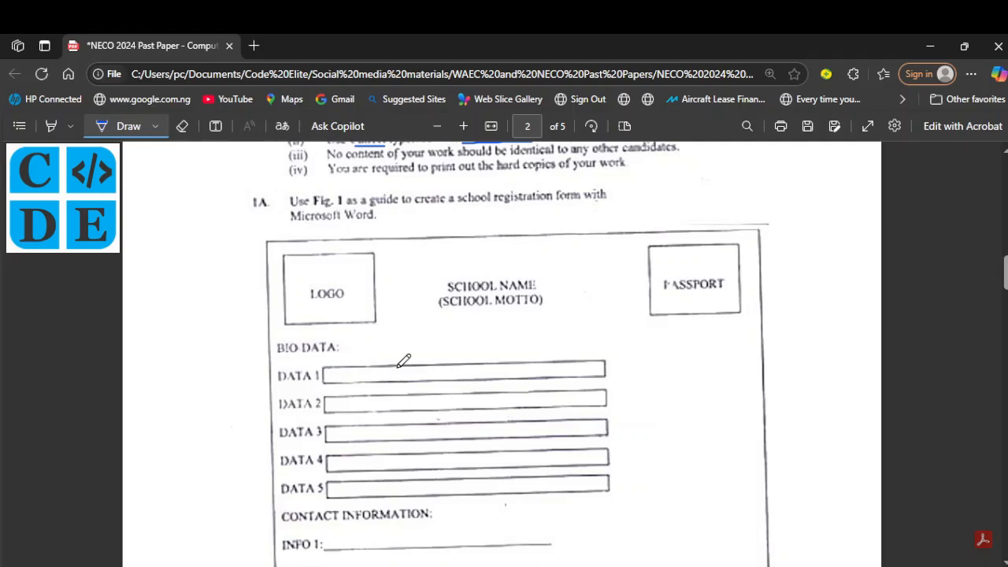
{"action": "scroll", "coordinate": [403, 360], "scroll_direction": "down", "scroll_amount": 3}
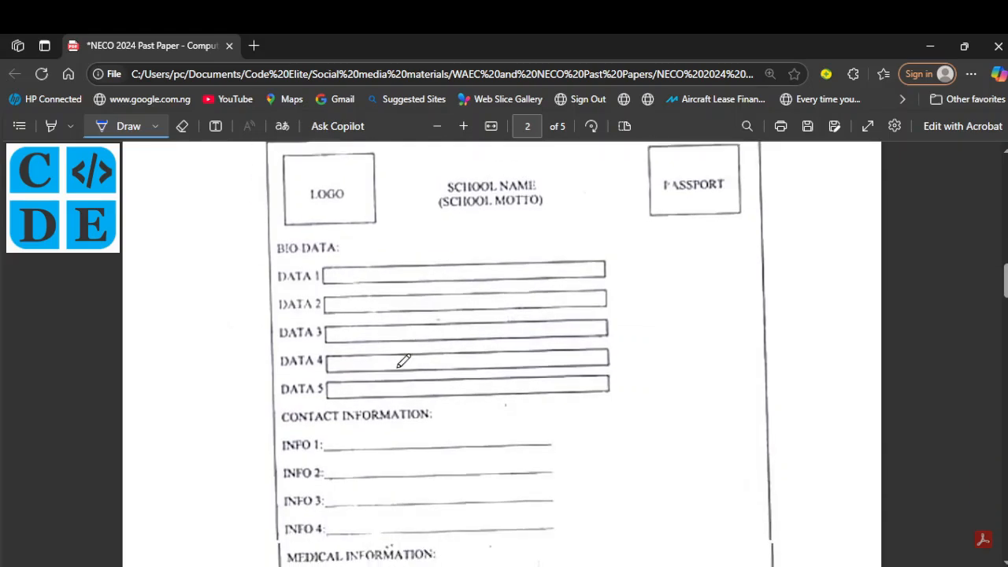
{"action": "scroll", "coordinate": [403, 360], "scroll_direction": "down", "scroll_amount": 9}
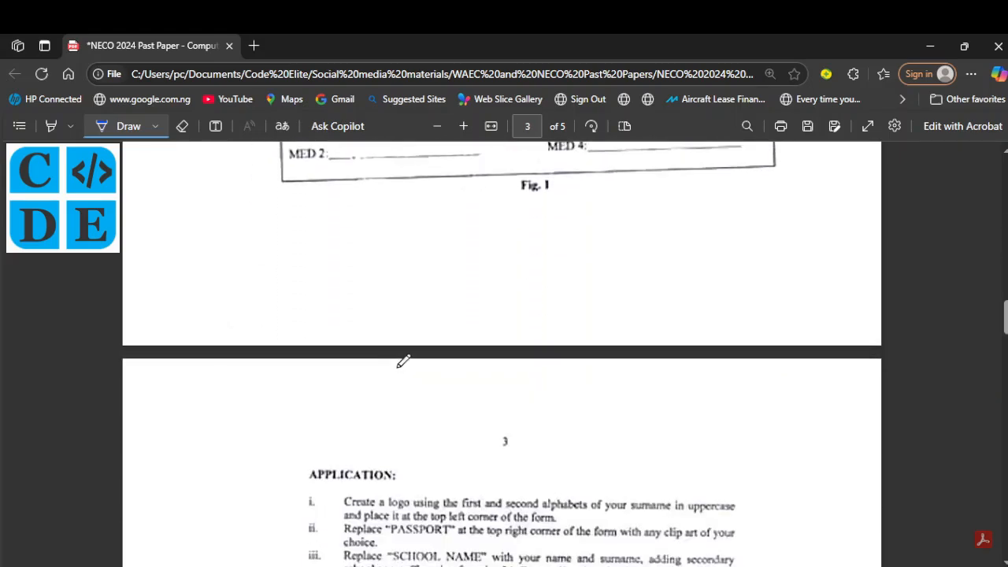
{"action": "scroll", "coordinate": [403, 361], "scroll_direction": "down", "scroll_amount": 3}
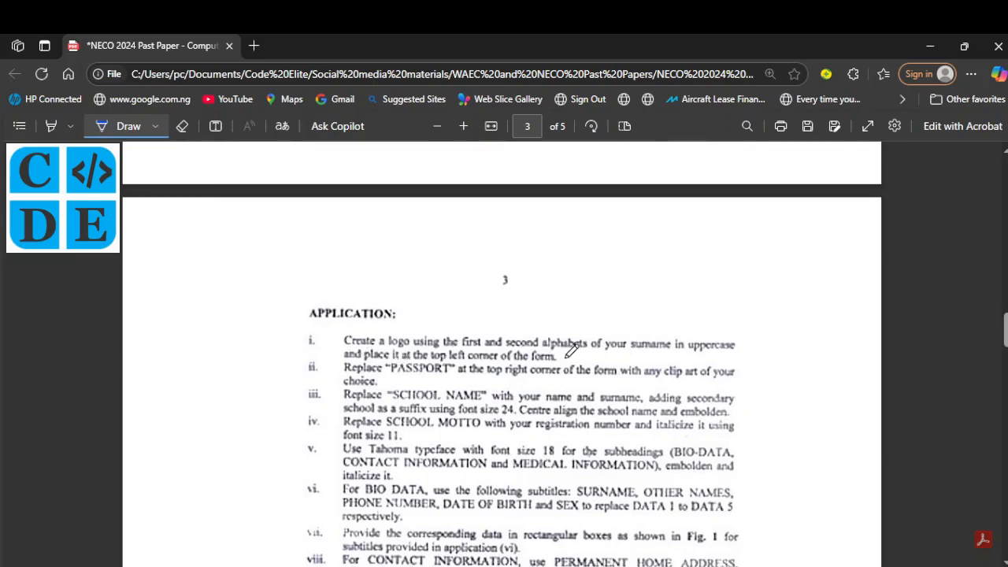
{"action": "scroll", "coordinate": [571, 350], "scroll_direction": "up", "scroll_amount": 10}
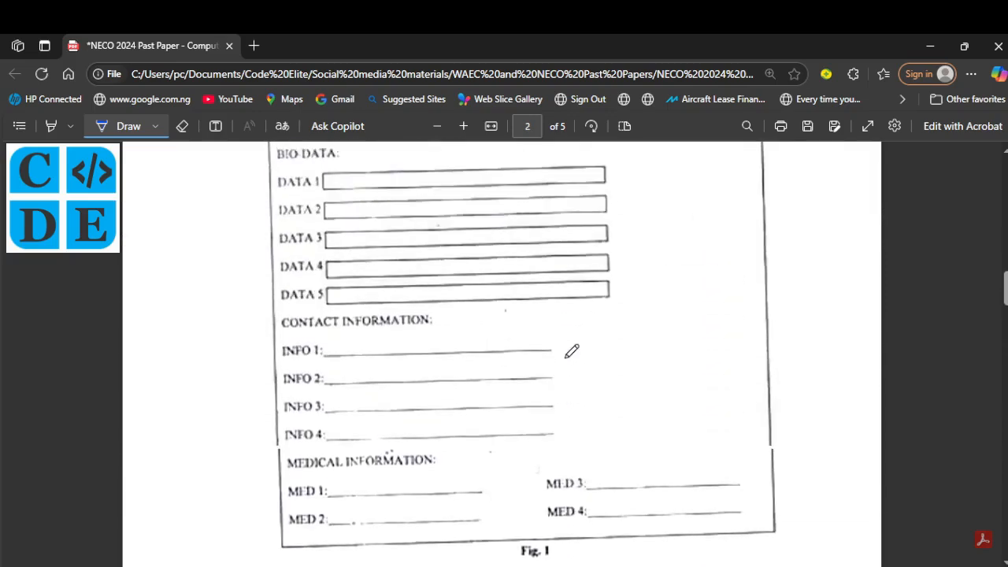
{"action": "scroll", "coordinate": [571, 350], "scroll_direction": "up", "scroll_amount": 3}
{"action": "scroll", "coordinate": [571, 351], "scroll_direction": "down", "scroll_amount": 2}
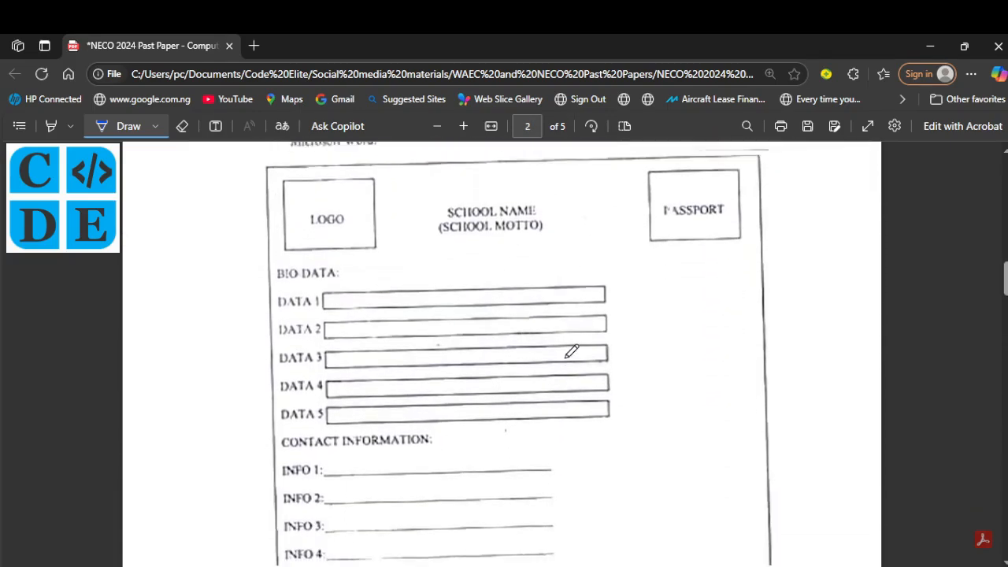
{"action": "scroll", "coordinate": [571, 350], "scroll_direction": "down", "scroll_amount": 4}
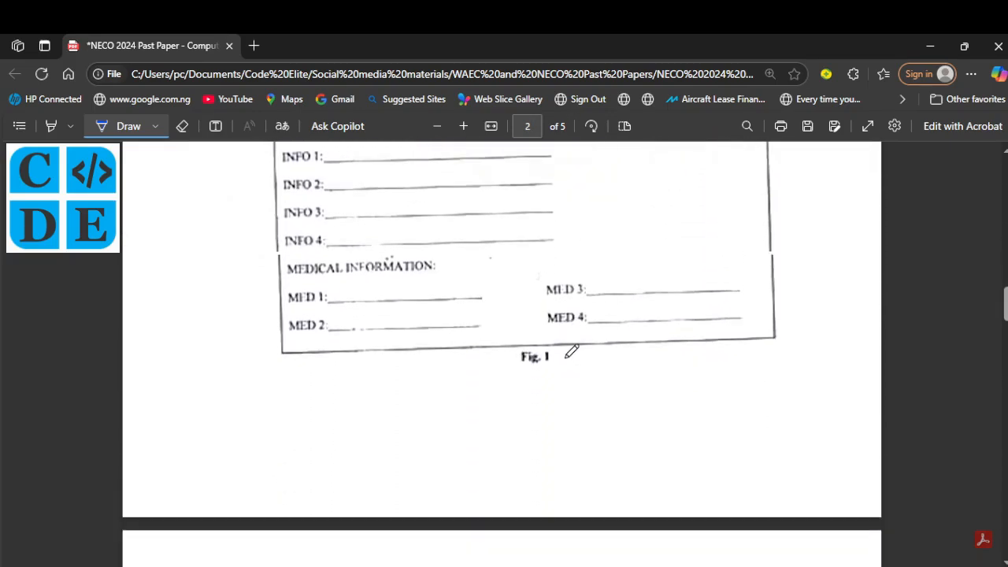
{"action": "scroll", "coordinate": [571, 351], "scroll_direction": "down", "scroll_amount": 5}
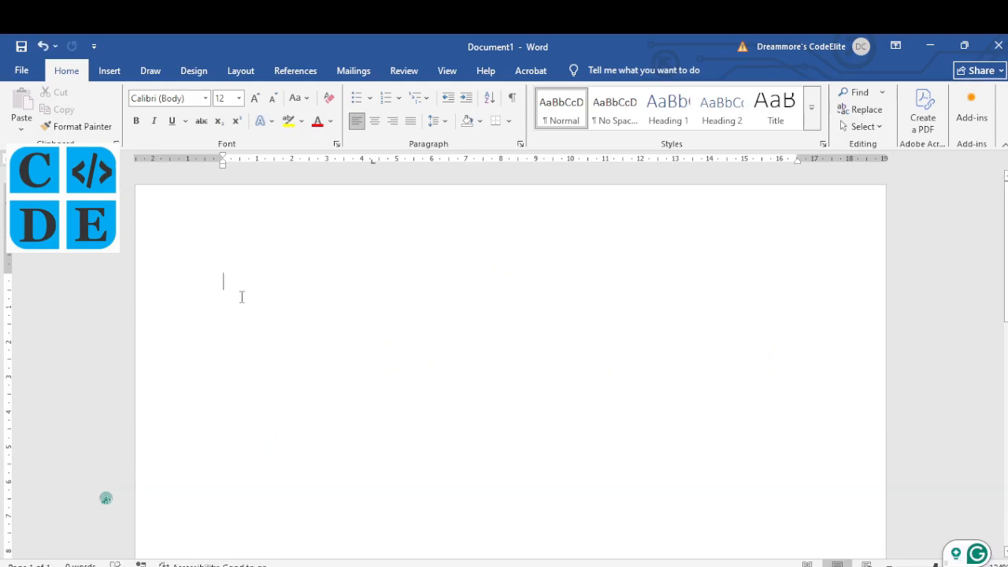
Step: Type SCHOOL NAME and (SCHOOL MOTTO) on two separate lines
{"action": "type", "text": "SCH"}
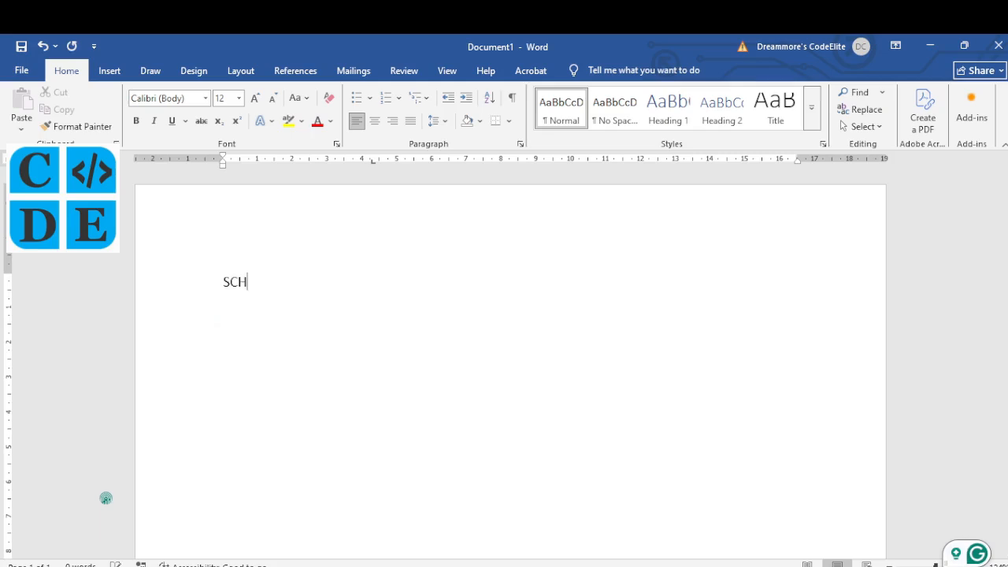
{"action": "type", "text": "OOL NAME"}
{"action": "key", "text": "Return"}
{"action": "type", "text": "("}
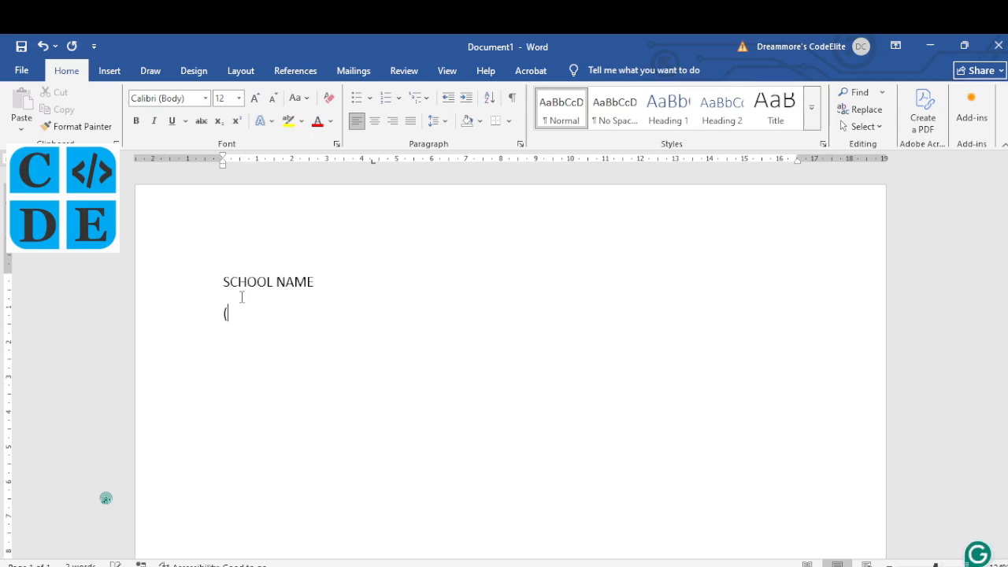
{"action": "type", "text": "SCHOOL MOTTO)"}
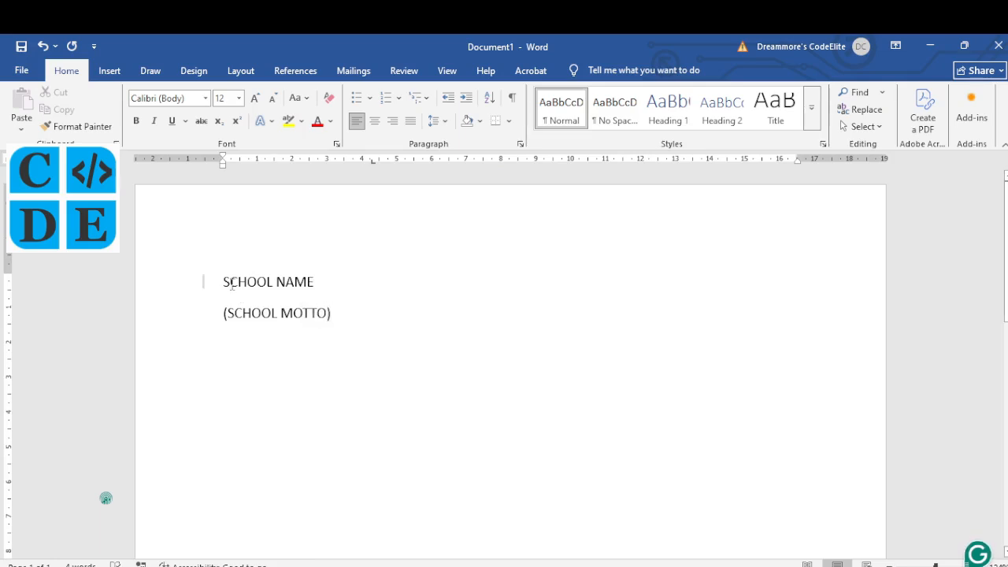
Step: Remove the space after paragraph for both heading lines and centre them
{"action": "left_click_drag", "start_coordinate": [223, 282], "coordinate": [324, 313]}
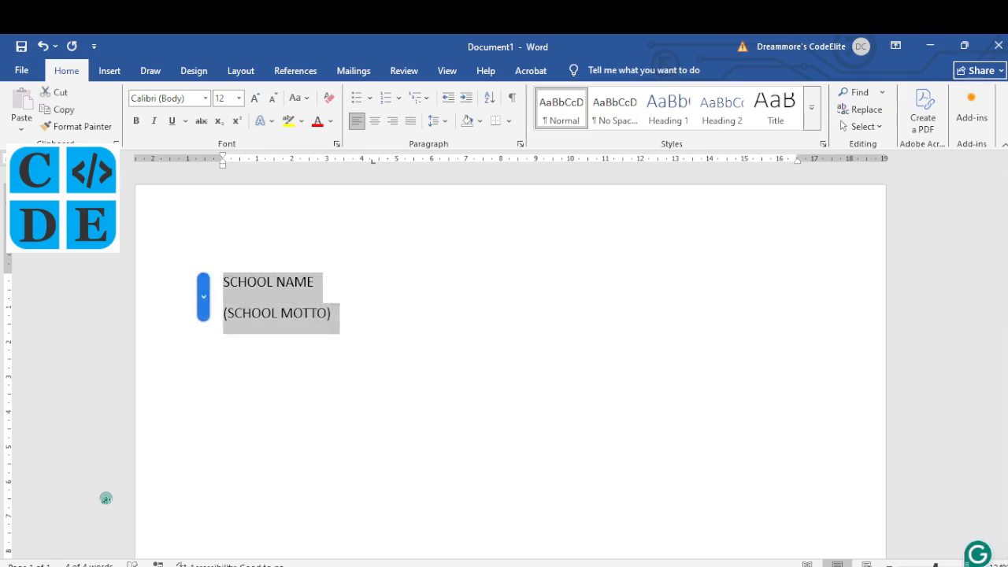
{"action": "left_click", "coordinate": [422, 565]}
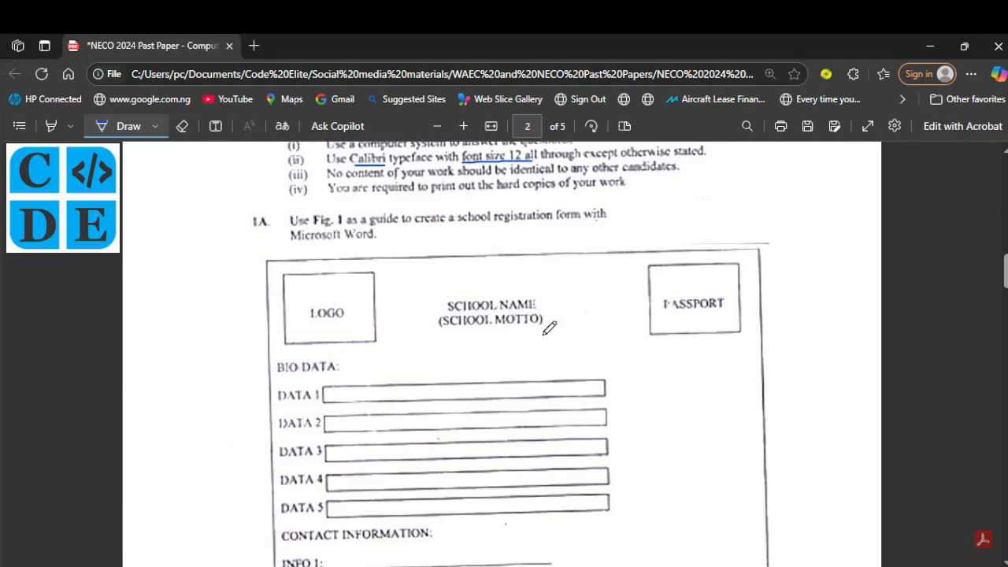
{"action": "left_click", "coordinate": [595, 520]}
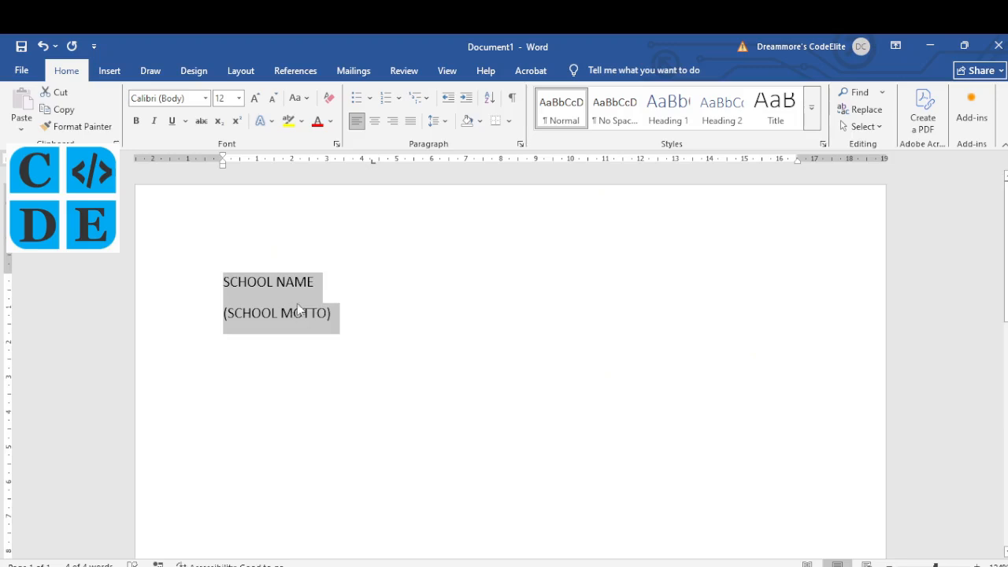
{"action": "left_click", "coordinate": [446, 125]}
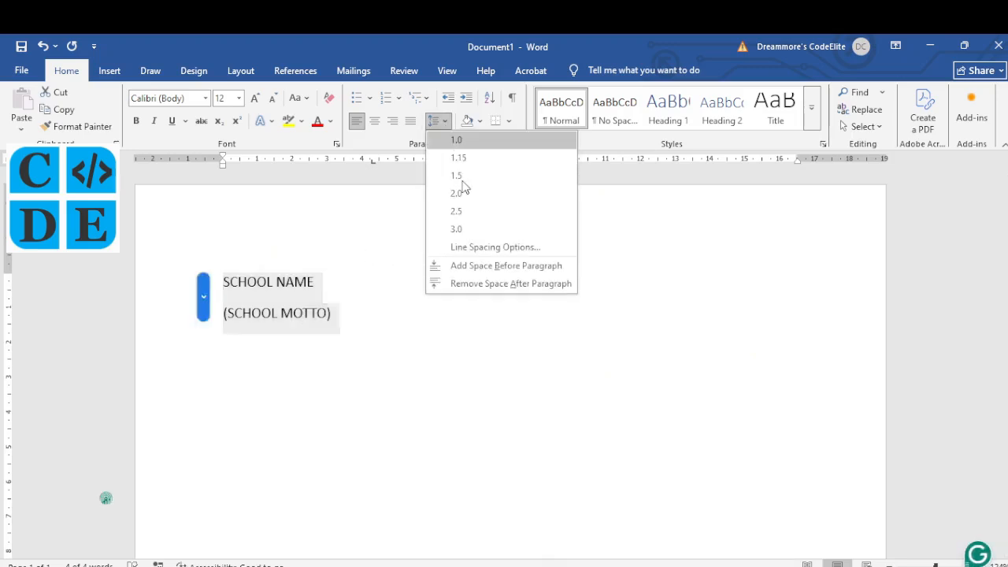
{"action": "left_click", "coordinate": [482, 285]}
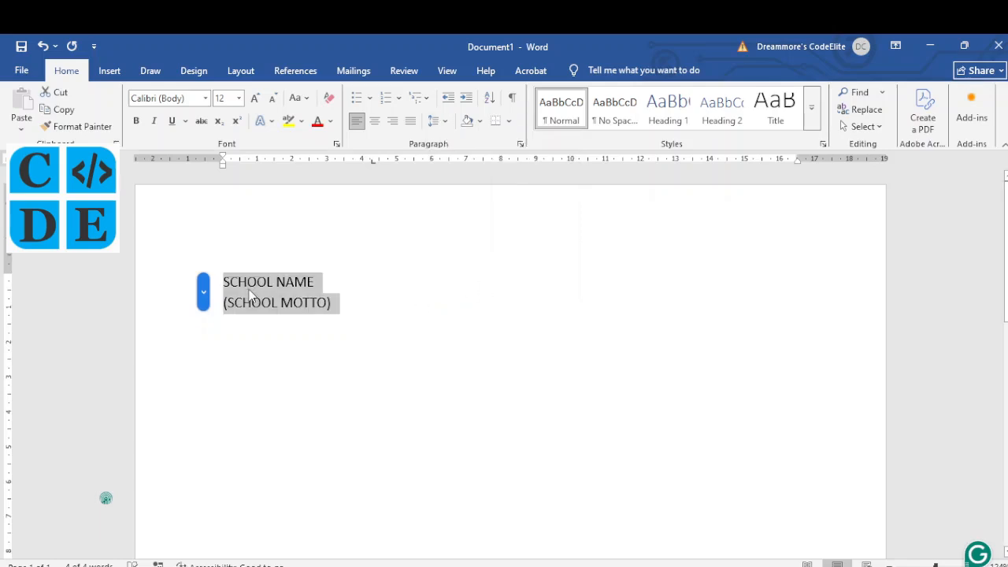
{"action": "left_click", "coordinate": [376, 123]}
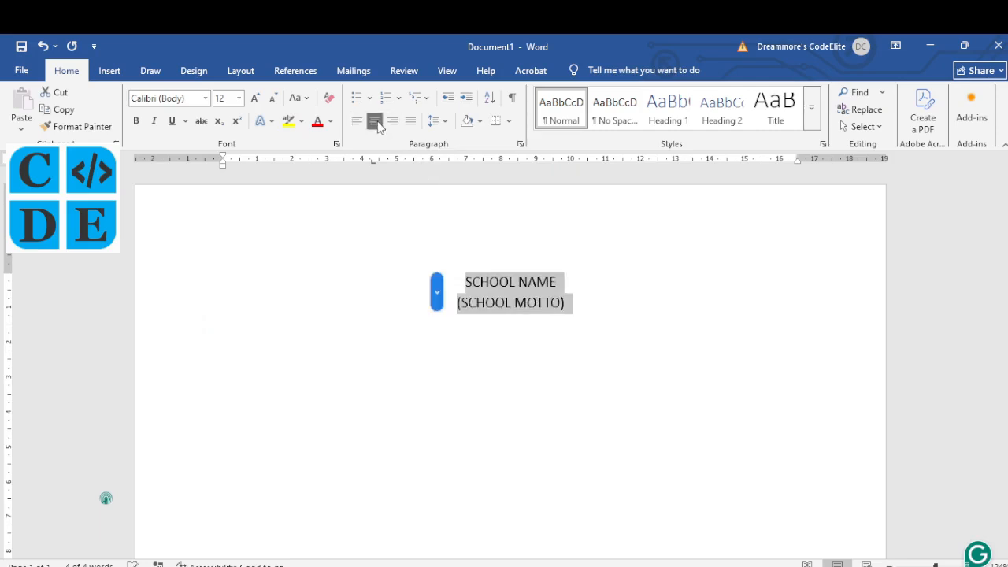
Step: Compare the centred heading with the reference PDF form, then return to Word
{"action": "left_click", "coordinate": [419, 564]}
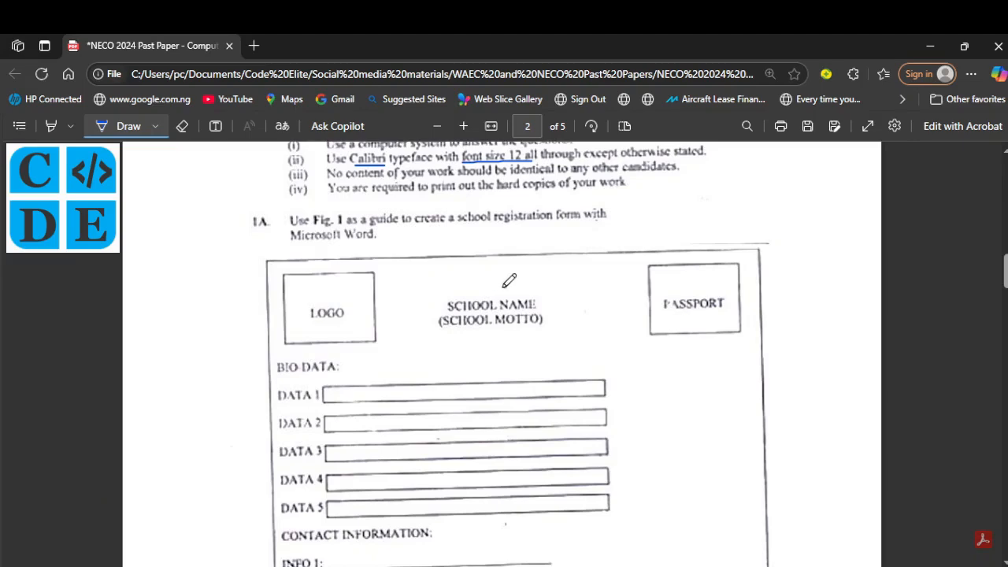
{"action": "left_click_drag", "start_coordinate": [505, 286], "coordinate": [459, 283]}
{"action": "left_click", "coordinate": [578, 524]}
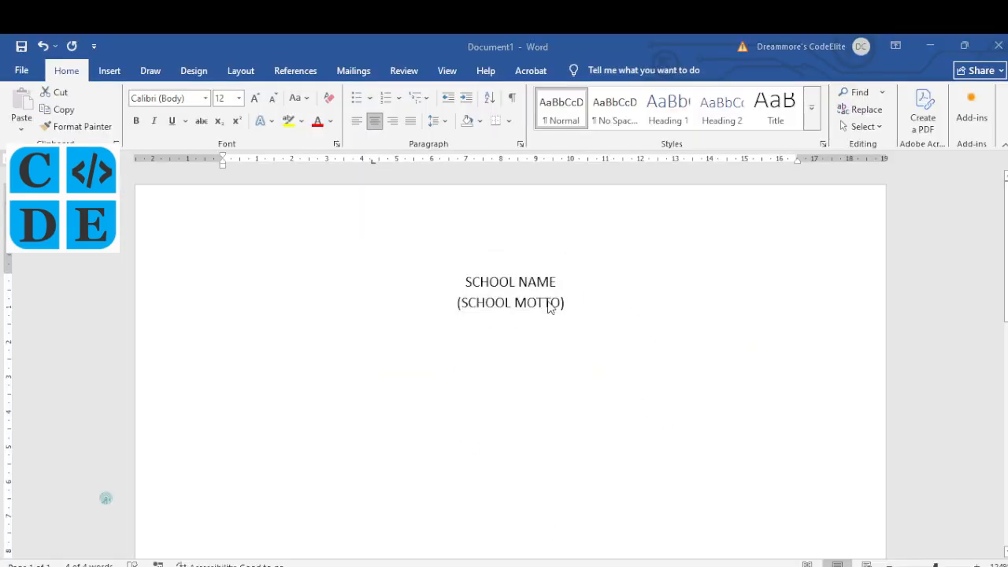
{"action": "left_click", "coordinate": [577, 294]}
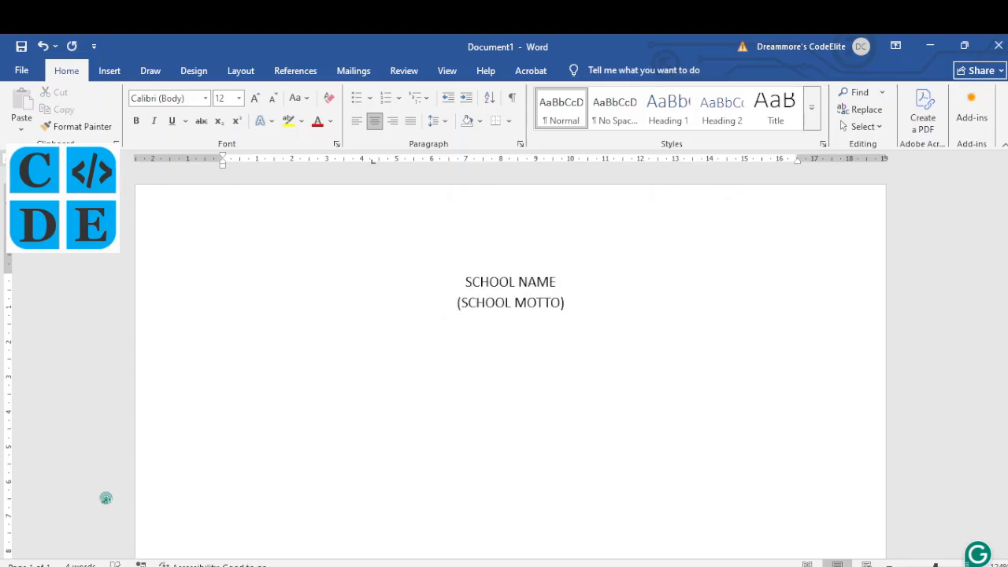
{"action": "left_click", "coordinate": [417, 547]}
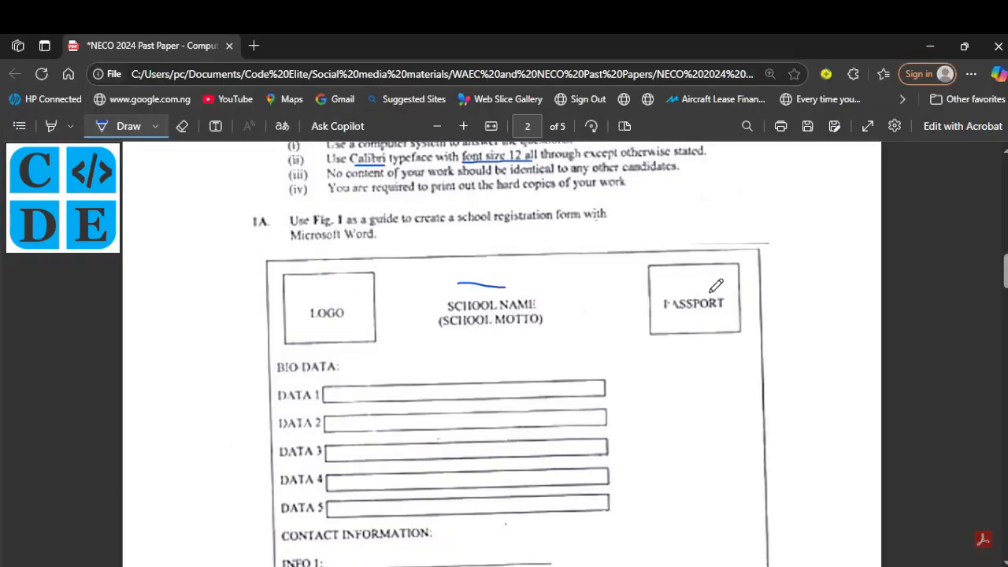
{"action": "left_click", "coordinate": [599, 564]}
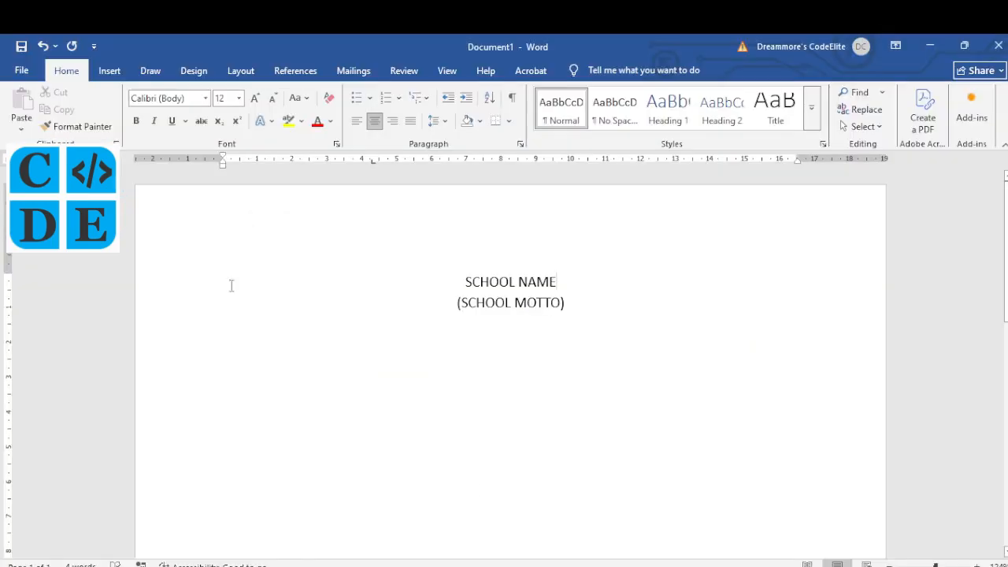
Step: Draw a LOGO text box and place it at the right margin, level with the left box
{"action": "left_click", "coordinate": [111, 71]}
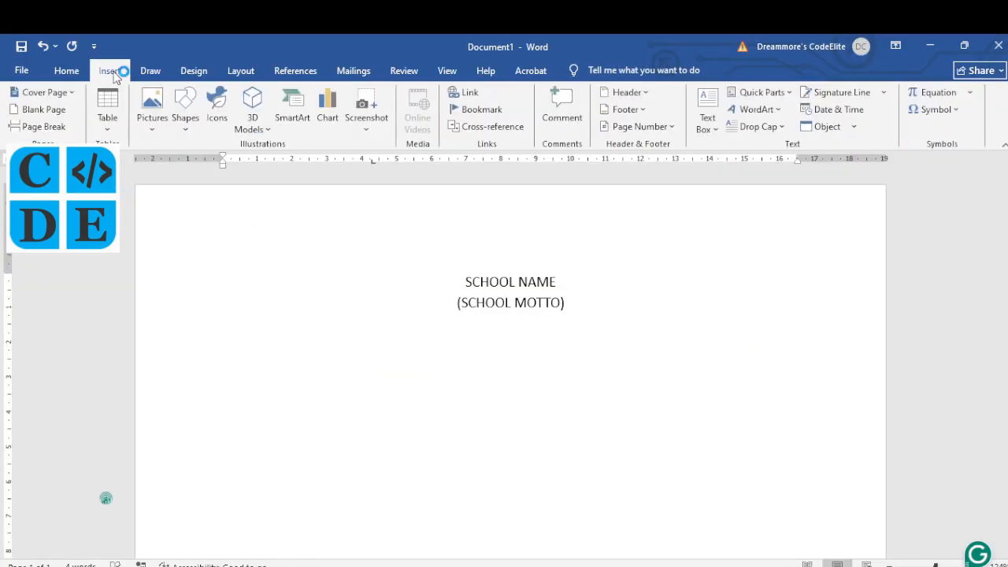
{"action": "left_click", "coordinate": [184, 122]}
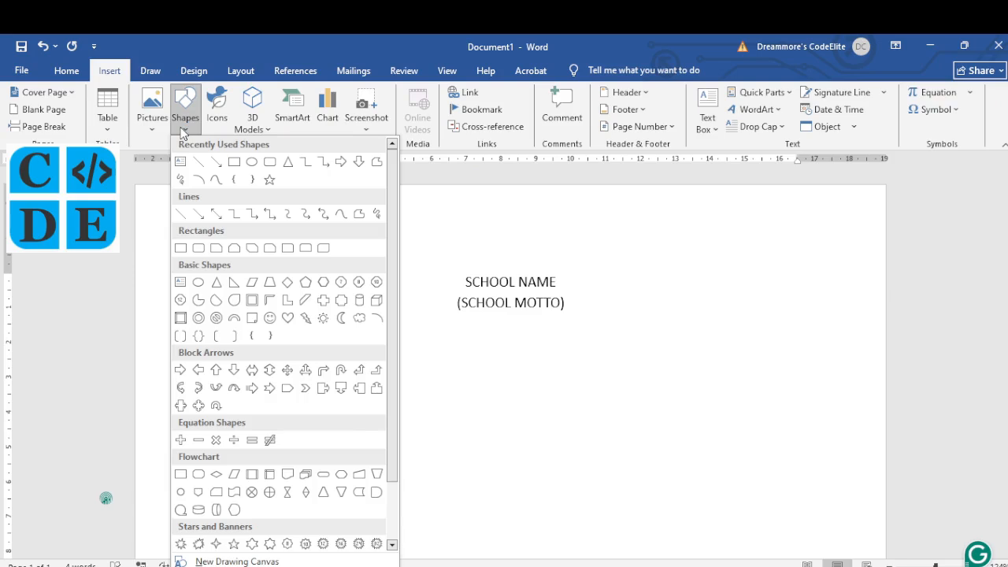
{"action": "left_click", "coordinate": [181, 161]}
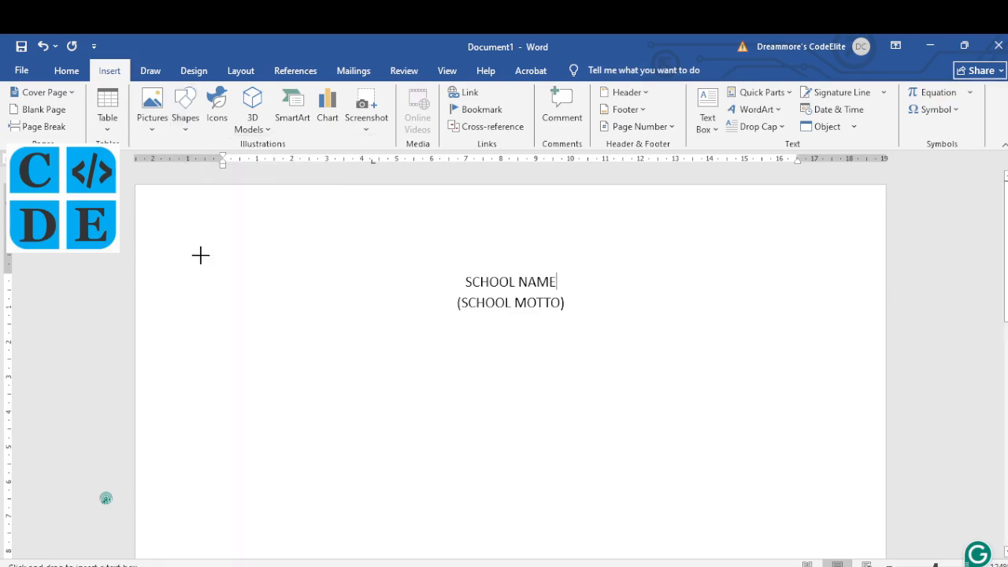
{"action": "mouse_move", "coordinate": [196, 254]}
{"action": "left_mouse_down"}
{"action": "mouse_move", "coordinate": [286, 326]}
{"action": "mouse_move", "coordinate": [373, 354]}
{"action": "mouse_move", "coordinate": [337, 360]}
{"action": "left_mouse_up"}
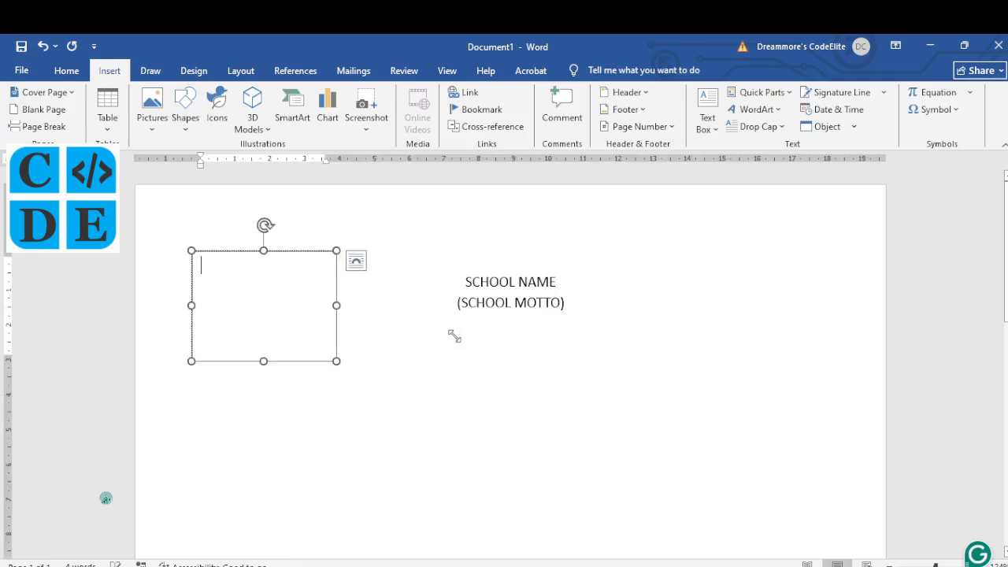
{"action": "type", "text": "LOGO"}
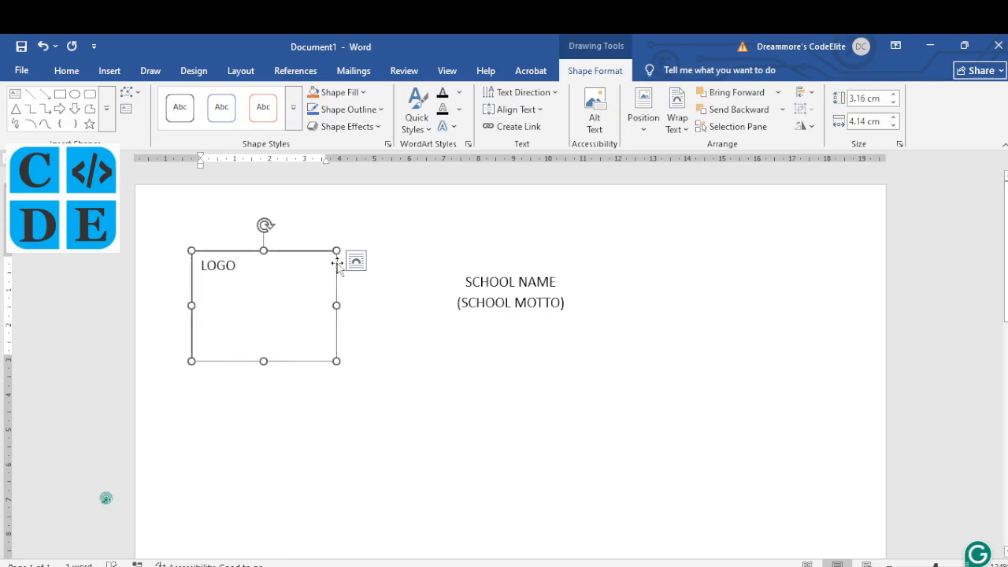
{"action": "left_click_drag", "start_coordinate": [340, 270], "coordinate": [834, 267]}
{"action": "left_click_drag", "start_coordinate": [738, 247], "coordinate": [734, 244]}
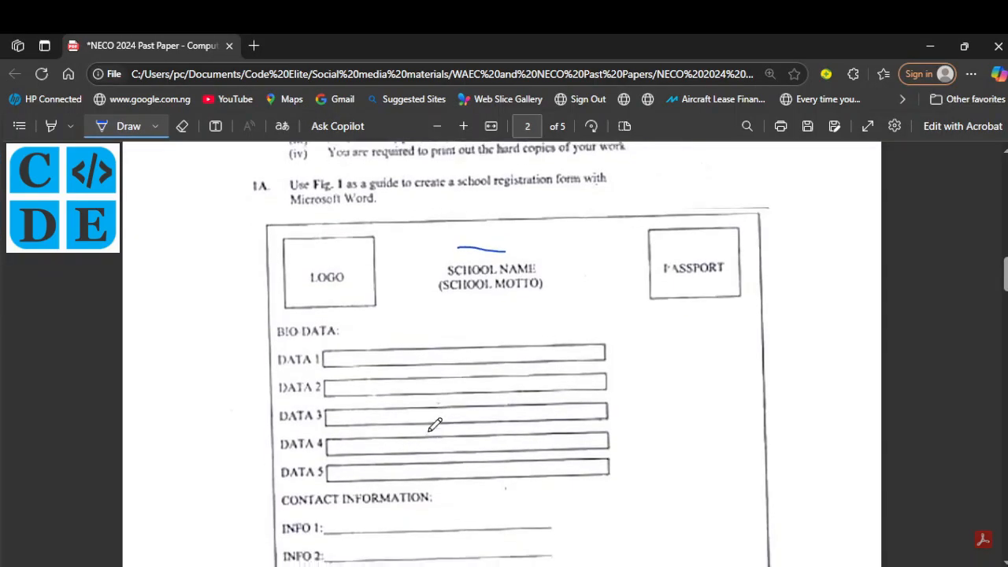
{"action": "scroll", "coordinate": [435, 425], "scroll_direction": "down", "scroll_amount": 3}
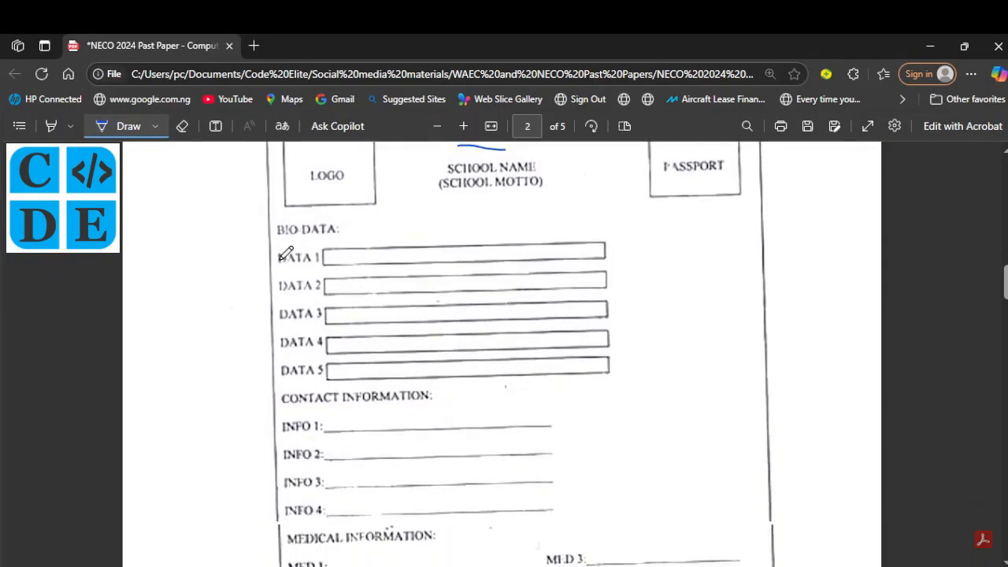
Step: Scan the PDF form's header and BIO DATA rows, then return to Document1
{"action": "scroll", "coordinate": [313, 429], "scroll_direction": "down", "scroll_amount": 3}
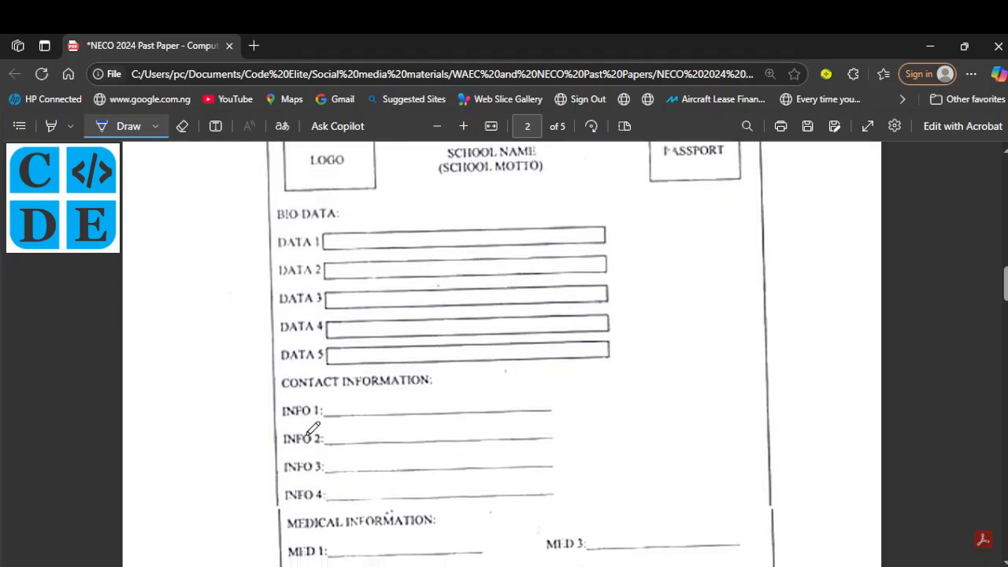
{"action": "scroll", "coordinate": [313, 429], "scroll_direction": "up", "scroll_amount": 3}
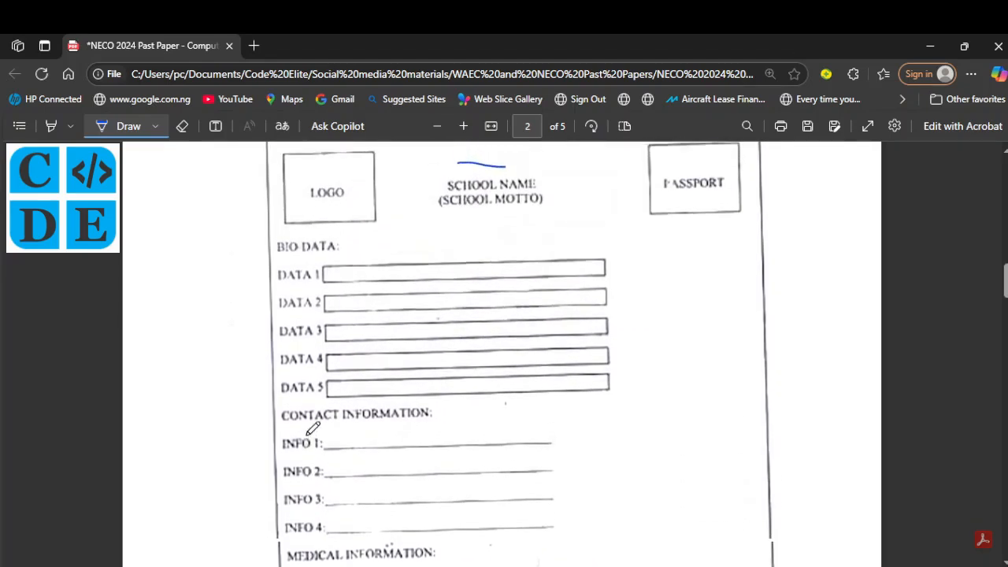
{"action": "scroll", "coordinate": [313, 430], "scroll_direction": "down", "scroll_amount": 4}
{"action": "scroll", "coordinate": [313, 430], "scroll_direction": "up", "scroll_amount": 4}
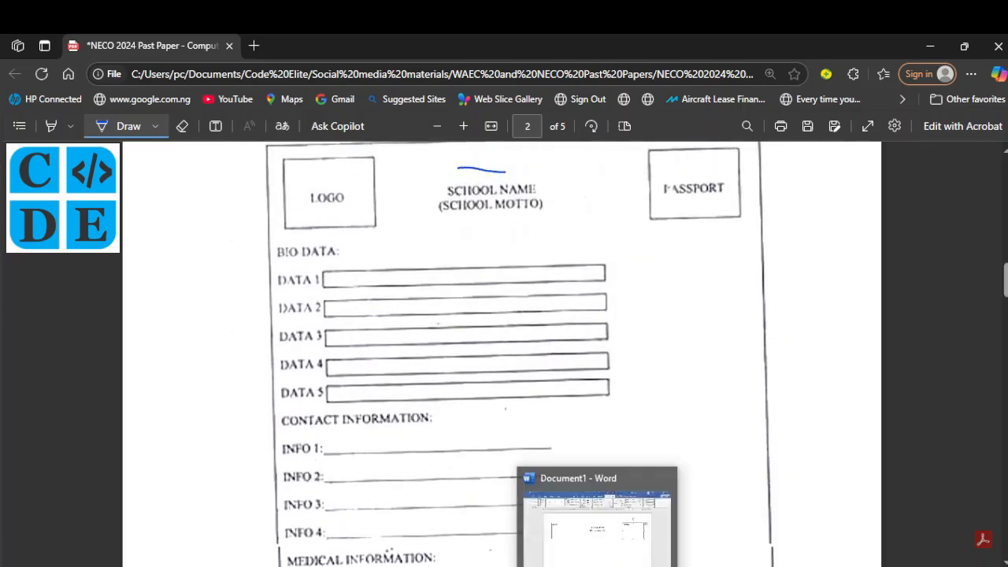
{"action": "left_click", "coordinate": [600, 566]}
{"action": "left_click", "coordinate": [607, 313]}
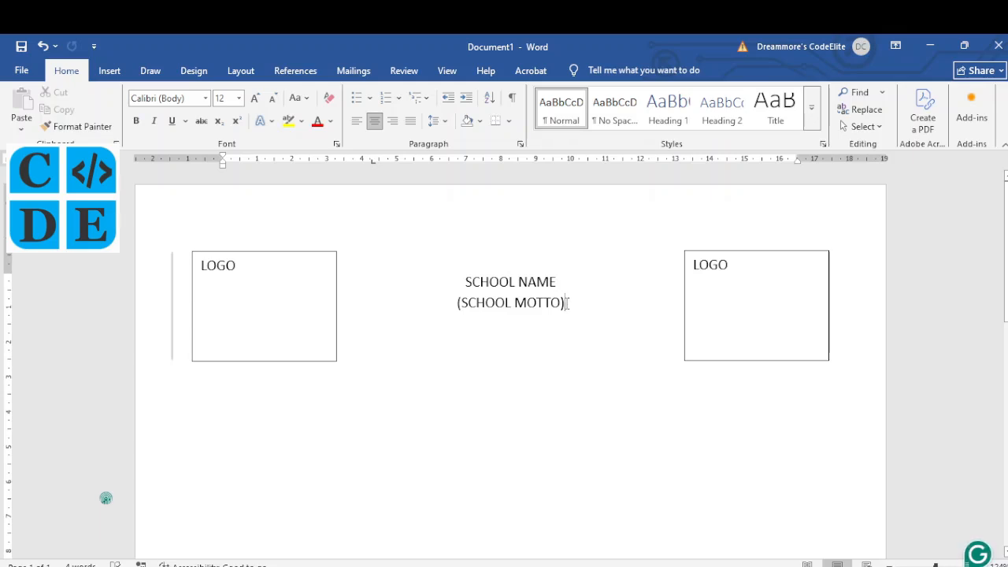
Step: Two lines below the motto, type a left-aligned 'BIO DATA' heading
{"action": "key", "text": "Return"}
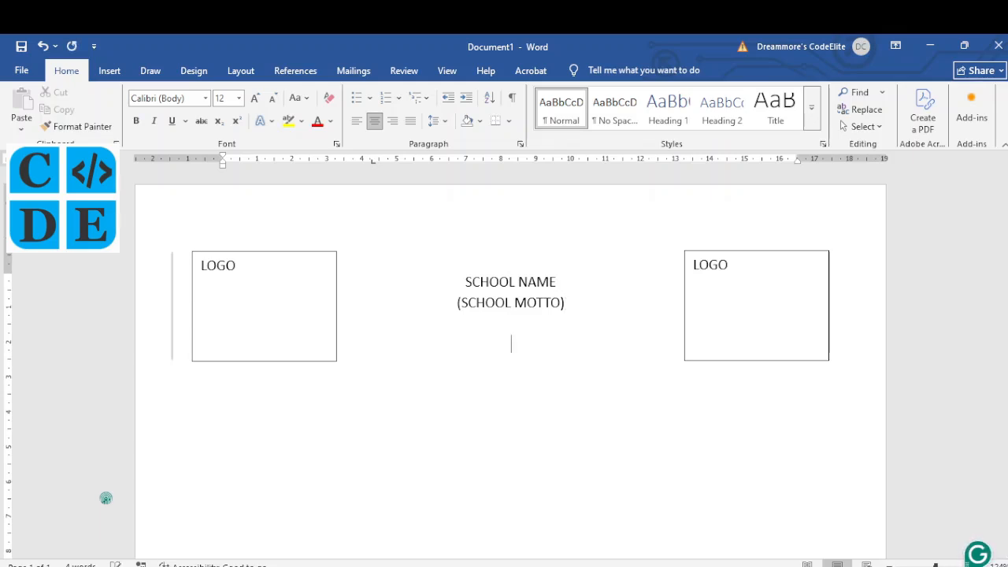
{"action": "key", "text": "Return"}
{"action": "key", "text": "Return"}
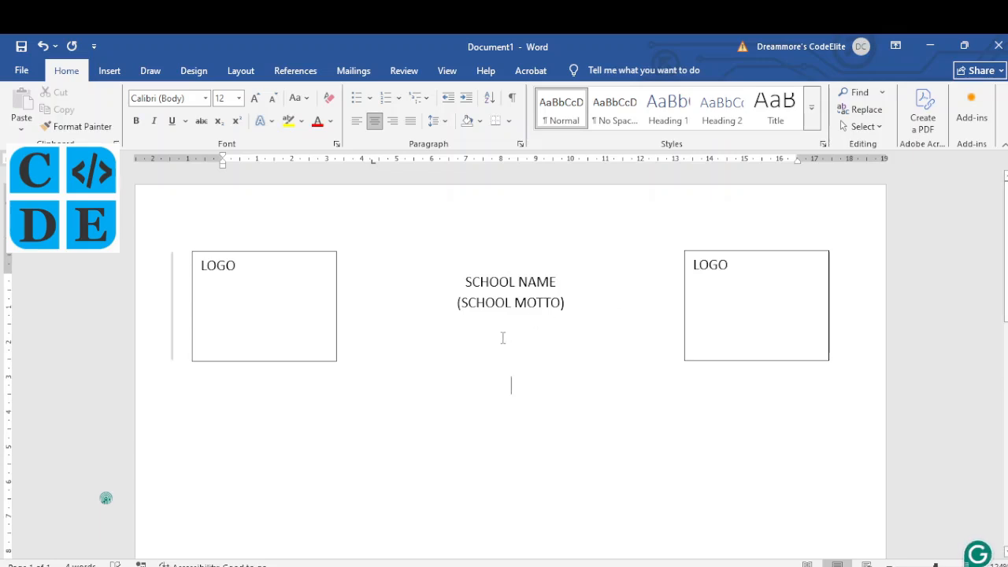
{"action": "left_click", "coordinate": [357, 129]}
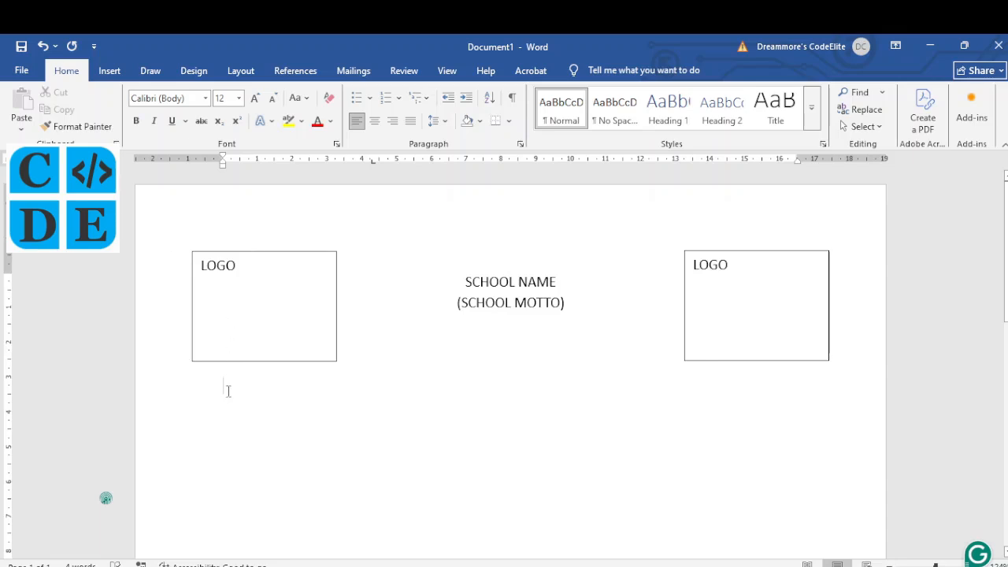
{"action": "type", "text": "BIO DATA:"}
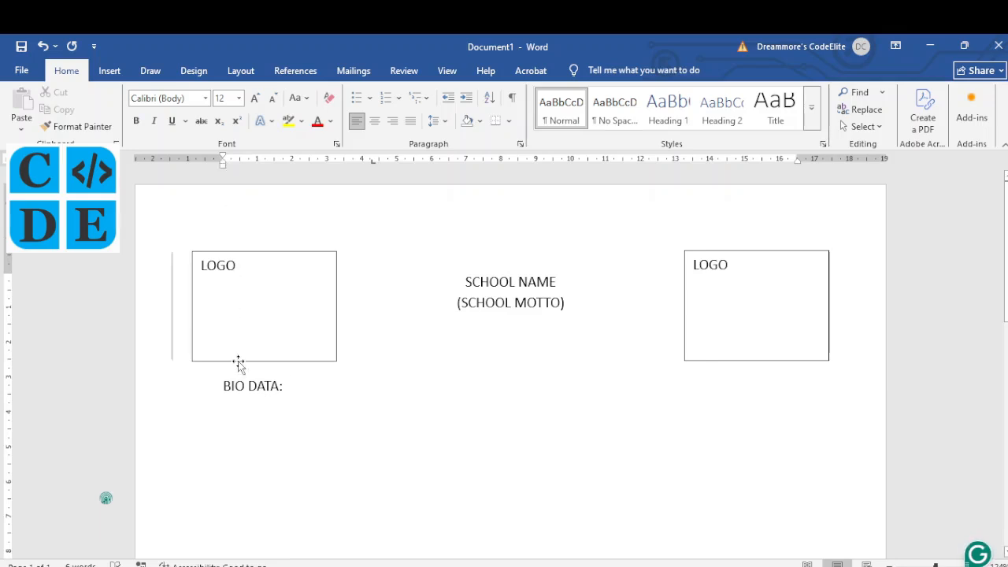
Step: Nudge the left LOGO box right, shrink both boxes slightly, and select the right box's LOGO text
{"action": "left_click_drag", "start_coordinate": [239, 363], "coordinate": [270, 361]}
{"action": "mouse_move", "coordinate": [278, 360]}
{"action": "left_mouse_down"}
{"action": "mouse_move", "coordinate": [295, 356]}
{"action": "mouse_move", "coordinate": [285, 356]}
{"action": "left_mouse_up"}
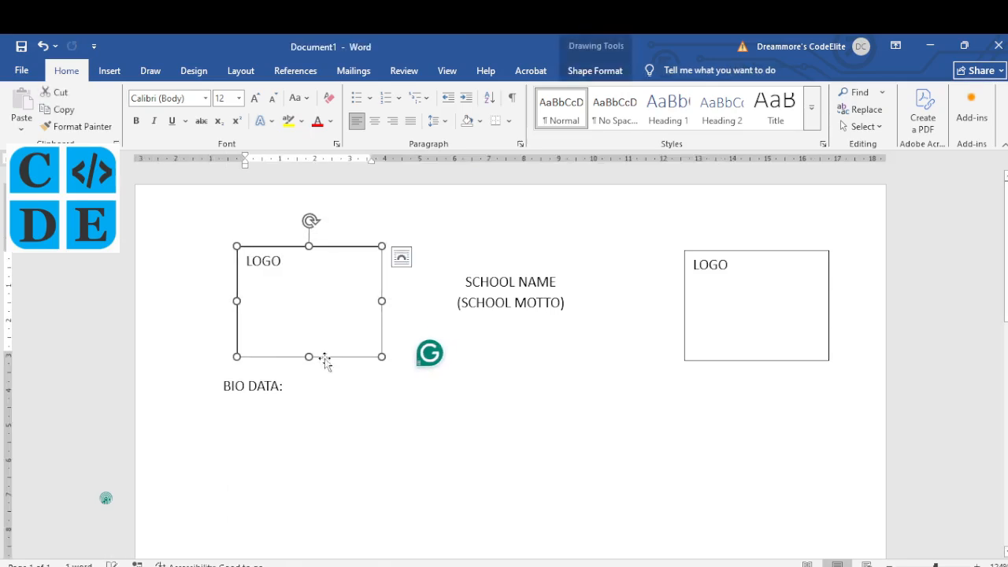
{"action": "left_click_drag", "start_coordinate": [744, 250], "coordinate": [742, 243]}
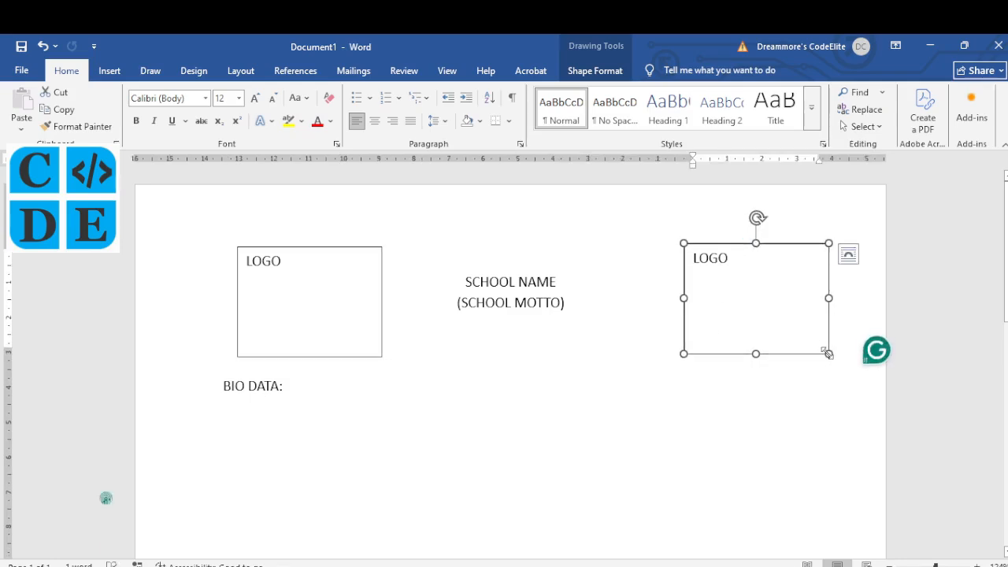
{"action": "left_click_drag", "start_coordinate": [828, 354], "coordinate": [815, 348]}
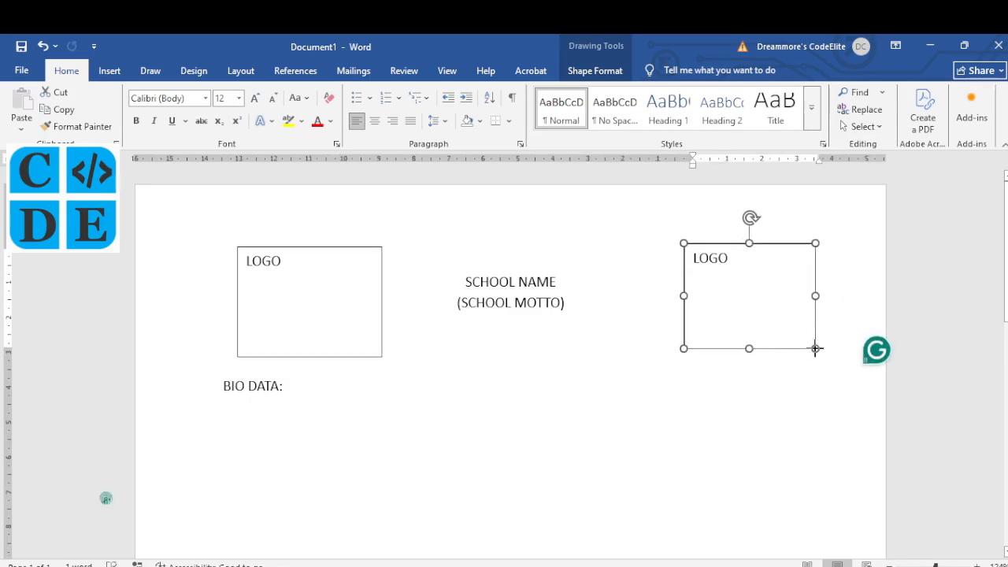
{"action": "left_click", "coordinate": [360, 355]}
{"action": "left_click_drag", "start_coordinate": [382, 355], "coordinate": [371, 348]}
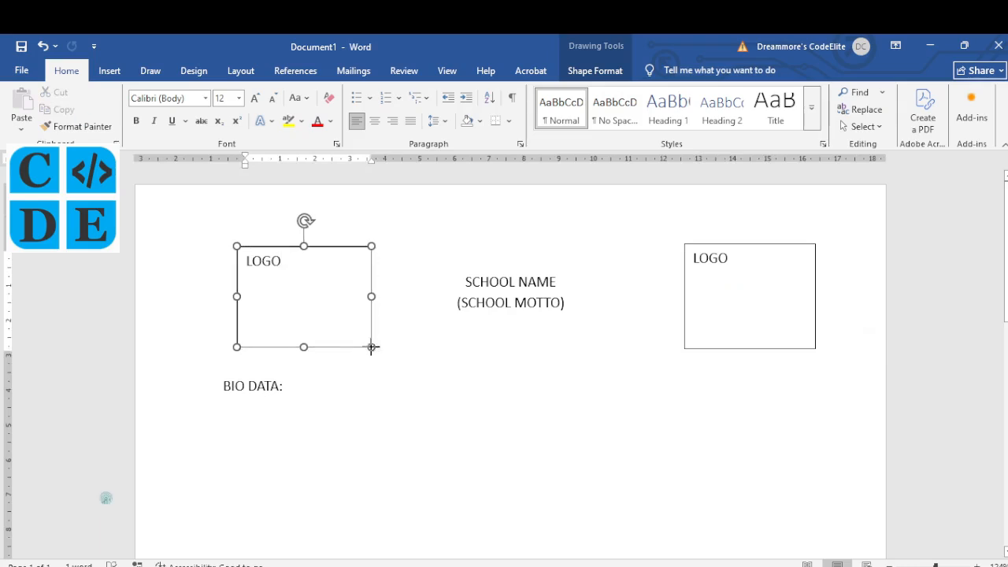
{"action": "left_click_drag", "start_coordinate": [726, 258], "coordinate": [697, 266]}
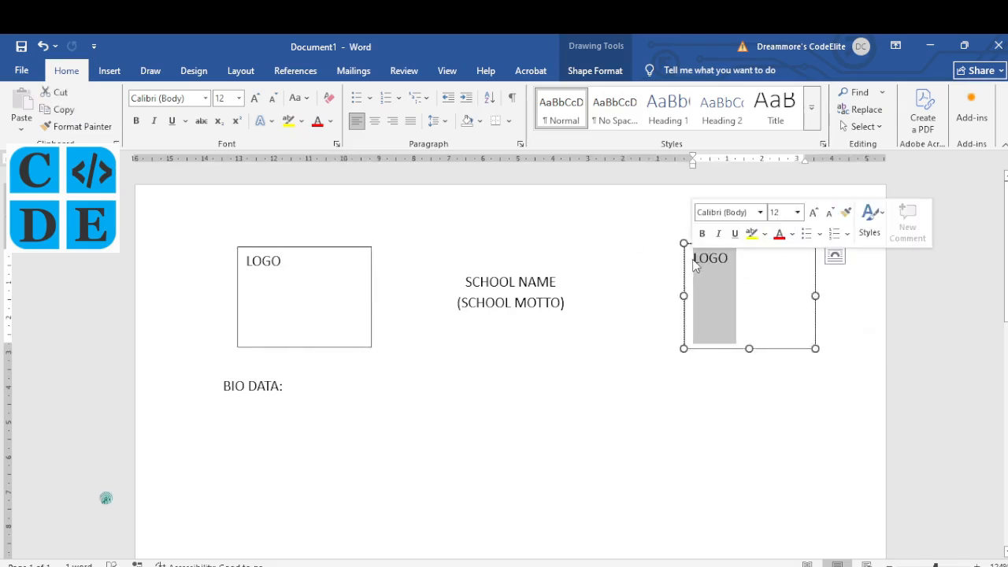
Step: Relabel the right box PASSPORT, then check the PDF's DATA rows and return to Word
{"action": "type", "text": "PASSPORT"}
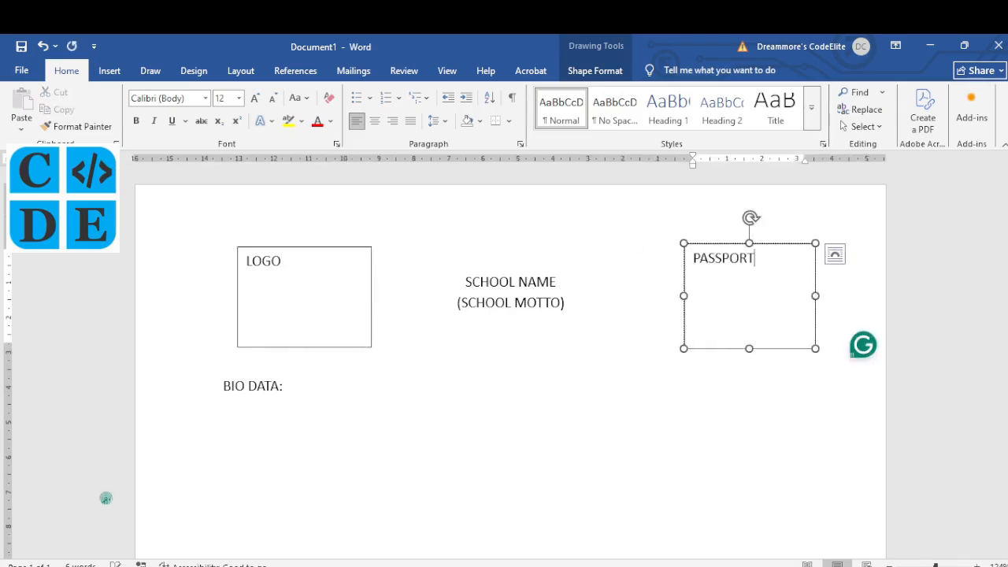
{"action": "key", "text": "alt+Tab"}
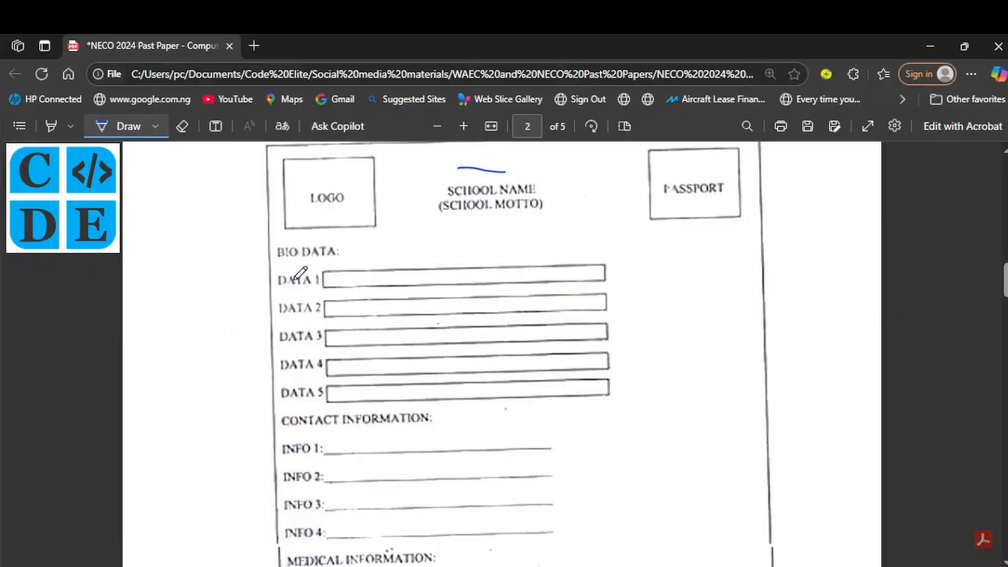
{"action": "scroll", "coordinate": [315, 475], "scroll_direction": "down", "scroll_amount": 1}
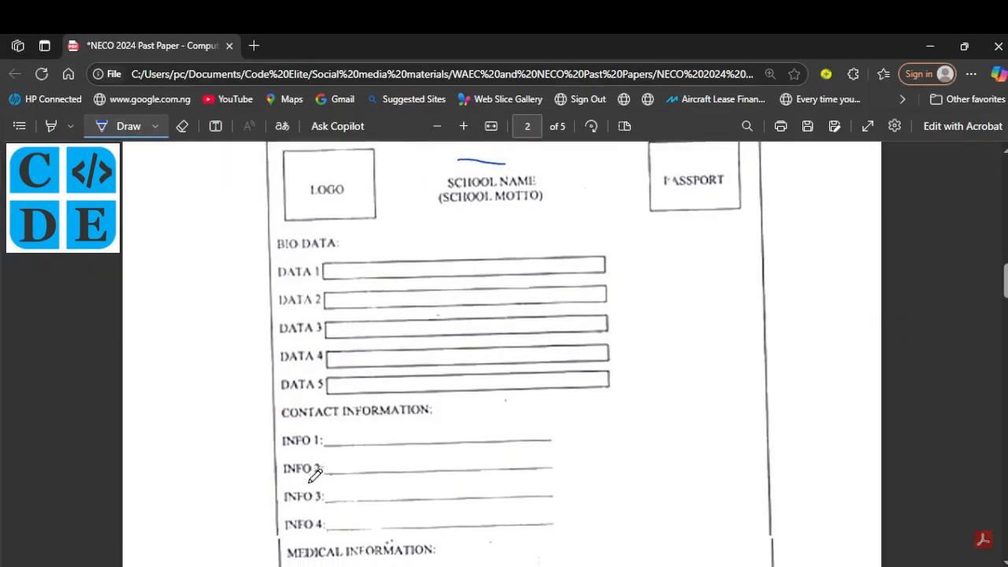
{"action": "scroll", "coordinate": [315, 475], "scroll_direction": "down", "scroll_amount": 2}
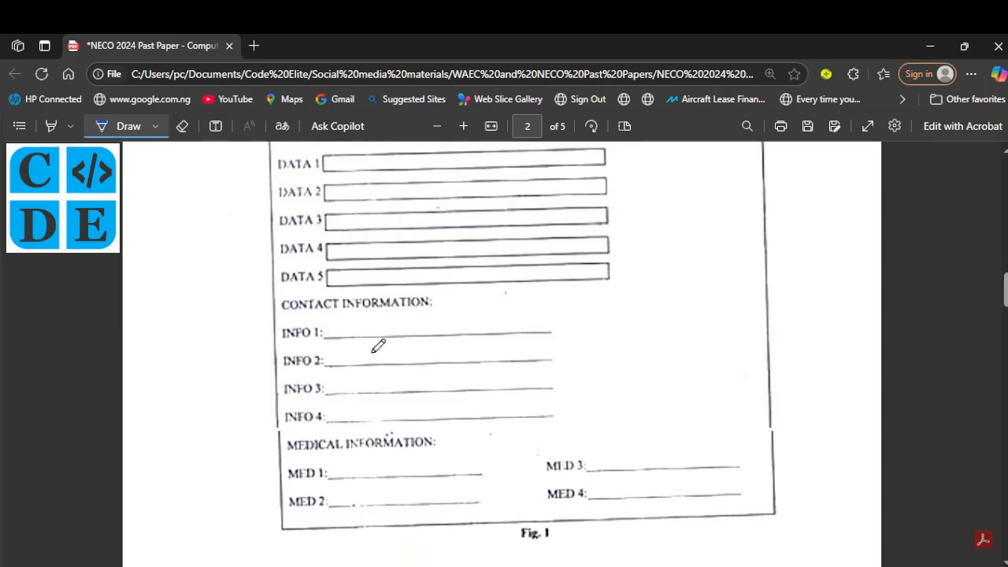
{"action": "scroll", "coordinate": [387, 407], "scroll_direction": "down", "scroll_amount": 1}
{"action": "scroll", "coordinate": [387, 409], "scroll_direction": "up", "scroll_amount": 2}
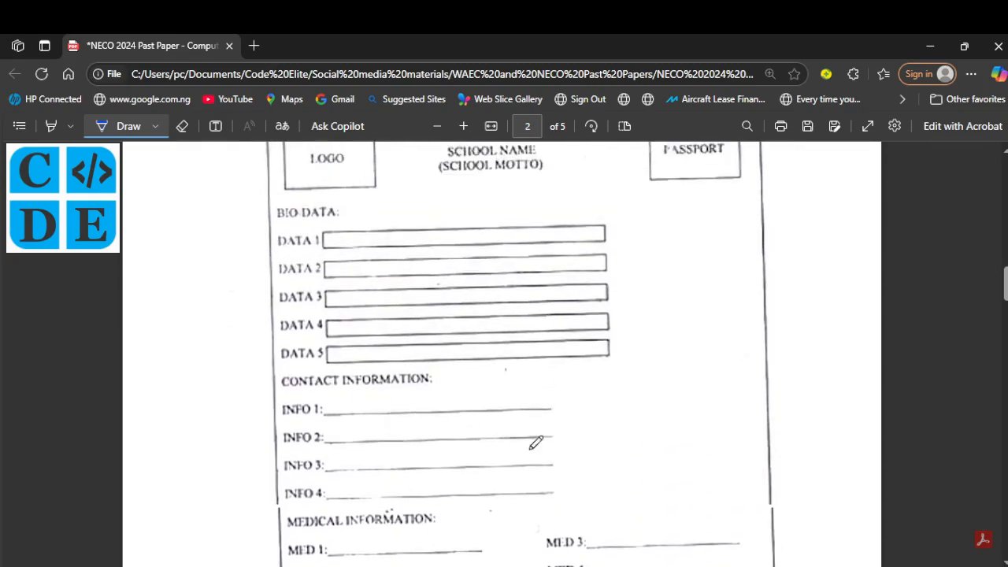
{"action": "left_click", "coordinate": [599, 566]}
Step: List DATA 1: through DATA 5: on separate lines under BIO DATA, then bring up the PDF
{"action": "key", "text": "Return"}
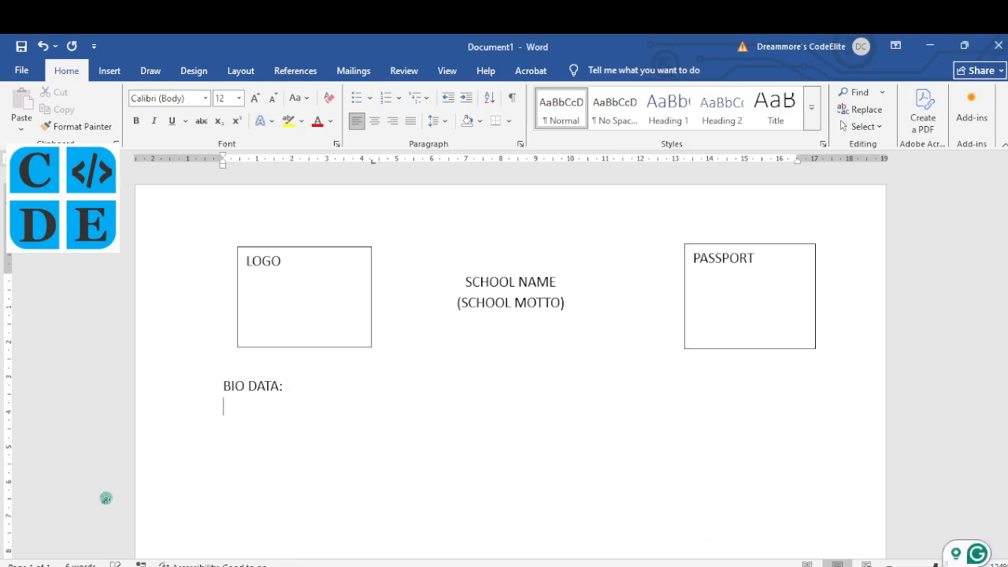
{"action": "type", "text": "DATA 1:"}
{"action": "key", "text": "Return"}
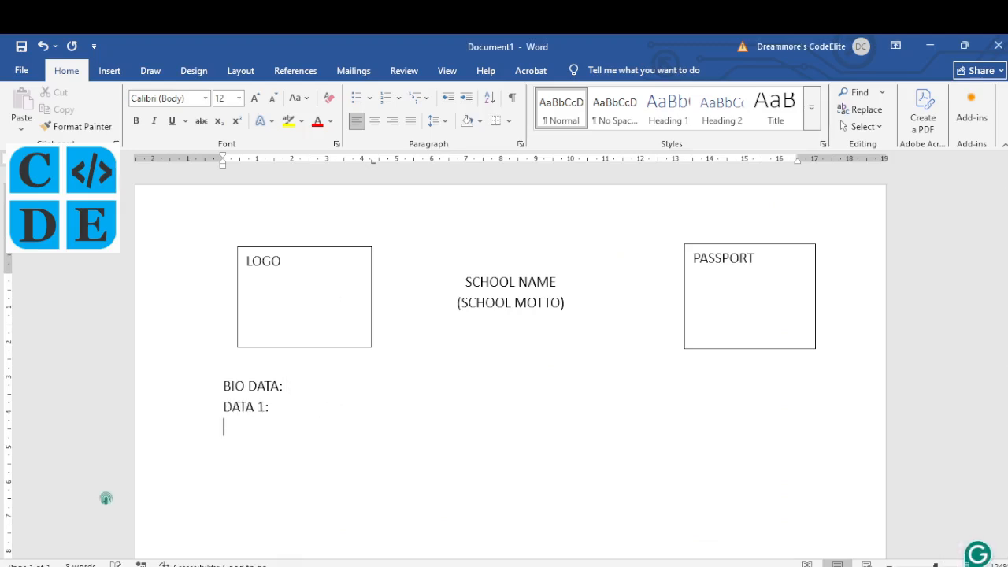
{"action": "type", "text": "DATA 2:"}
{"action": "key", "text": "Return"}
{"action": "type", "text": "d"}
{"action": "key", "text": "BackSpace"}
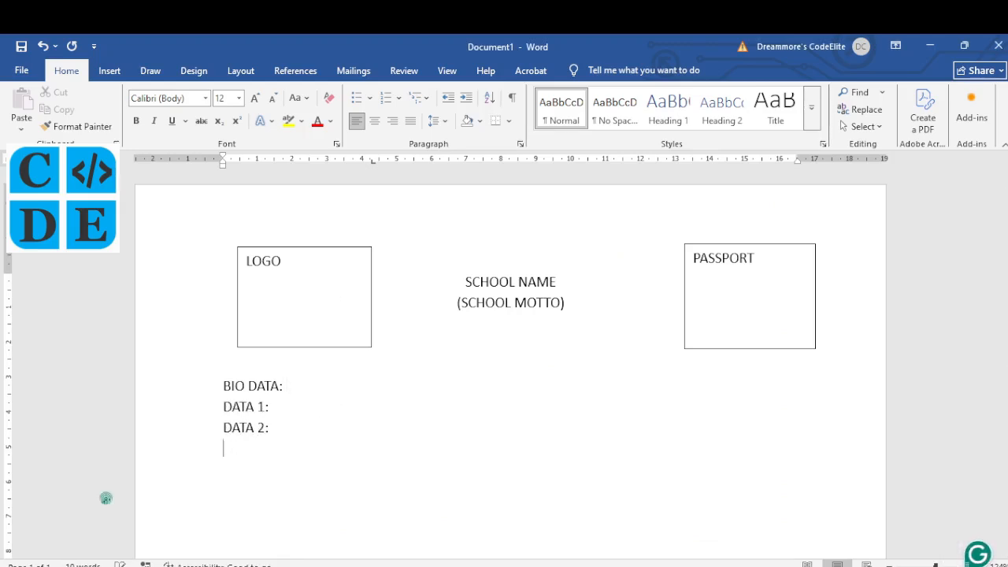
{"action": "type", "text": "DATA 3:"}
{"action": "key", "text": "Return"}
{"action": "type", "text": "DATA 4:"}
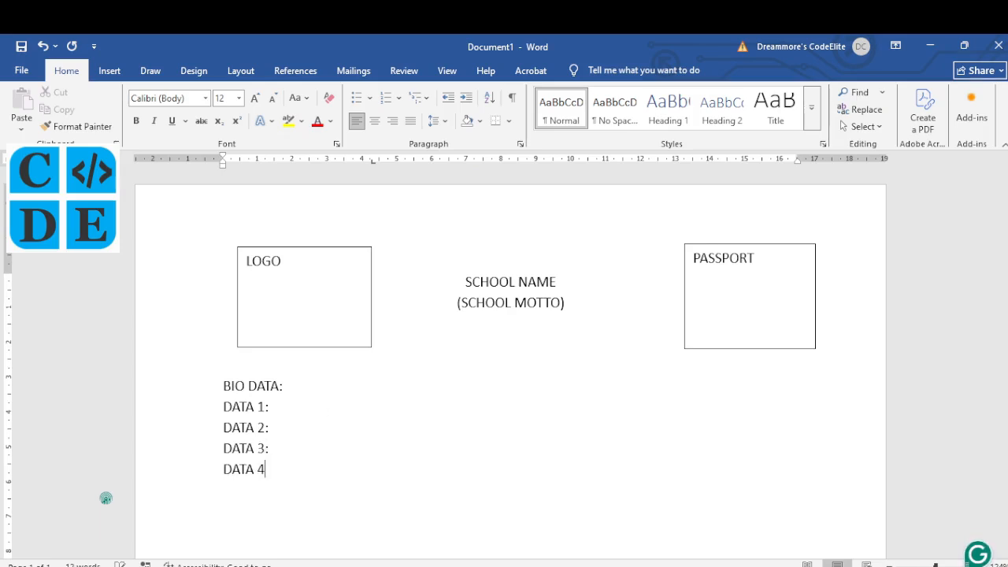
{"action": "key", "text": "Return"}
{"action": "type", "text": "DATA 5:"}
{"action": "key", "text": "Return"}
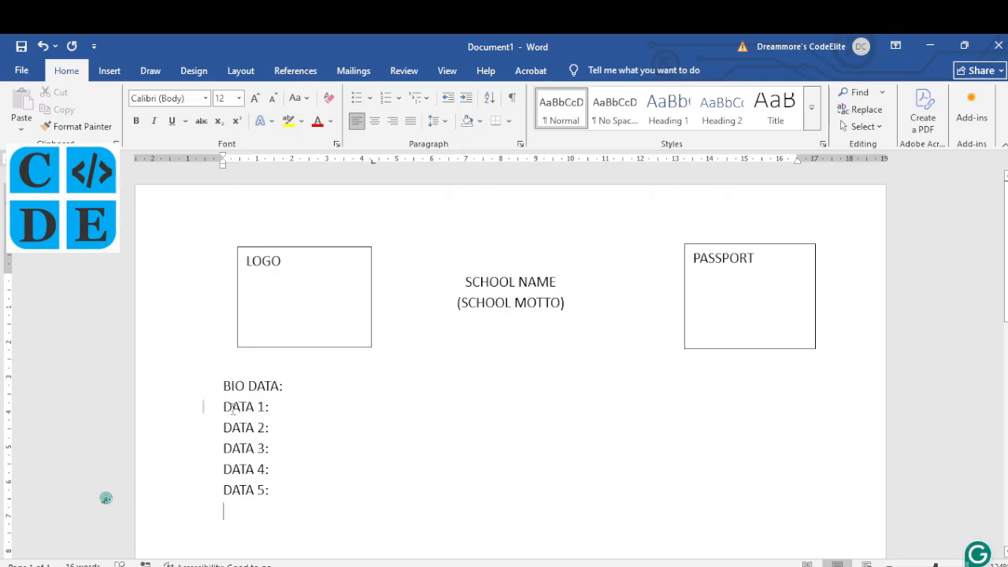
{"action": "left_click", "coordinate": [384, 566]}
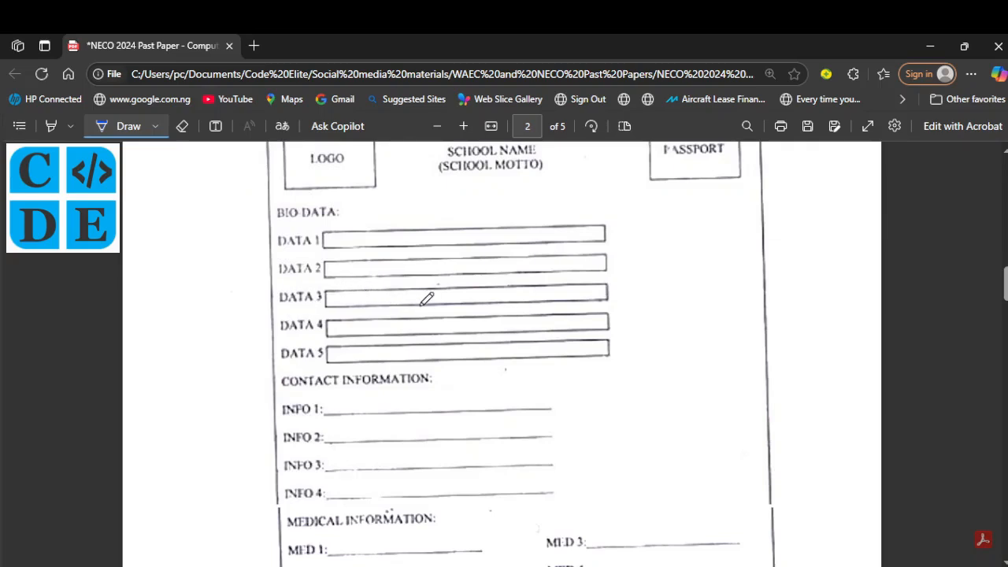
Step: Back in Word, try blank lines after DATA 1: and DATA 2:, then undo them
{"action": "left_click", "coordinate": [598, 566]}
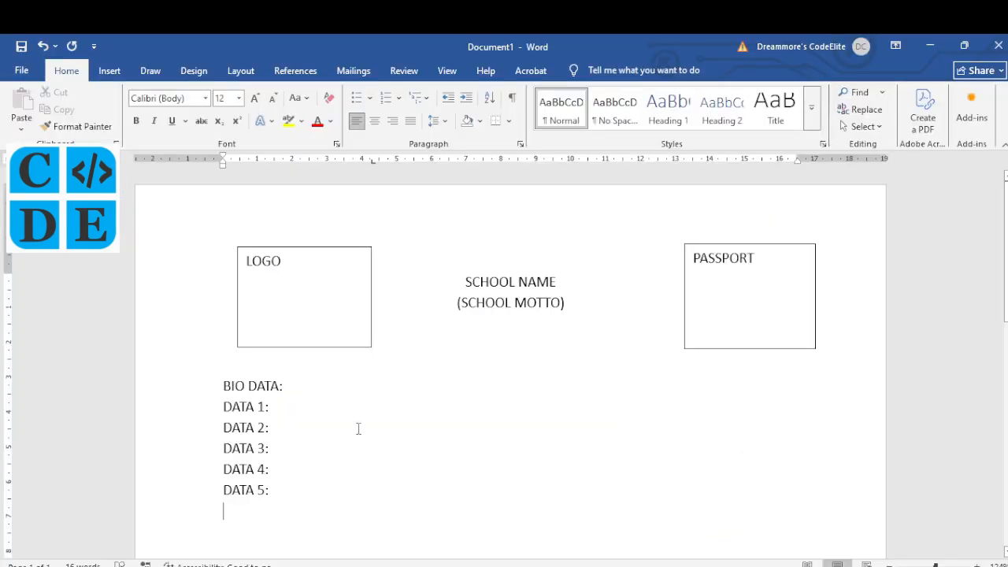
{"action": "left_click", "coordinate": [286, 403]}
{"action": "key", "text": "Return"}
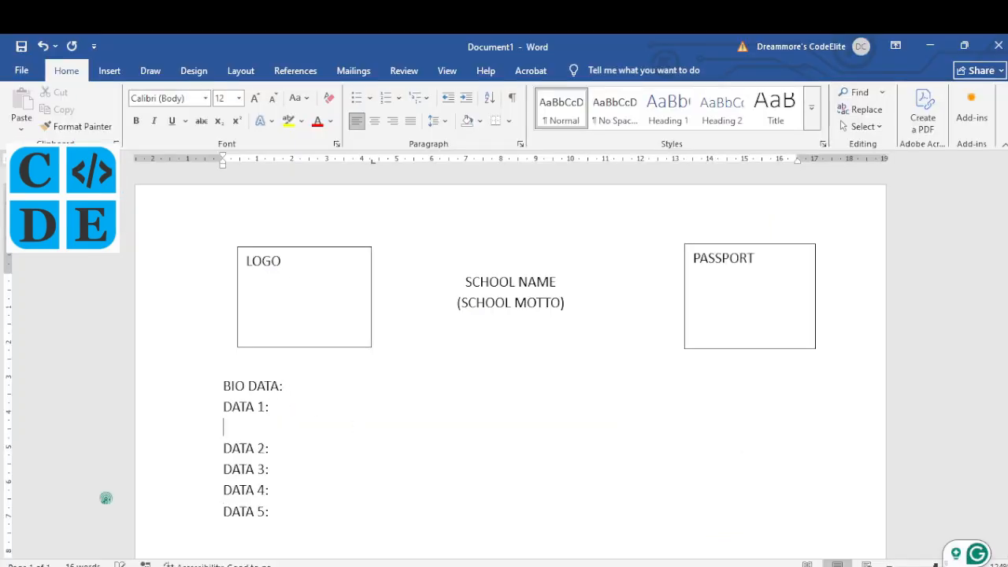
{"action": "left_click", "coordinate": [276, 449]}
{"action": "key", "text": "Return"}
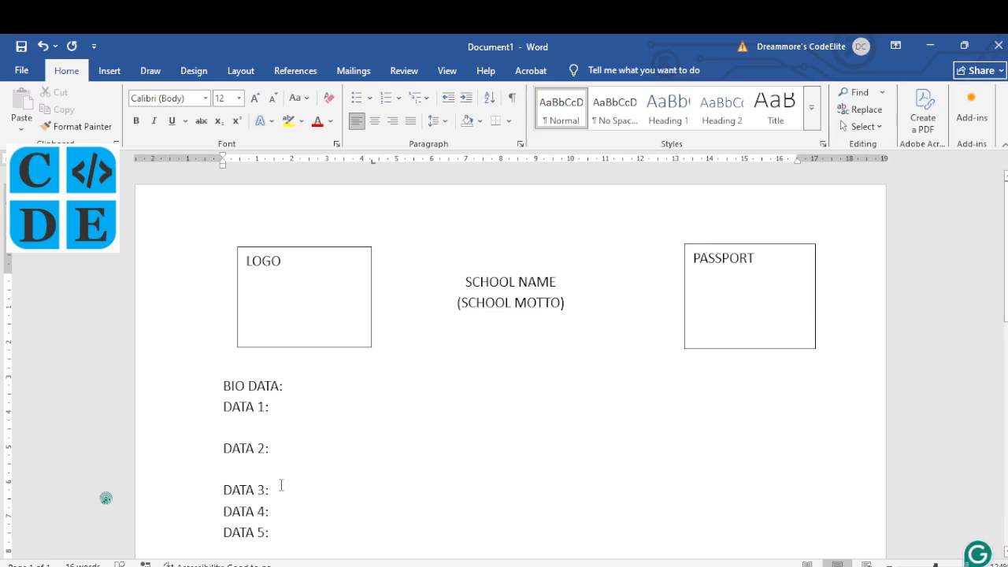
{"action": "key", "text": "ctrl+z"}
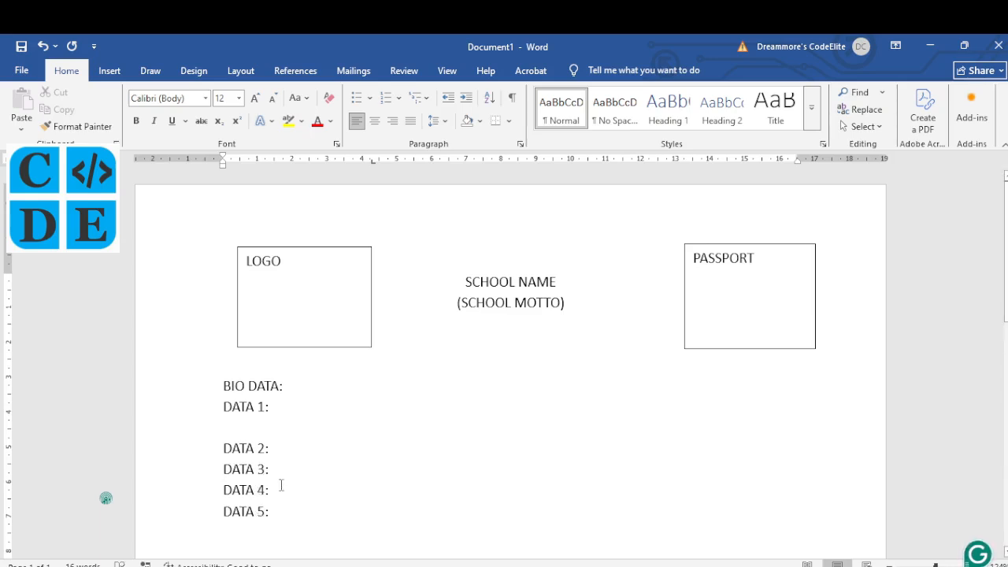
{"action": "key", "text": "ctrl+z"}
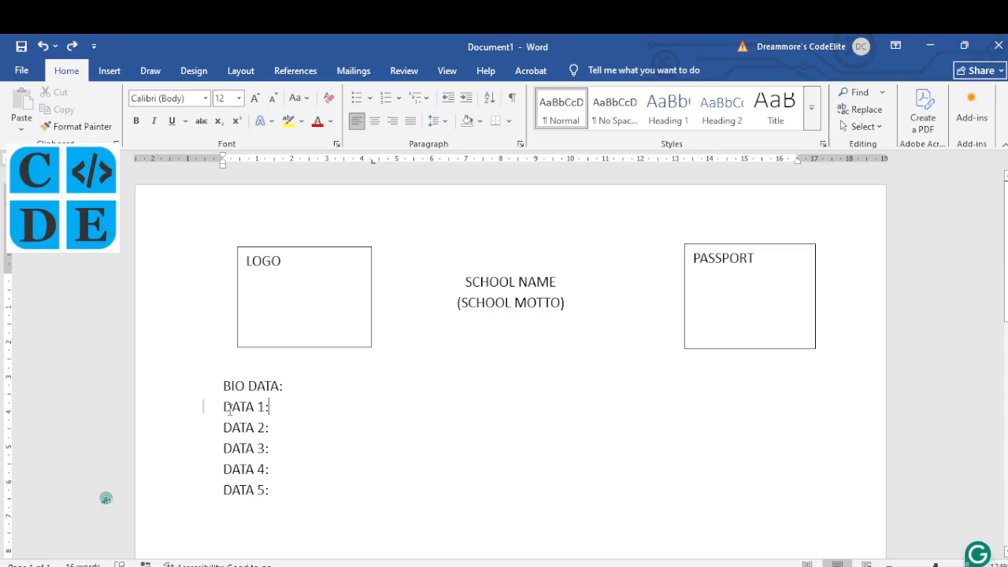
Step: Set the DATA 1: to DATA 5: lines to 1.5 line spacing, then view the PDF form
{"action": "left_click", "coordinate": [203, 407]}
{"action": "left_click_drag", "start_coordinate": [223, 407], "coordinate": [267, 488]}
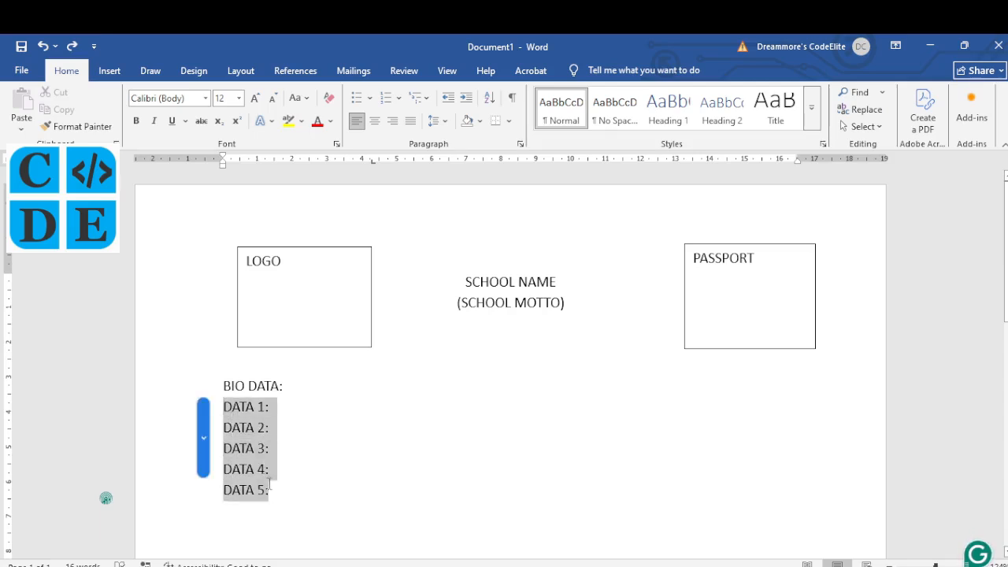
{"action": "left_click", "coordinate": [446, 123]}
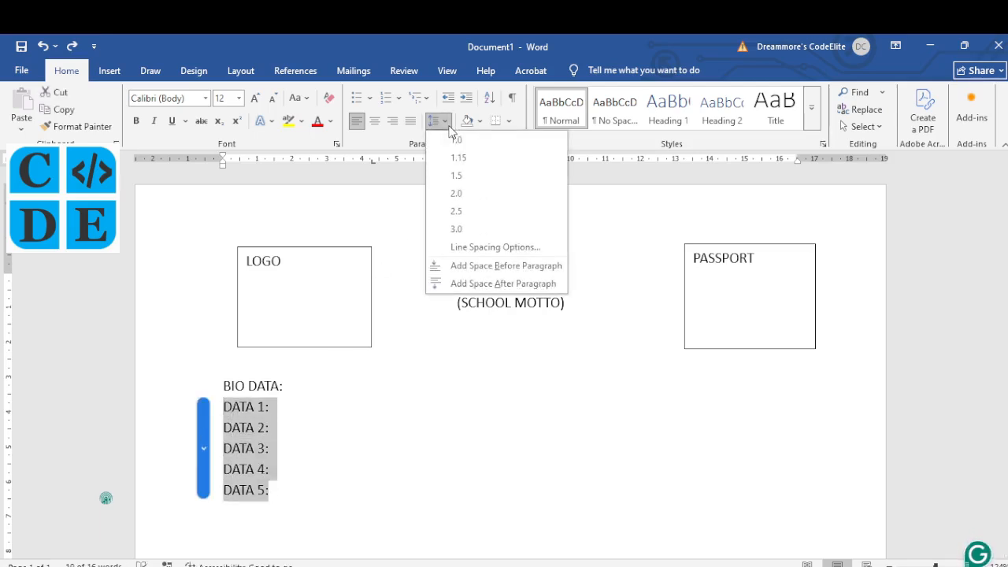
{"action": "left_click", "coordinate": [459, 177]}
{"action": "scroll", "coordinate": [329, 511], "scroll_direction": "down", "scroll_amount": 3}
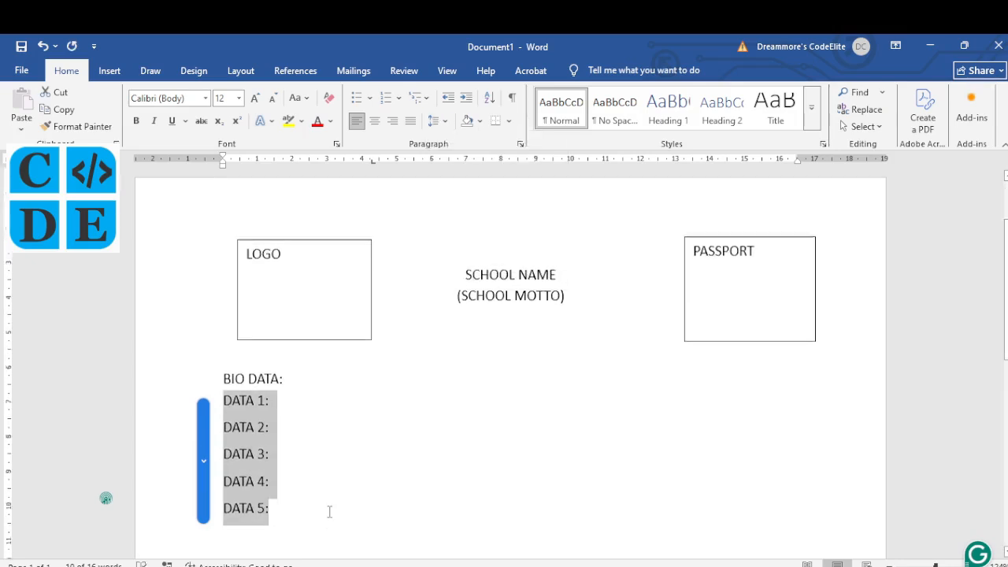
{"action": "left_click", "coordinate": [298, 360]}
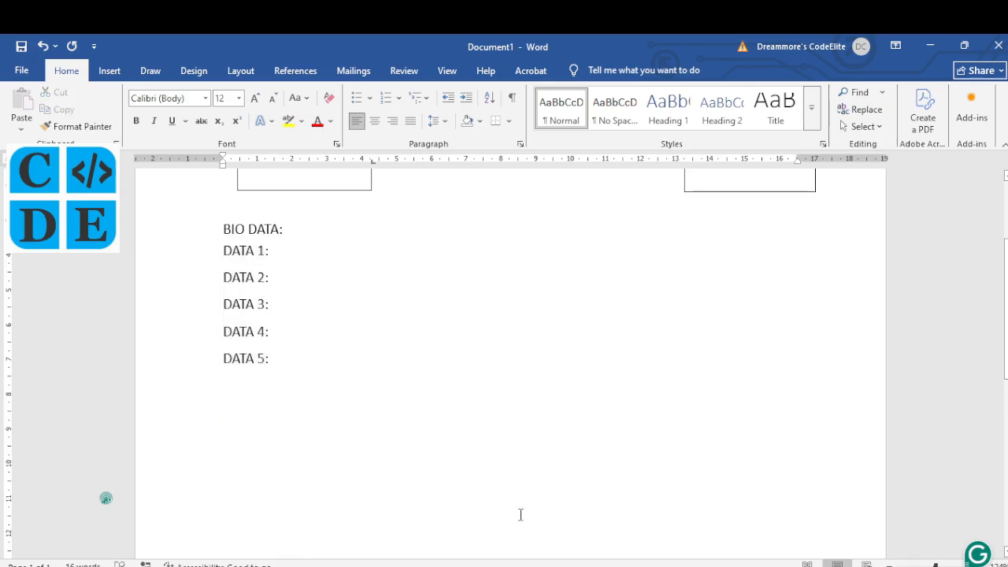
{"action": "left_click", "coordinate": [409, 566]}
{"action": "scroll", "coordinate": [378, 373], "scroll_direction": "down", "scroll_amount": 2}
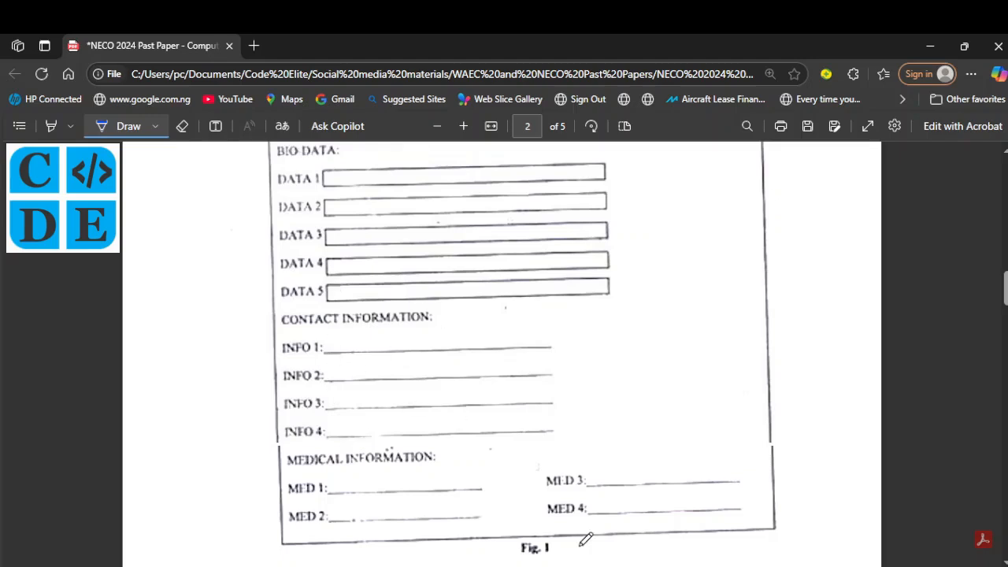
Step: Add a CONTACT INFORMATION: heading with INFO 1: to INFO 4: lines below DATA 5
{"action": "mouse_move", "coordinate": [587, 566]}
{"action": "left_click", "coordinate": [559, 519]}
{"action": "key", "text": "Return"}
{"action": "type", "text": "CO"}
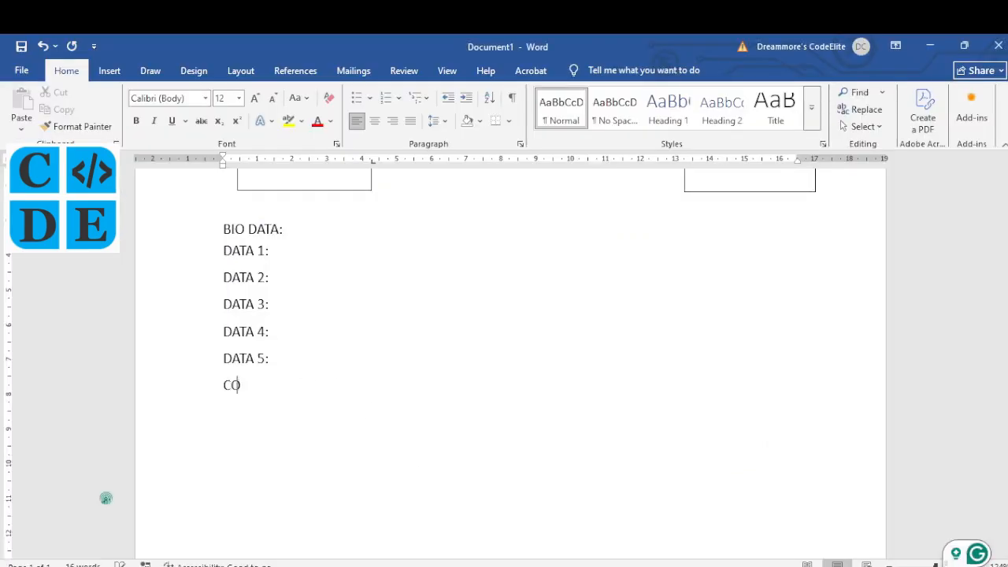
{"action": "type", "text": "NTACT INFORMATION: "}
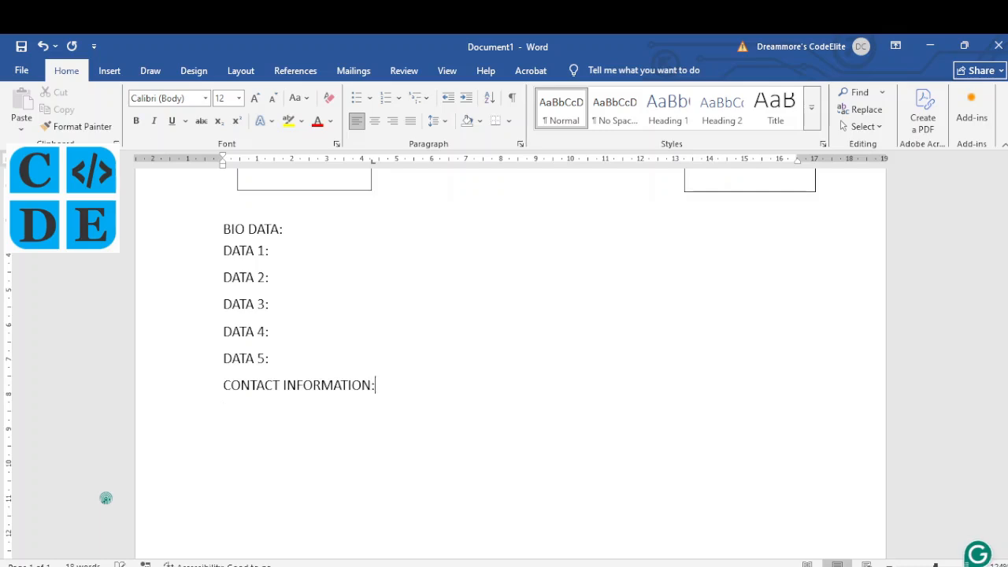
{"action": "type", "text": "INFO 1: INFO 2:"}
{"action": "key", "text": "Return"}
{"action": "type", "text": "INFO 3:"}
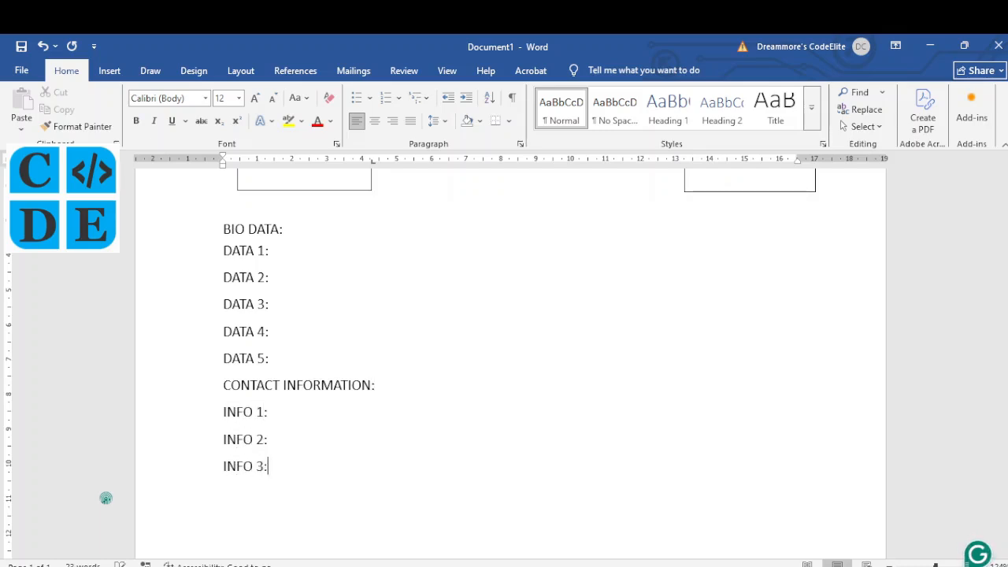
{"action": "key", "text": "Return"}
{"action": "type", "text": "INFO 4:"}
{"action": "key", "text": "alt+Tab"}
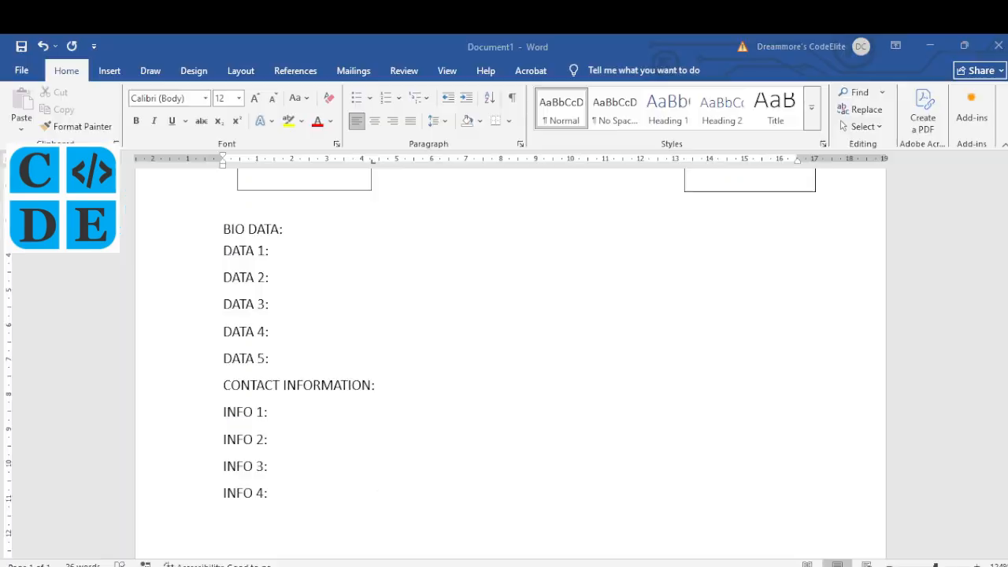
{"action": "key", "text": "alt+Tab"}
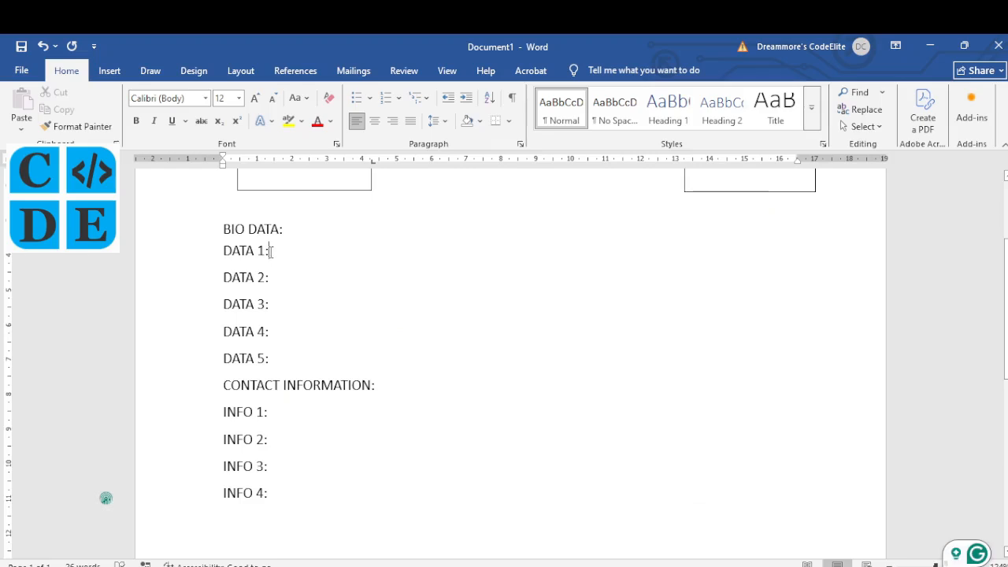
Step: Delete the colons after DATA 1, DATA 2, DATA 3, DATA 4 and DATA 5
{"action": "left_click", "coordinate": [270, 250]}
{"action": "key", "text": "BackSpace"}
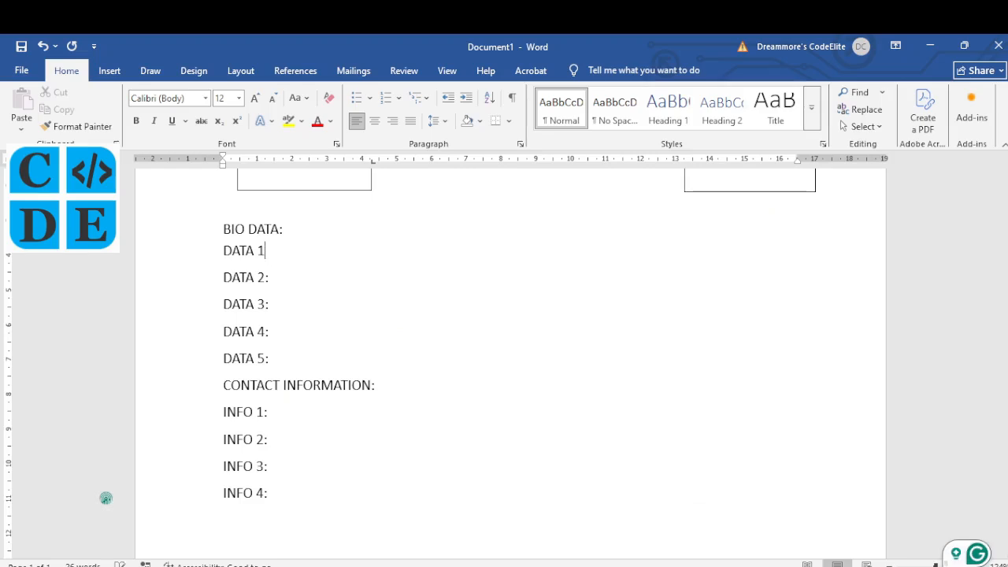
{"action": "left_click", "coordinate": [271, 277]}
{"action": "key", "text": "BackSpace"}
{"action": "left_click", "coordinate": [272, 304]}
{"action": "key", "text": "BackSpace"}
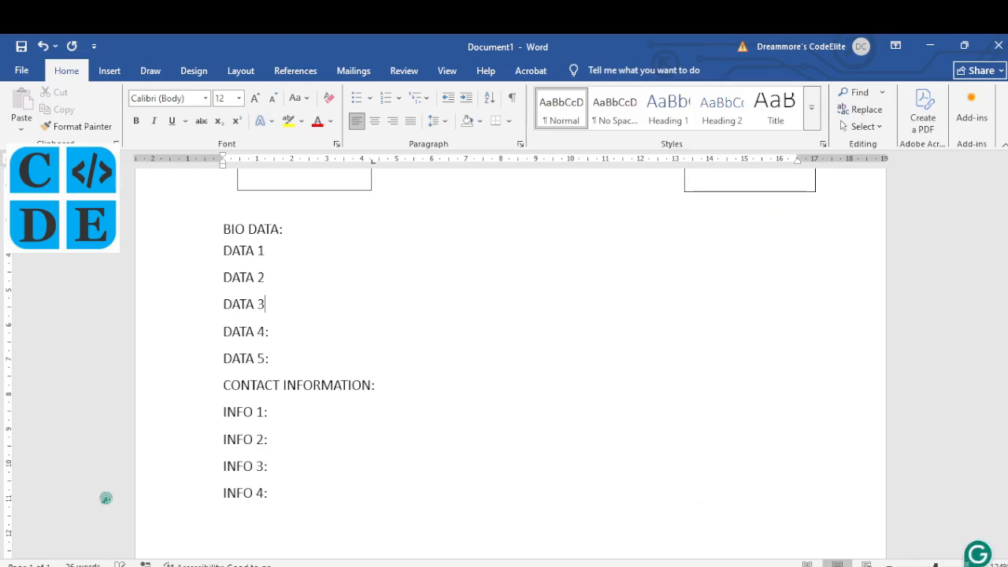
{"action": "left_click", "coordinate": [271, 331]}
{"action": "key", "text": "BackSpace"}
{"action": "left_click", "coordinate": [271, 359]}
{"action": "key", "text": "BackSpace"}
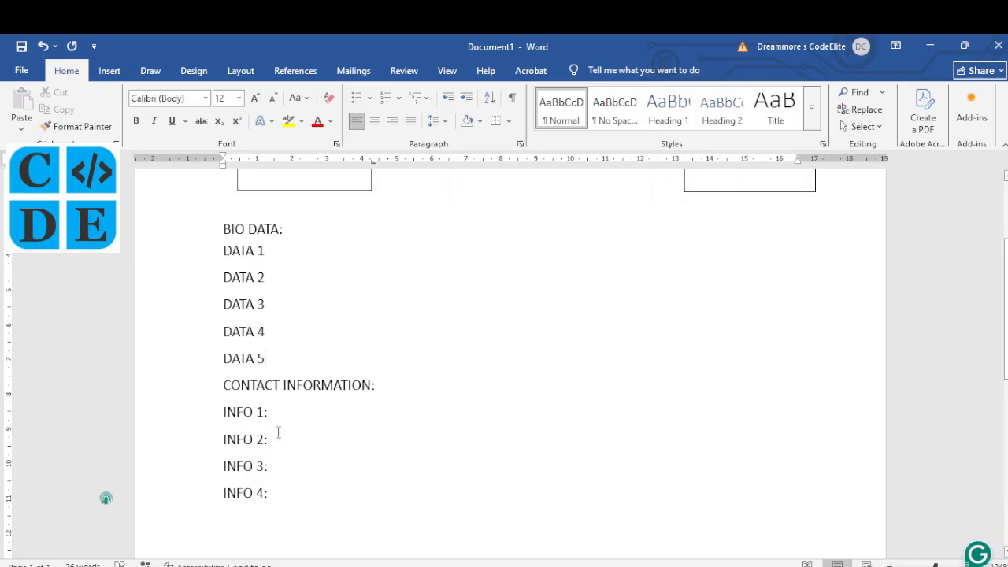
Step: Check the NECO reference form and move to the empty line below INFO 4
{"action": "left_click_drag", "start_coordinate": [271, 417], "coordinate": [266, 421]}
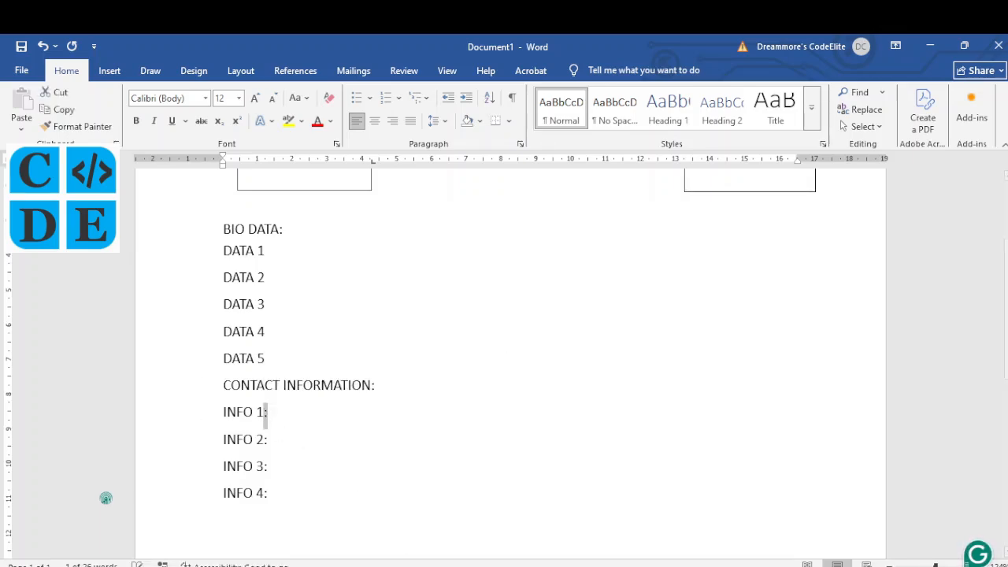
{"action": "left_click", "coordinate": [386, 566]}
{"action": "left_click", "coordinate": [407, 566]}
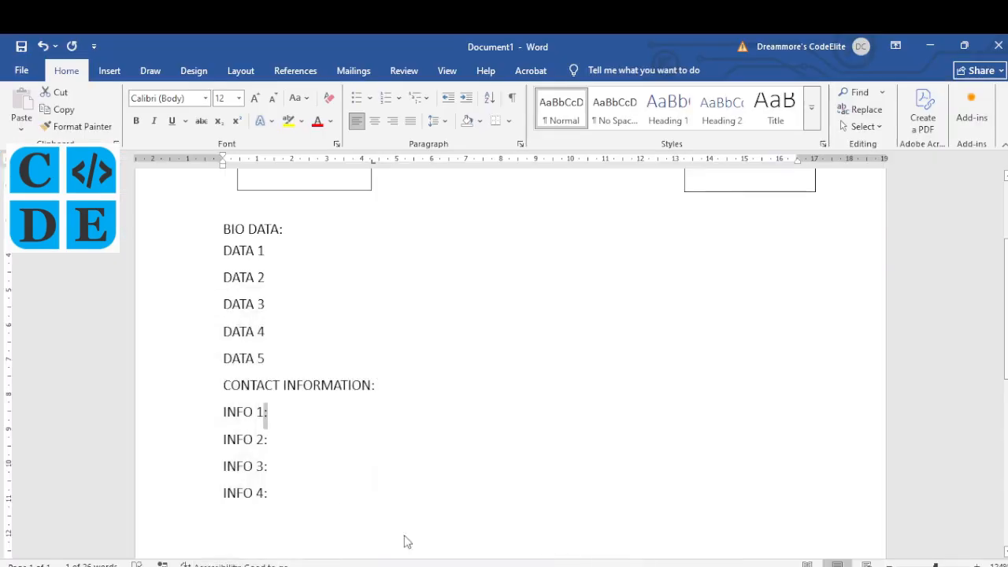
{"action": "scroll", "coordinate": [380, 459], "scroll_direction": "down", "scroll_amount": 2}
{"action": "left_click", "coordinate": [325, 428]}
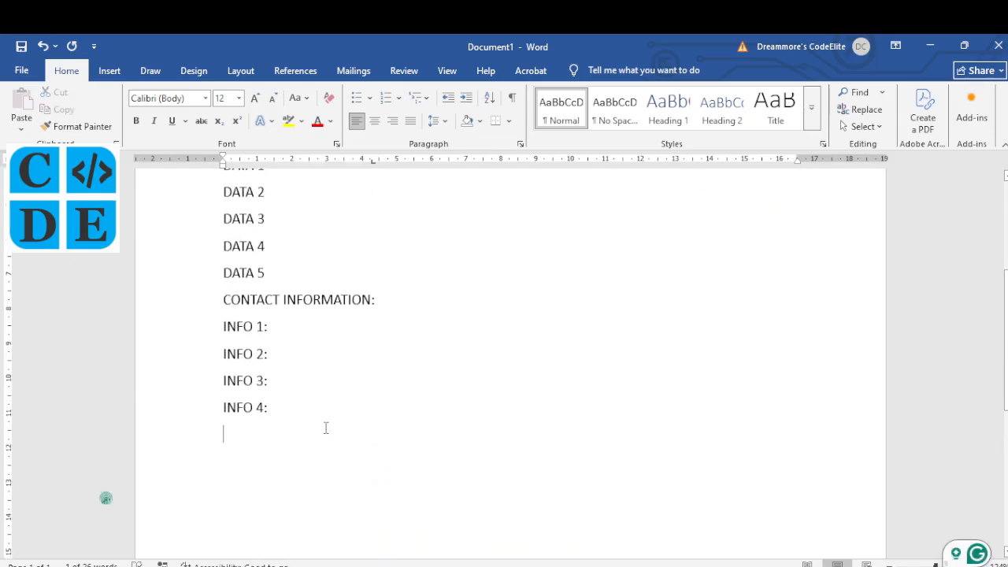
{"action": "key", "text": "alt+Tab"}
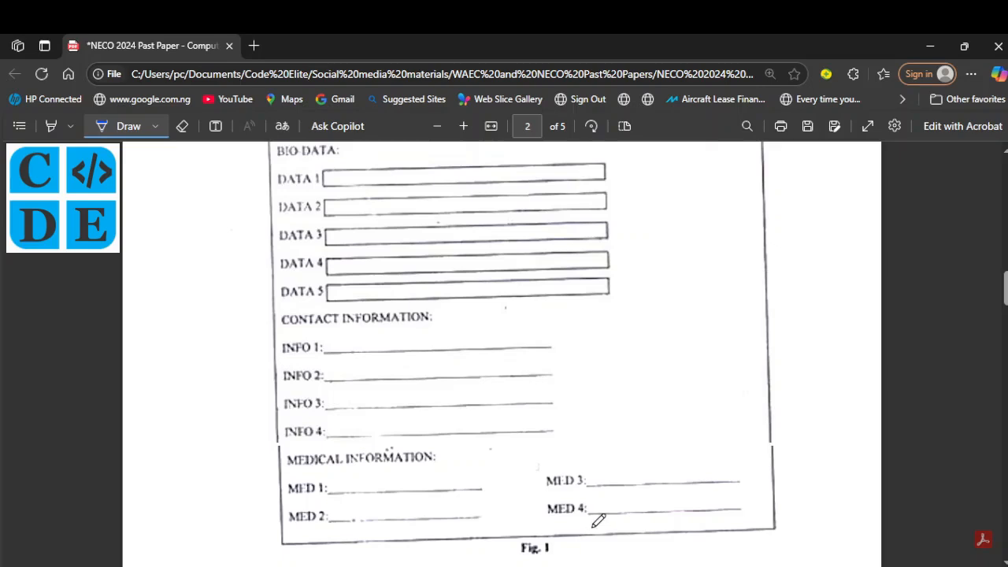
Step: Type a MEDICAL INFORMATION: heading followed by MED 1: and MED 2 lines
{"action": "left_click", "coordinate": [407, 565]}
{"action": "type", "text": "MEDICAL INFORMATION:"}
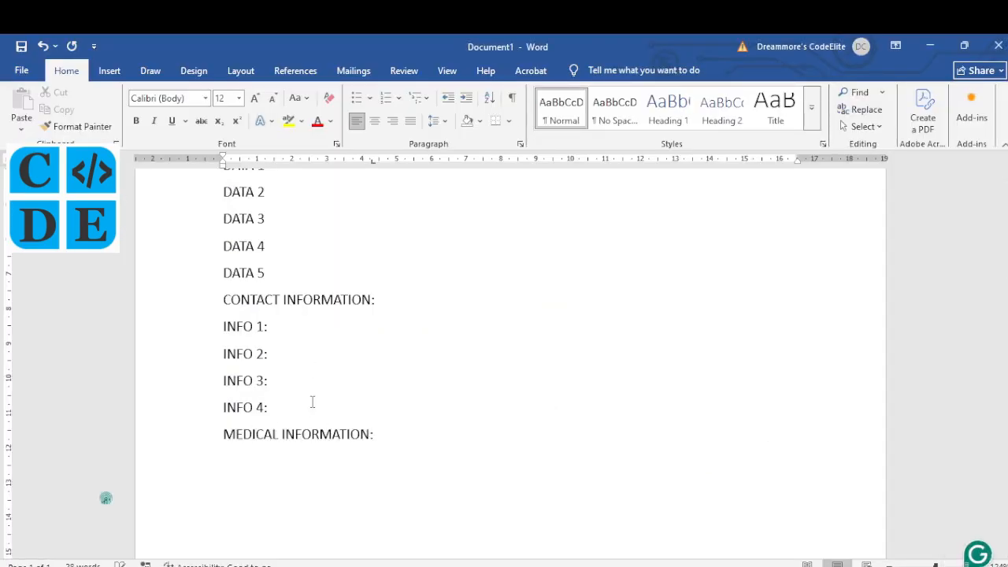
{"action": "key", "text": "shift+Return"}
{"action": "type", "text": "MED 1: M"}
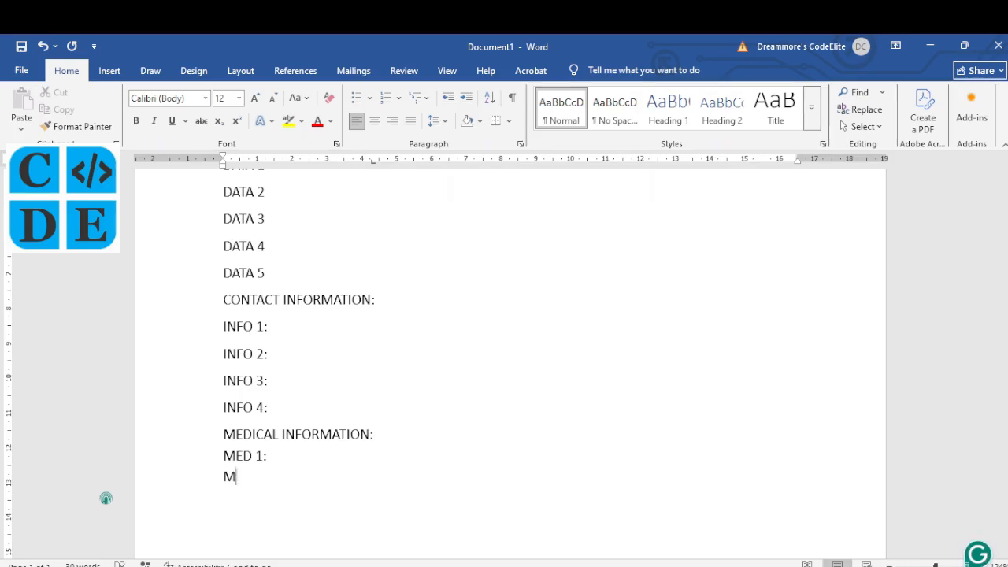
{"action": "type", "text": "ED 2:"}
Step: Add a long underscore answer line after MED 1:
{"action": "left_click", "coordinate": [282, 455]}
{"action": "key", "text": "alt+Tab"}
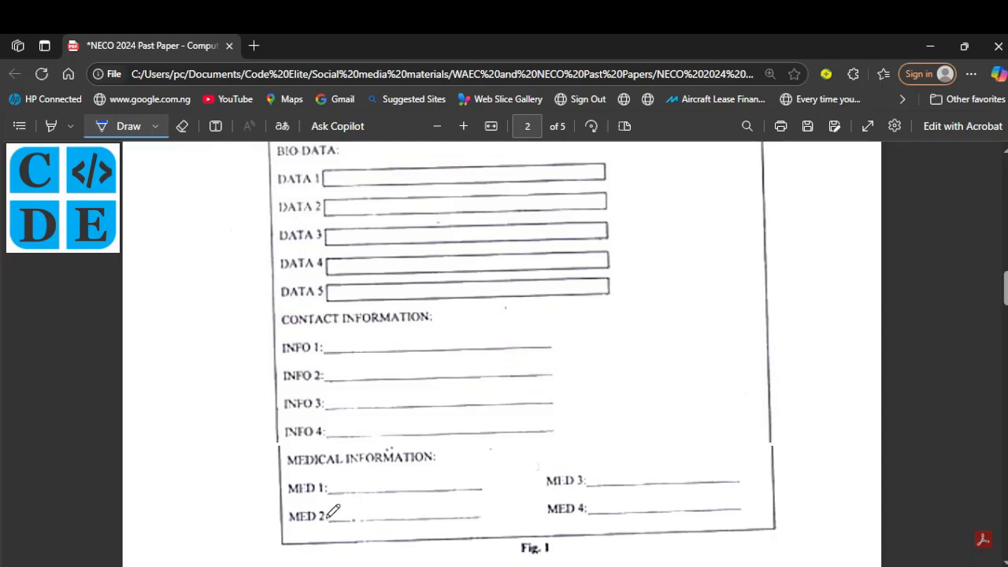
{"action": "key", "text": "alt+Tab"}
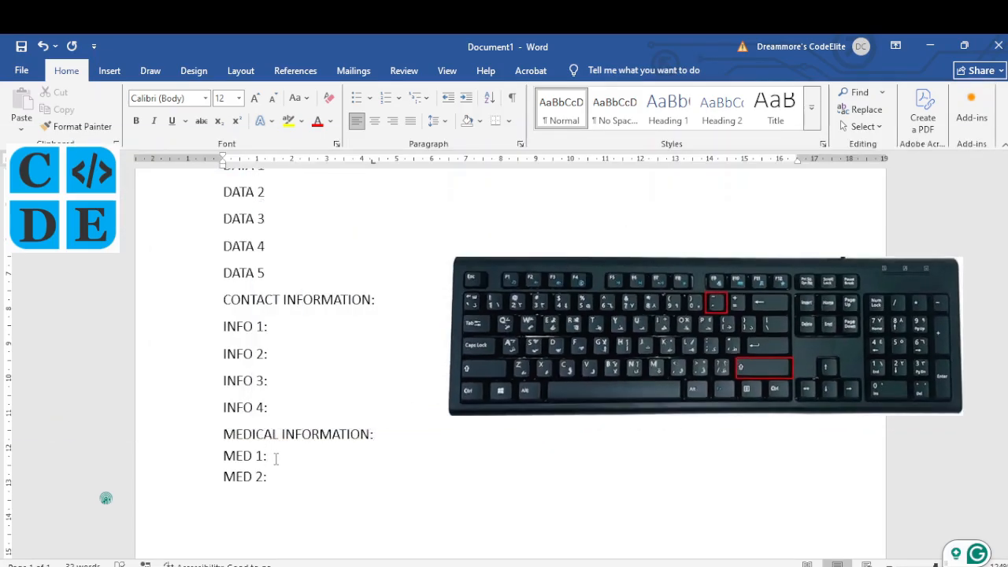
{"action": "type", "text": "___________________________"}
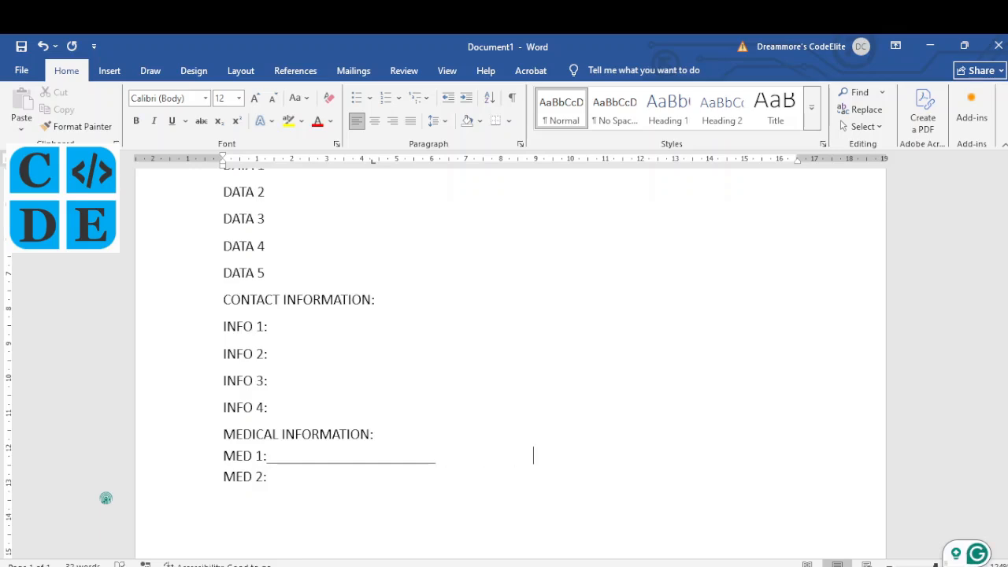
{"action": "key", "text": "alt+Tab"}
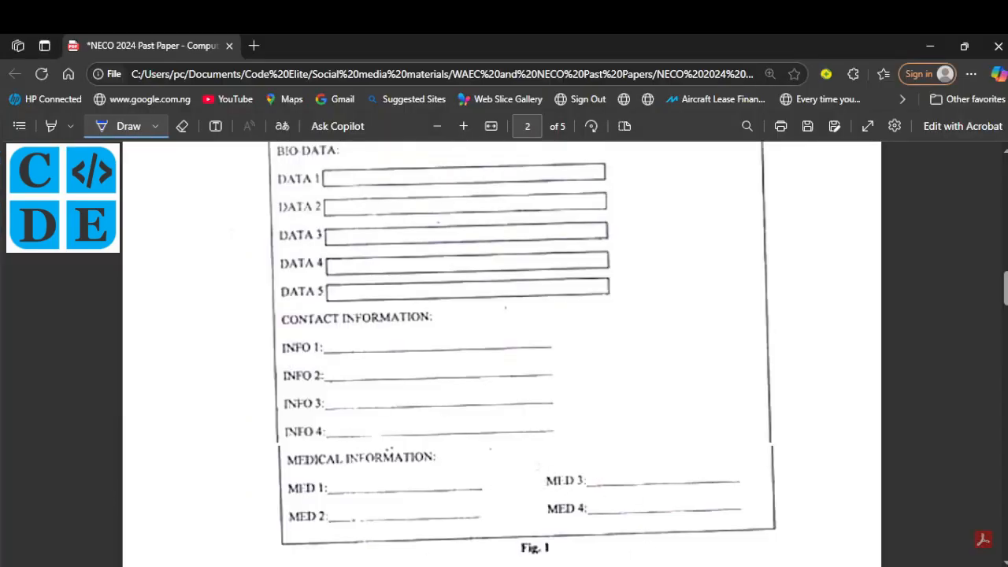
Step: Add an underlined MED 3: field beside MED 1, then paste that row over MED 2: with a blank line
{"action": "key", "text": "alt+Tab"}
{"action": "type", "text": "MED 3"}
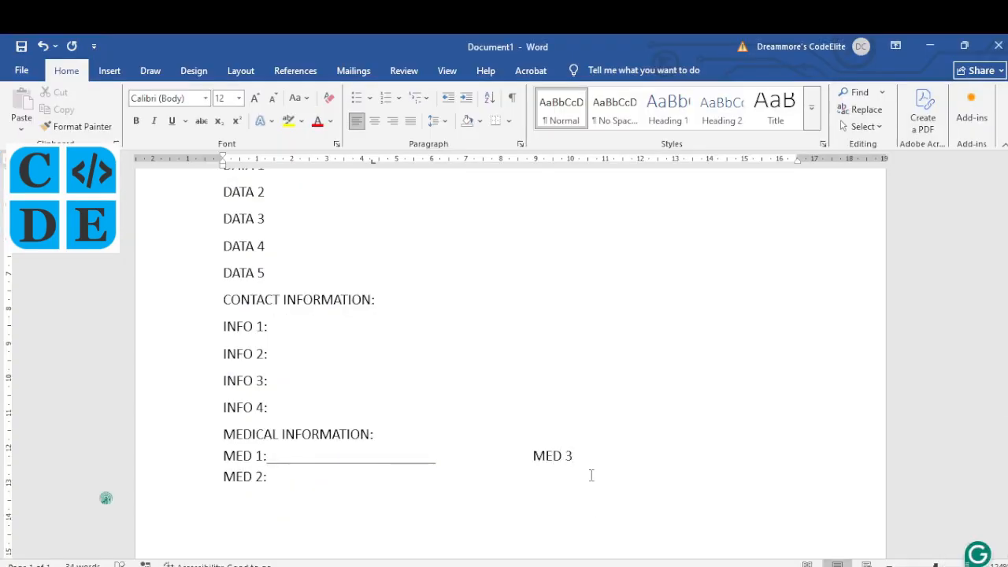
{"action": "type", "text": ":__________________________"}
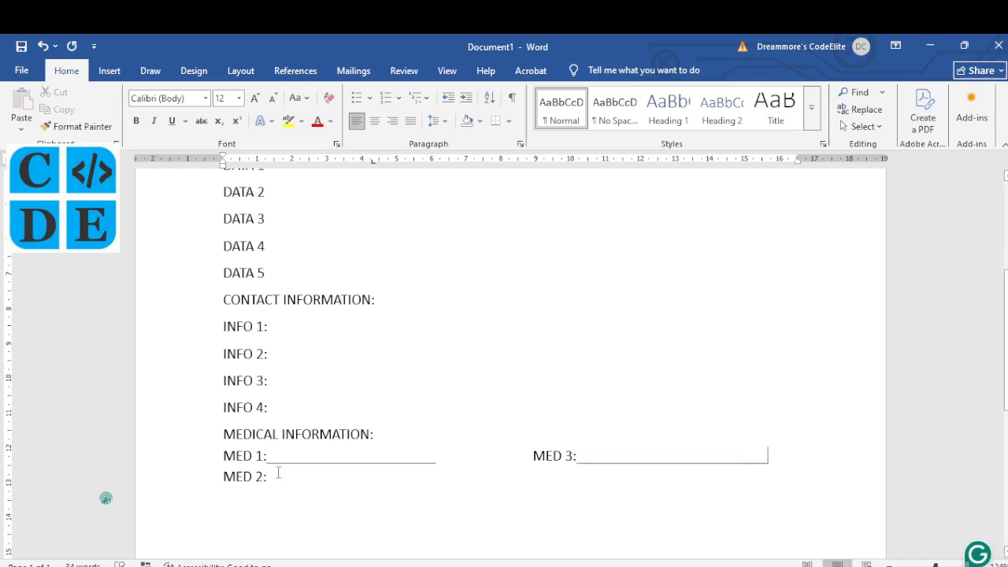
{"action": "left_click_drag", "start_coordinate": [224, 456], "coordinate": [771, 458]}
{"action": "key", "text": "ctrl+c"}
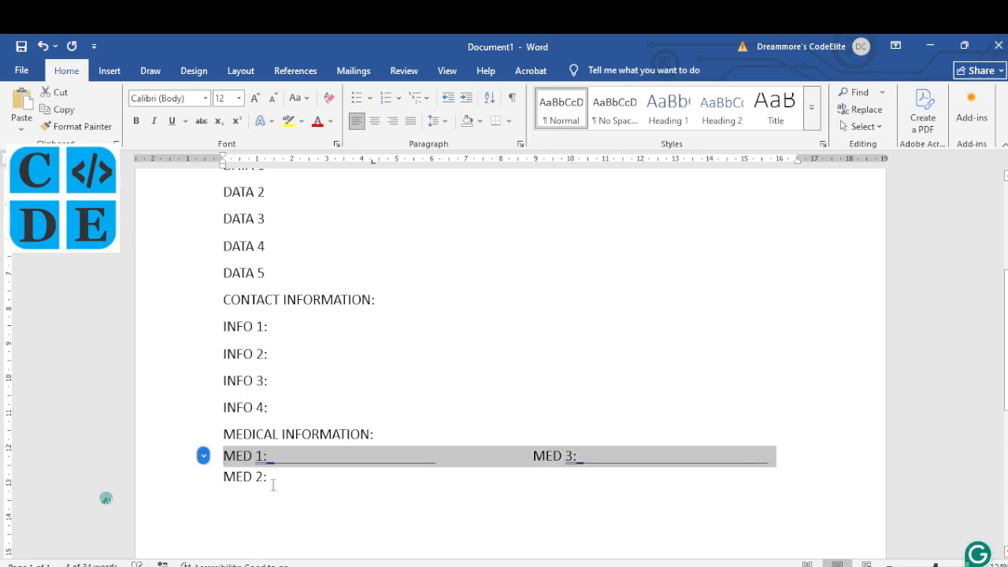
{"action": "left_click", "coordinate": [270, 476]}
{"action": "key", "text": "BackSpace"}
{"action": "key", "text": "BackSpace"}
{"action": "key", "text": "BackSpace"}
{"action": "key", "text": "BackSpace"}
{"action": "key", "text": "BackSpace"}
{"action": "key", "text": "BackSpace"}
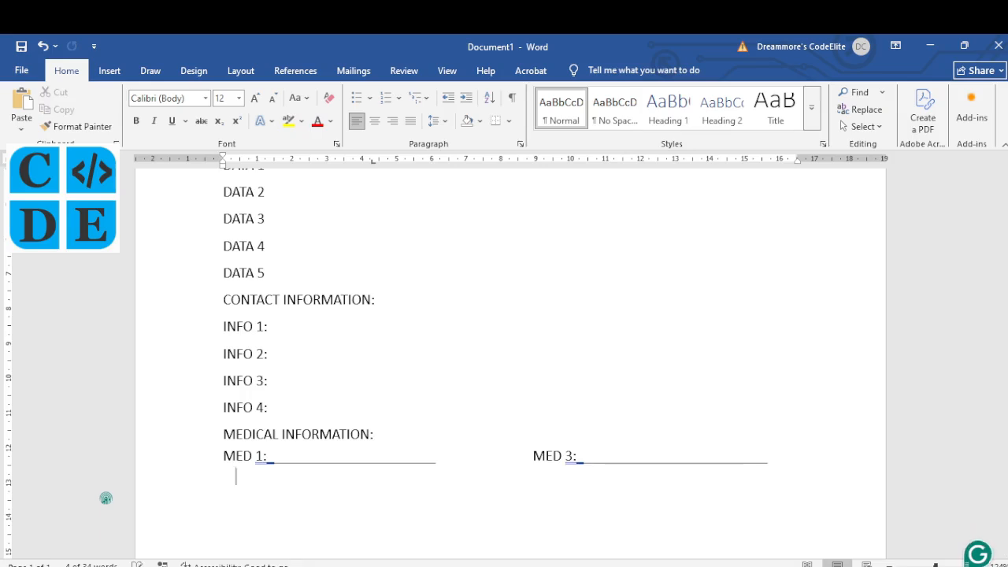
{"action": "key", "text": "ctrl+v"}
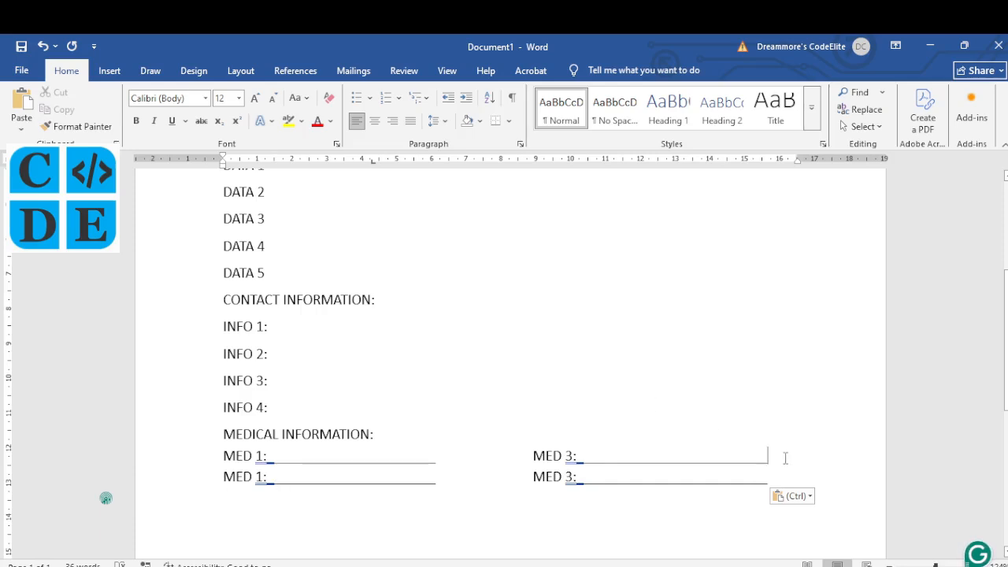
{"action": "key", "text": "Return"}
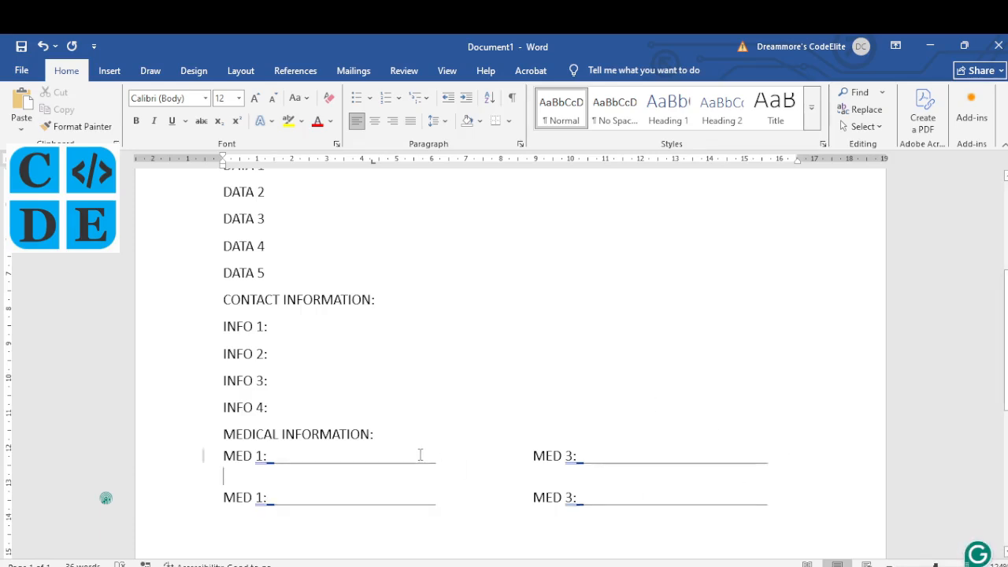
Step: Relabel the copied row's MED 1 as MED 4 and type an underscore answer line
{"action": "left_click", "coordinate": [263, 497]}
{"action": "key", "text": "BackSpace"}
{"action": "type", "text": "4"}
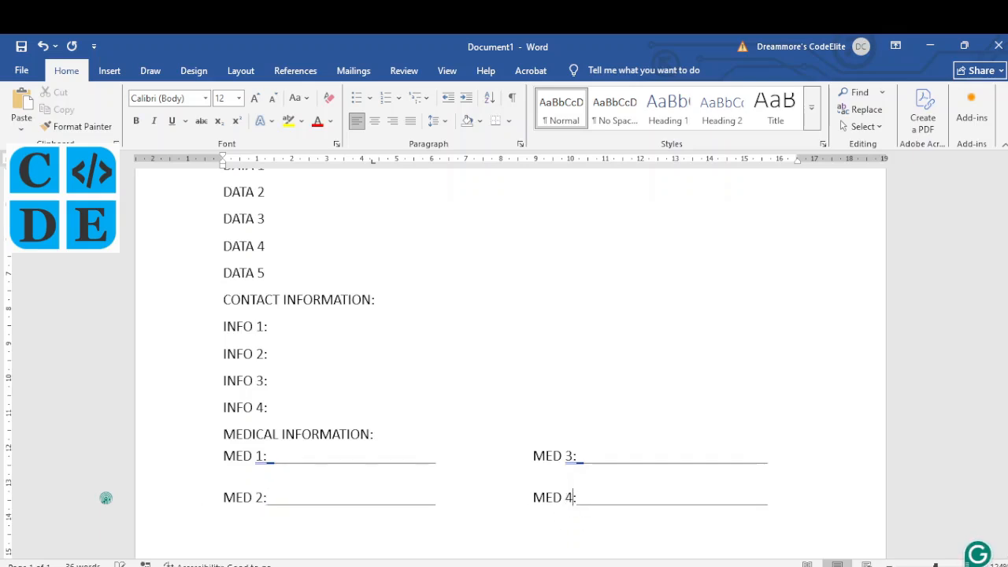
{"action": "scroll", "coordinate": [413, 384], "scroll_direction": "up", "scroll_amount": 1}
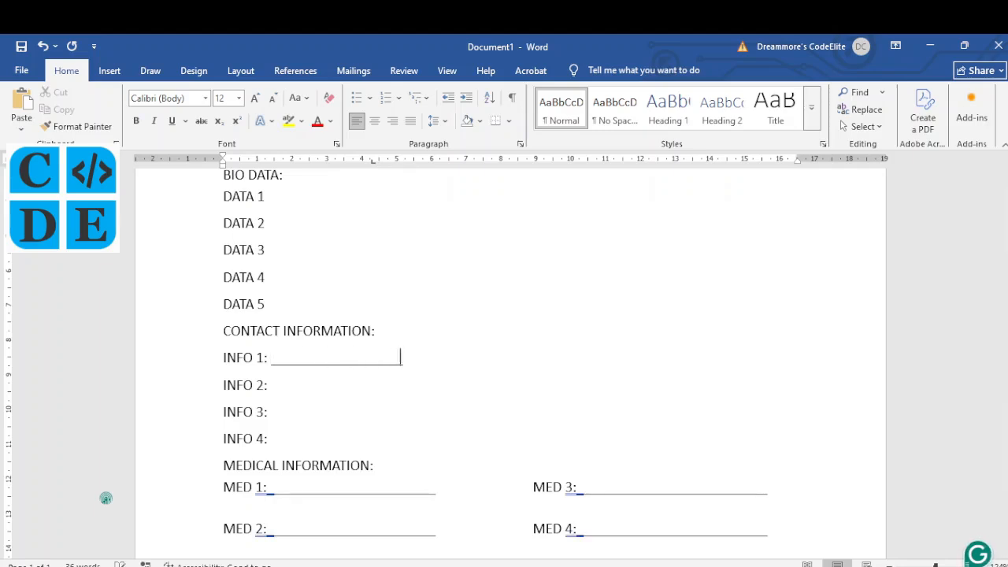
{"action": "type", "text": "________________________________________"}
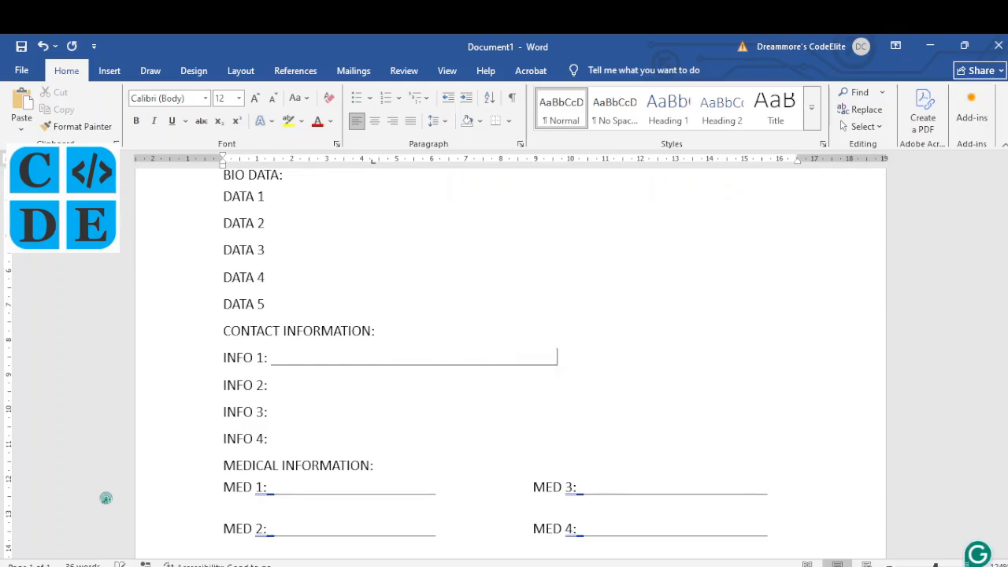
Step: Copy the underscore line after INFO 1 and paste it after INFO 2, INFO 3 and INFO 4
{"action": "left_click", "coordinate": [271, 365]}
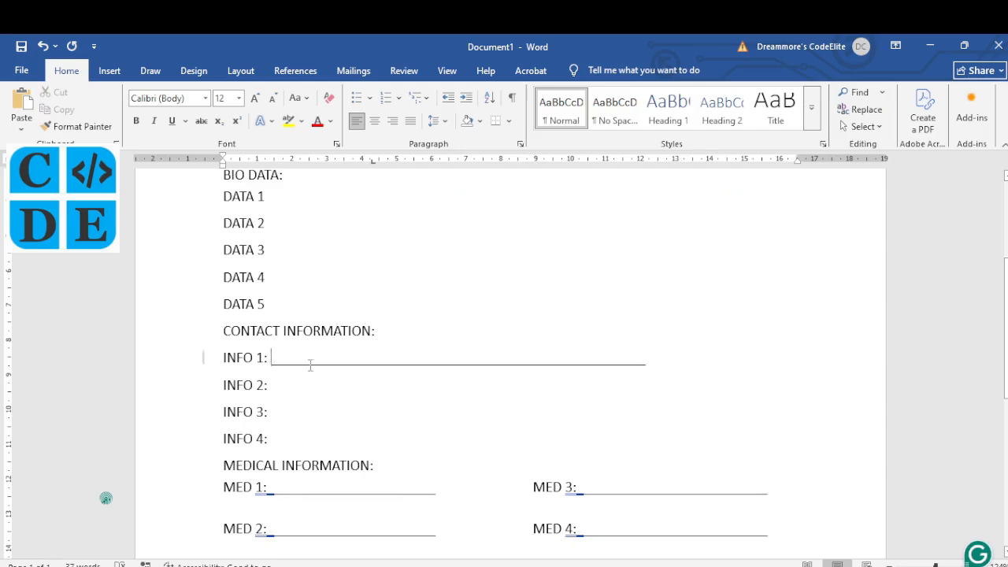
{"action": "left_click_drag", "start_coordinate": [311, 366], "coordinate": [649, 371]}
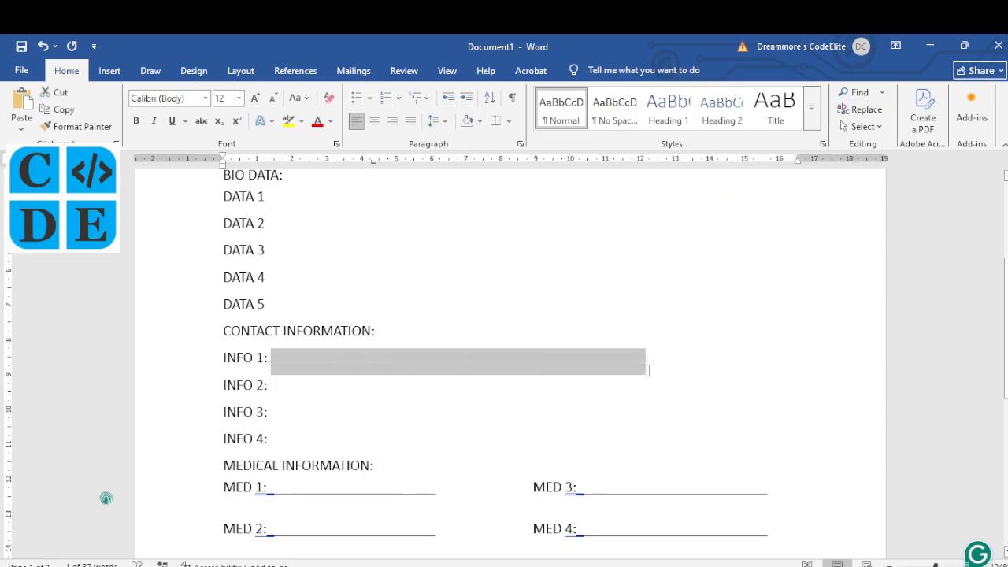
{"action": "left_click", "coordinate": [291, 385]}
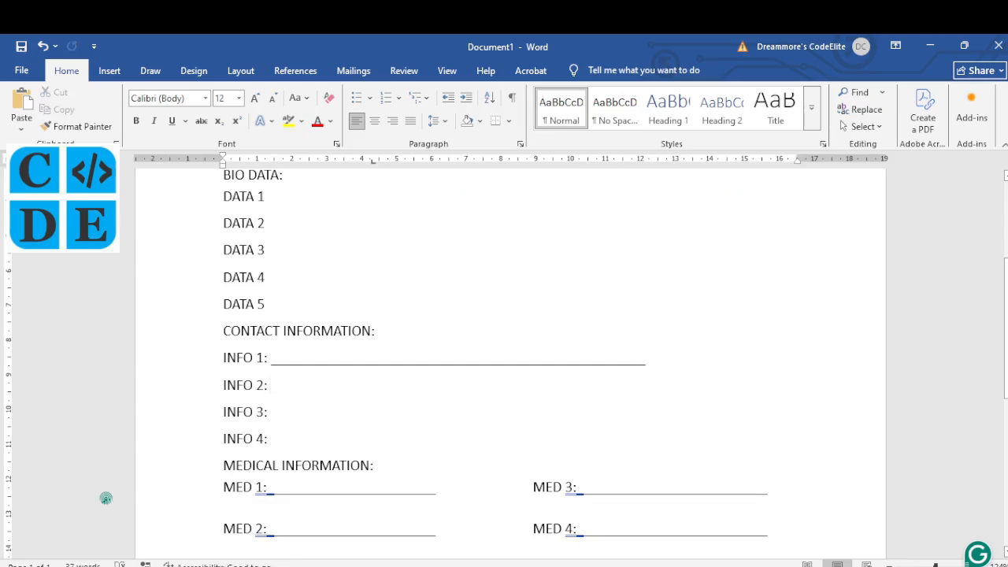
{"action": "type", "text": "________________________________________________________"}
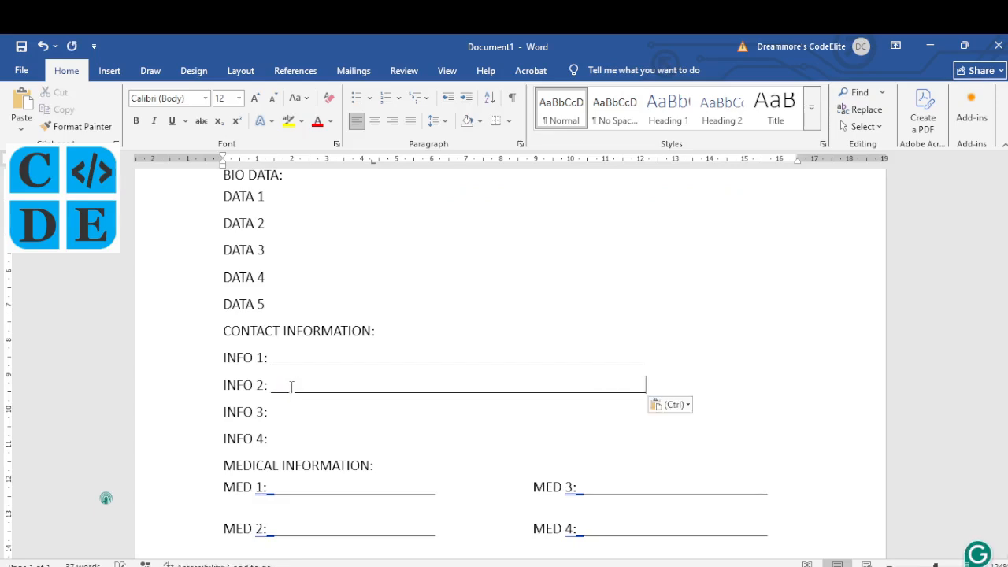
{"action": "left_click", "coordinate": [284, 412]}
{"action": "key", "text": "ctrl+v"}
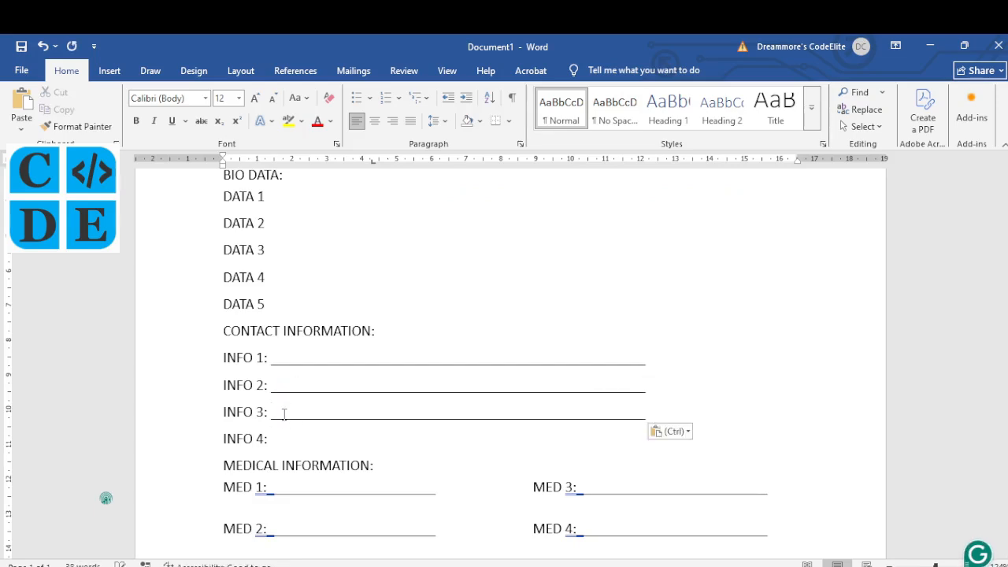
{"action": "left_click", "coordinate": [280, 439]}
{"action": "key", "text": "ctrl+v"}
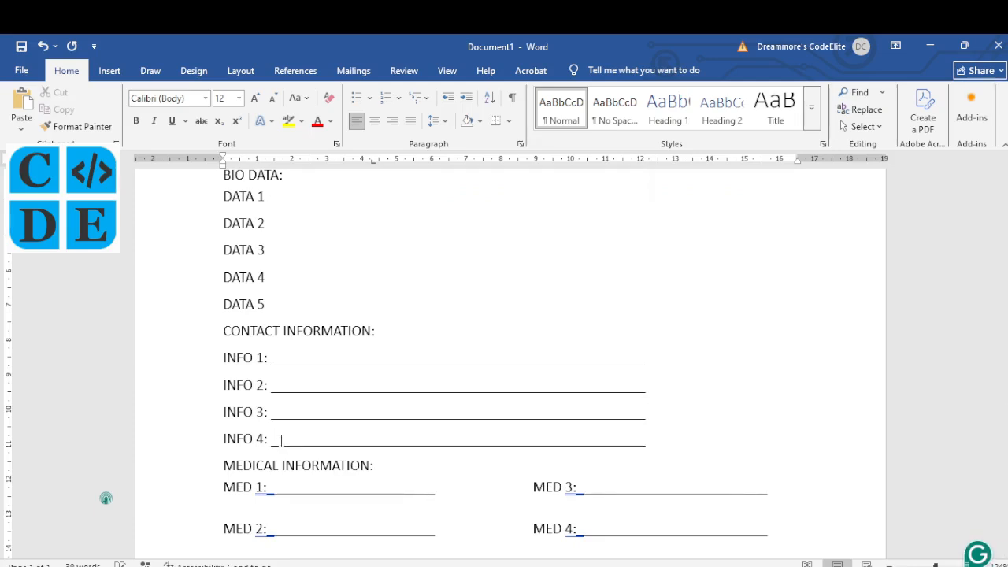
{"action": "scroll", "coordinate": [449, 404], "scroll_direction": "down", "scroll_amount": 2}
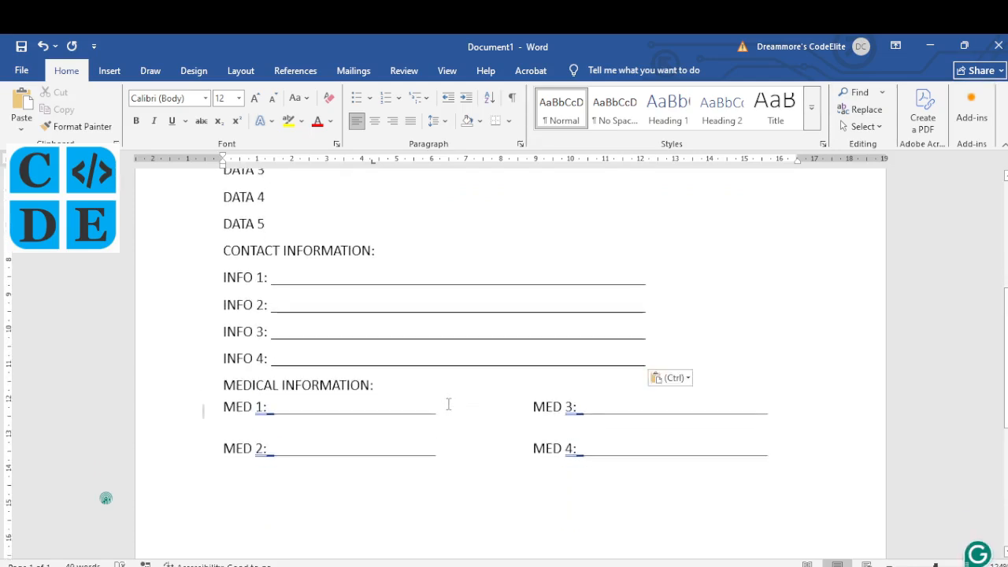
{"action": "scroll", "coordinate": [449, 405], "scroll_direction": "up", "scroll_amount": 2}
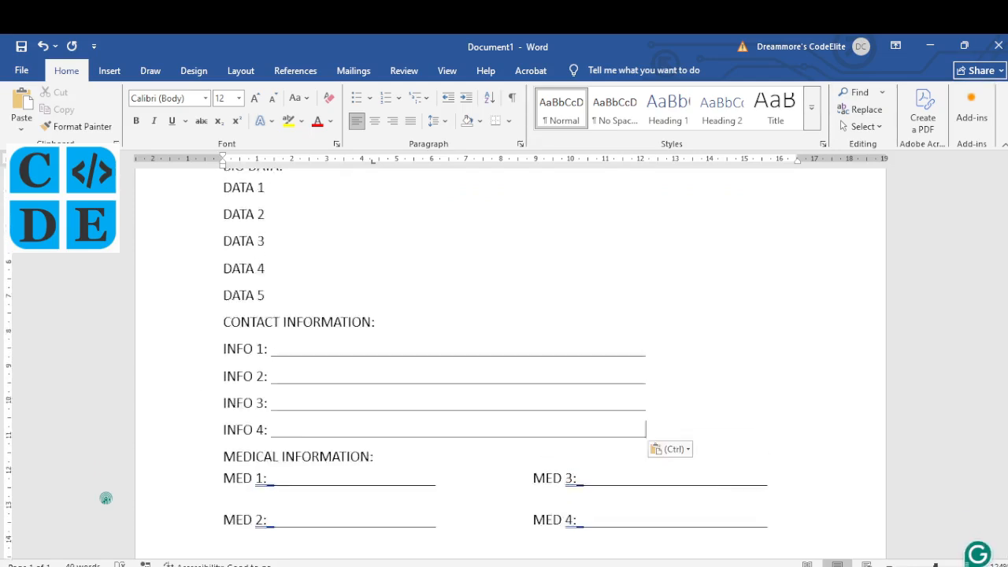
{"action": "key", "text": "alt+Tab"}
{"action": "scroll", "coordinate": [422, 288], "scroll_direction": "up", "scroll_amount": 1}
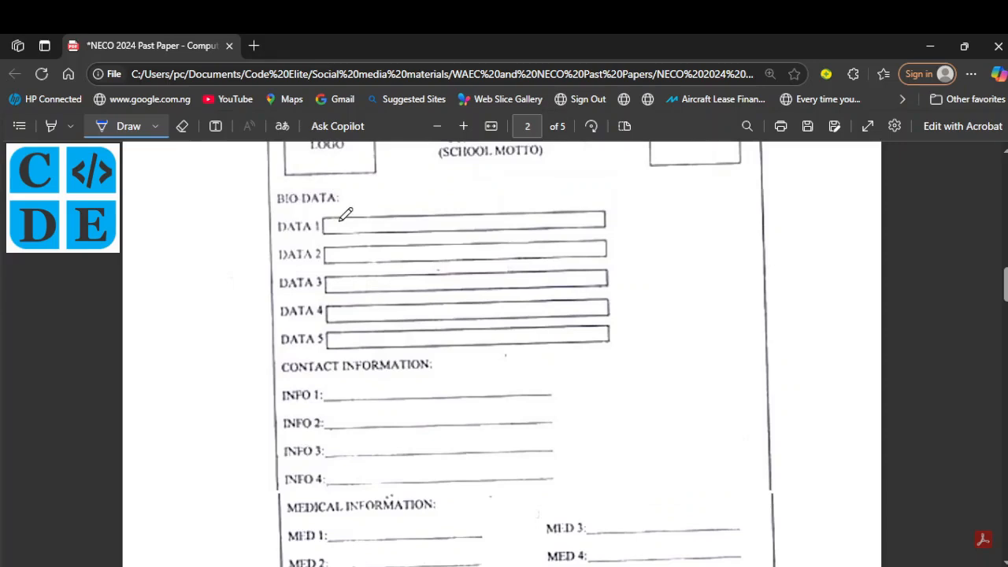
Step: Draw a long empty text box from Insert > Shapes beside the DATA 1 label
{"action": "left_click", "coordinate": [540, 564]}
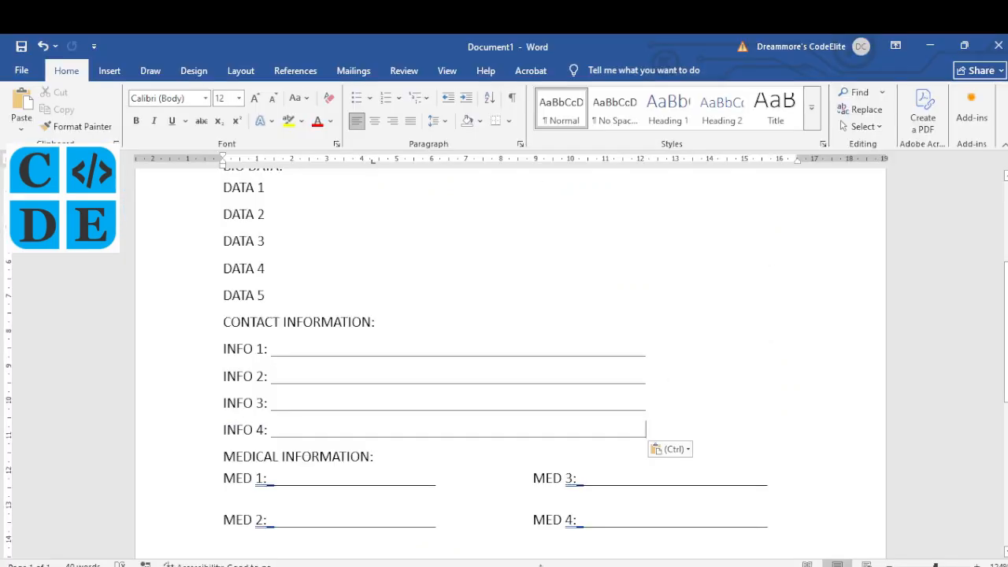
{"action": "scroll", "coordinate": [397, 352], "scroll_direction": "up", "scroll_amount": 5}
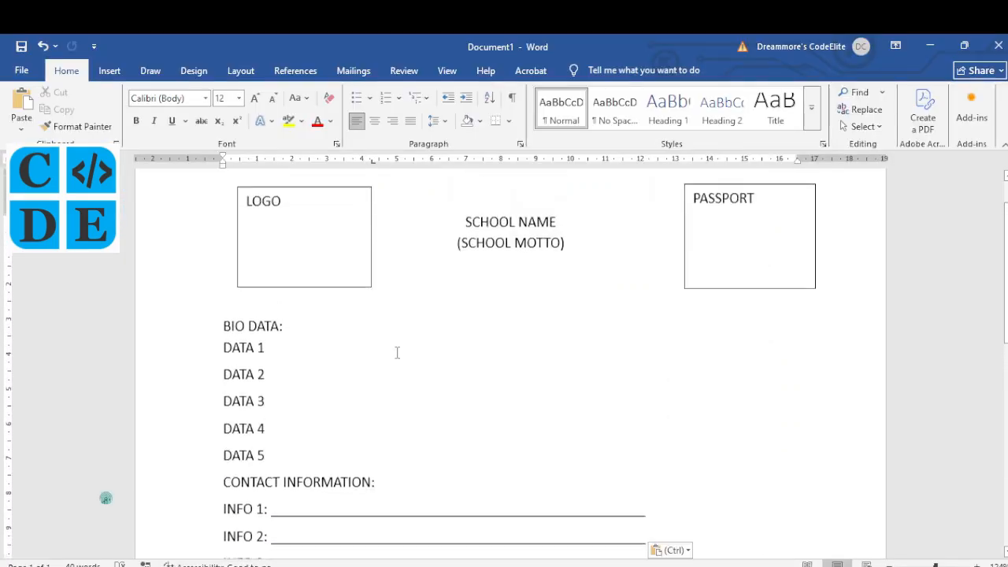
{"action": "left_click", "coordinate": [109, 70]}
{"action": "left_click", "coordinate": [186, 118]}
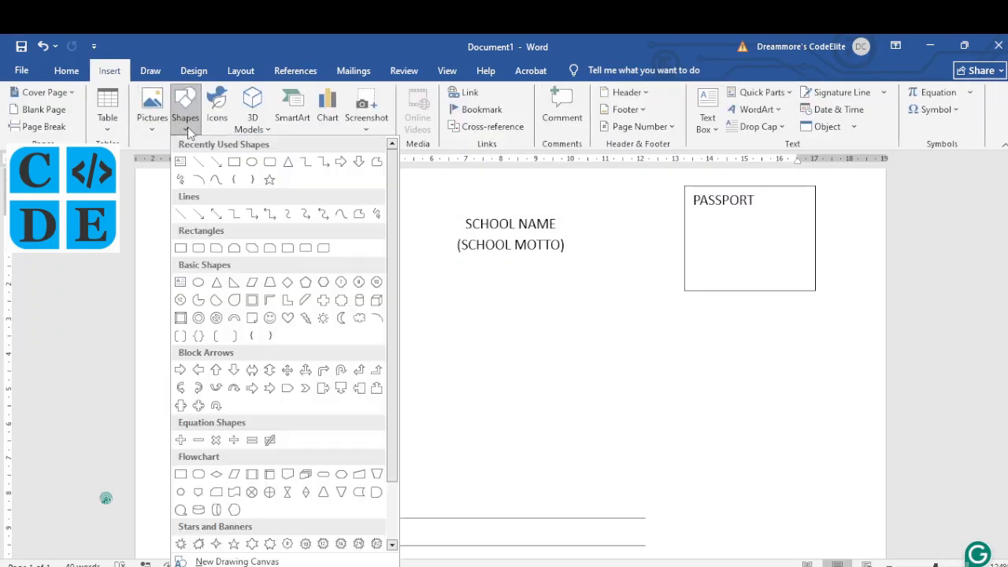
{"action": "left_click", "coordinate": [180, 163]}
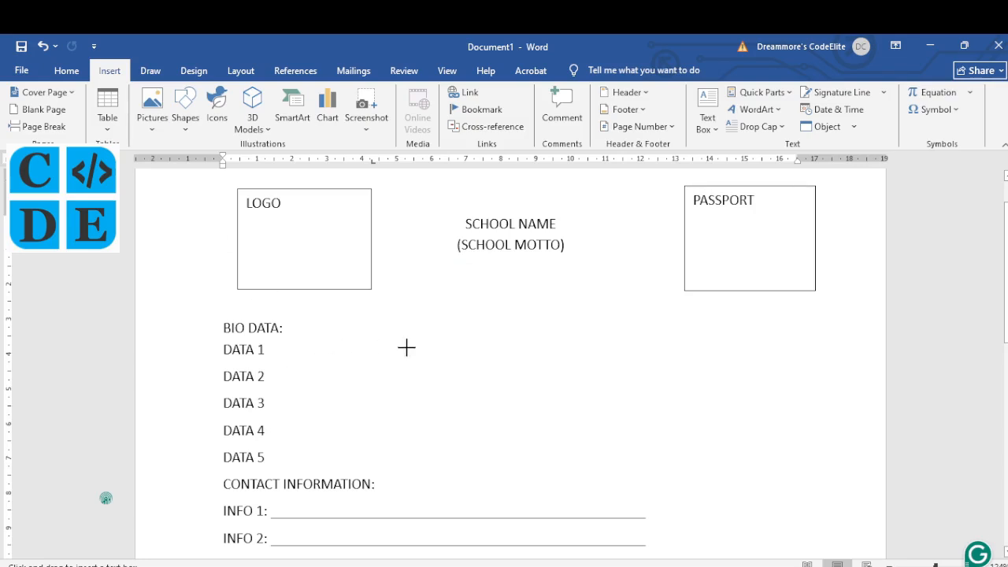
{"action": "left_click_drag", "start_coordinate": [344, 334], "coordinate": [683, 361]}
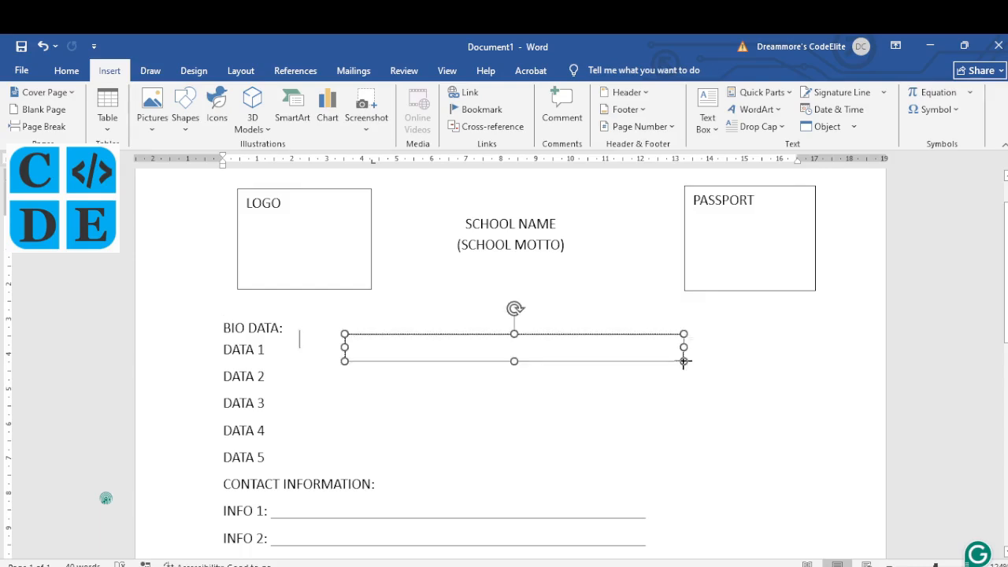
{"action": "left_click", "coordinate": [357, 336]}
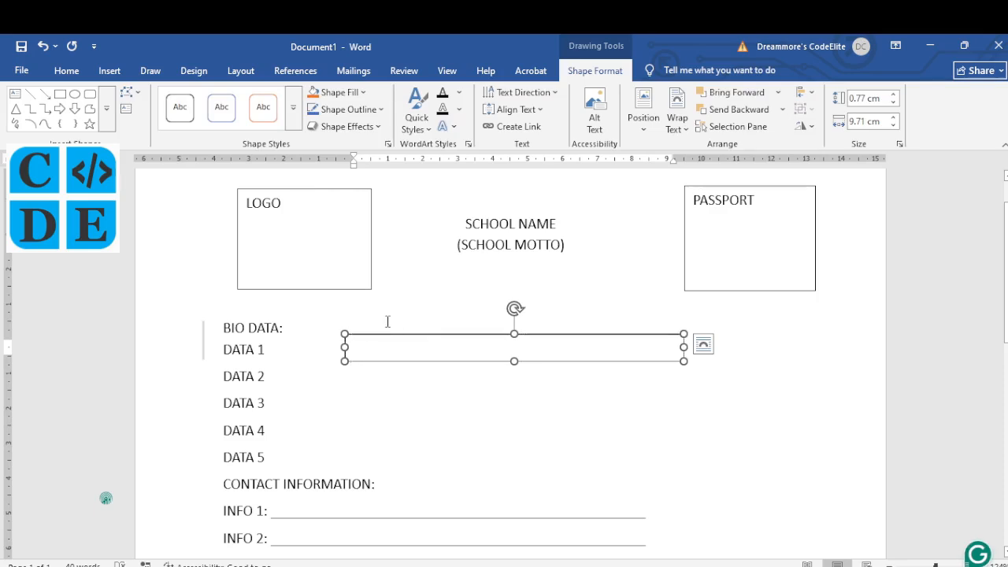
Step: Copy the box beside DATA 2, then duplicate both boxes and stack the copies below them
{"action": "left_click_drag", "start_coordinate": [388, 335], "coordinate": [387, 374]}
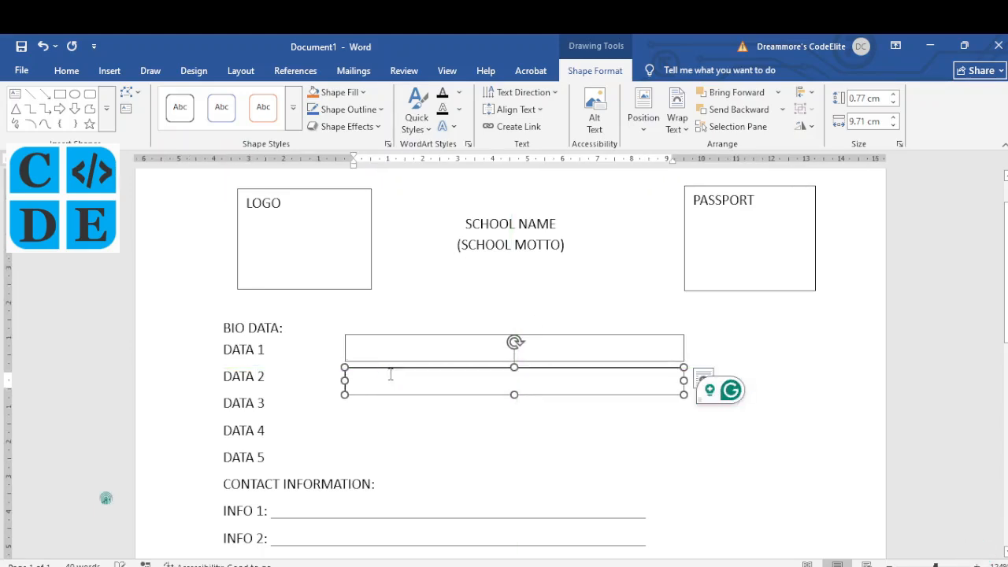
{"action": "key", "text": "ctrl"}
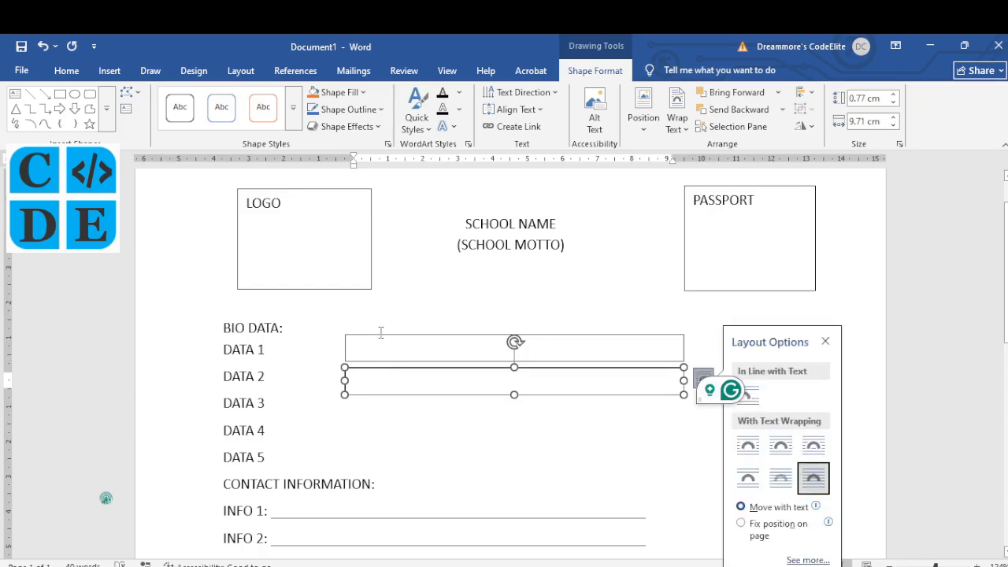
{"action": "left_click", "coordinate": [379, 339]}
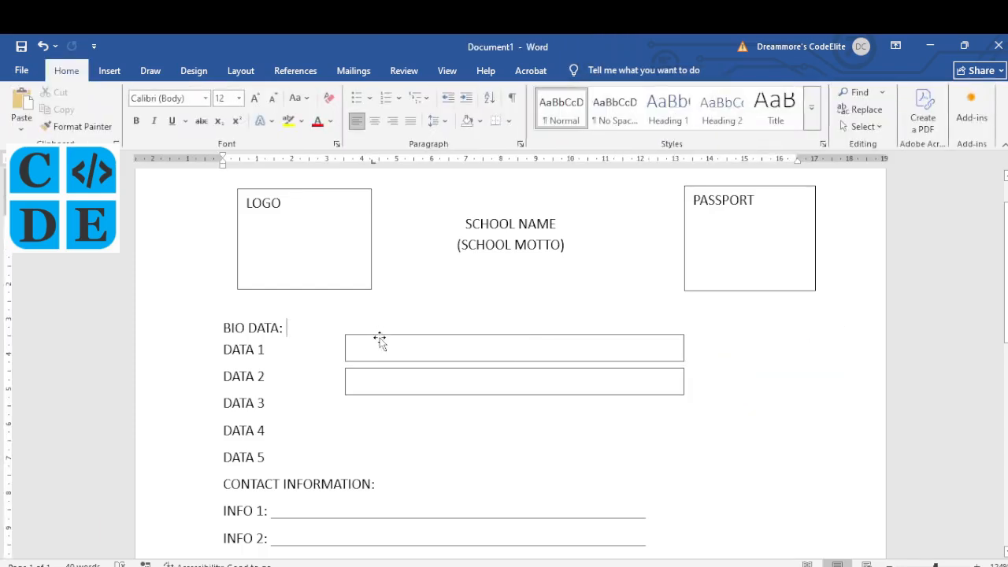
{"action": "left_click", "coordinate": [379, 340]}
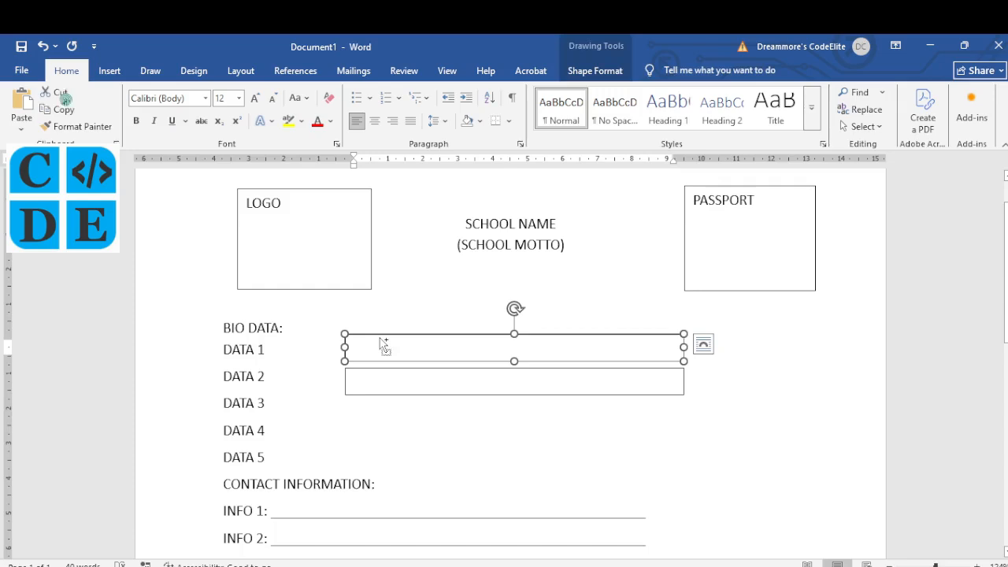
{"action": "left_click", "coordinate": [382, 378], "text": "shift"}
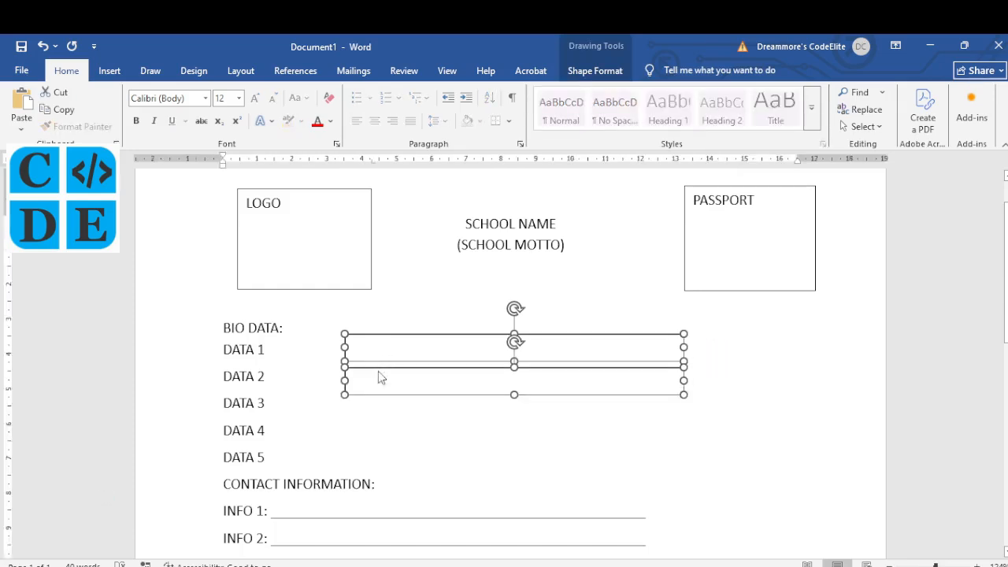
{"action": "key", "text": "ctrl+d"}
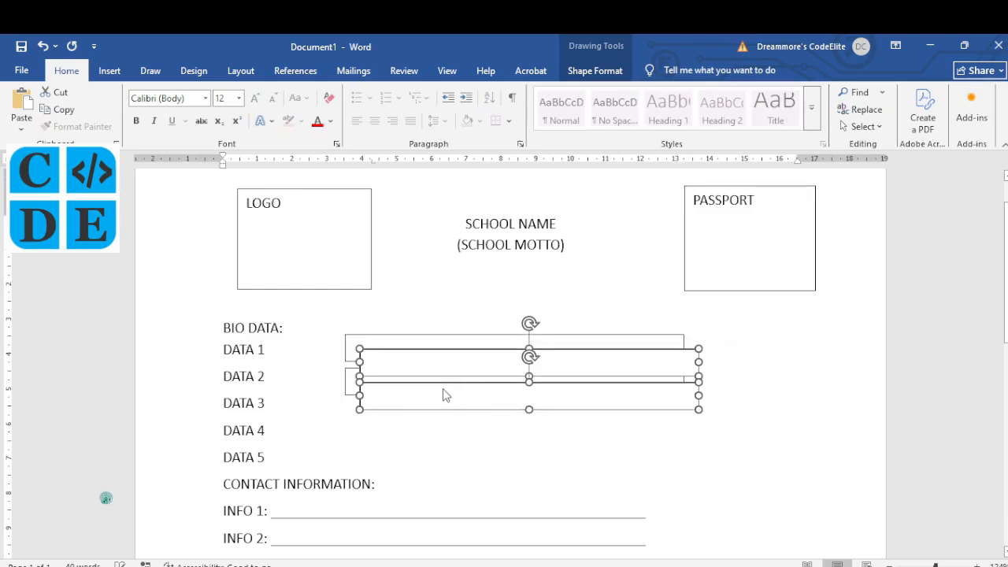
{"action": "left_click_drag", "start_coordinate": [387, 410], "coordinate": [383, 428]}
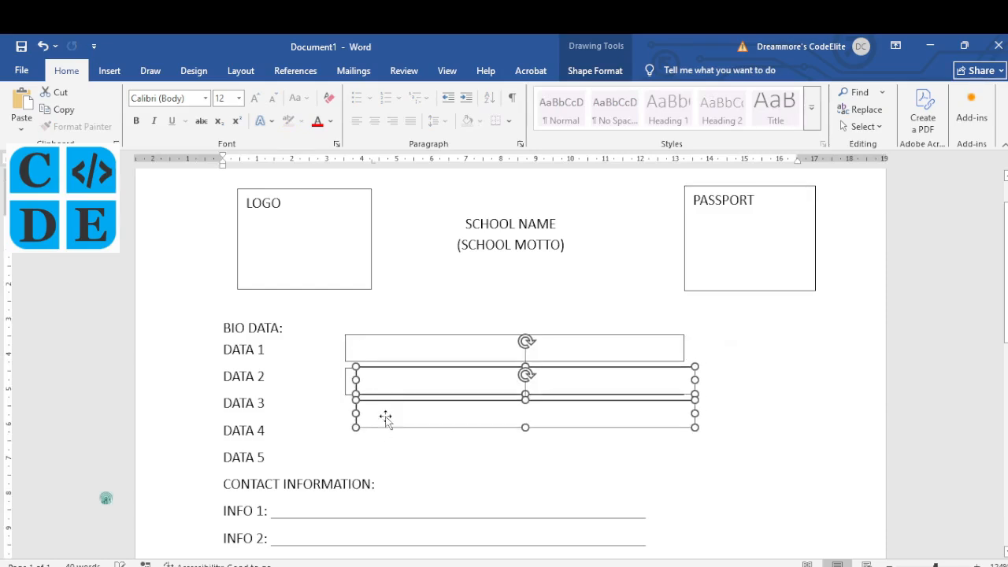
{"action": "left_click_drag", "start_coordinate": [402, 370], "coordinate": [392, 401]}
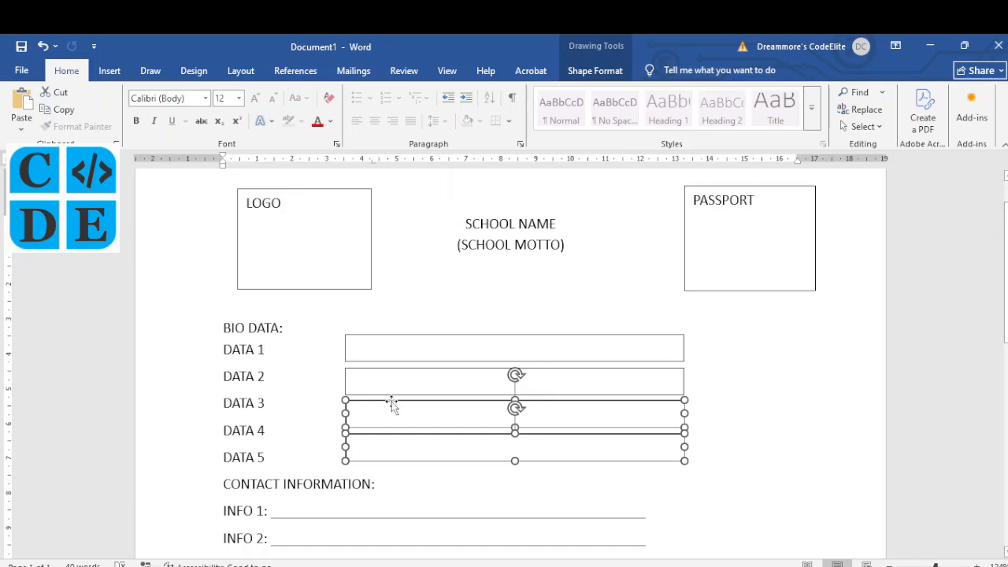
{"action": "left_click", "coordinate": [394, 337]}
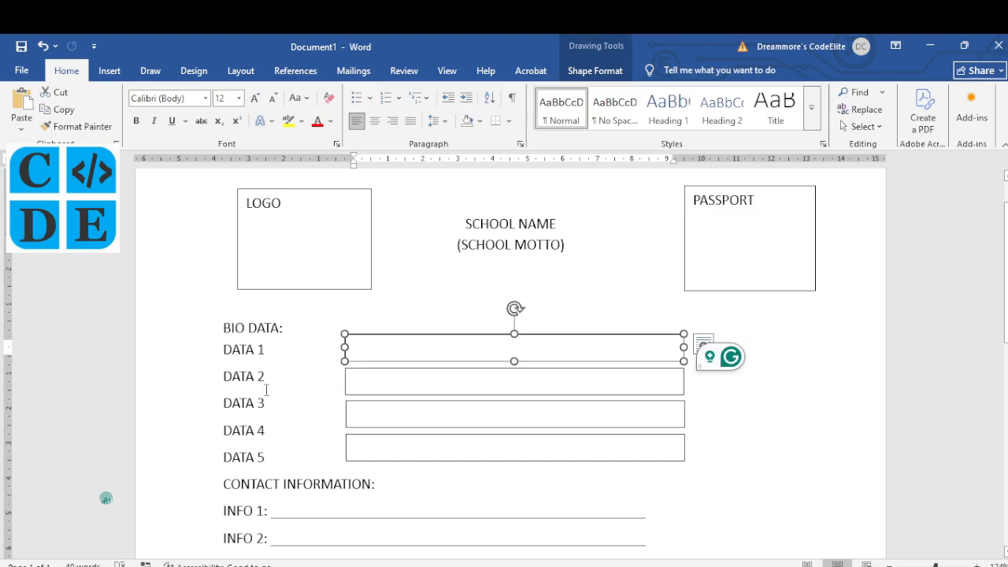
Step: Apply 2.0 line spacing to the DATA 1 to DATA 5 lines
{"action": "mouse_move", "coordinate": [223, 349]}
{"action": "left_mouse_down"}
{"action": "mouse_move", "coordinate": [270, 412]}
{"action": "mouse_move", "coordinate": [271, 461]}
{"action": "left_mouse_up"}
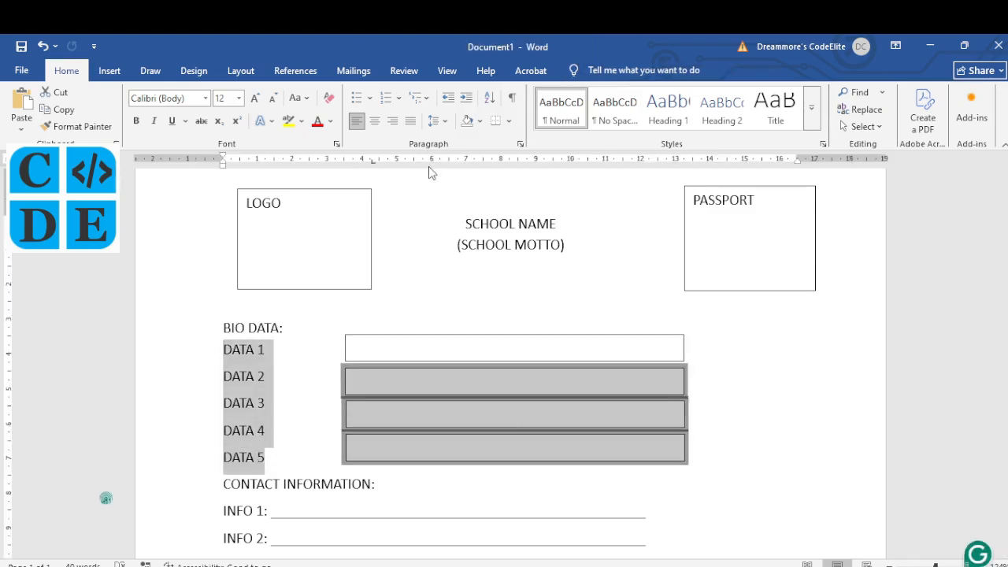
{"action": "left_click", "coordinate": [451, 124]}
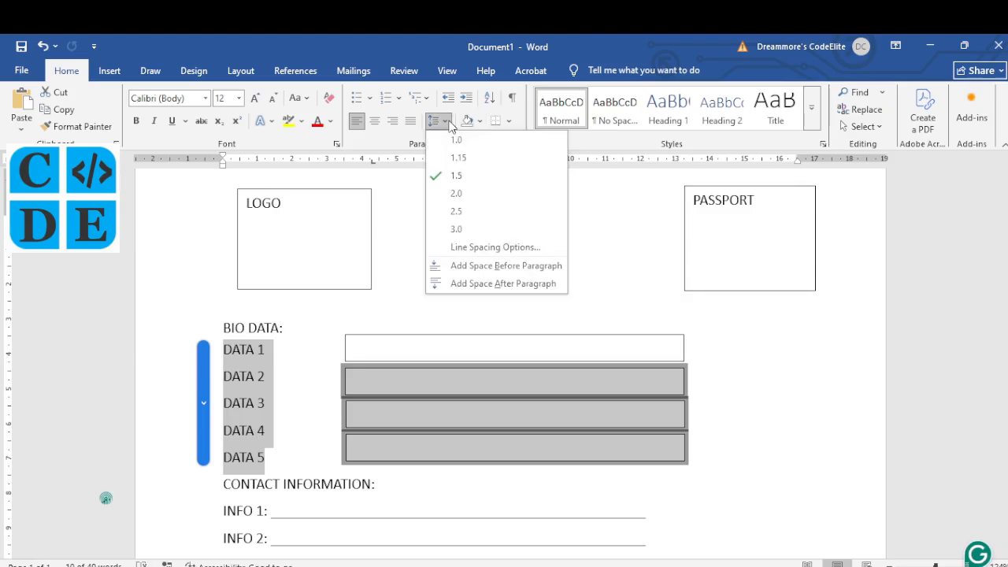
{"action": "left_click", "coordinate": [454, 194]}
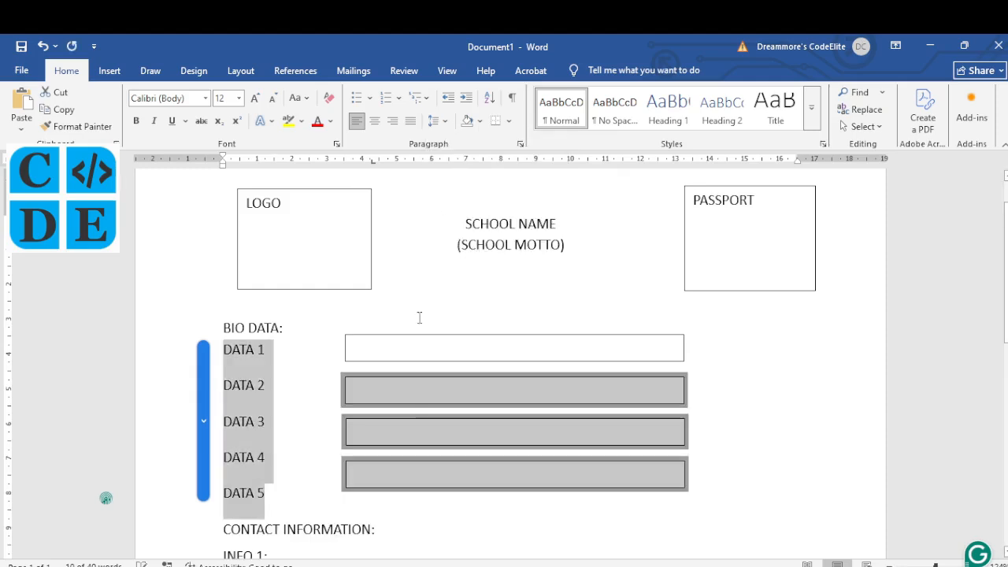
{"action": "left_click", "coordinate": [419, 379]}
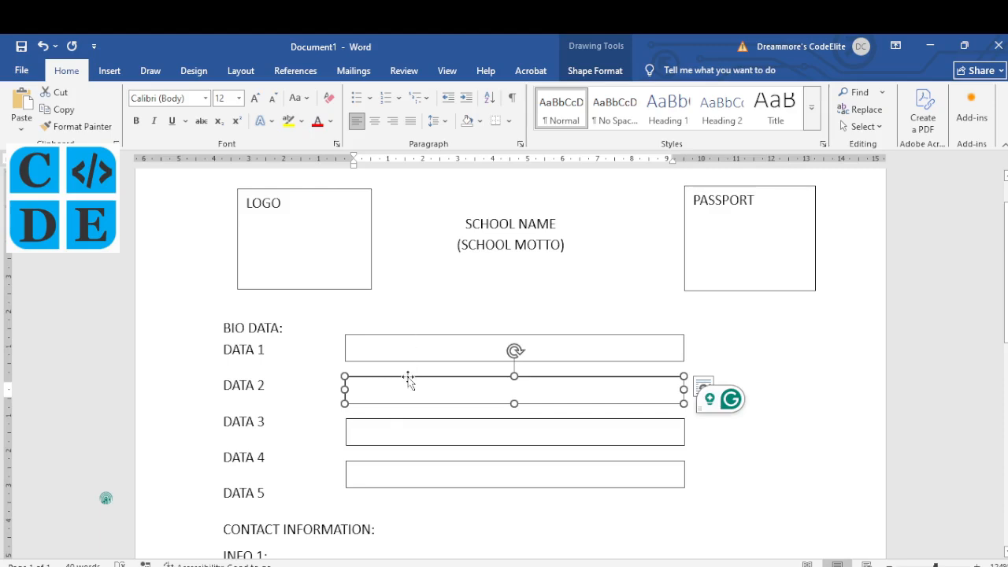
Step: Nudge the DATA 2, DATA 3 and DATA 4 boxes into line with their labels
{"action": "left_click_drag", "start_coordinate": [408, 379], "coordinate": [408, 367]}
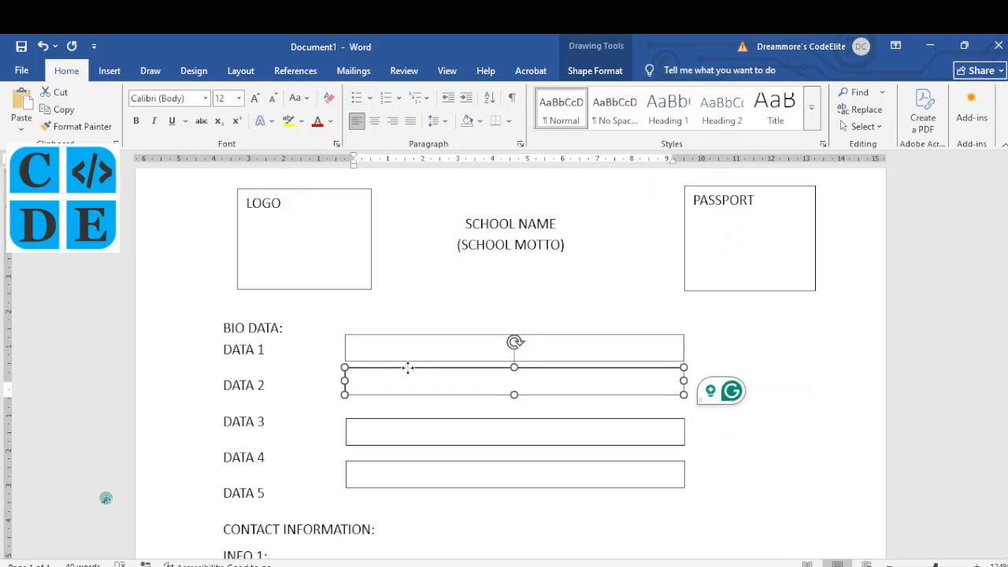
{"action": "left_click", "coordinate": [408, 418]}
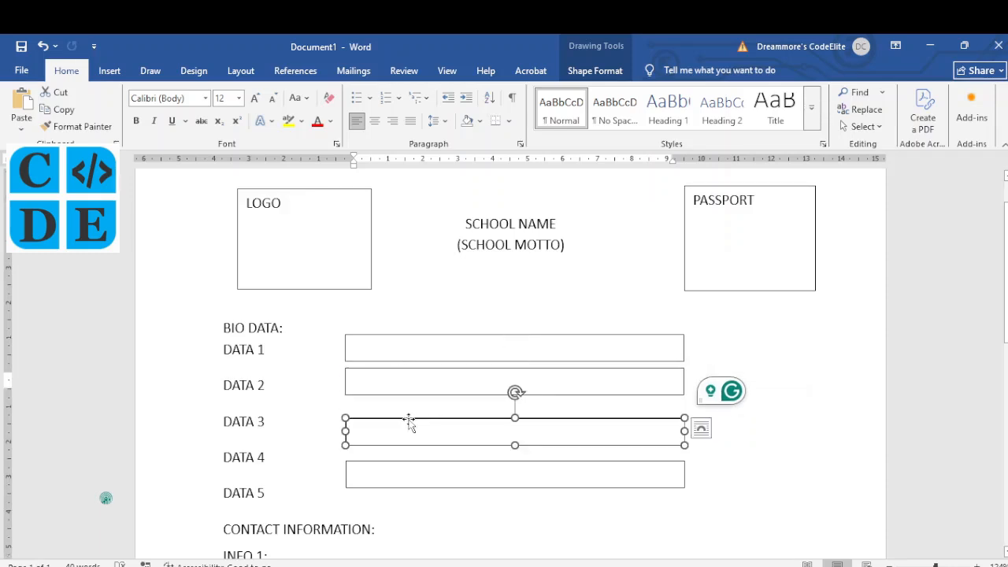
{"action": "key", "text": "Up"}
{"action": "key", "text": "Up"}
{"action": "key", "text": "Up"}
{"action": "key", "text": "Up"}
{"action": "key", "text": "Up"}
{"action": "key", "text": "Up"}
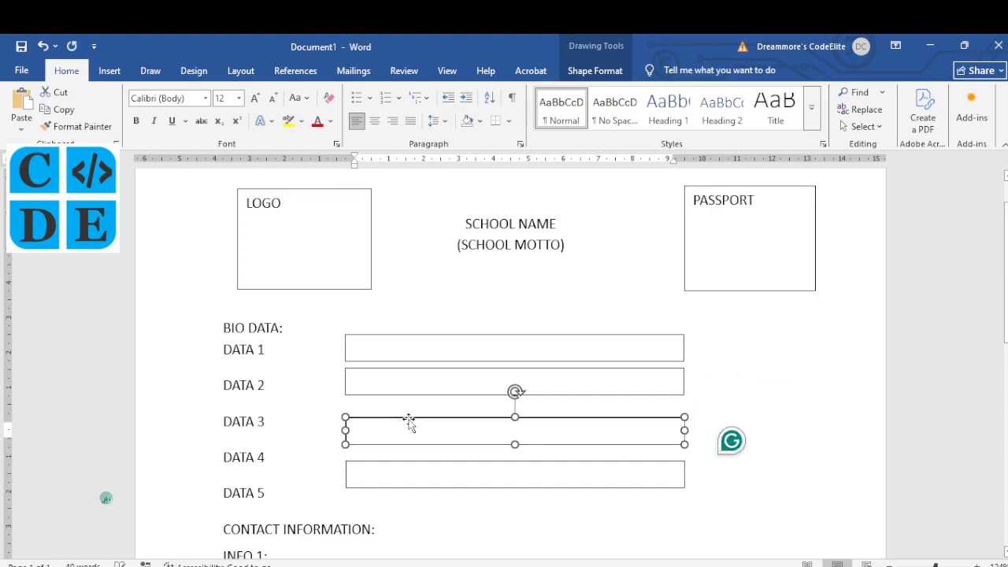
{"action": "key", "text": "Up"}
{"action": "key", "text": "Up"}
{"action": "key", "text": "Up"}
{"action": "key", "text": "Up"}
{"action": "key", "text": "Up"}
{"action": "key", "text": "Up"}
{"action": "key", "text": "Up"}
{"action": "key", "text": "Up"}
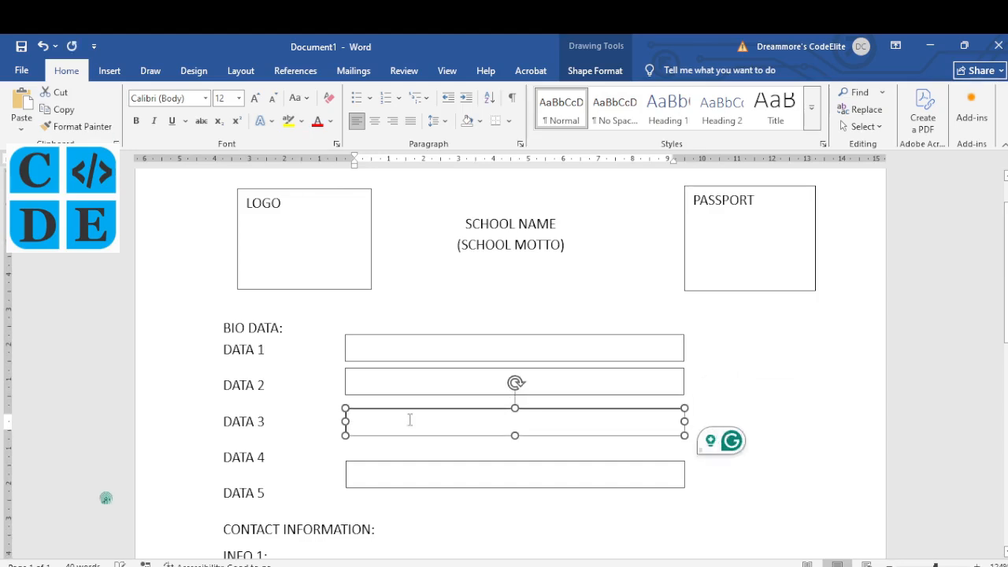
{"action": "key", "text": "Up"}
{"action": "key", "text": "Up"}
{"action": "key", "text": "Up"}
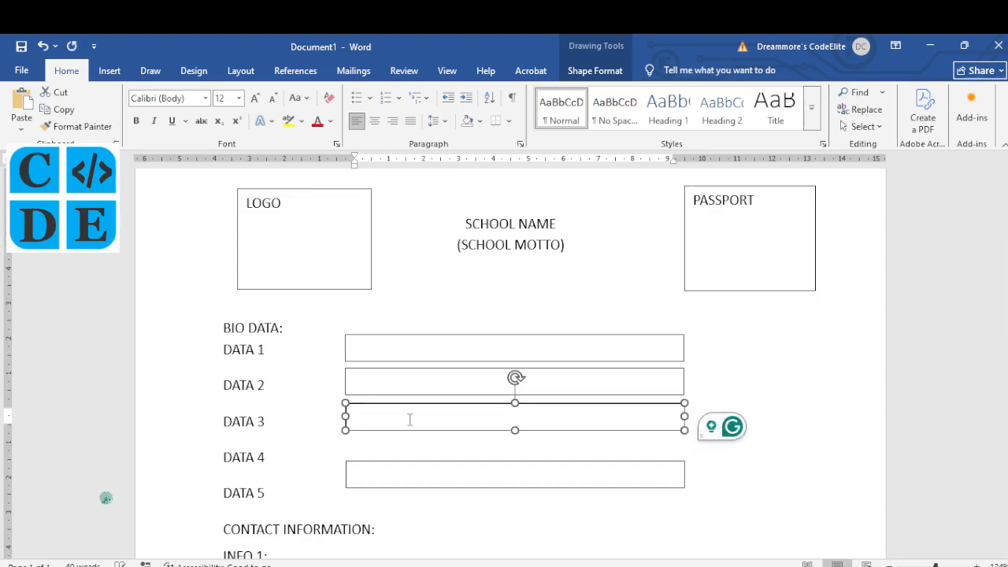
{"action": "left_click", "coordinate": [406, 461]}
{"action": "key", "text": "Up"}
{"action": "key", "text": "Up"}
{"action": "key", "text": "Up"}
{"action": "key", "text": "Up"}
{"action": "key", "text": "Up"}
{"action": "key", "text": "Up"}
{"action": "key", "text": "Up"}
{"action": "key", "text": "Up"}
{"action": "key", "text": "Up"}
{"action": "key", "text": "Up"}
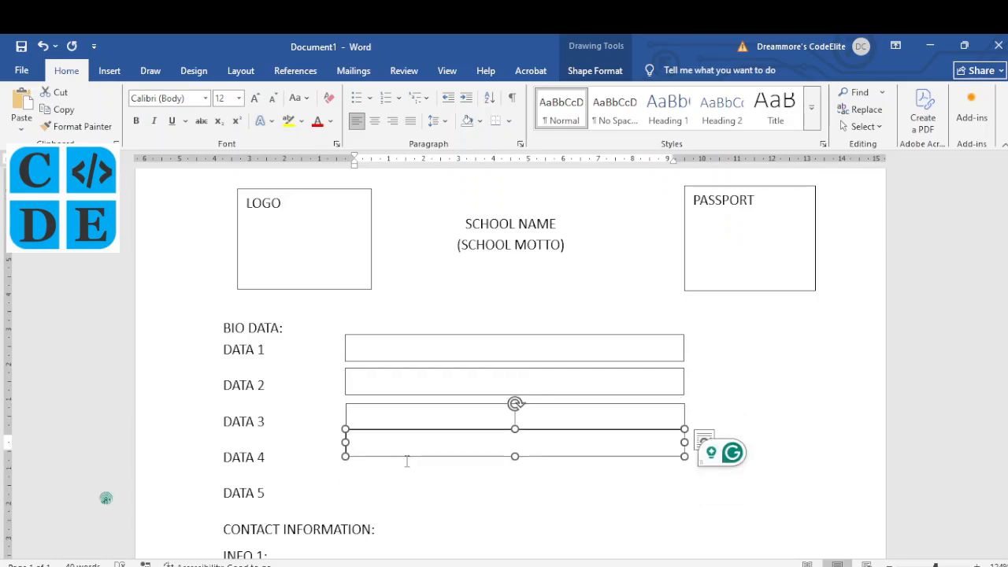
{"action": "key", "text": "Down"}
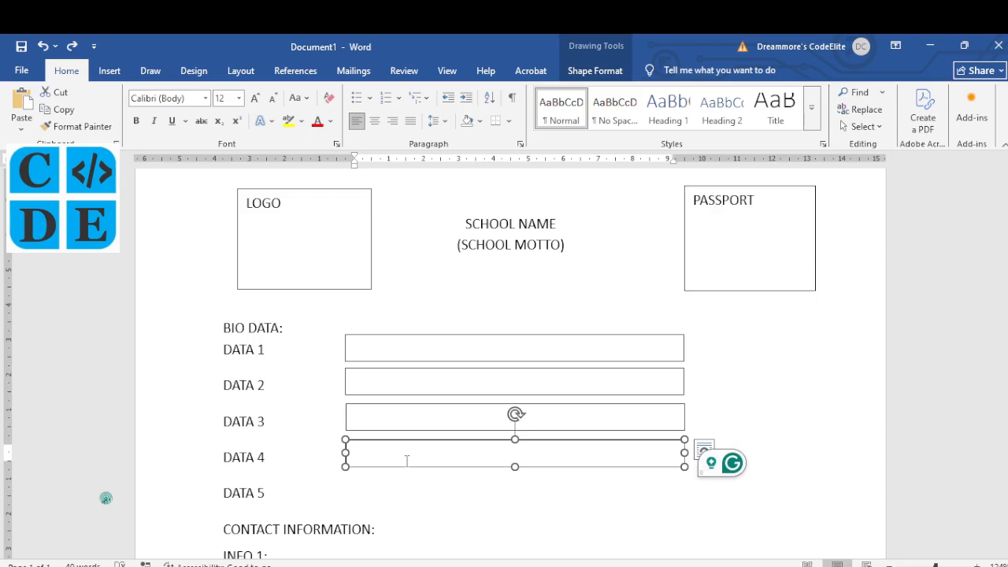
{"action": "key", "text": "Down"}
{"action": "key", "text": "Up"}
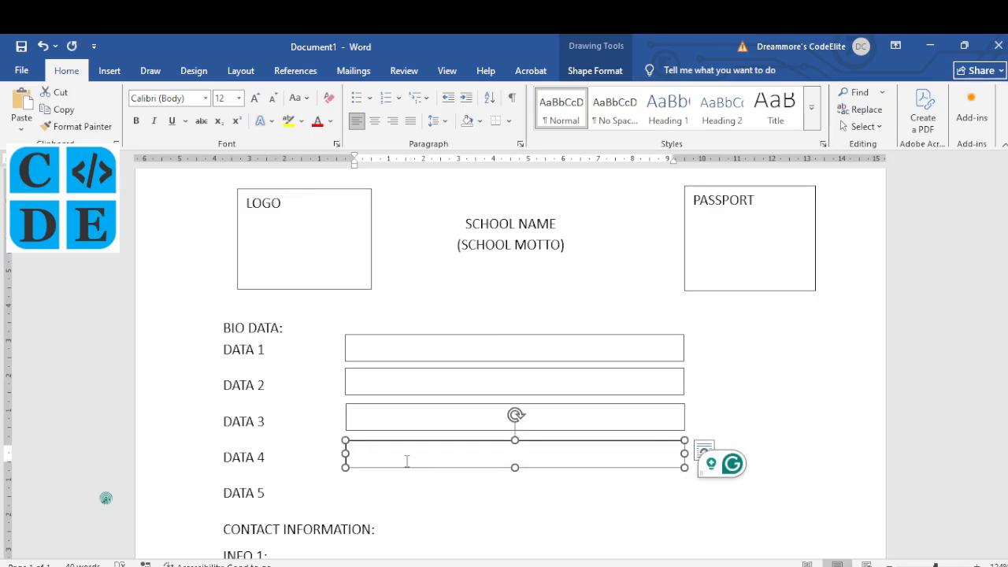
Step: Duplicate the DATA 4 box and place the copy beside DATA 5
{"action": "key", "text": "ctrl+d"}
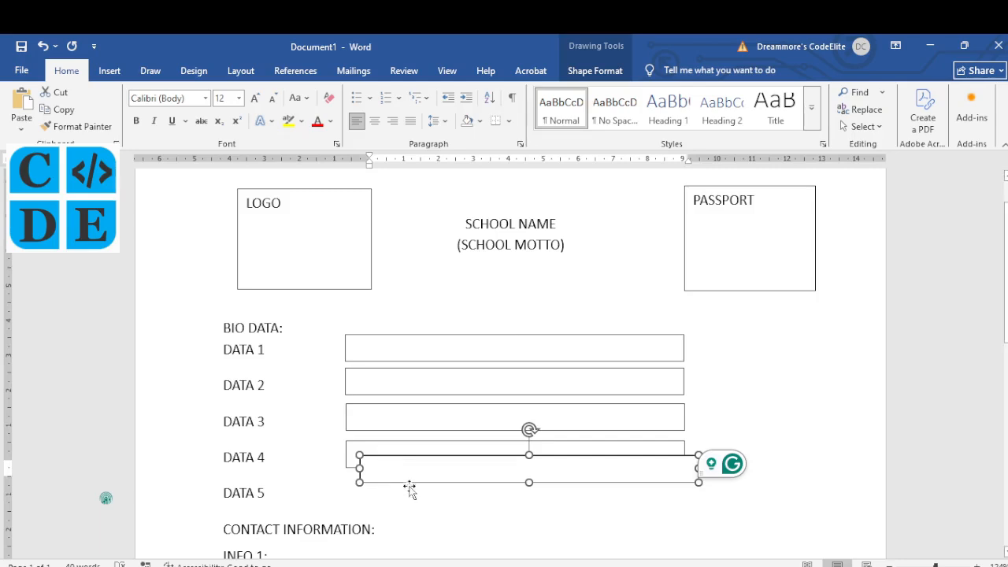
{"action": "left_click_drag", "start_coordinate": [410, 488], "coordinate": [395, 502]}
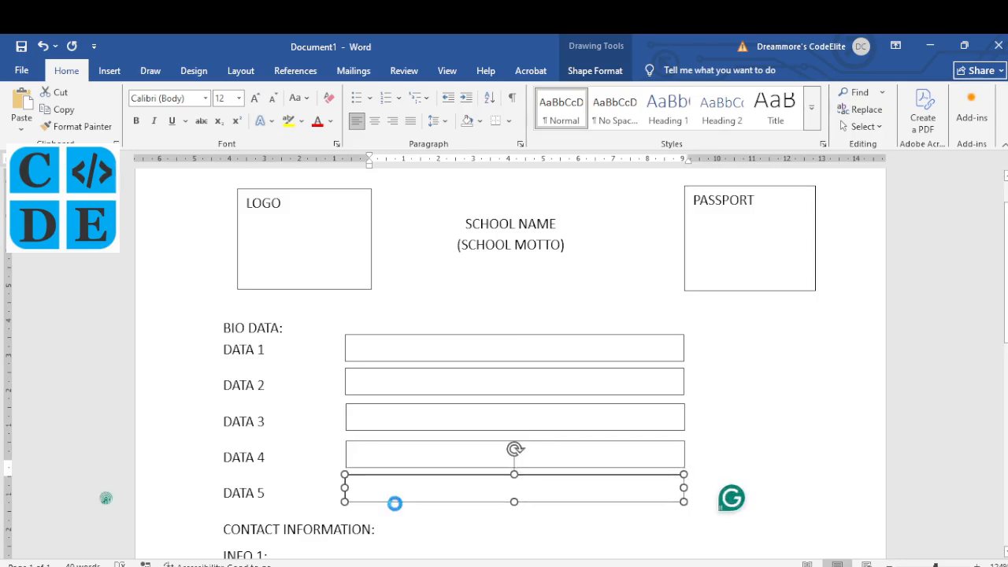
{"action": "scroll", "coordinate": [319, 425], "scroll_direction": "down", "scroll_amount": 1}
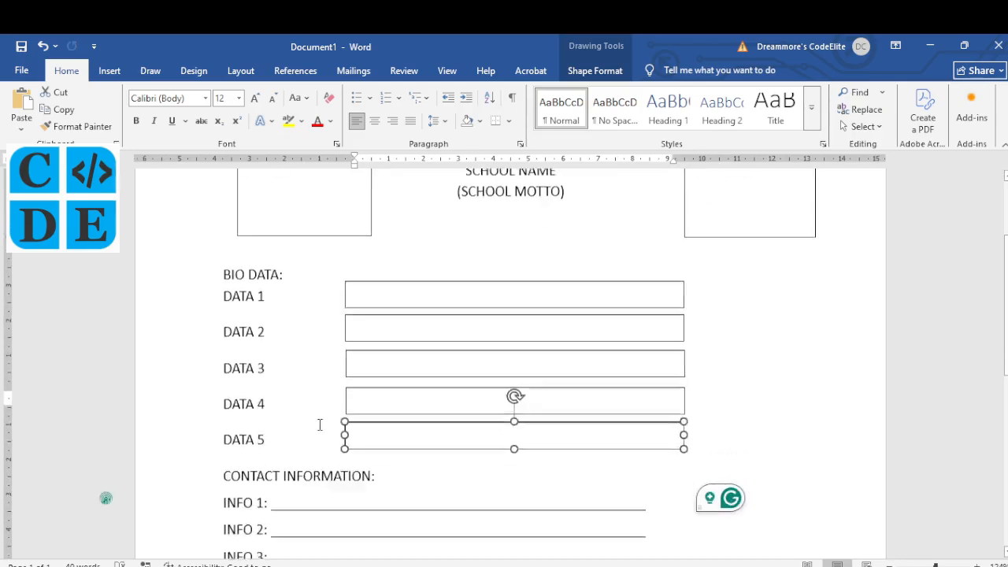
{"action": "scroll", "coordinate": [319, 425], "scroll_direction": "down", "scroll_amount": 3}
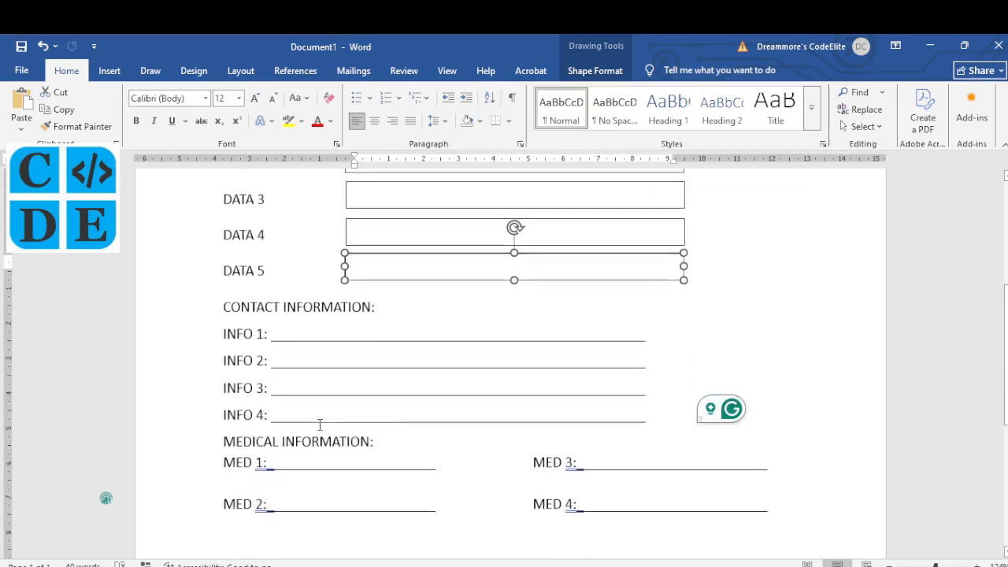
{"action": "scroll", "coordinate": [319, 424], "scroll_direction": "down", "scroll_amount": 2}
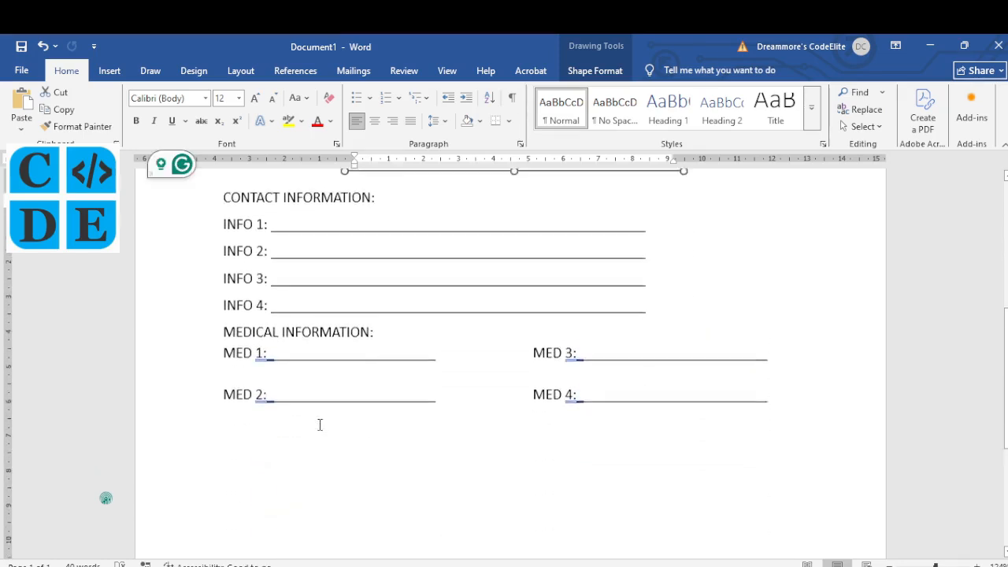
{"action": "scroll", "coordinate": [320, 424], "scroll_direction": "up", "scroll_amount": 3}
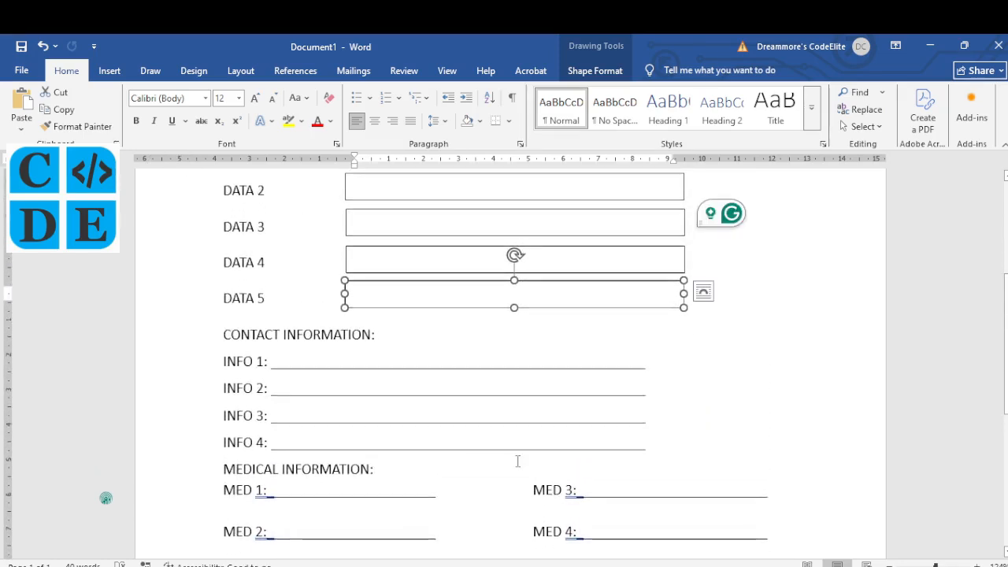
Step: Switch to the NECO past paper PDF in Edge and scroll around the Fig. 1 form
{"action": "mouse_move", "coordinate": [414, 565]}
{"action": "left_click", "coordinate": [387, 552]}
{"action": "scroll", "coordinate": [425, 375], "scroll_direction": "up", "scroll_amount": 2}
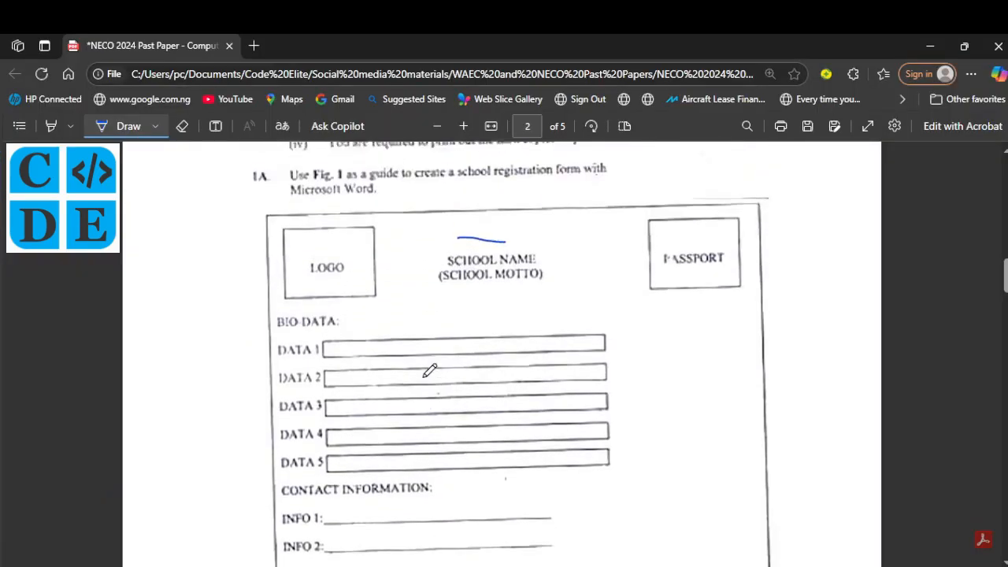
{"action": "scroll", "coordinate": [429, 370], "scroll_direction": "down", "scroll_amount": 4}
{"action": "scroll", "coordinate": [429, 370], "scroll_direction": "up", "scroll_amount": 1}
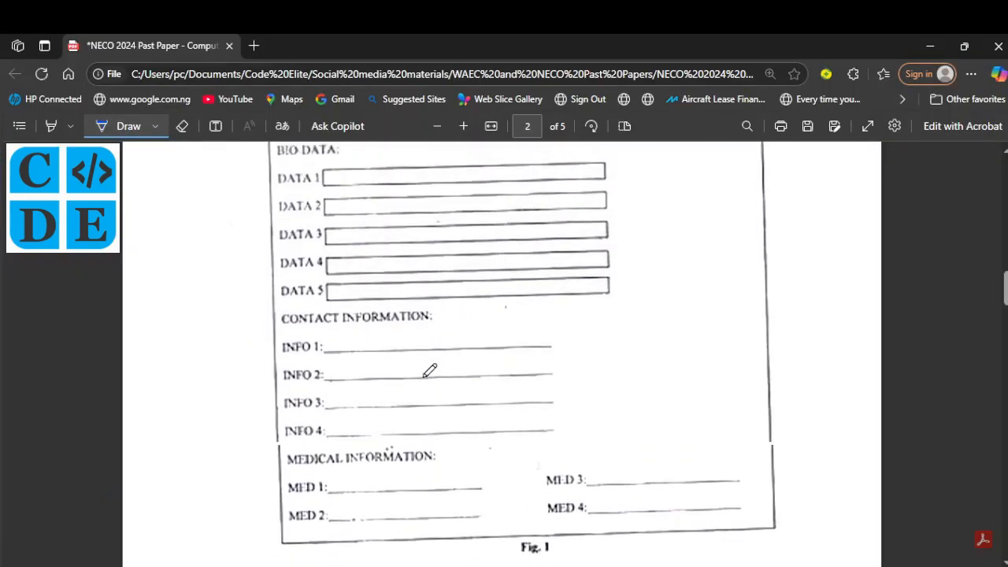
{"action": "scroll", "coordinate": [430, 370], "scroll_direction": "up", "scroll_amount": 1}
{"action": "scroll", "coordinate": [429, 370], "scroll_direction": "down", "scroll_amount": 2}
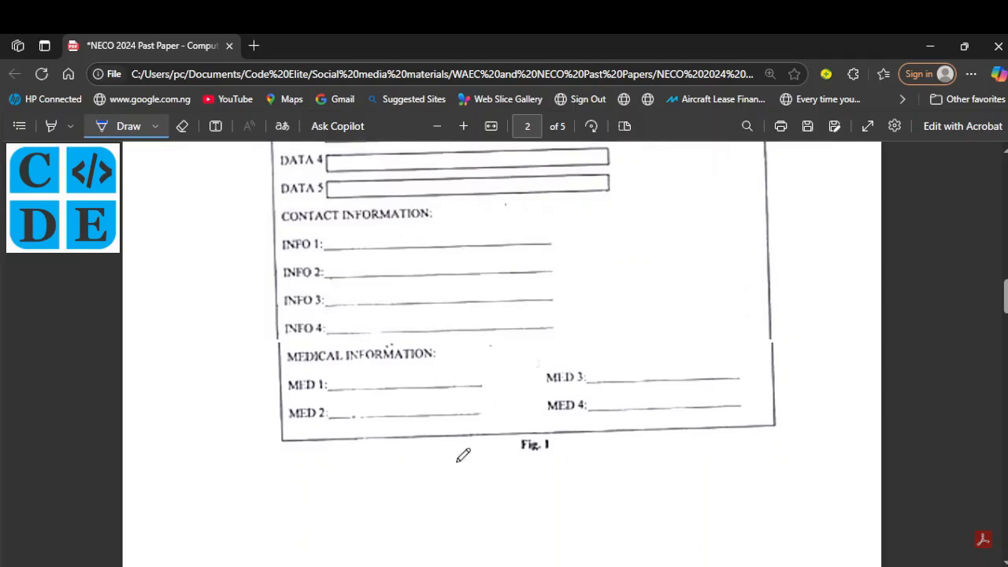
Step: Scroll through the Word form draft, then compare it again against the NECO PDF
{"action": "key", "text": "alt+Tab"}
{"action": "scroll", "coordinate": [330, 348], "scroll_direction": "up", "scroll_amount": 2}
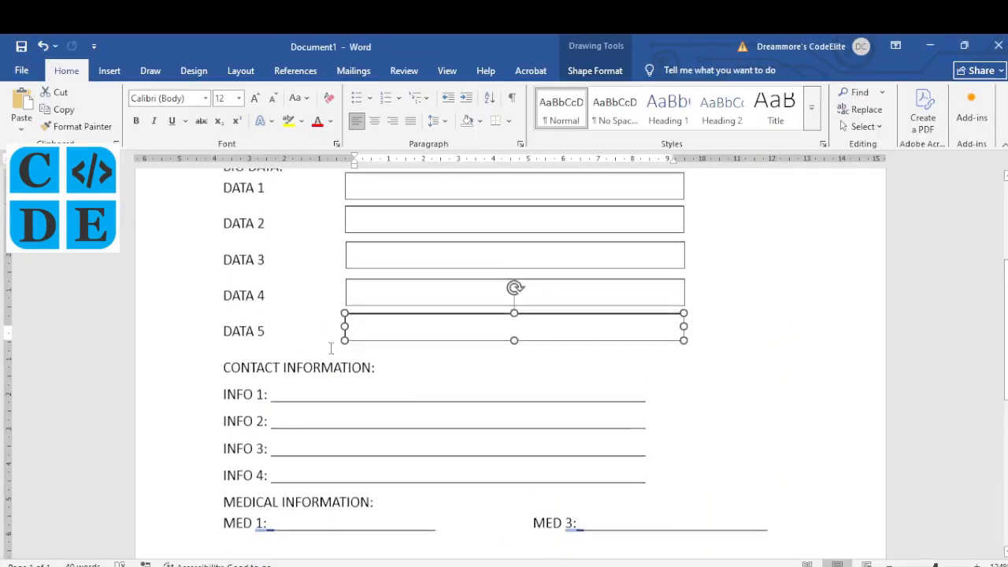
{"action": "scroll", "coordinate": [331, 348], "scroll_direction": "down", "scroll_amount": 3}
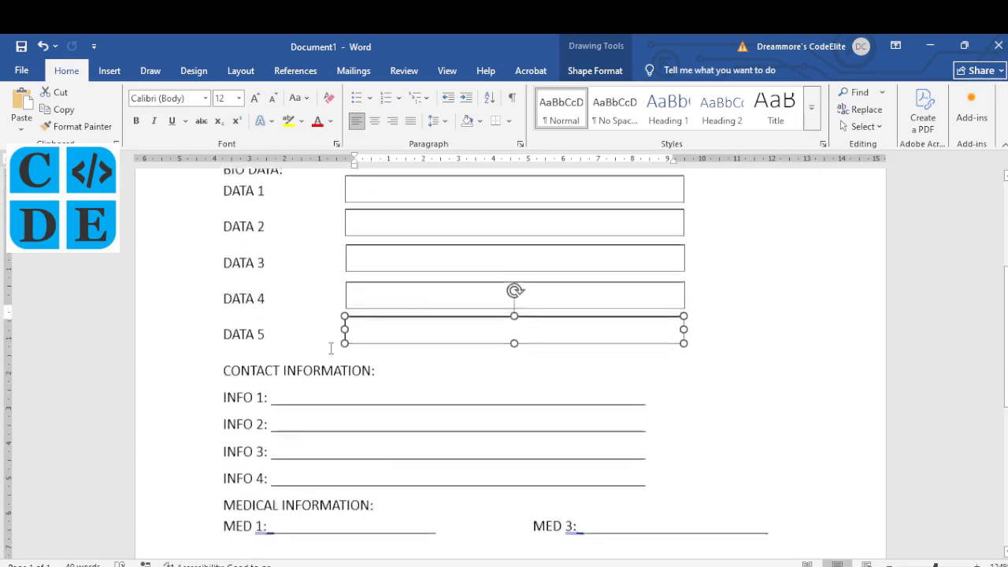
{"action": "scroll", "coordinate": [331, 349], "scroll_direction": "down", "scroll_amount": 3}
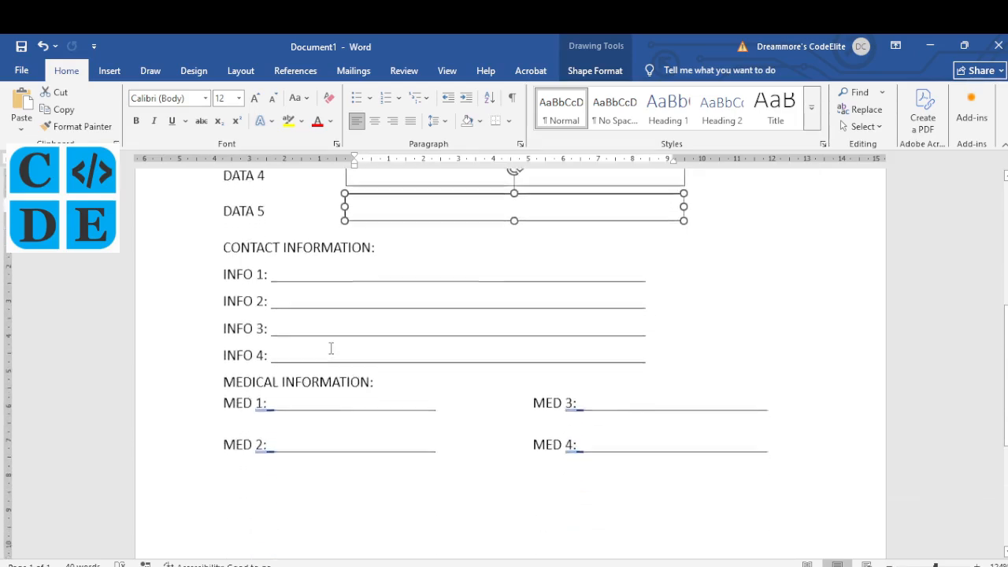
{"action": "scroll", "coordinate": [331, 349], "scroll_direction": "up", "scroll_amount": 2}
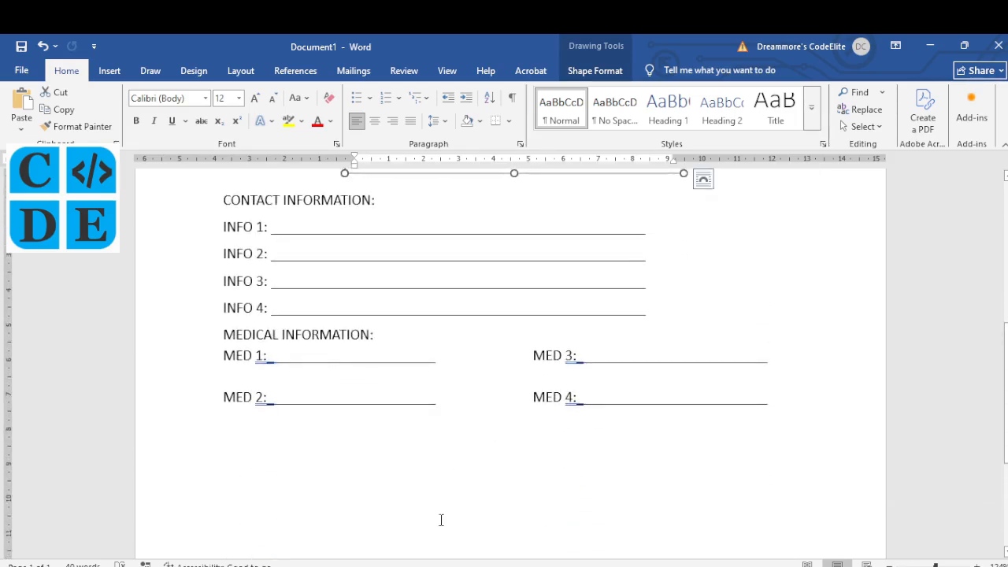
{"action": "key", "text": "alt+Tab"}
{"action": "scroll", "coordinate": [386, 393], "scroll_direction": "down", "scroll_amount": 2}
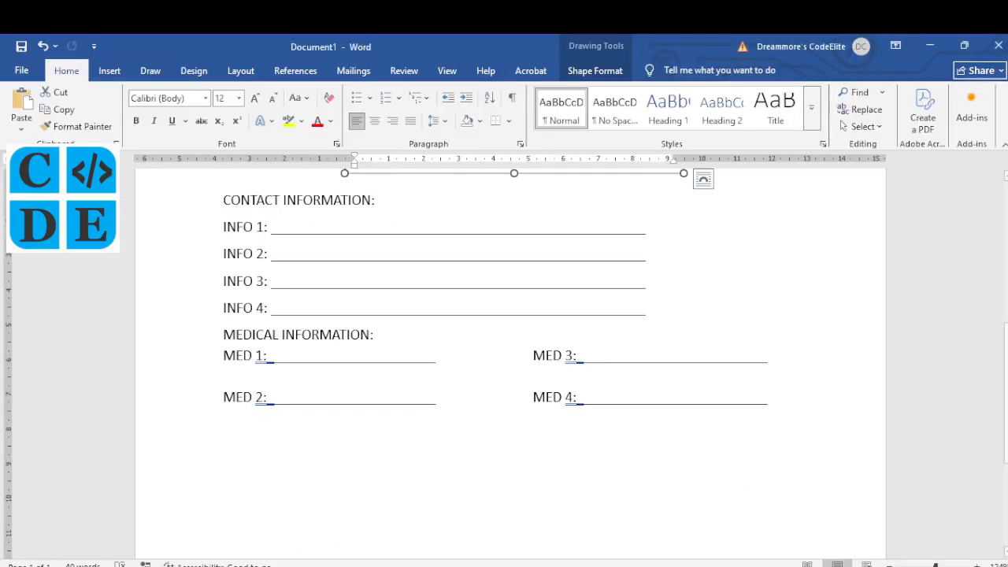
{"action": "scroll", "coordinate": [292, 284], "scroll_direction": "up", "scroll_amount": 3}
{"action": "scroll", "coordinate": [291, 284], "scroll_direction": "up", "scroll_amount": 3}
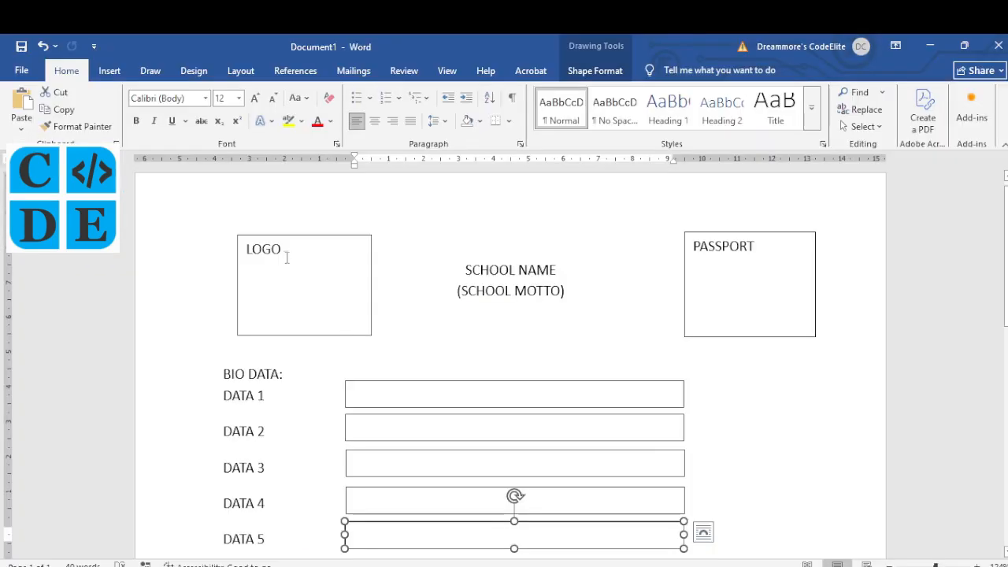
Step: Replace LOGO with the surname's initials, setting U in Lucida Handwriting and C in Brush Script MT
{"action": "left_click_drag", "start_coordinate": [286, 258], "coordinate": [249, 253]}
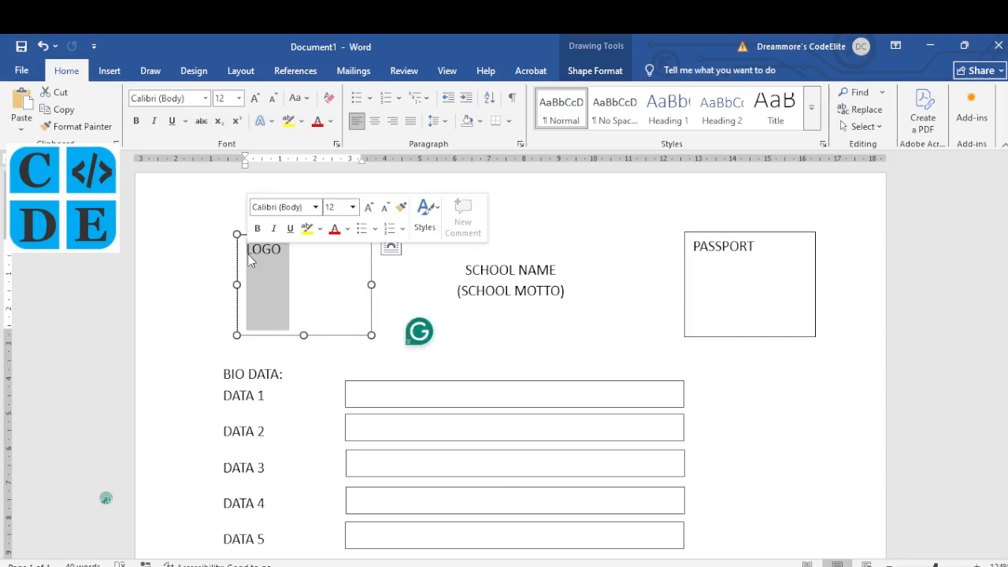
{"action": "type", "text": "UC"}
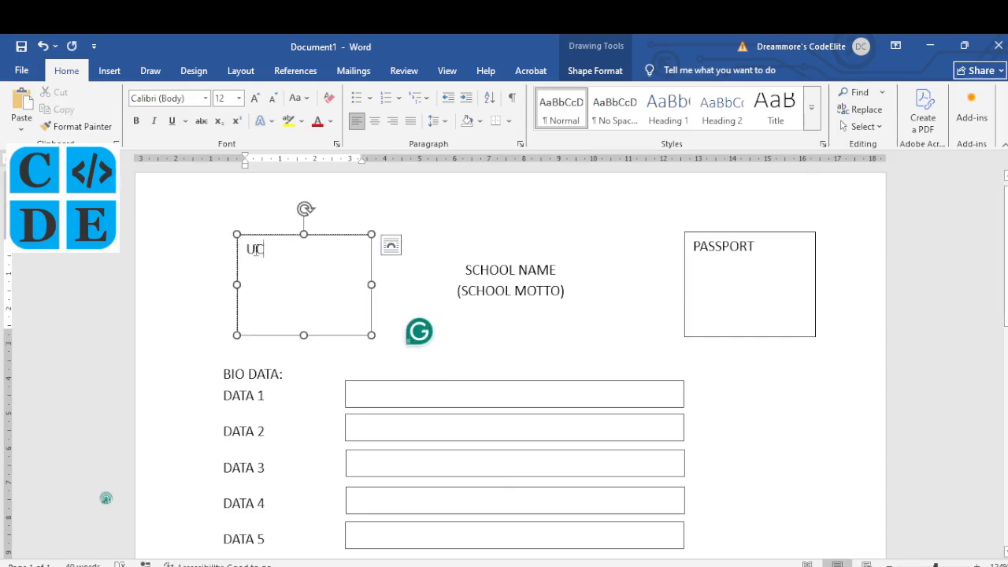
{"action": "left_click_drag", "start_coordinate": [256, 250], "coordinate": [250, 249]}
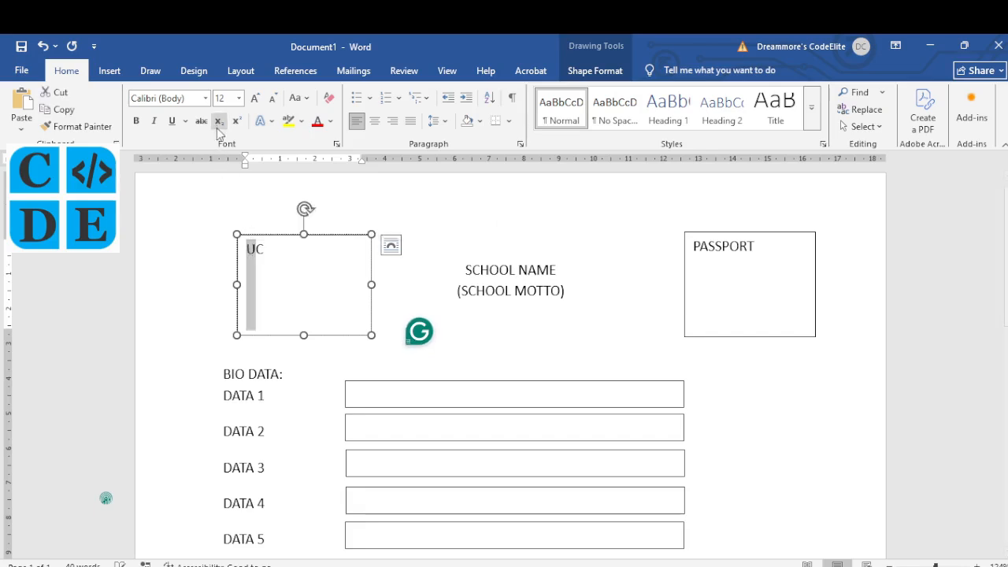
{"action": "left_click", "coordinate": [205, 98]}
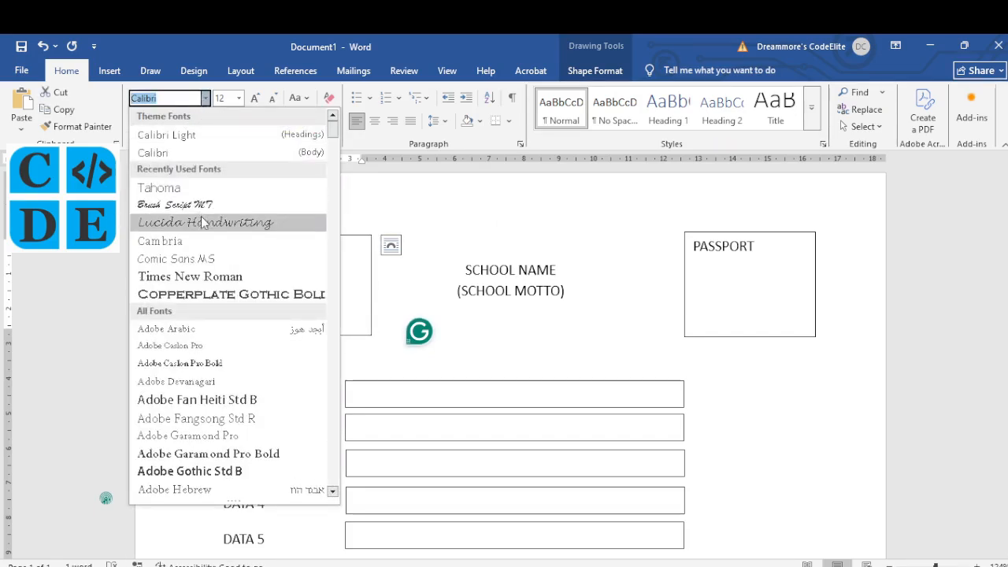
{"action": "key", "text": "Escape"}
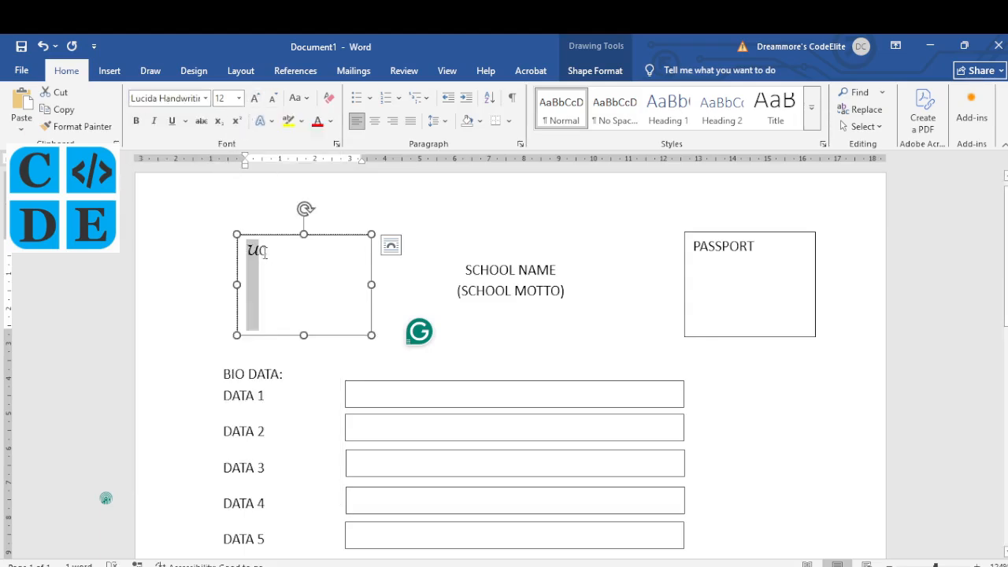
{"action": "left_click_drag", "start_coordinate": [267, 252], "coordinate": [260, 252]}
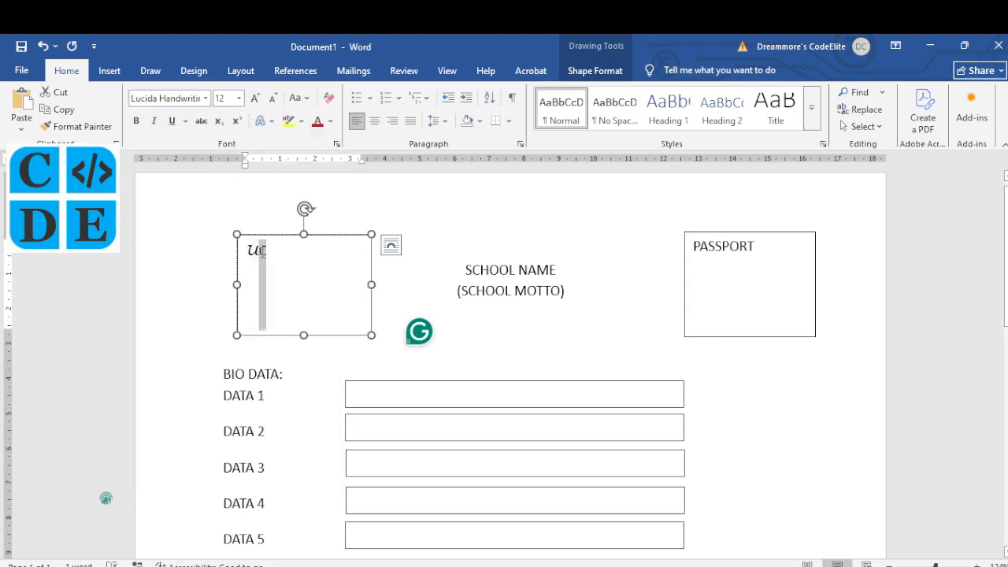
{"action": "left_click", "coordinate": [206, 101]}
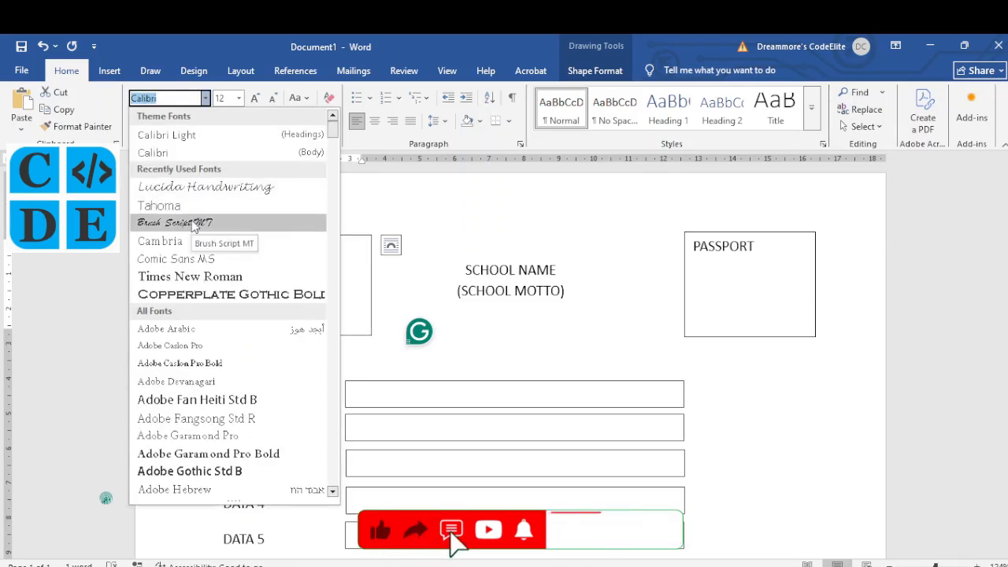
{"action": "left_click", "coordinate": [194, 226]}
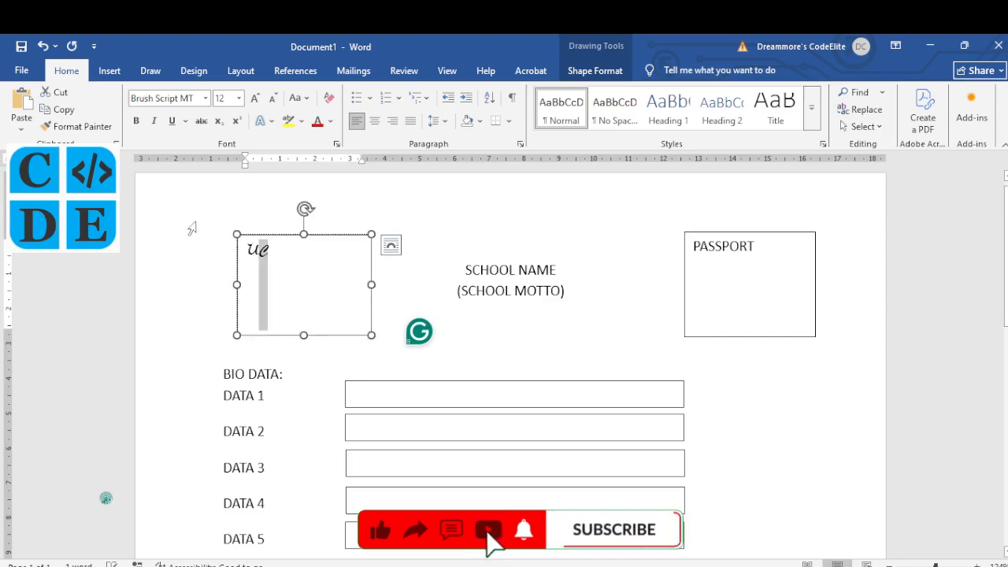
Step: Enlarge the two logo letters to 48 pt and centre them in their box
{"action": "left_click_drag", "start_coordinate": [272, 245], "coordinate": [249, 248]}
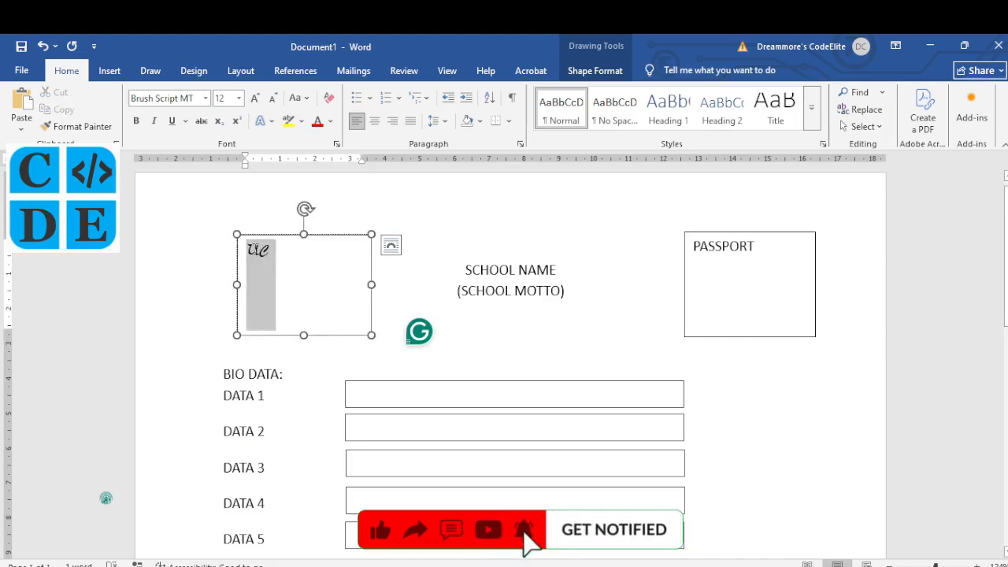
{"action": "left_click", "coordinate": [255, 97]}
{"action": "left_click", "coordinate": [256, 98]}
{"action": "left_click", "coordinate": [255, 98]}
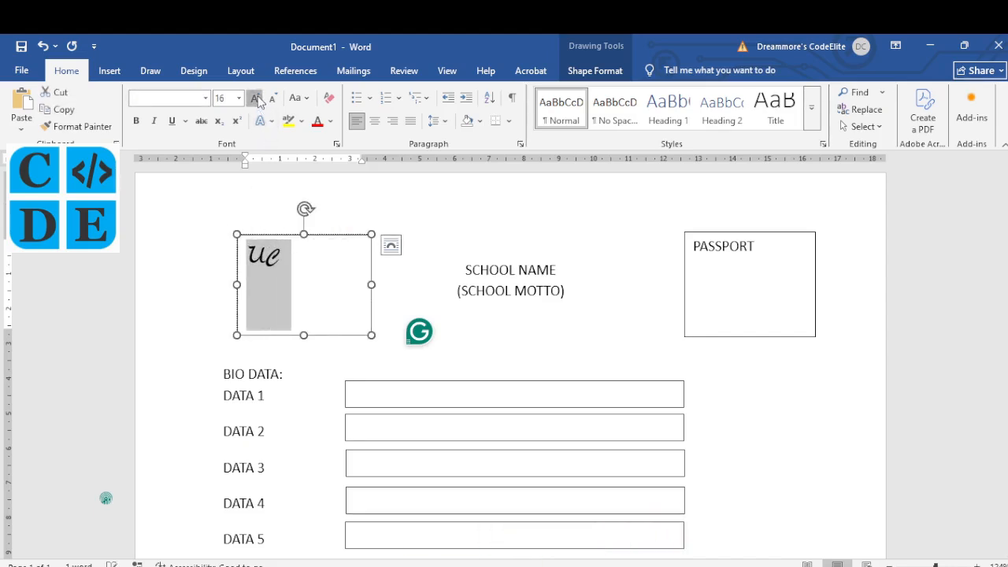
{"action": "left_click", "coordinate": [255, 97]}
{"action": "left_click", "coordinate": [255, 97]}
{"action": "left_click", "coordinate": [255, 98]}
{"action": "left_click", "coordinate": [255, 98]}
{"action": "left_click", "coordinate": [255, 98]}
{"action": "left_click", "coordinate": [255, 98]}
{"action": "left_click", "coordinate": [255, 98]}
{"action": "left_click", "coordinate": [255, 97]}
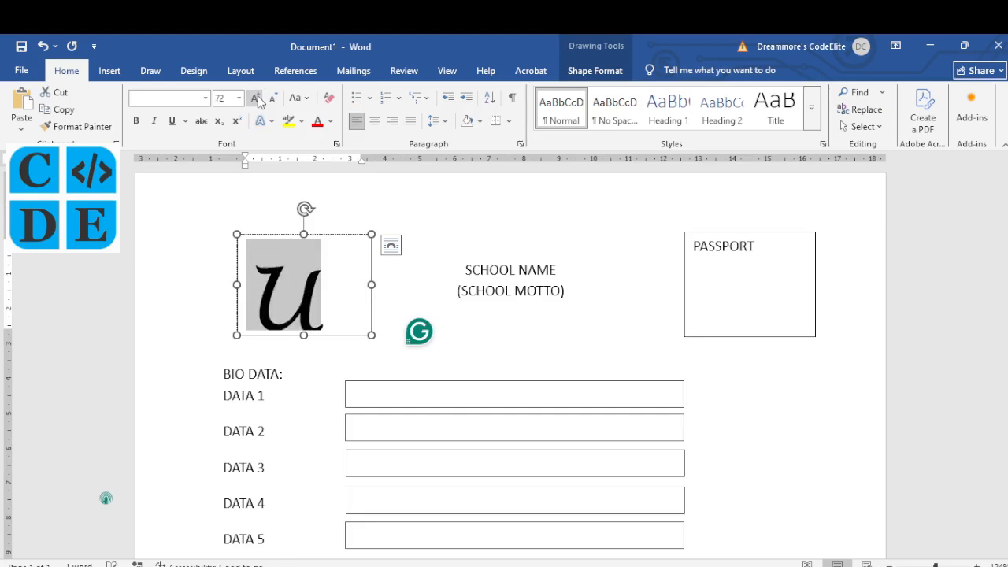
{"action": "left_click", "coordinate": [272, 98]}
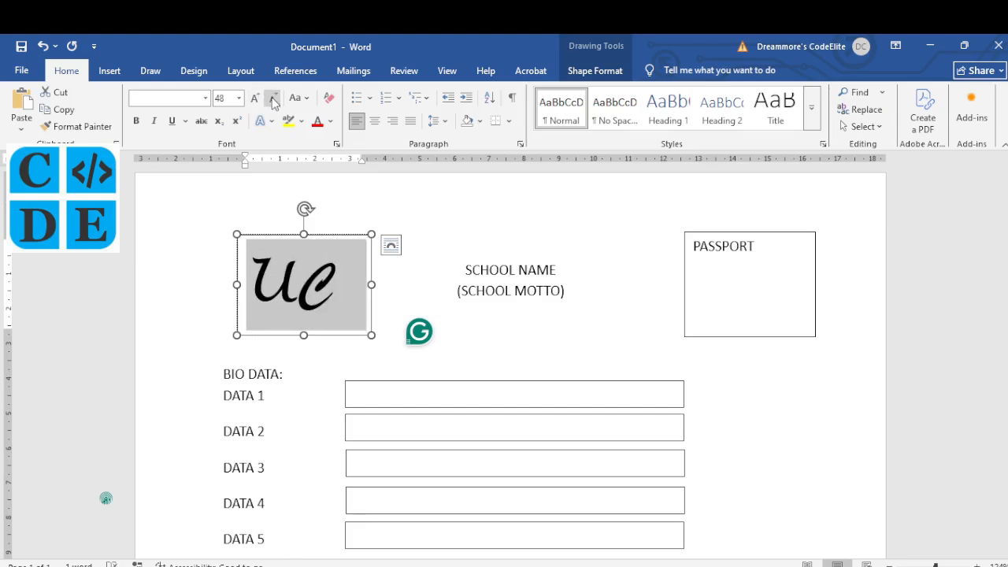
{"action": "left_click", "coordinate": [376, 122]}
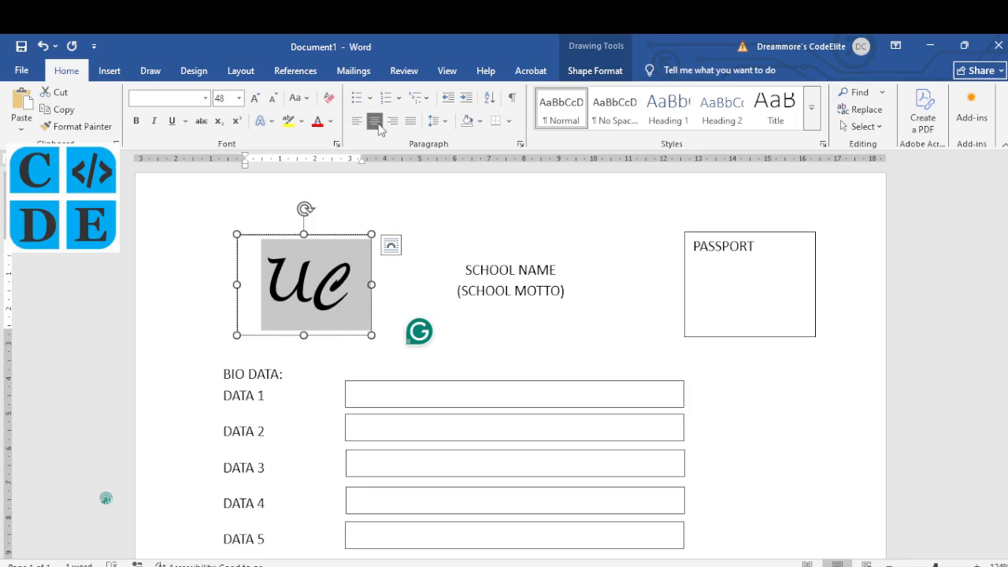
{"action": "left_click", "coordinate": [337, 235]}
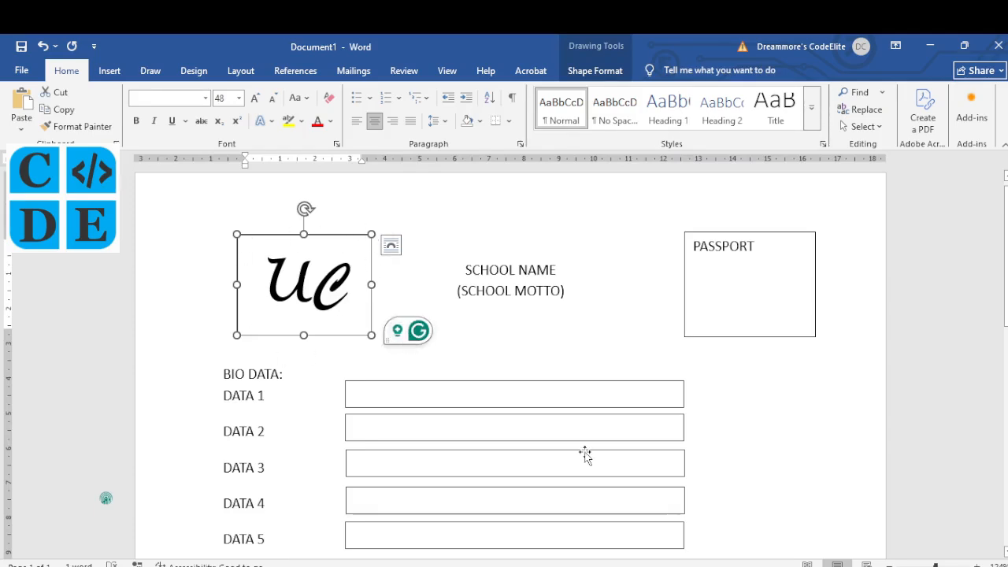
{"action": "left_click", "coordinate": [563, 565]}
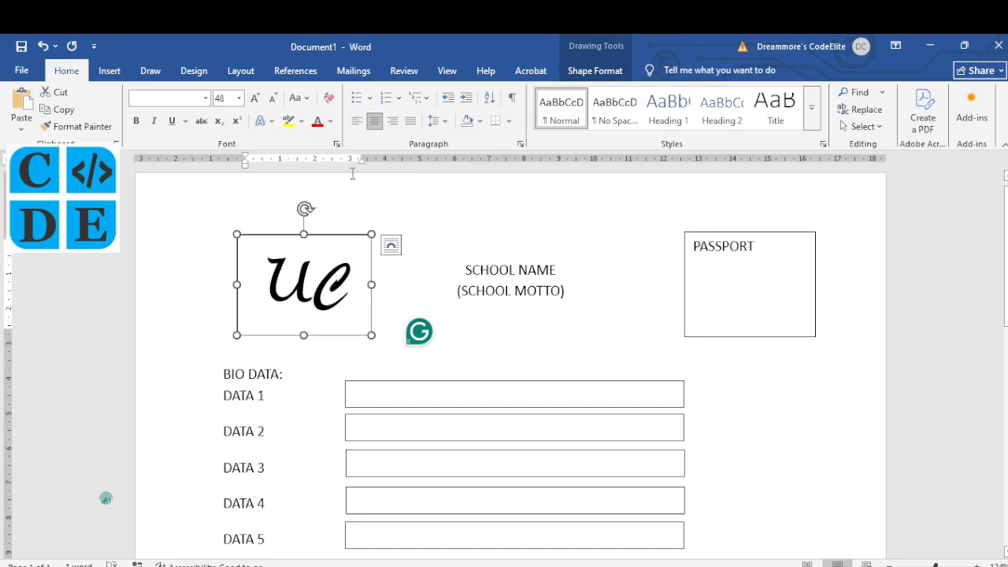
Step: Set the logo box's Shape Outline to No Outline, leaving just the letters
{"action": "left_click", "coordinate": [600, 75]}
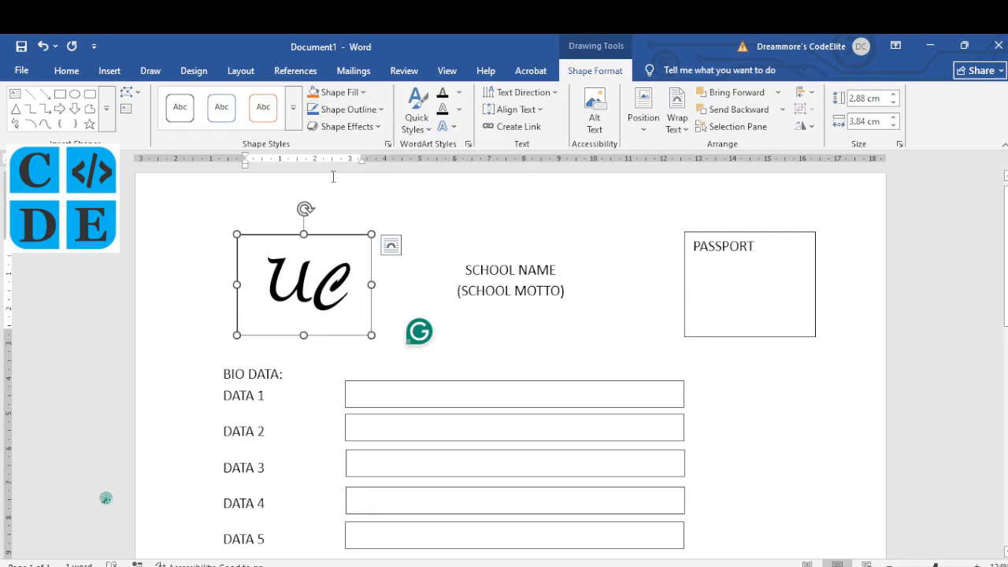
{"action": "left_click", "coordinate": [382, 110]}
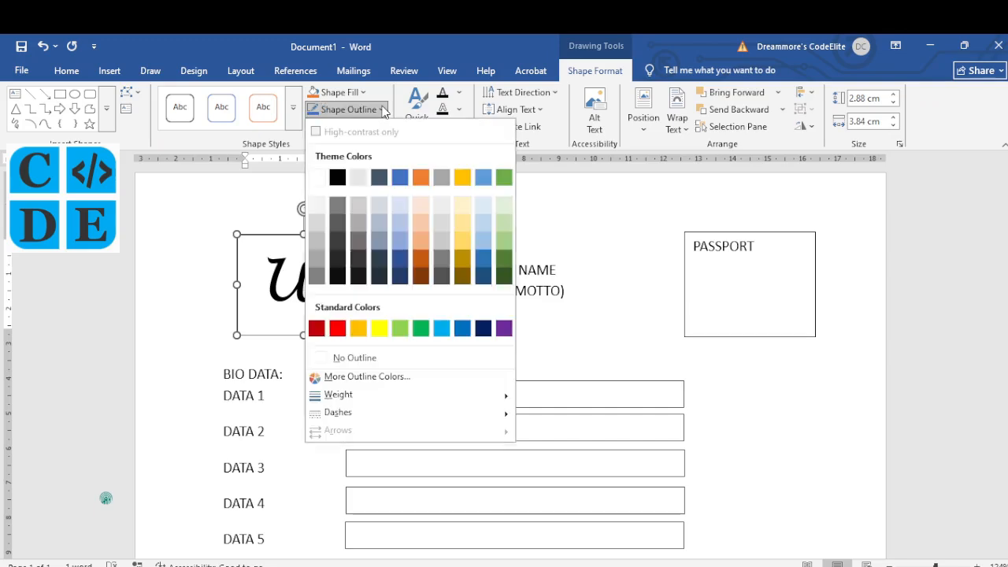
{"action": "left_click", "coordinate": [363, 361]}
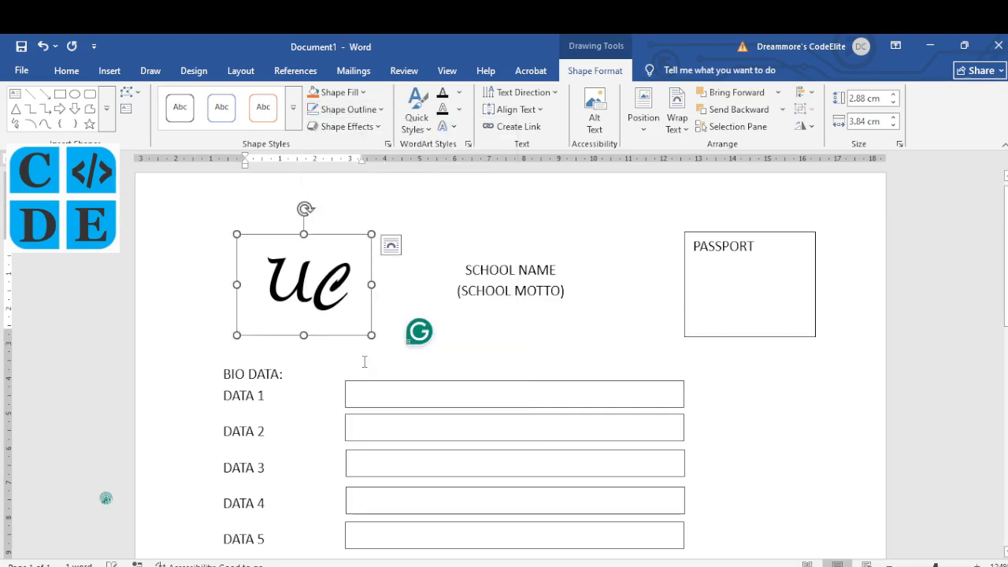
{"action": "left_click", "coordinate": [497, 356]}
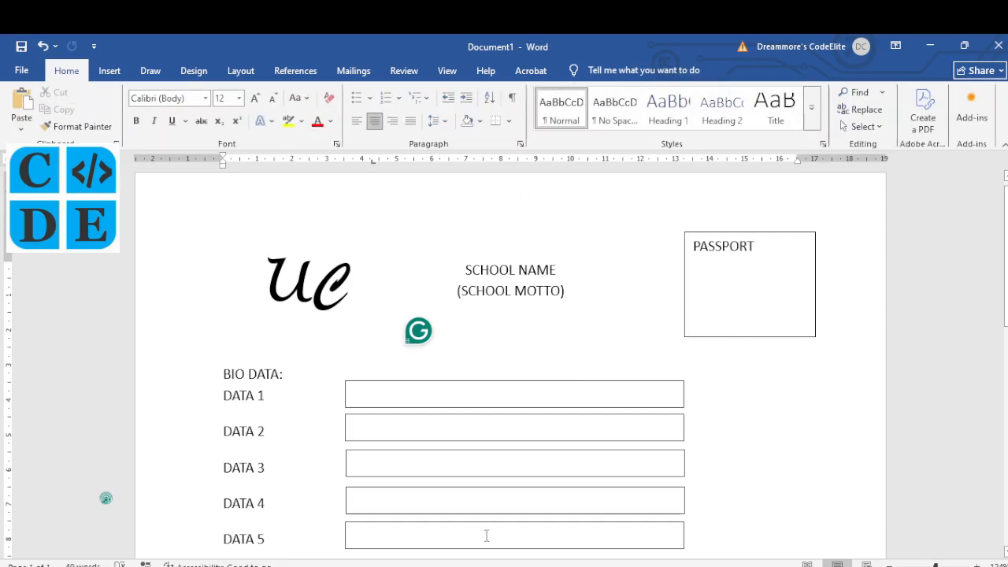
{"action": "key", "text": "alt+Tab"}
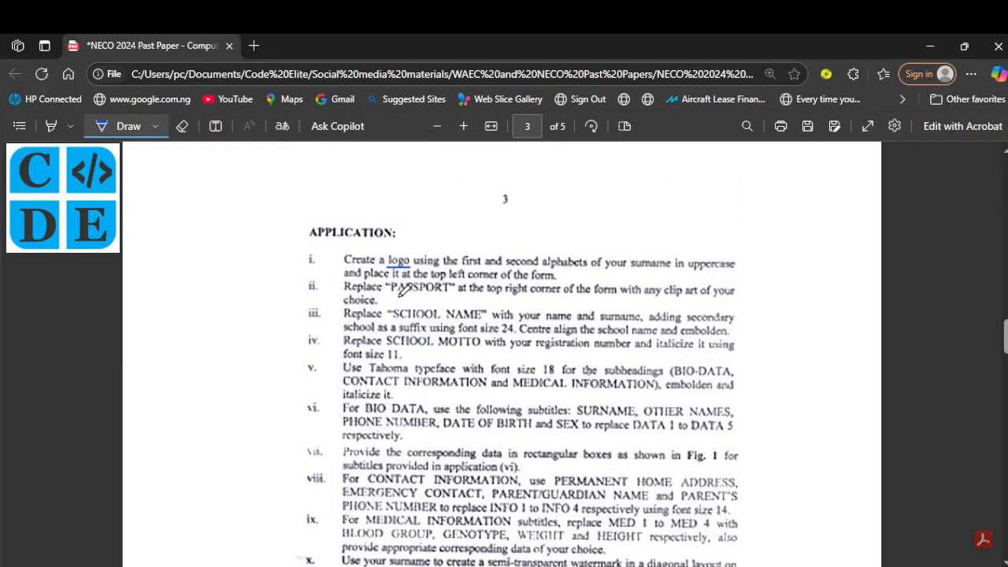
Step: Underline PASSPORT in instruction ii and tick instruction i in the NECO PDF
{"action": "left_click_drag", "start_coordinate": [395, 294], "coordinate": [450, 293]}
{"action": "left_click_drag", "start_coordinate": [299, 259], "coordinate": [320, 250]}
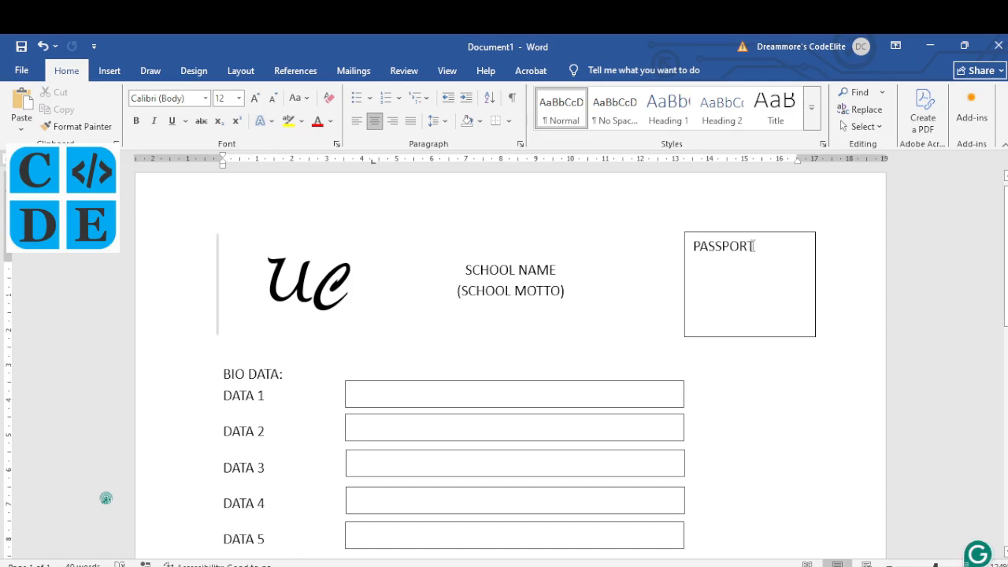
Step: Delete PASSPORT and draw an Arrow: Quad shape inside the top-right box
{"action": "left_click_drag", "start_coordinate": [756, 246], "coordinate": [696, 248]}
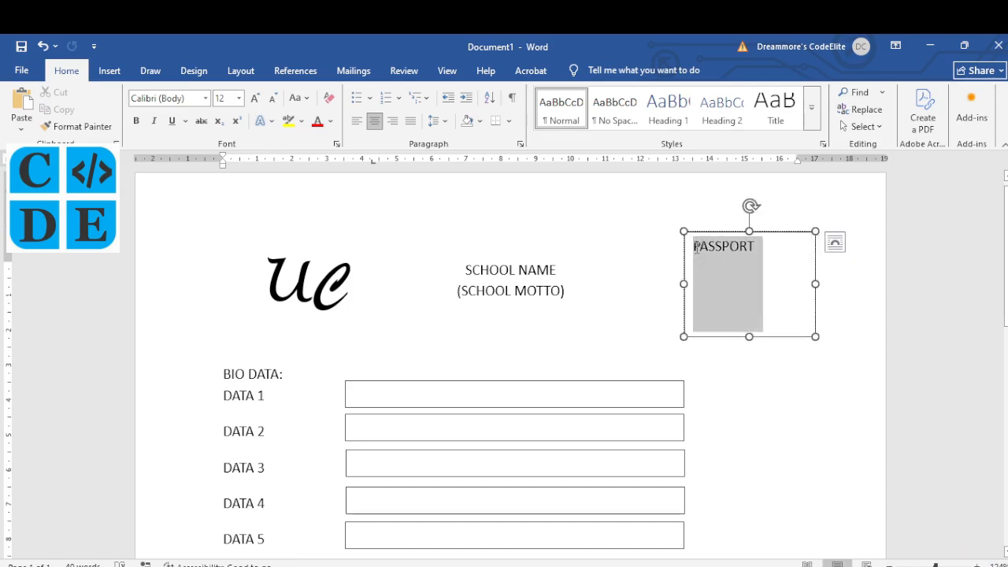
{"action": "key", "text": "BackSpace"}
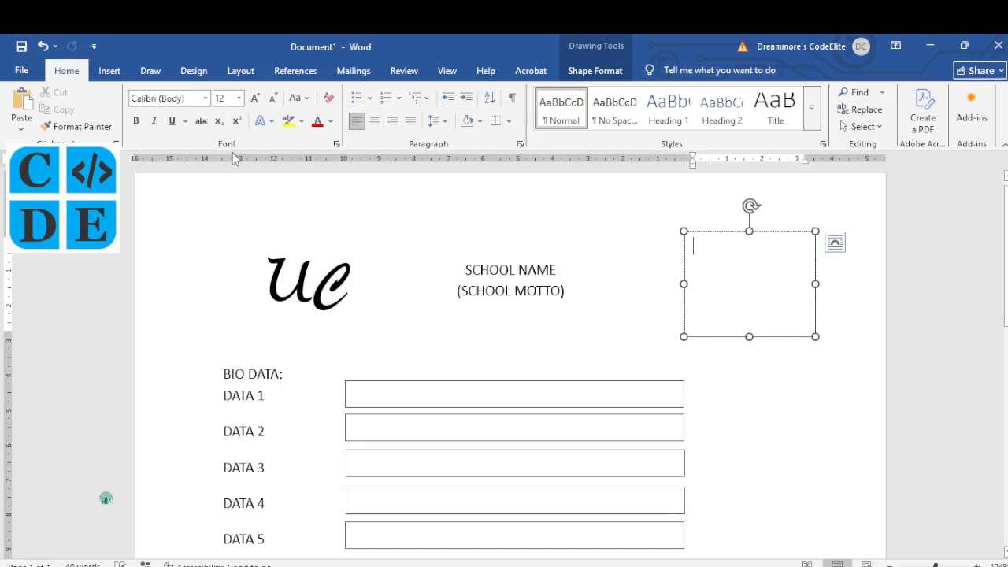
{"action": "left_click", "coordinate": [125, 71]}
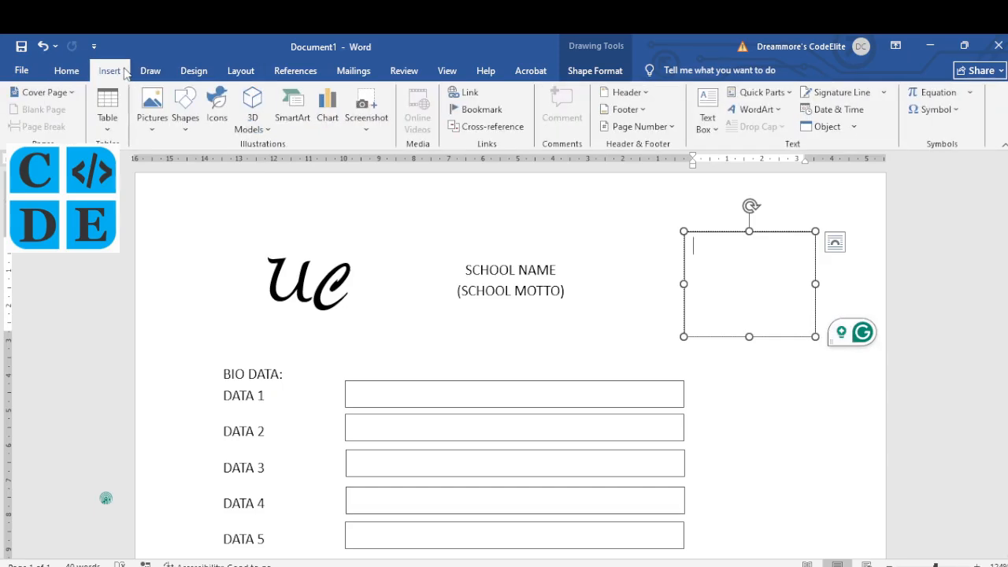
{"action": "left_click", "coordinate": [186, 122]}
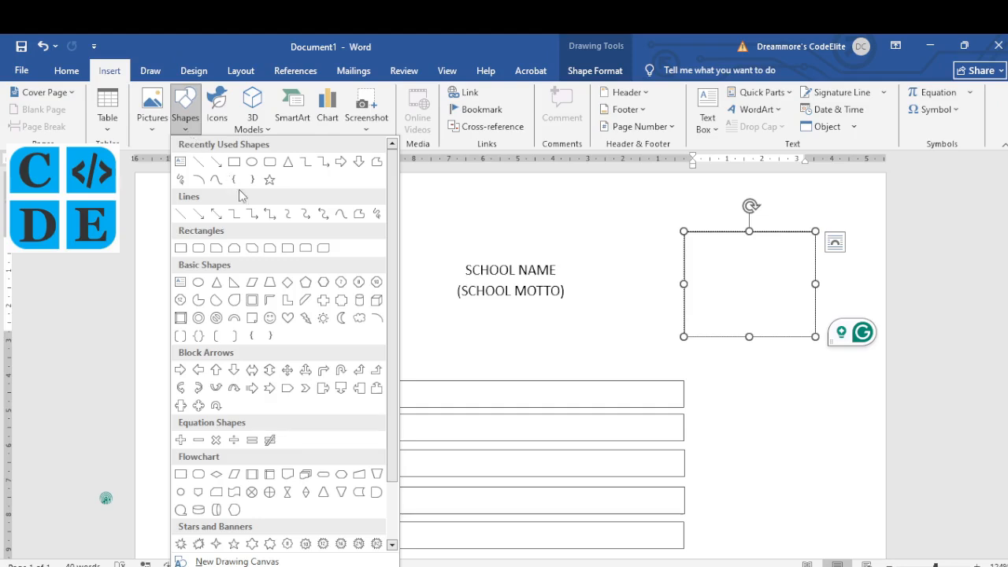
{"action": "left_click", "coordinate": [288, 371]}
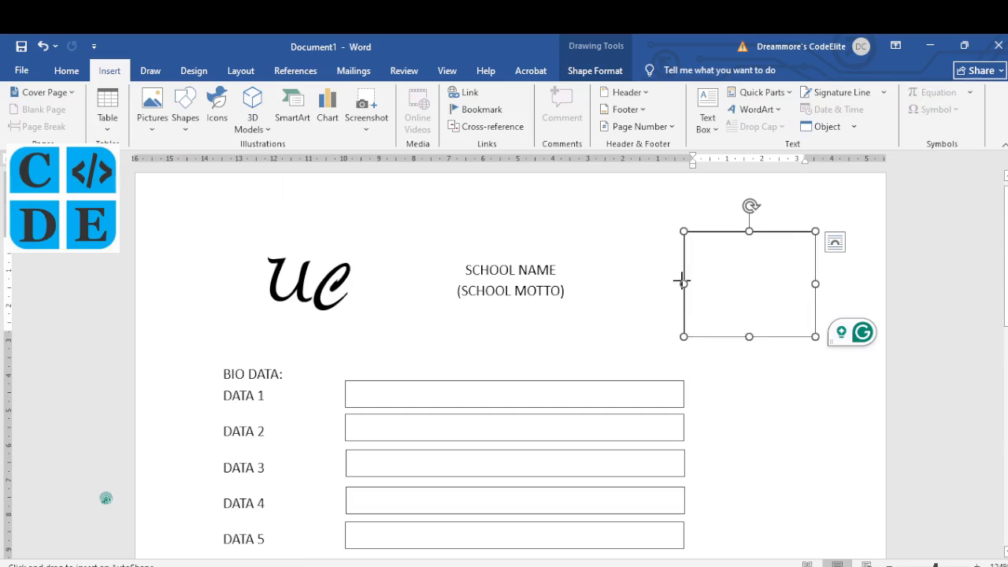
{"action": "mouse_move", "coordinate": [709, 247]}
{"action": "left_mouse_down"}
{"action": "mouse_move", "coordinate": [803, 311]}
{"action": "mouse_move", "coordinate": [798, 328]}
{"action": "left_mouse_up"}
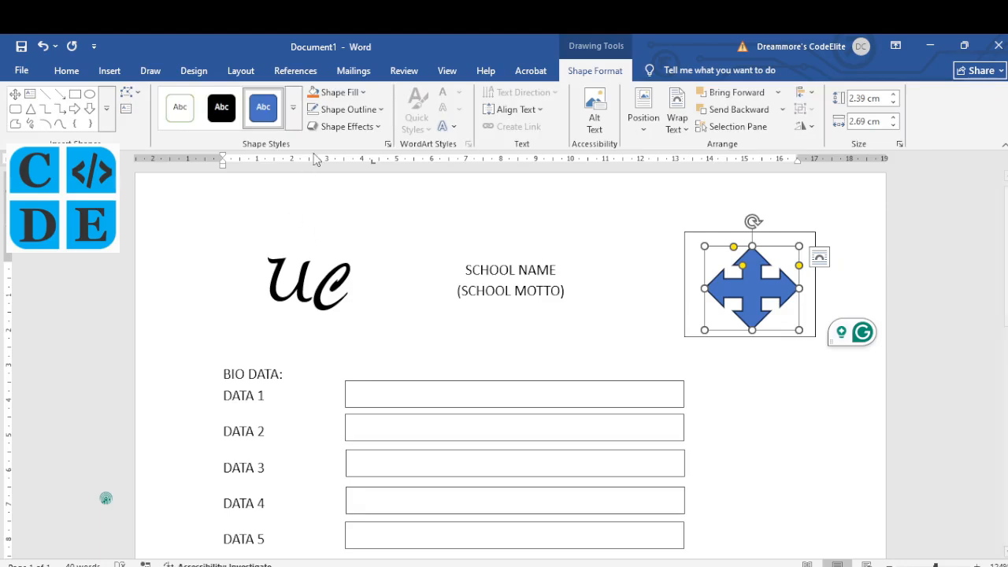
Step: Give the quad arrow the Preset 5 shape effect and remove the surrounding box's outline
{"action": "left_click", "coordinate": [375, 133]}
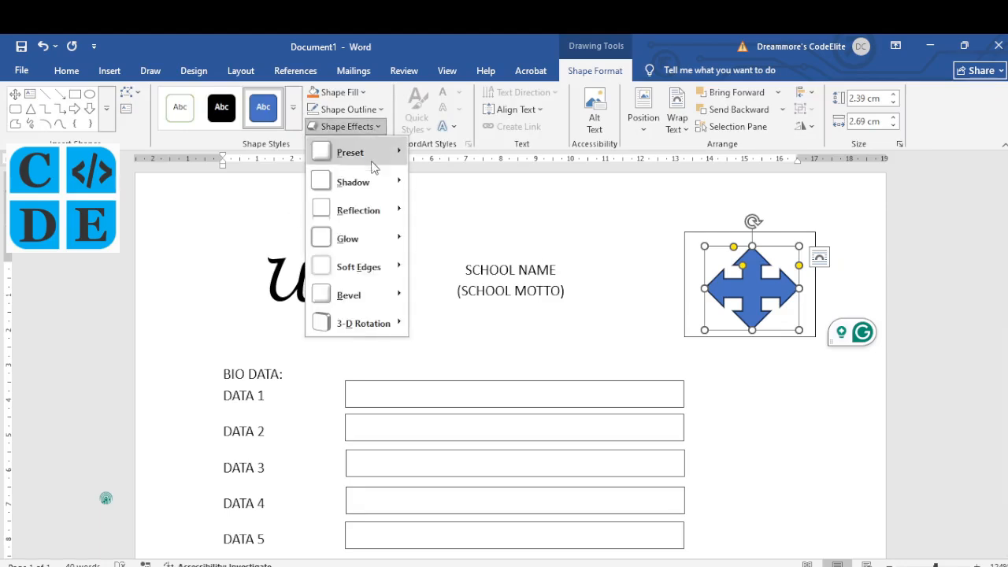
{"action": "mouse_move", "coordinate": [375, 152]}
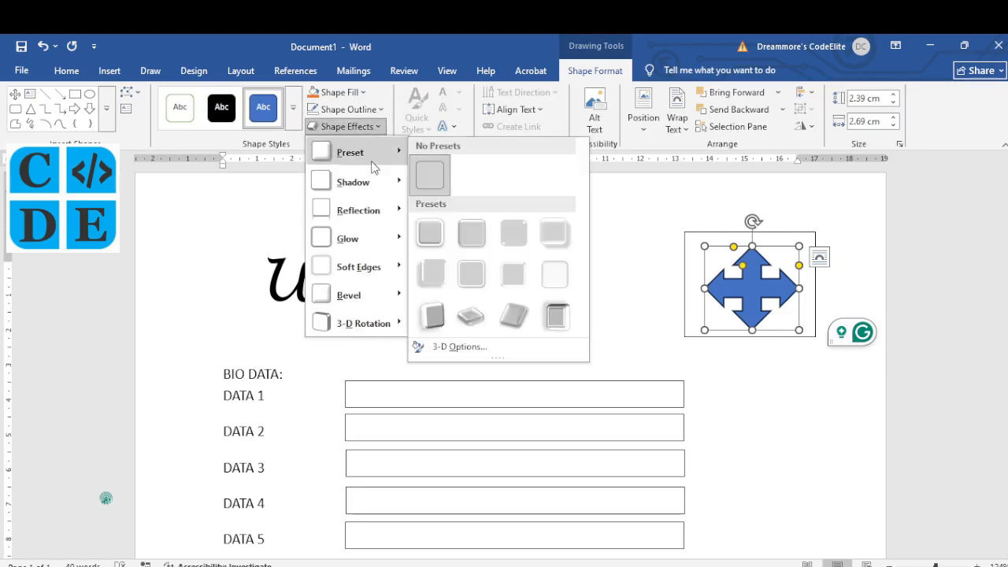
{"action": "left_click", "coordinate": [428, 274]}
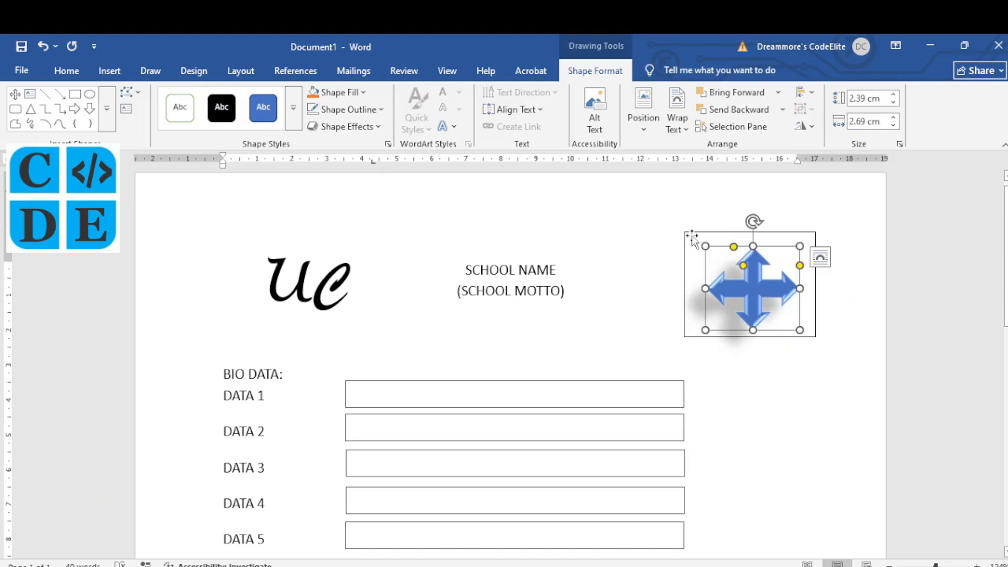
{"action": "left_click_drag", "start_coordinate": [692, 241], "coordinate": [686, 233]}
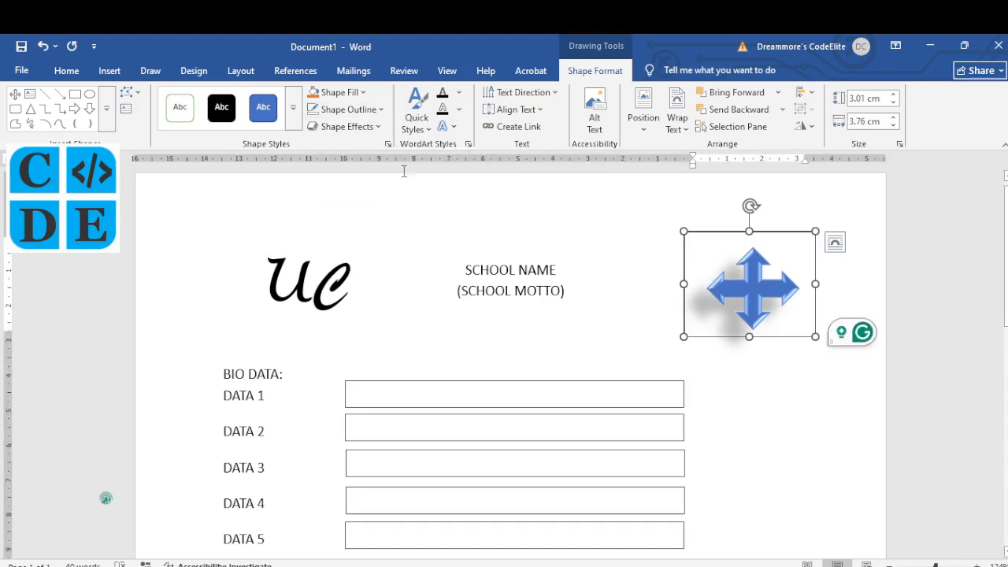
{"action": "left_click", "coordinate": [383, 110]}
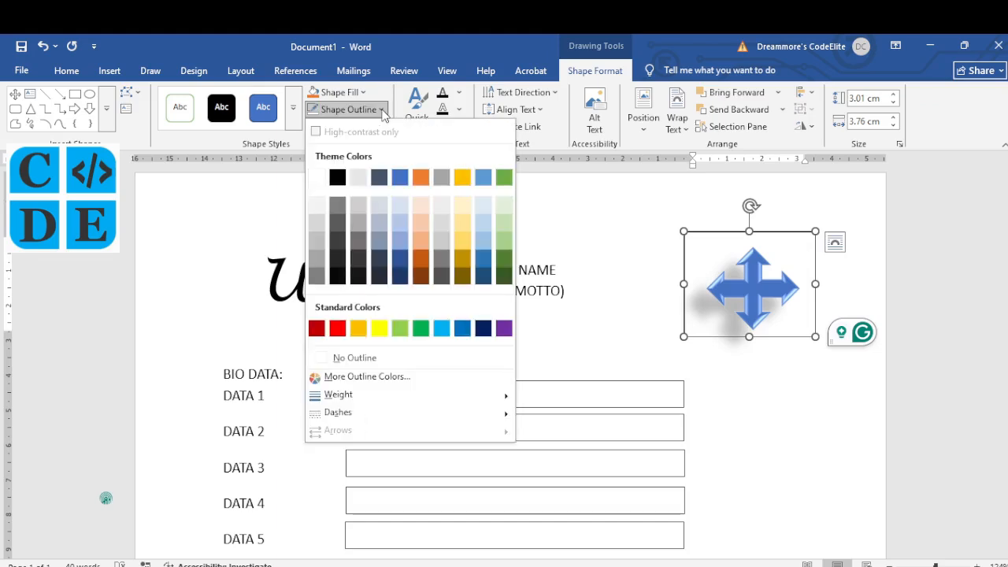
{"action": "left_click", "coordinate": [381, 360]}
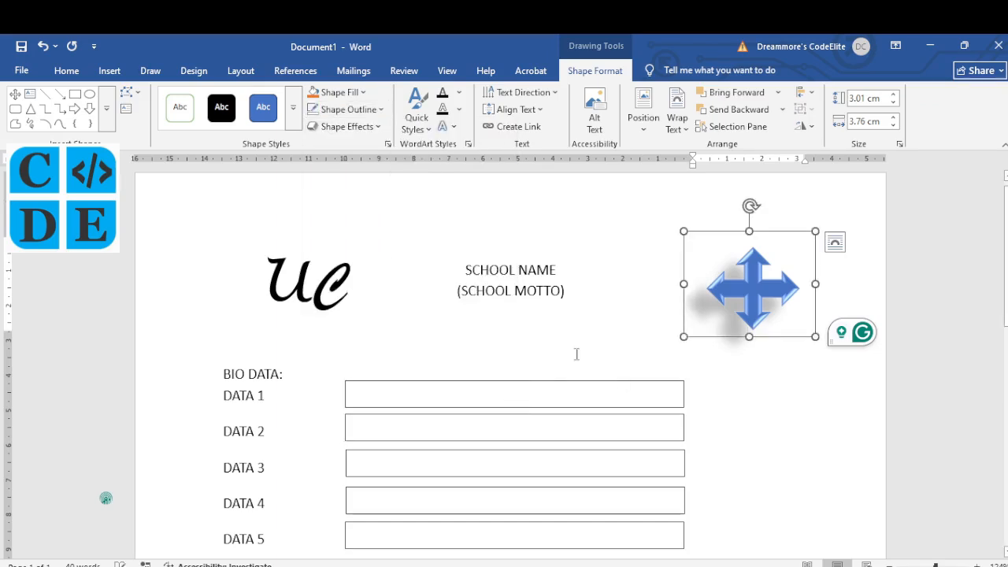
{"action": "left_click", "coordinate": [826, 449]}
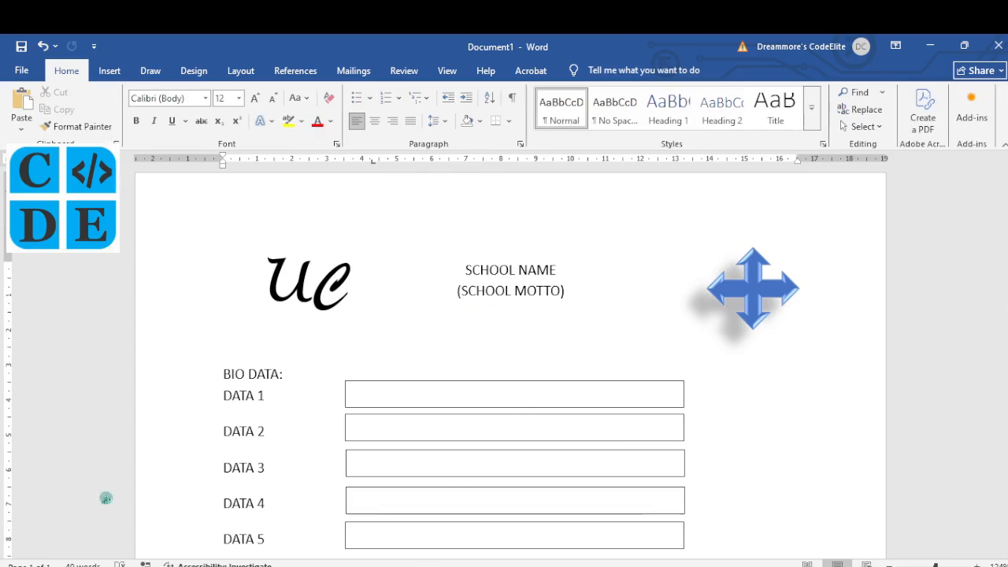
{"action": "key", "text": "alt+Tab"}
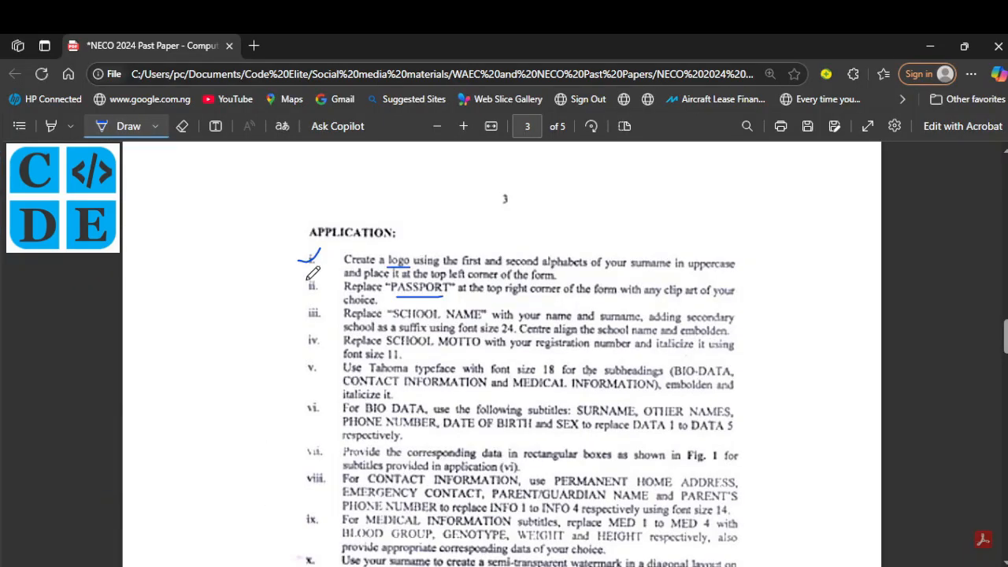
Step: Draw a check mark beside instruction ii in the NECO PDF
{"action": "left_click_drag", "start_coordinate": [304, 284], "coordinate": [319, 278]}
{"action": "key", "text": "alt+Tab"}
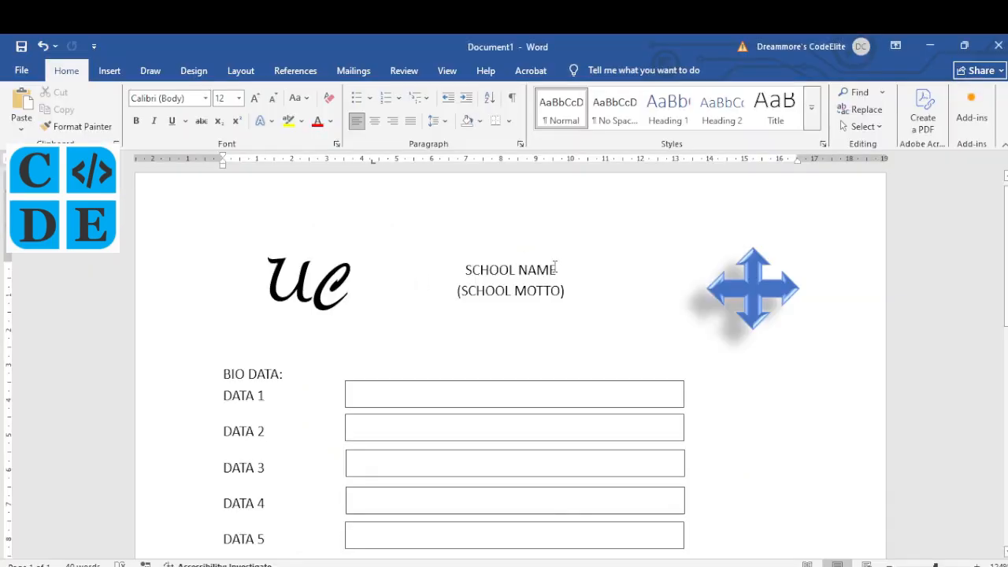
Step: Delete the SCHOOL NAME placeholder and type the student's full name before SECONDARY SCHOOL
{"action": "left_click_drag", "start_coordinate": [556, 270], "coordinate": [464, 270]}
{"action": "left_click", "coordinate": [465, 272]}
{"action": "key", "text": "Delete"}
{"action": "key", "text": "Delete"}
{"action": "key", "text": "Delete"}
{"action": "key", "text": "Delete"}
{"action": "key", "text": "Delete"}
{"action": "key", "text": "Delete"}
{"action": "key", "text": "Delete"}
{"action": "key", "text": "Delete"}
{"action": "key", "text": "Delete"}
{"action": "key", "text": "Delete"}
{"action": "key", "text": "Delete"}
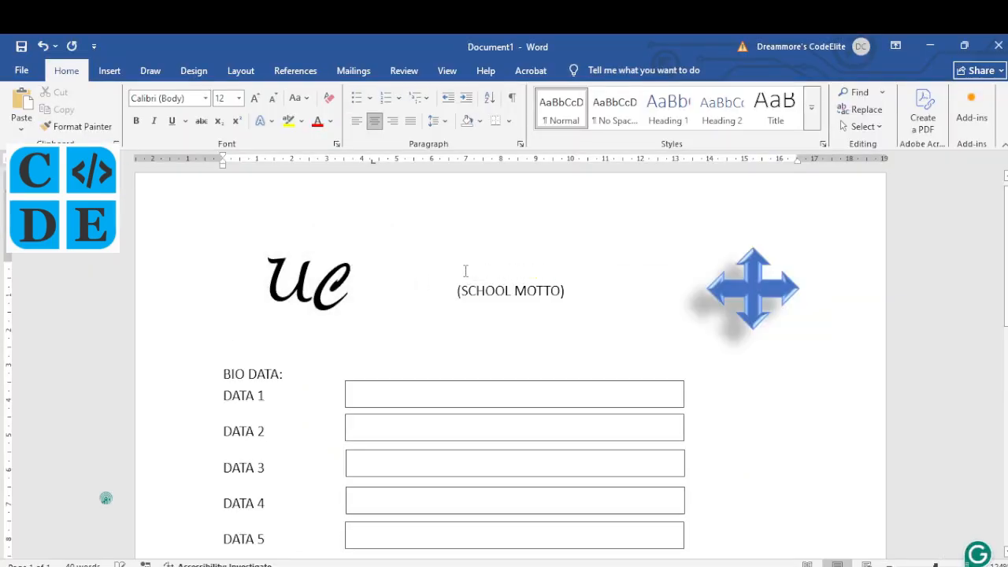
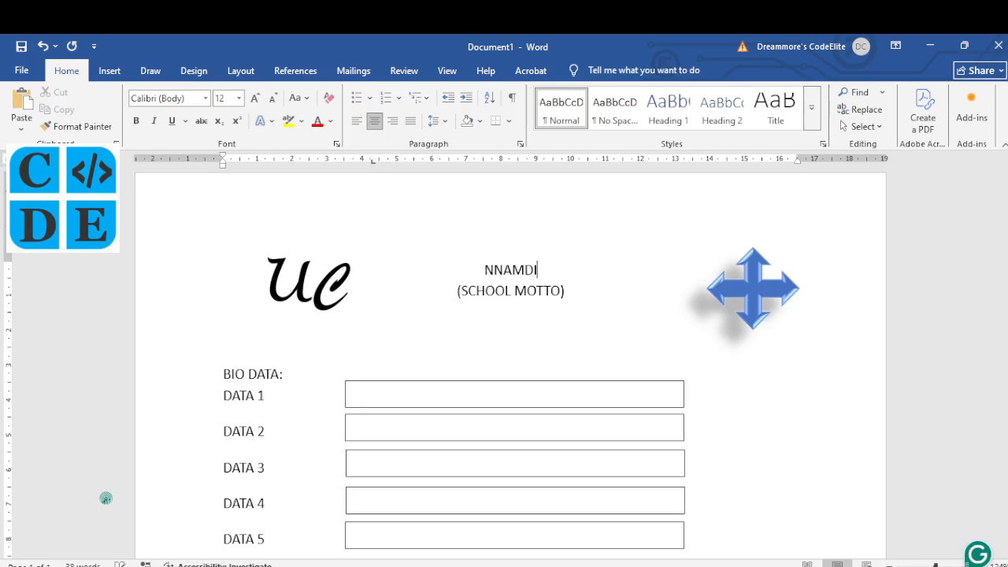
{"action": "key", "text": "alt+Tab"}
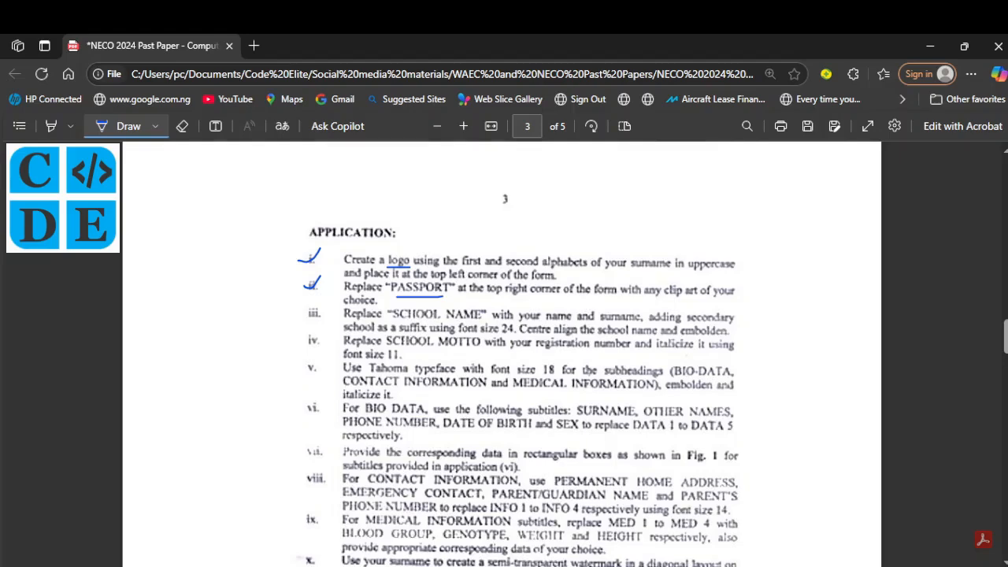
{"action": "key", "text": "alt+Tab"}
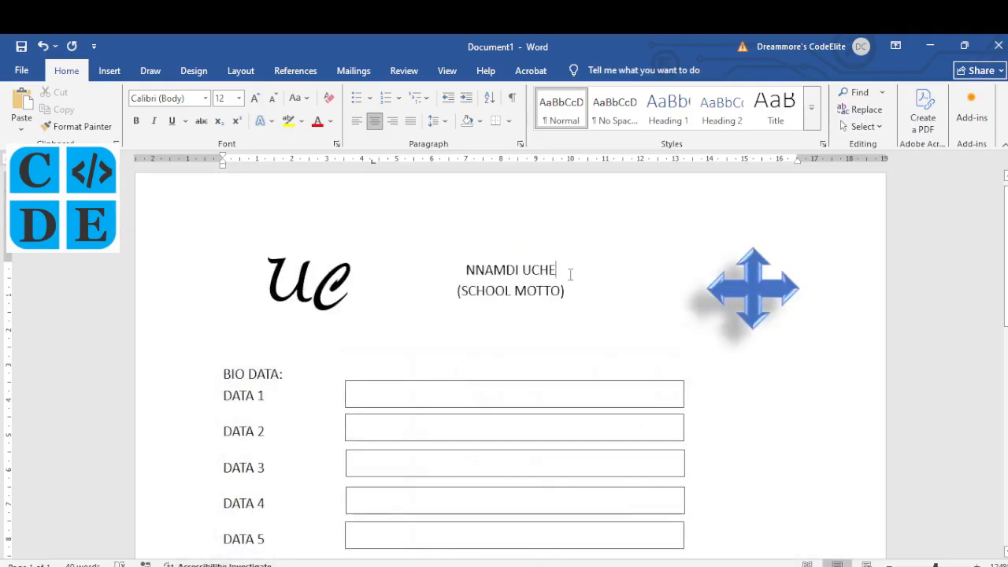
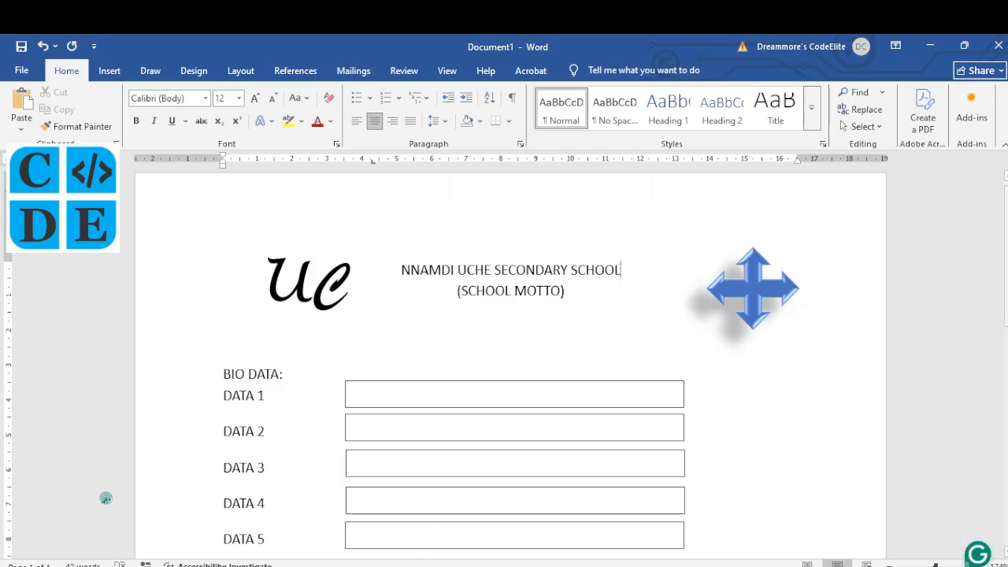
{"action": "key", "text": "alt+Tab"}
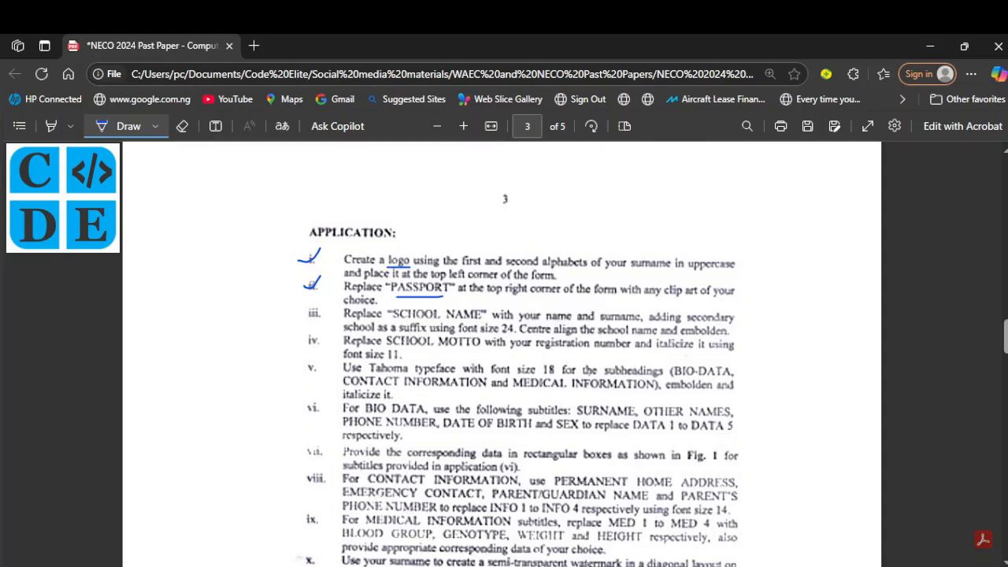
{"action": "key", "text": "alt+Tab"}
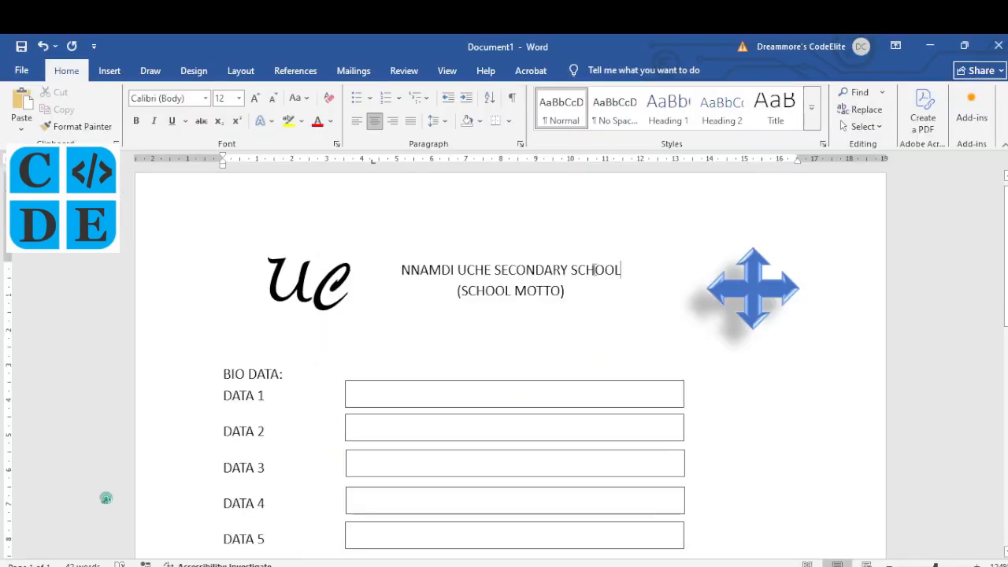
{"action": "left_click_drag", "start_coordinate": [619, 269], "coordinate": [583, 268]}
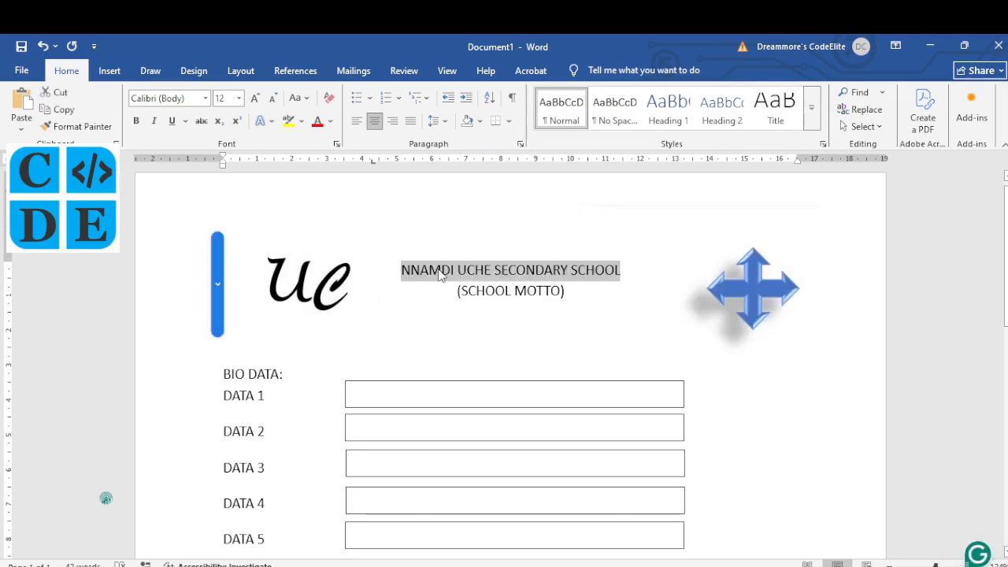
Step: Make the school name heading bold at font size 24
{"action": "left_click", "coordinate": [135, 121]}
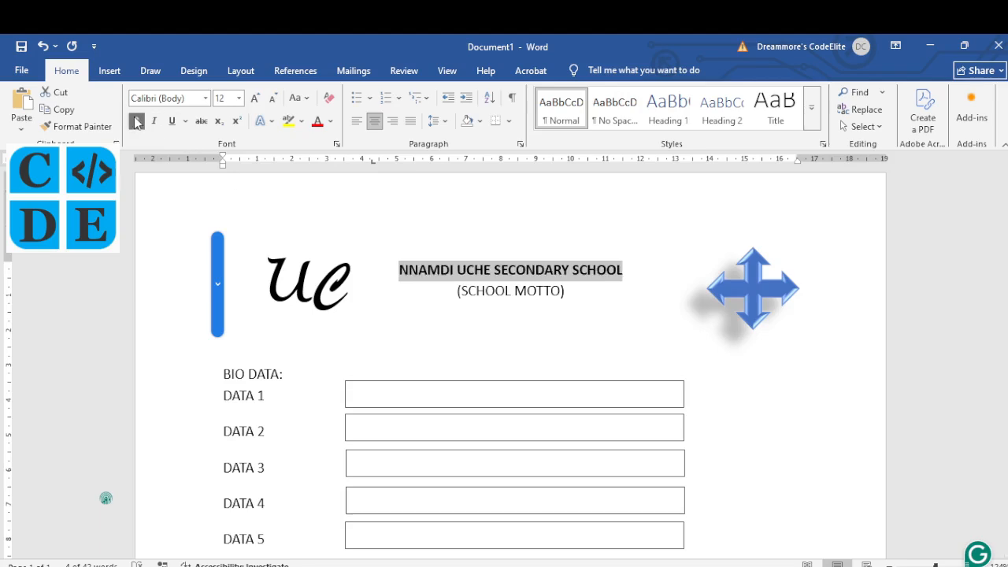
{"action": "left_click", "coordinate": [239, 98]}
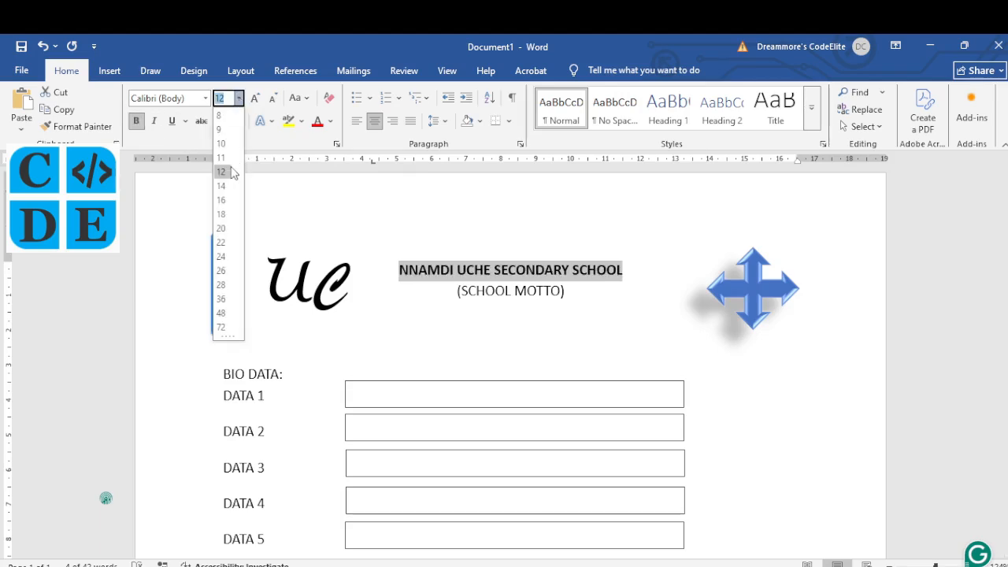
{"action": "left_click", "coordinate": [221, 257]}
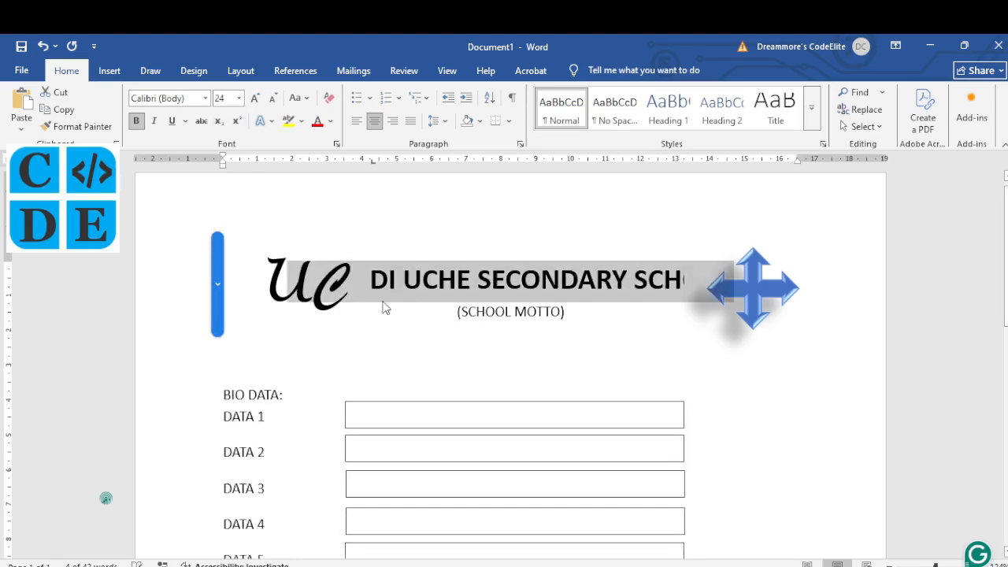
Step: Shift the blue quad-arrow clip art further right beside the heading
{"action": "left_click", "coordinate": [756, 275]}
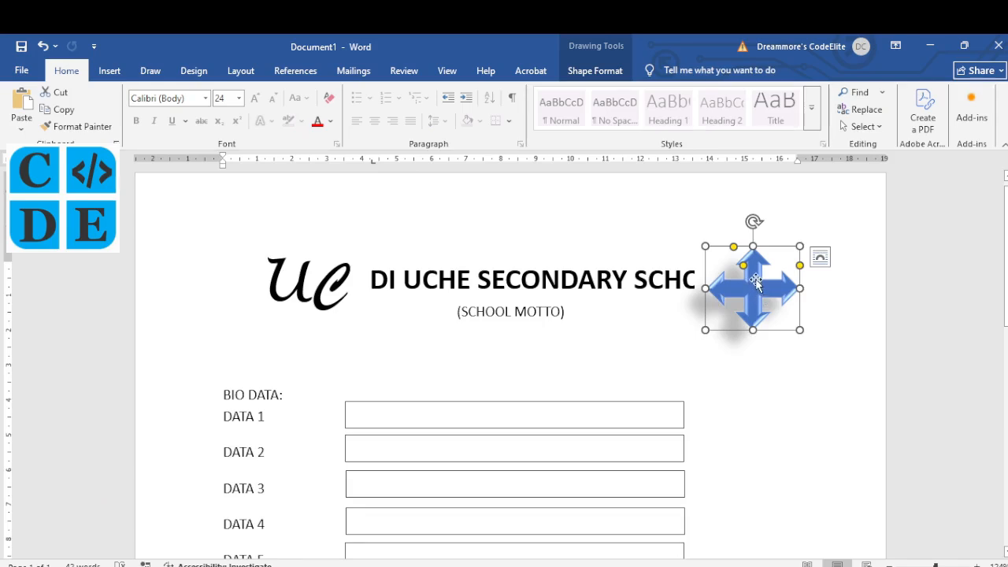
{"action": "left_click_drag", "start_coordinate": [756, 281], "coordinate": [794, 272]}
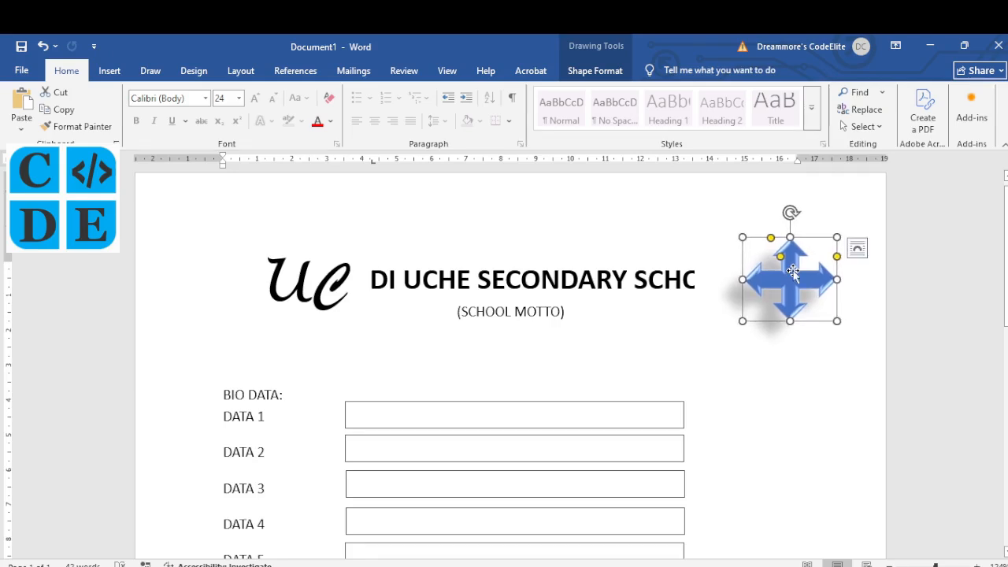
{"action": "left_click", "coordinate": [728, 282]}
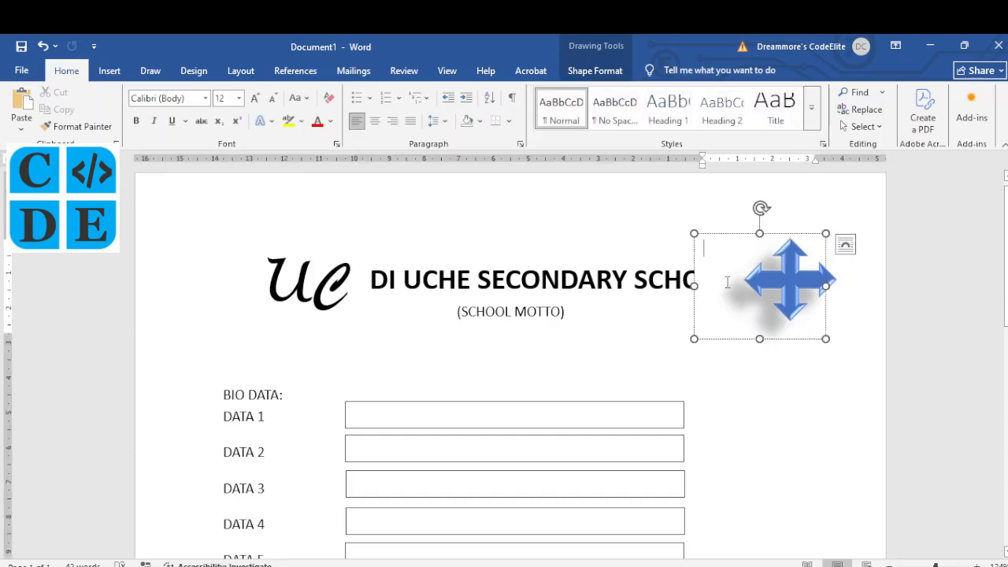
{"action": "left_click", "coordinate": [717, 234]}
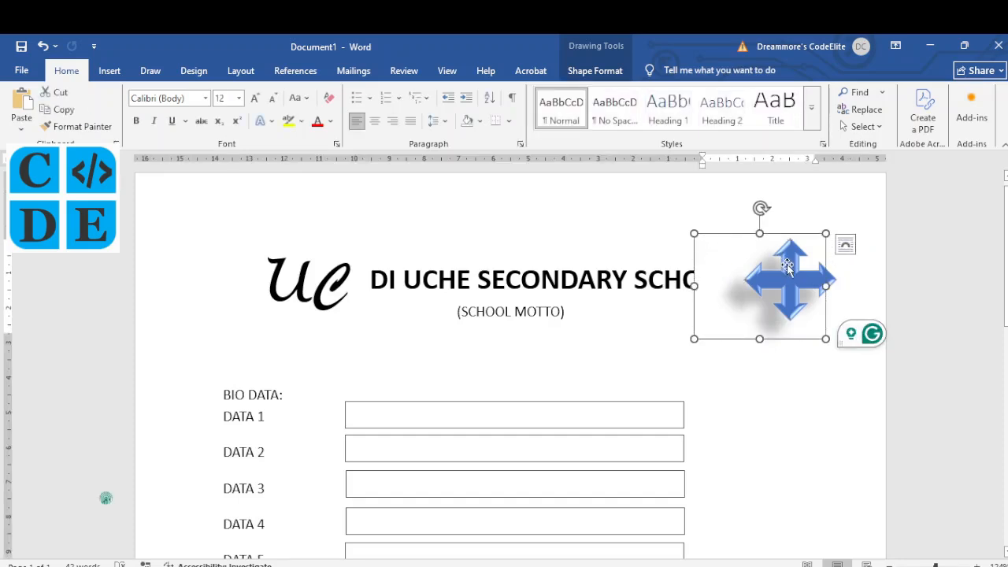
{"action": "left_click", "coordinate": [733, 256]}
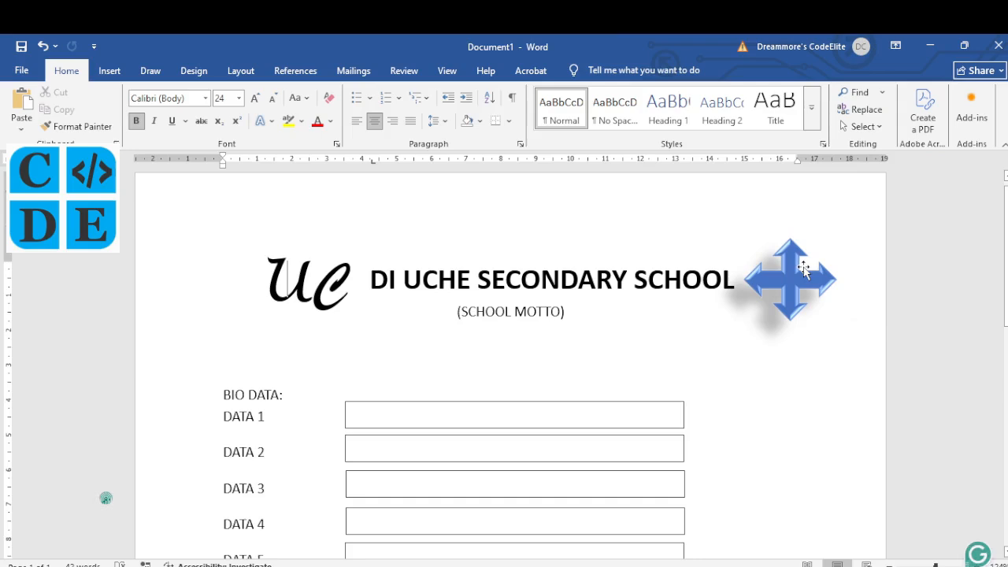
{"action": "left_click_drag", "start_coordinate": [805, 267], "coordinate": [812, 267]}
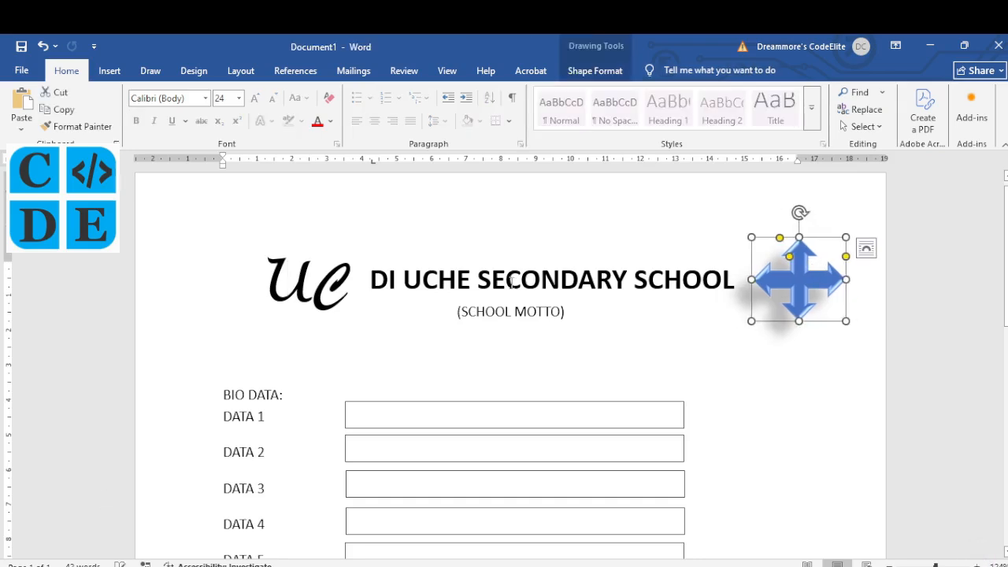
Step: Drag the logo box left to the page margin, clear of the school name heading
{"action": "left_click", "coordinate": [312, 268]}
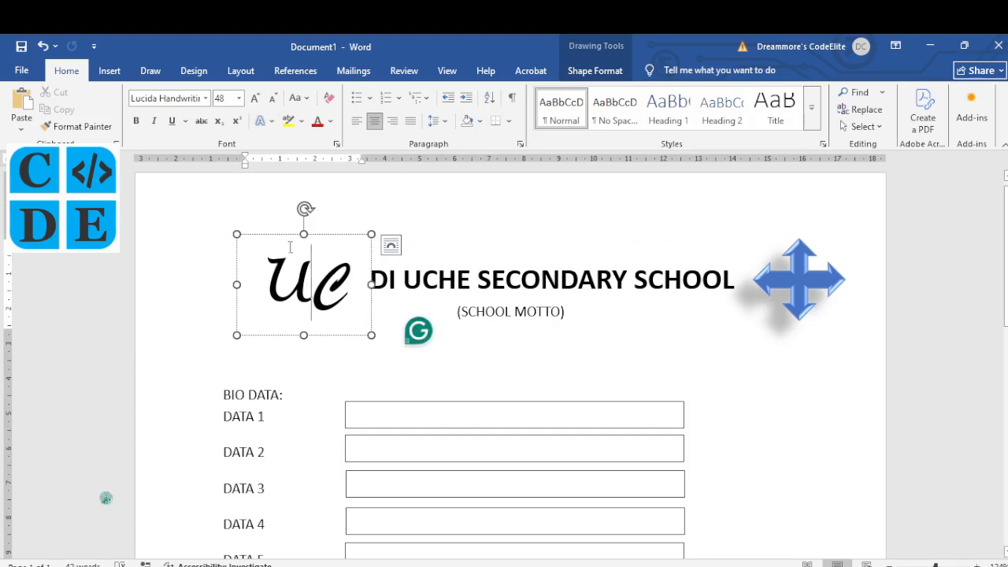
{"action": "left_click_drag", "start_coordinate": [287, 236], "coordinate": [199, 233]}
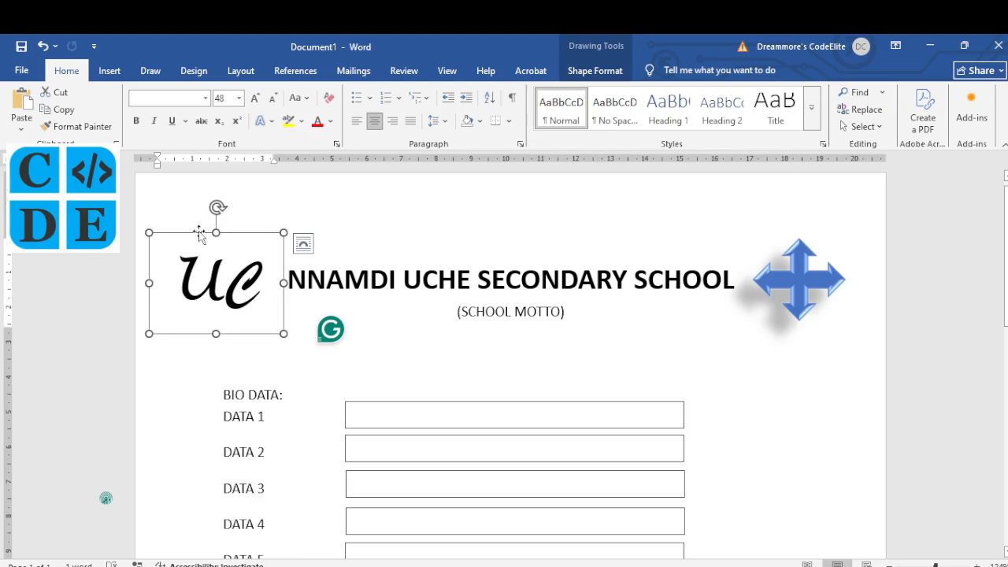
{"action": "left_click", "coordinate": [413, 364]}
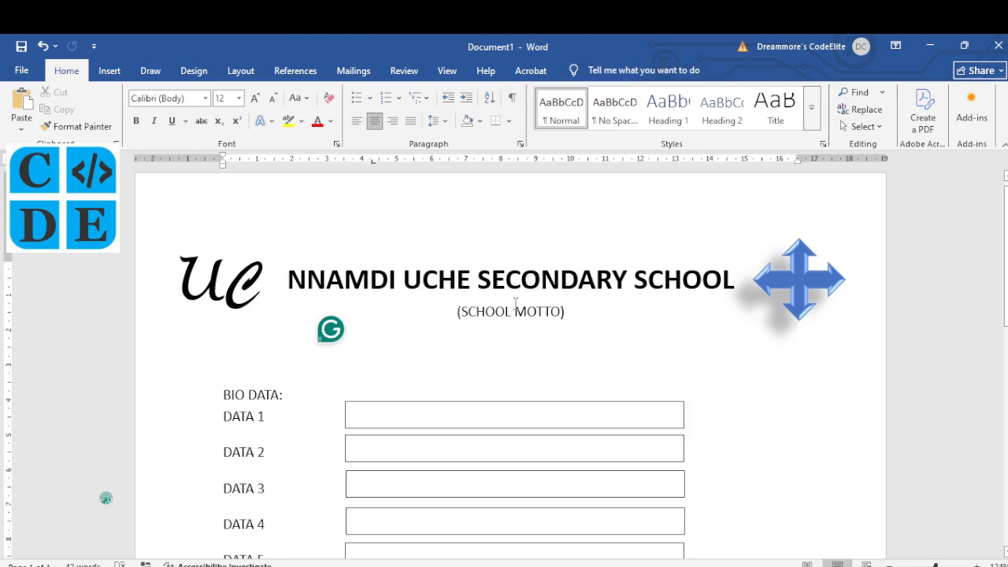
{"action": "left_click", "coordinate": [487, 288]}
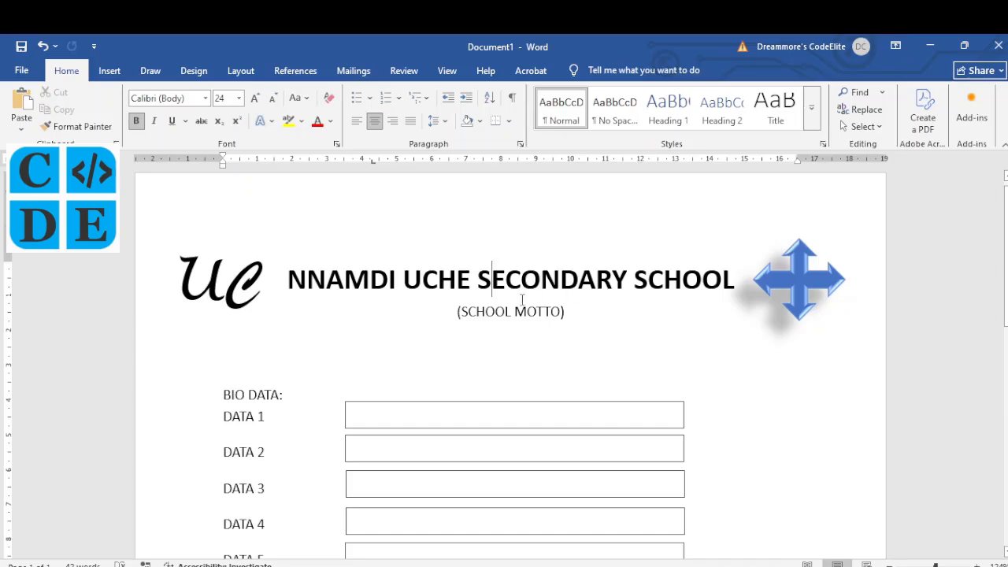
Step: Draw check marks beside instructions iii and iv on page 3 of the NECO PDF
{"action": "key", "text": "alt+Tab"}
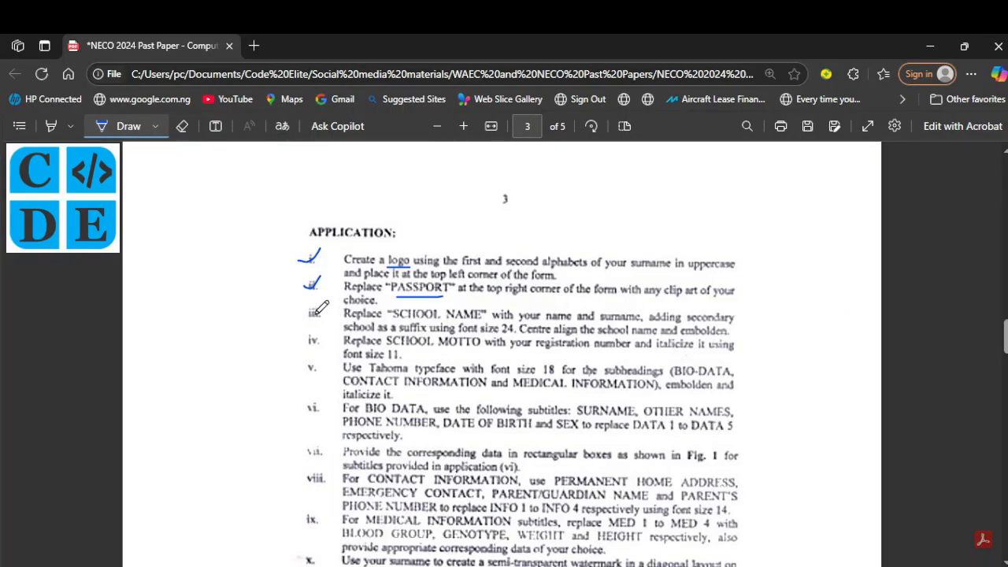
{"action": "left_click_drag", "start_coordinate": [305, 310], "coordinate": [322, 302]}
{"action": "key", "text": "alt+Tab"}
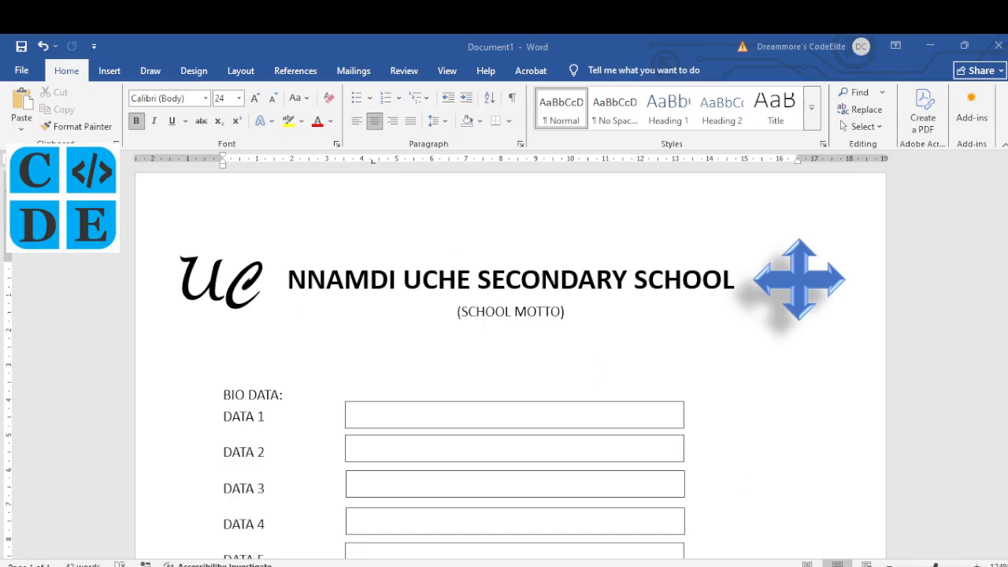
{"action": "key", "text": "alt+Tab"}
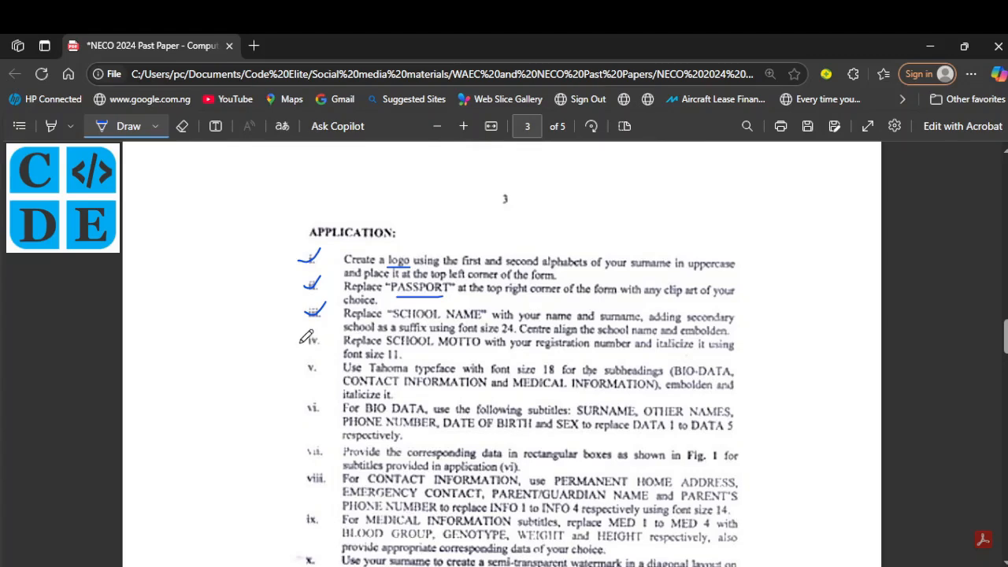
{"action": "left_click_drag", "start_coordinate": [300, 339], "coordinate": [320, 330]}
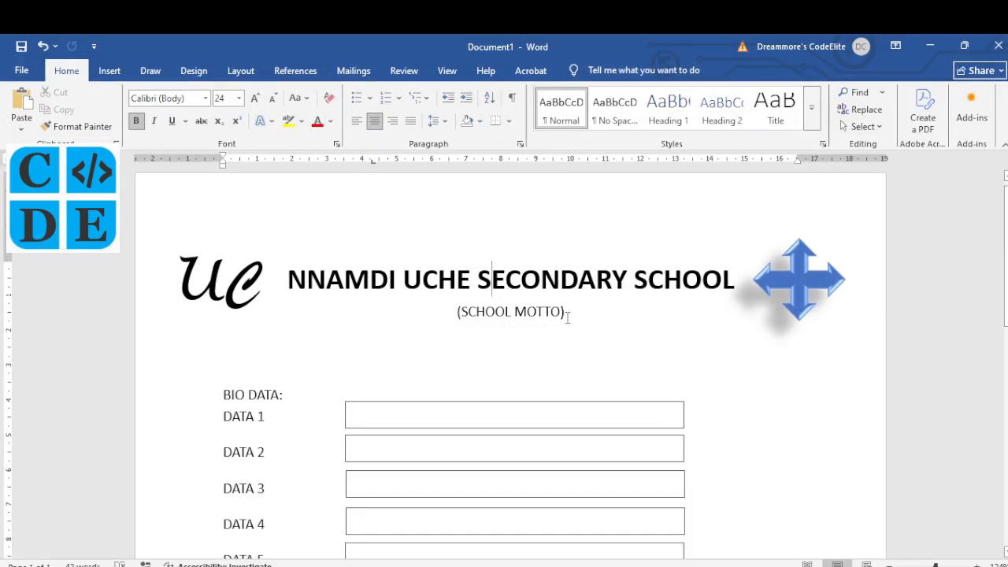
Step: Set the motto line to 11 pt and type the registration number over (SCHOOL MOTTO)
{"action": "left_click_drag", "start_coordinate": [567, 317], "coordinate": [458, 313]}
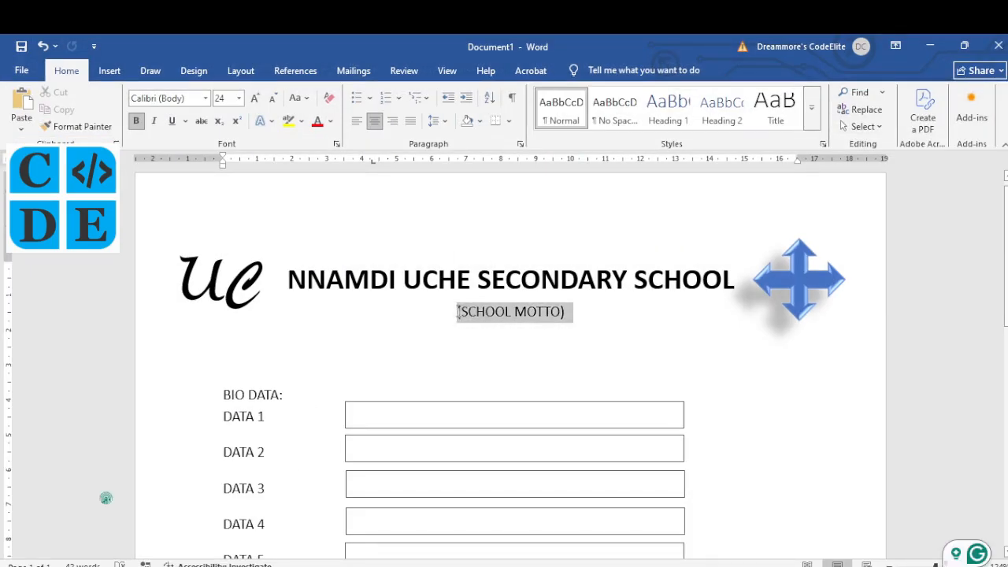
{"action": "left_click", "coordinate": [561, 264]}
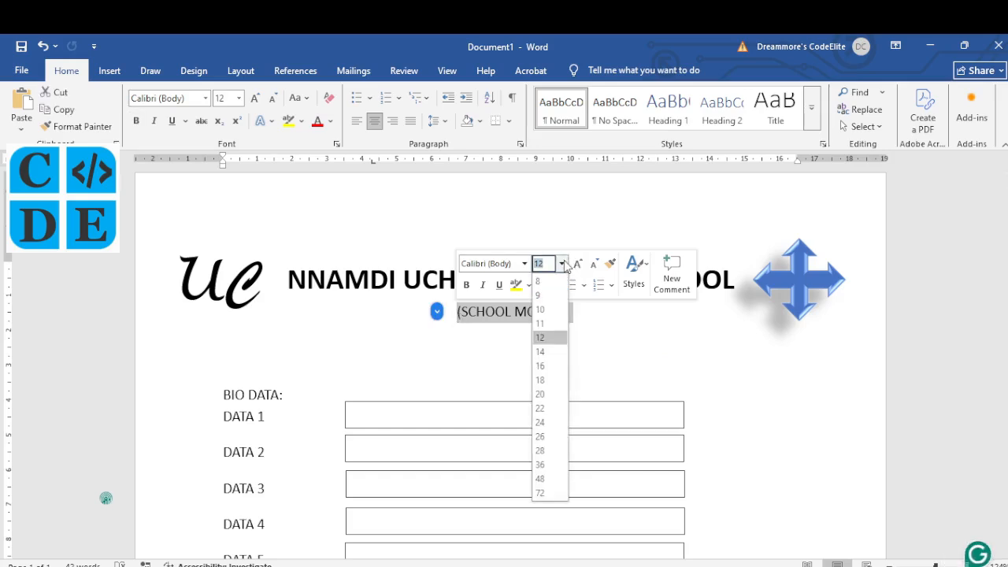
{"action": "left_click", "coordinate": [551, 324]}
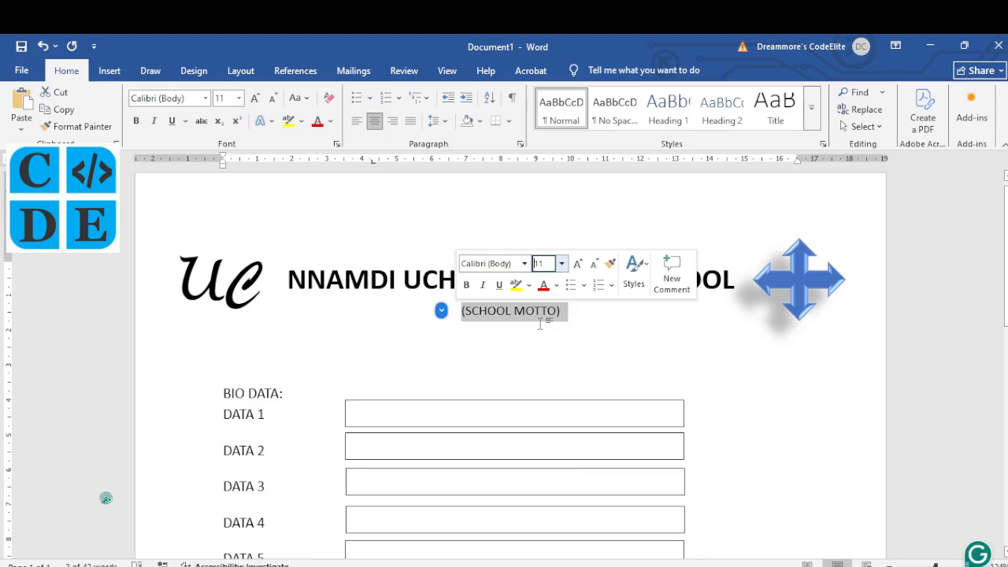
{"action": "left_click", "coordinate": [563, 311]}
{"action": "left_click_drag", "start_coordinate": [562, 311], "coordinate": [462, 314]}
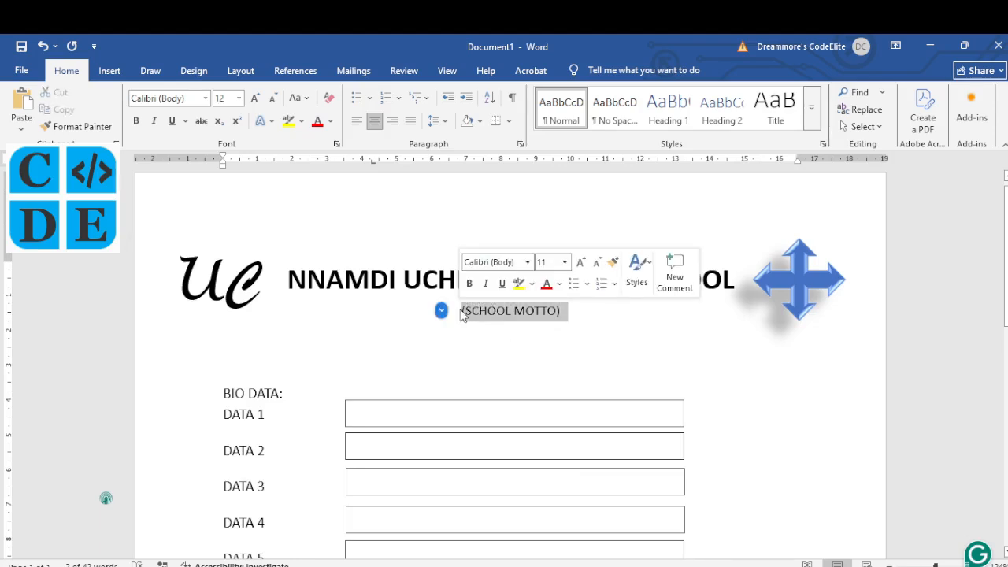
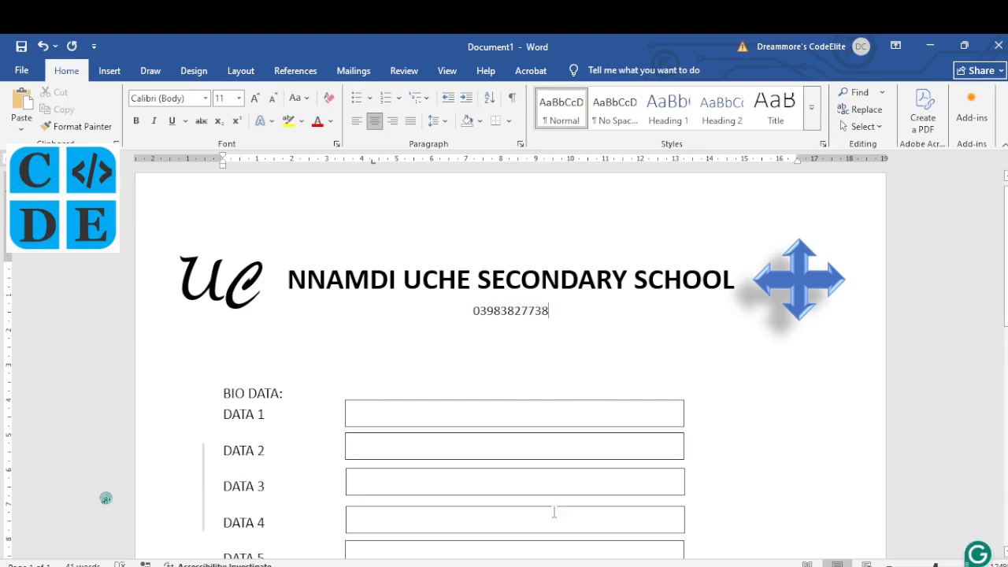
{"action": "key", "text": "alt+Tab"}
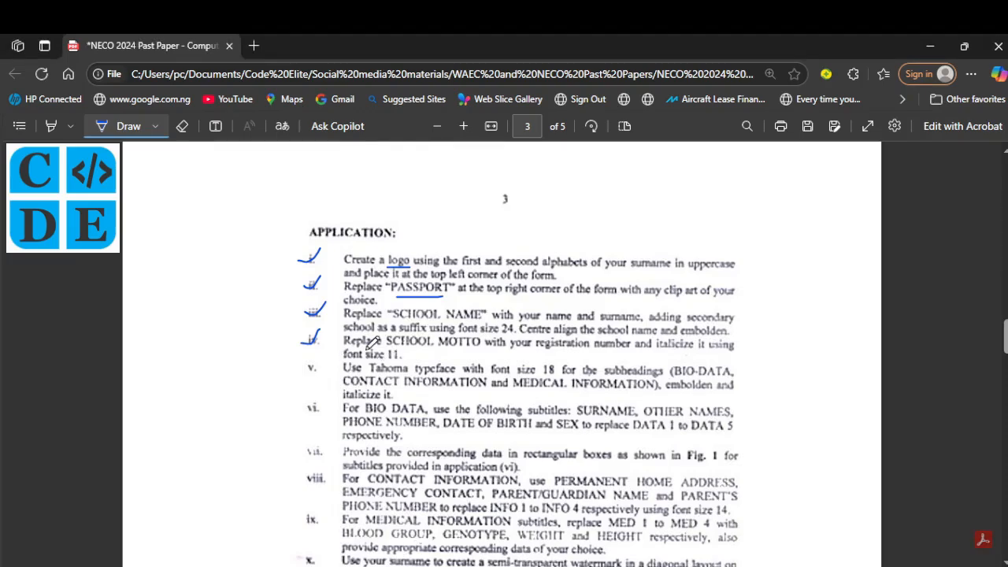
Step: Scroll the NECO PDF down to instructions v–xi and tick instruction v
{"action": "scroll", "coordinate": [370, 344], "scroll_direction": "down", "scroll_amount": 2}
{"action": "scroll", "coordinate": [370, 345], "scroll_direction": "down", "scroll_amount": 1}
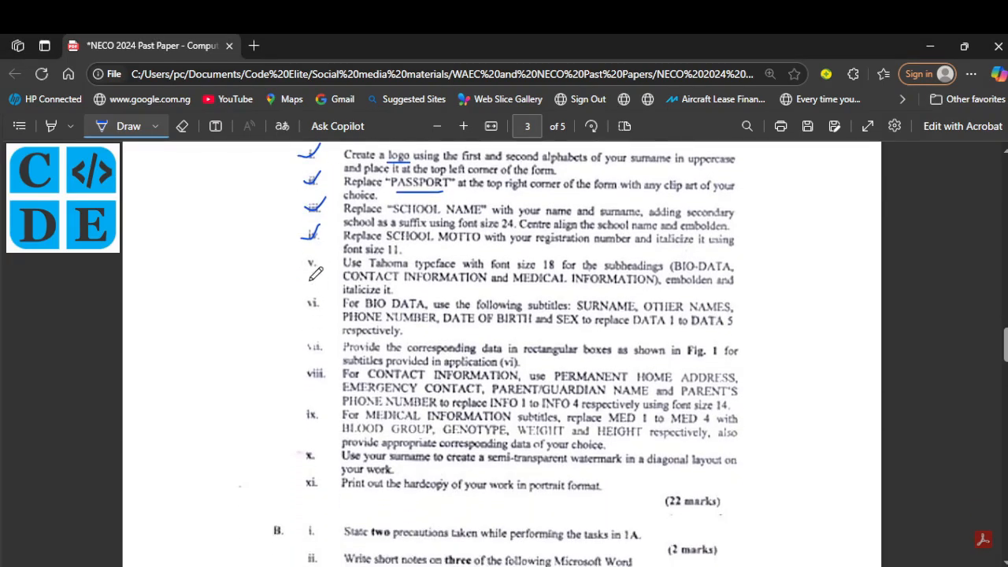
{"action": "left_click_drag", "start_coordinate": [303, 259], "coordinate": [319, 251]}
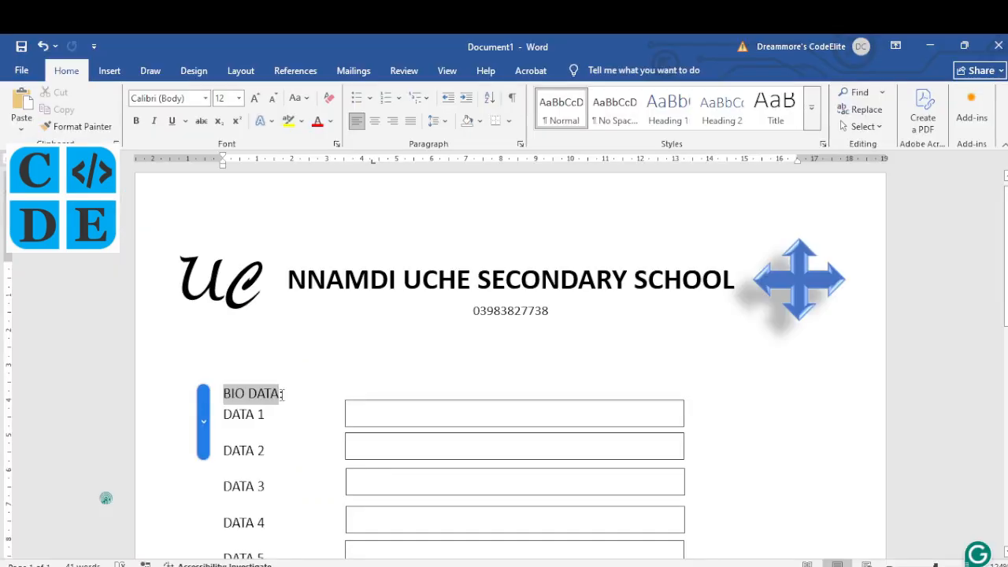
Step: Select the whole BIO DATA: heading line and set its font to Tahoma
{"action": "left_click", "coordinate": [224, 395]}
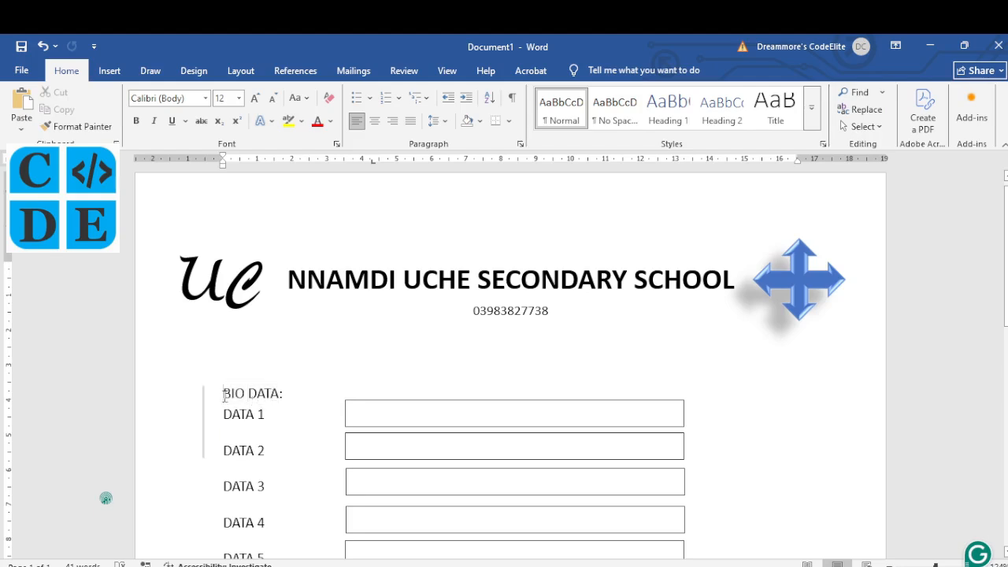
{"action": "left_click", "coordinate": [363, 407]}
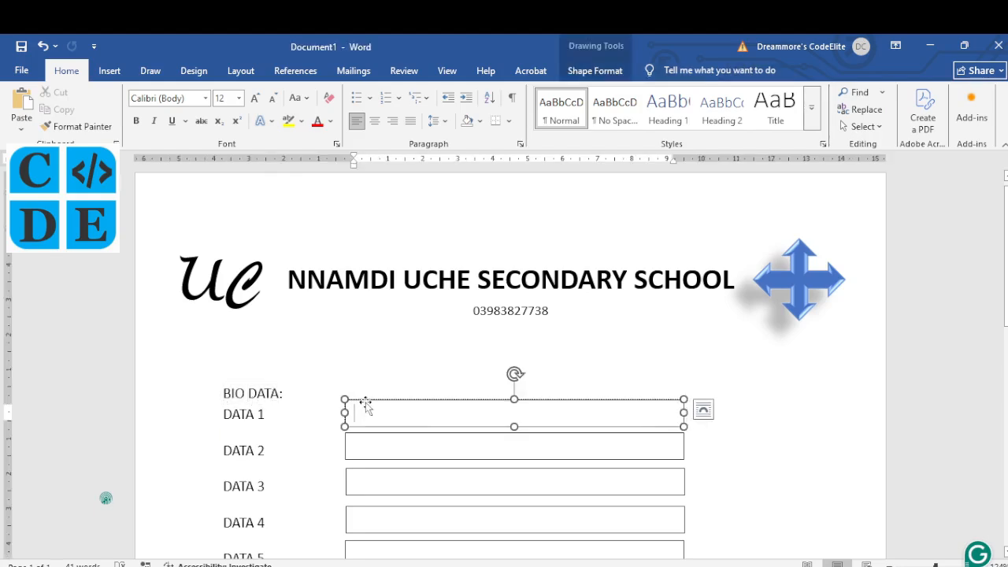
{"action": "left_click", "coordinate": [265, 392]}
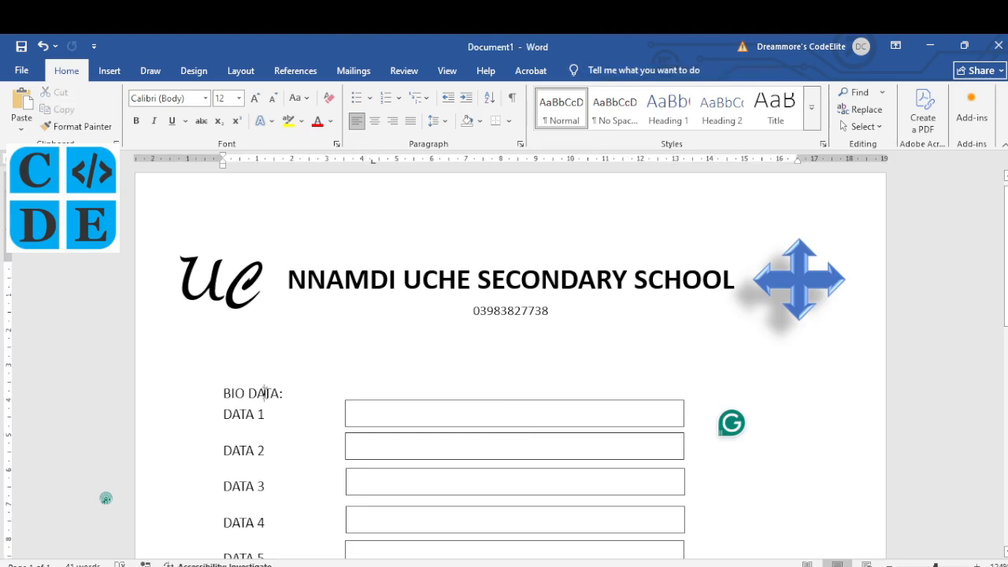
{"action": "left_click", "coordinate": [223, 393], "text": "shift"}
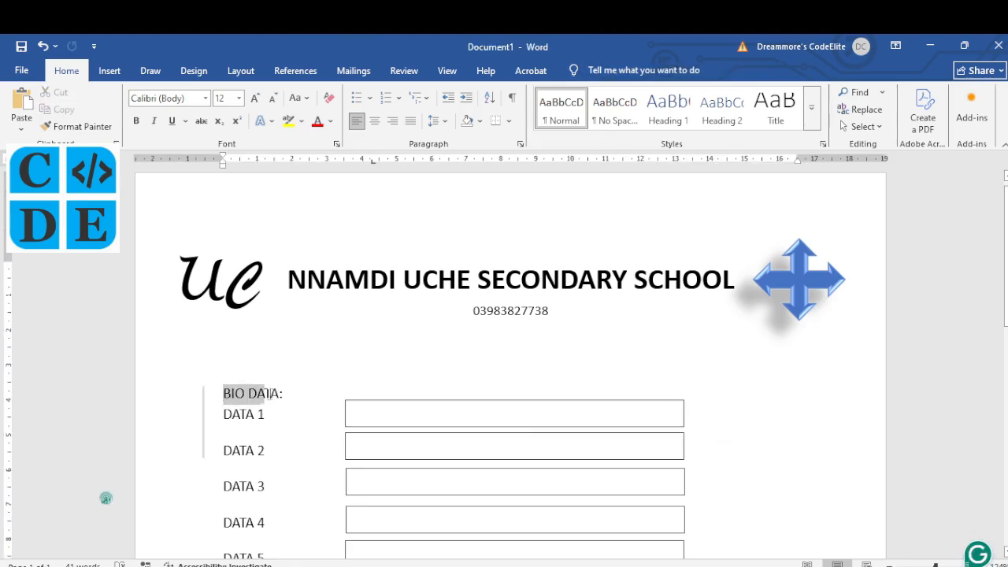
{"action": "left_click_drag", "start_coordinate": [269, 393], "coordinate": [274, 389]}
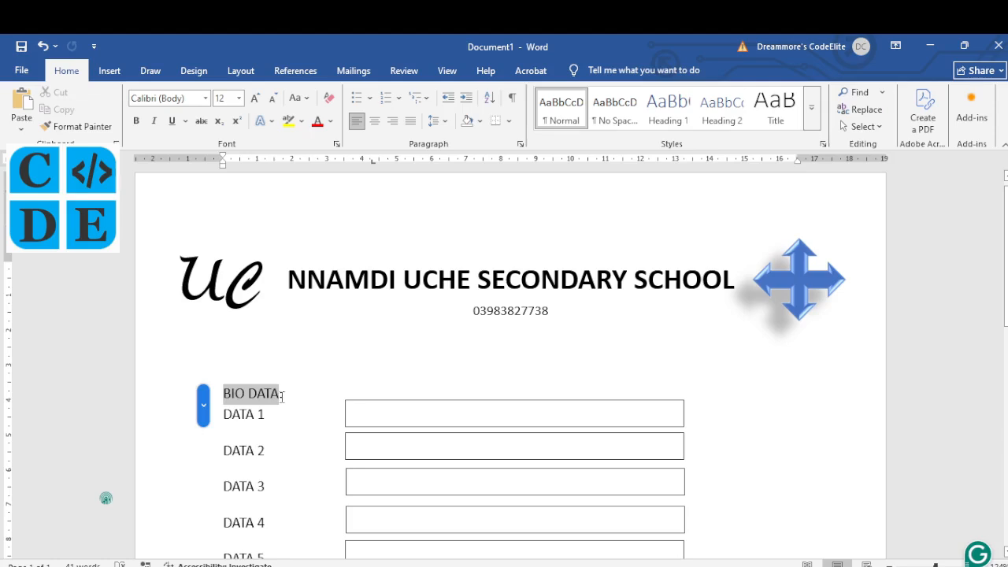
{"action": "left_click_drag", "start_coordinate": [282, 396], "coordinate": [284, 395]}
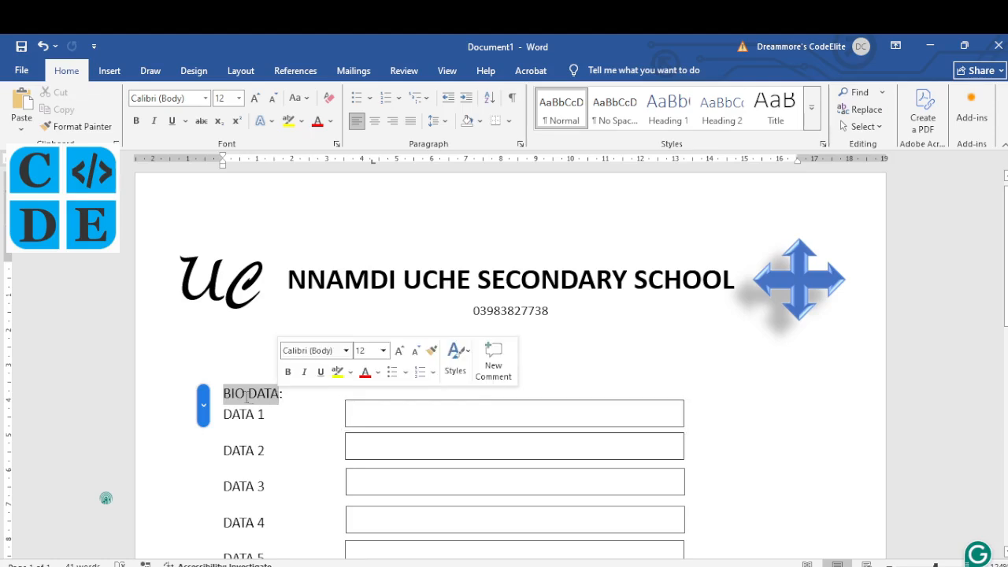
{"action": "left_click", "coordinate": [246, 395]}
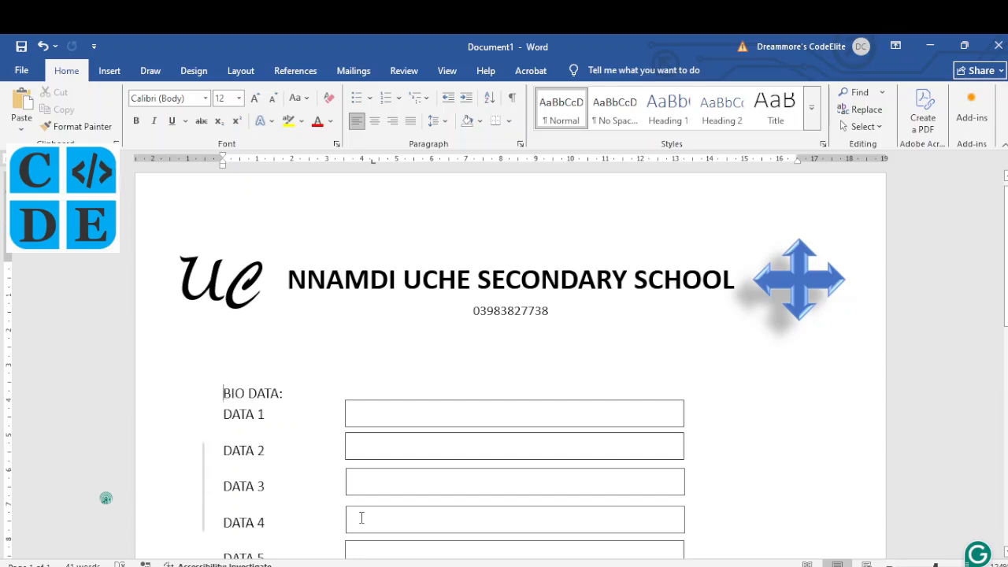
{"action": "double_click", "coordinate": [225, 393]}
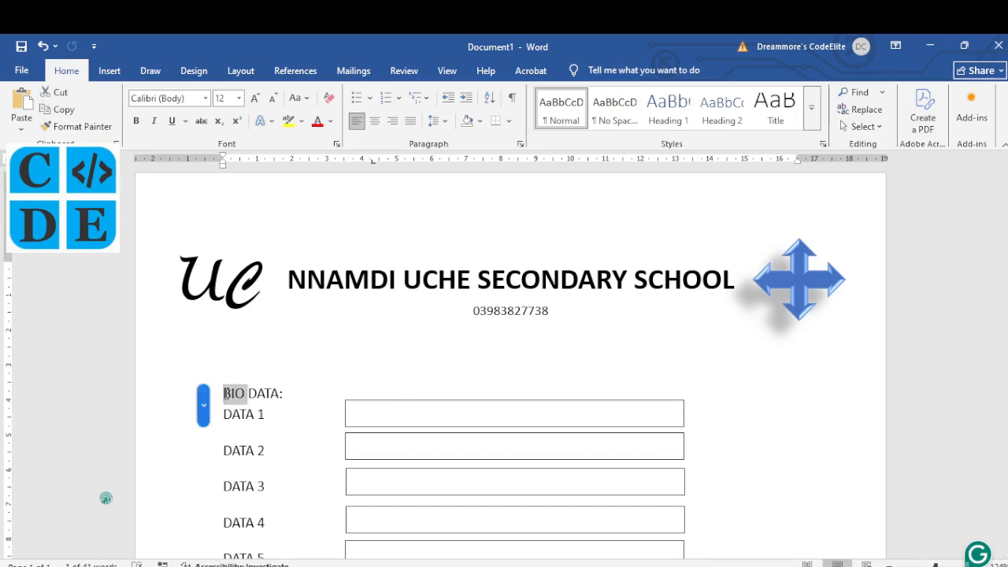
{"action": "key", "text": "ctrl+shift+Right"}
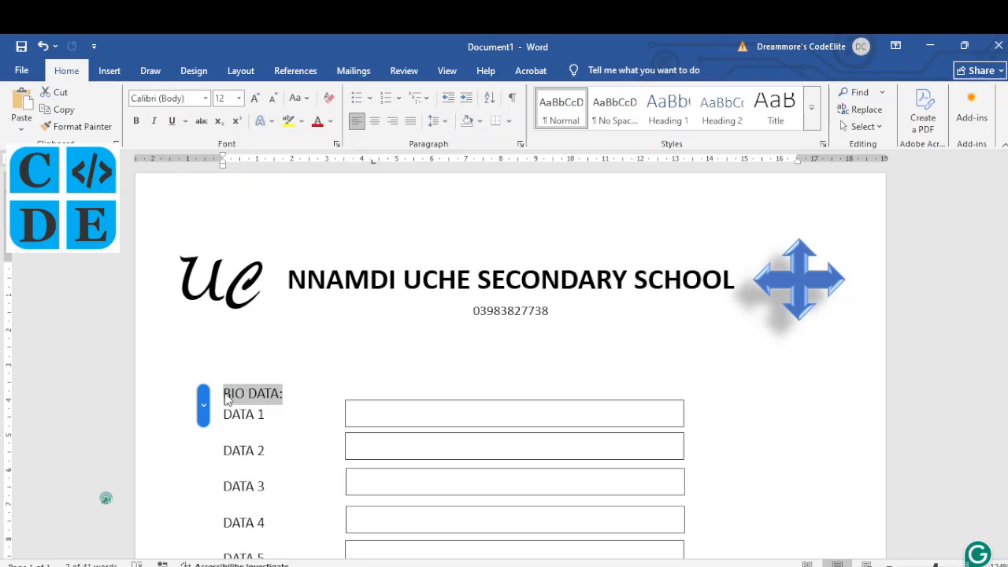
{"action": "left_click", "coordinate": [225, 396]}
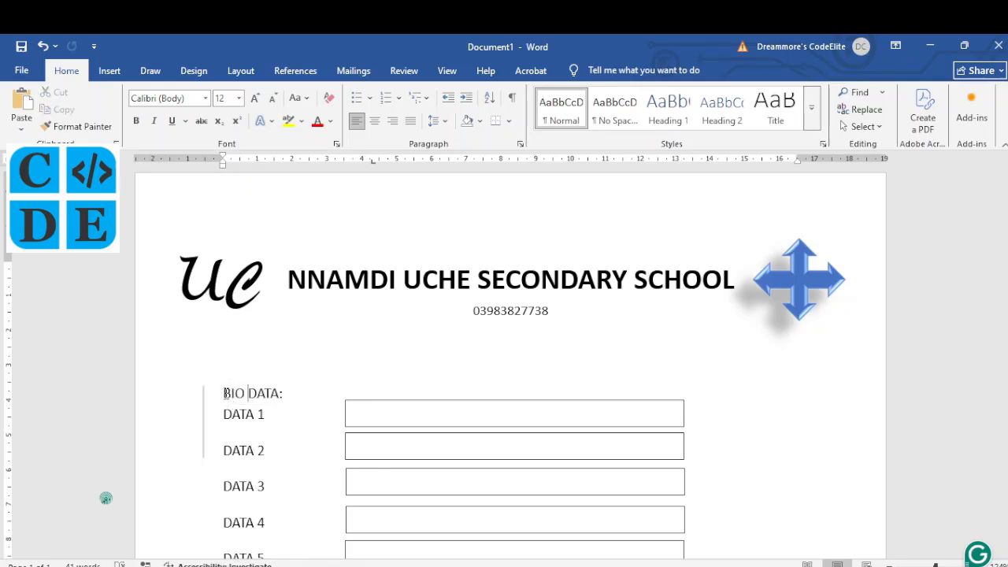
{"action": "triple_click", "coordinate": [225, 393]}
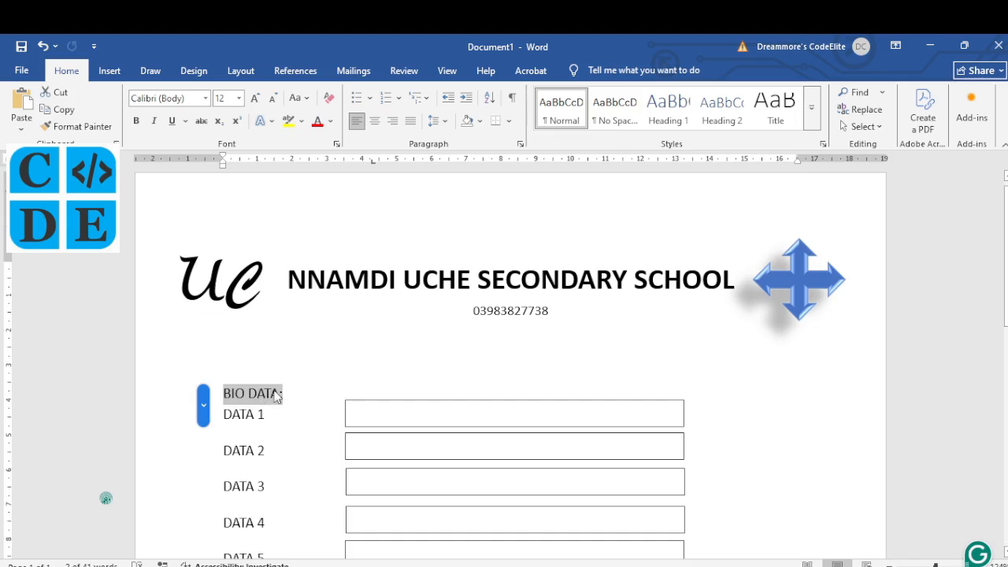
{"action": "left_click", "coordinate": [204, 98]}
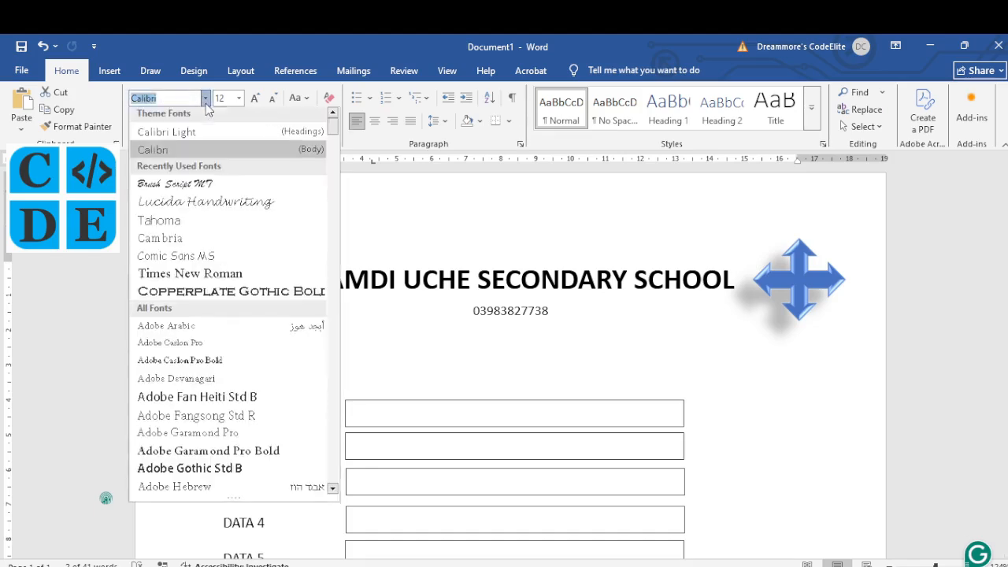
{"action": "type", "text": "Tahoma"}
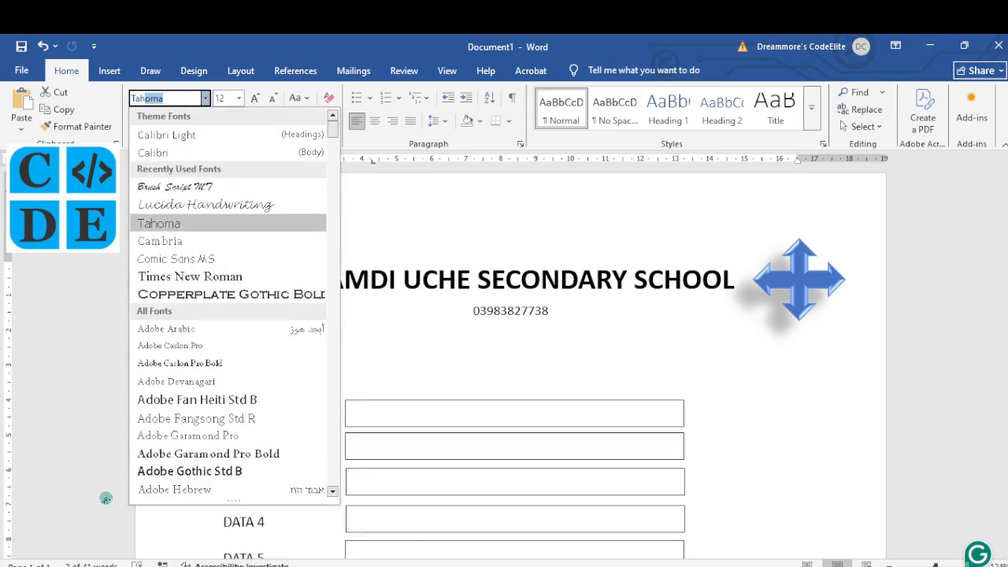
{"action": "key", "text": "Return"}
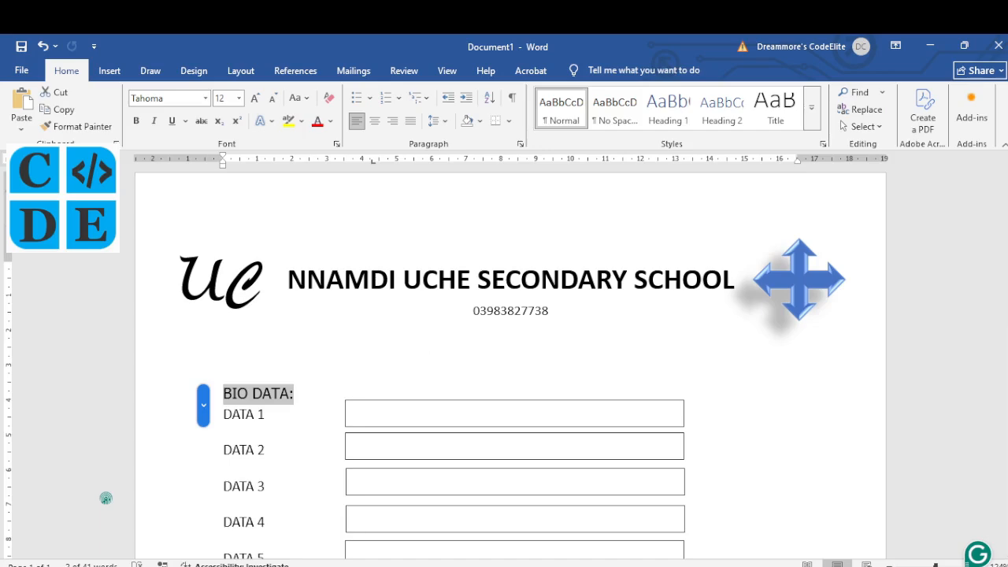
Step: After rechecking the PDF, make the BIO DATA: heading size 18, bold and italic
{"action": "key", "text": "alt+Tab"}
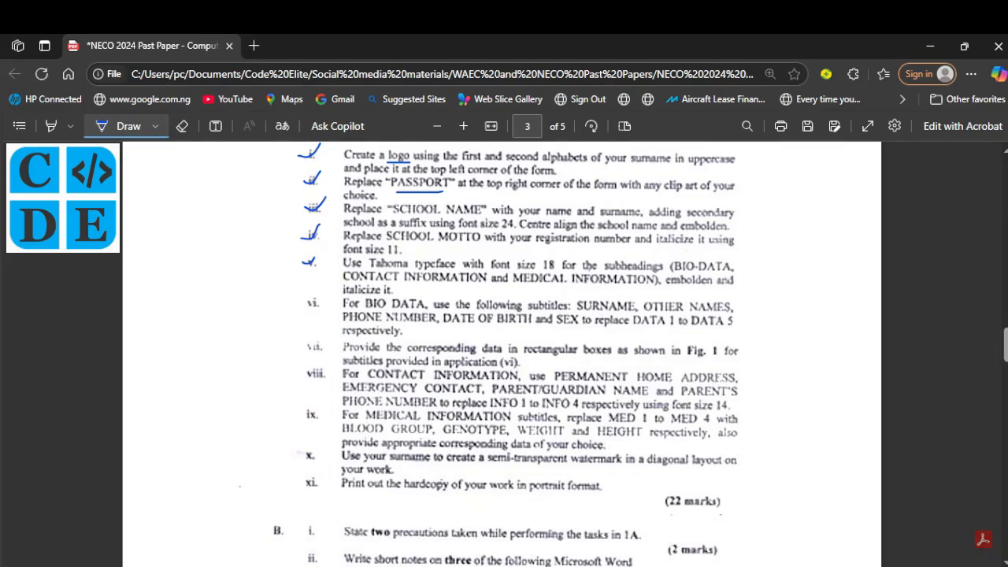
{"action": "key", "text": "alt+Tab"}
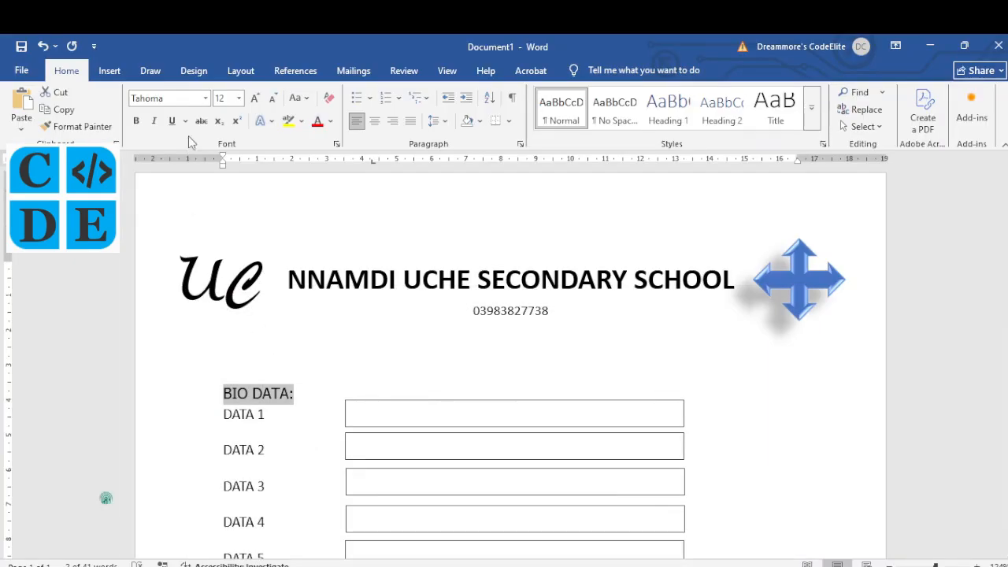
{"action": "left_click", "coordinate": [240, 98]}
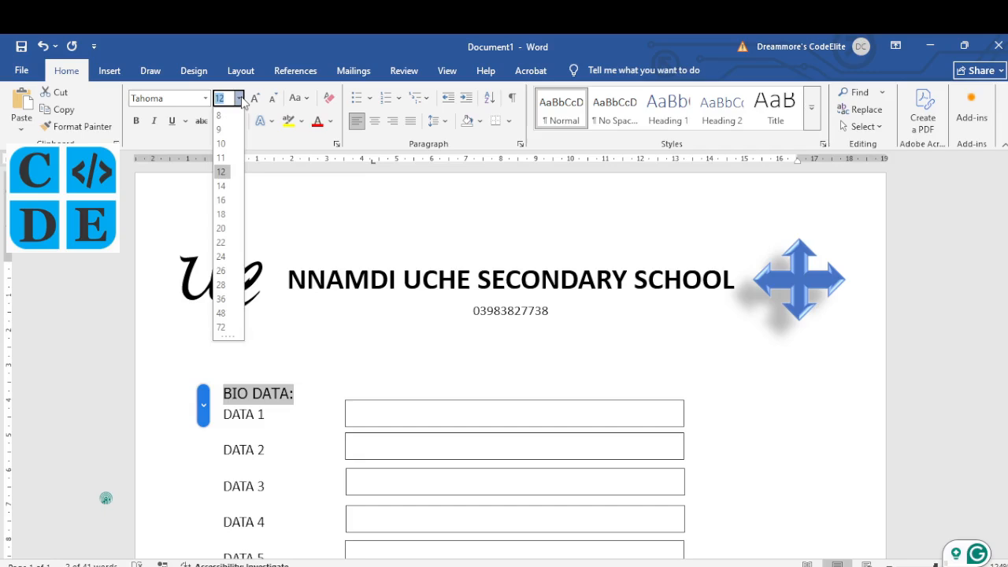
{"action": "type", "text": "18"}
{"action": "key", "text": "Return"}
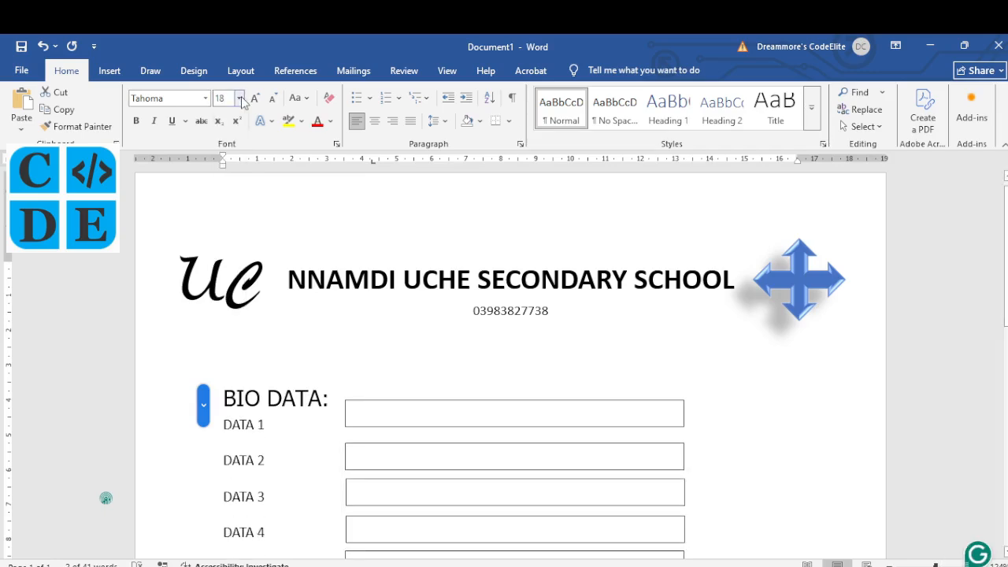
{"action": "left_click", "coordinate": [136, 122]}
{"action": "left_click", "coordinate": [154, 122]}
{"action": "scroll", "coordinate": [369, 323], "scroll_direction": "down", "scroll_amount": 3}
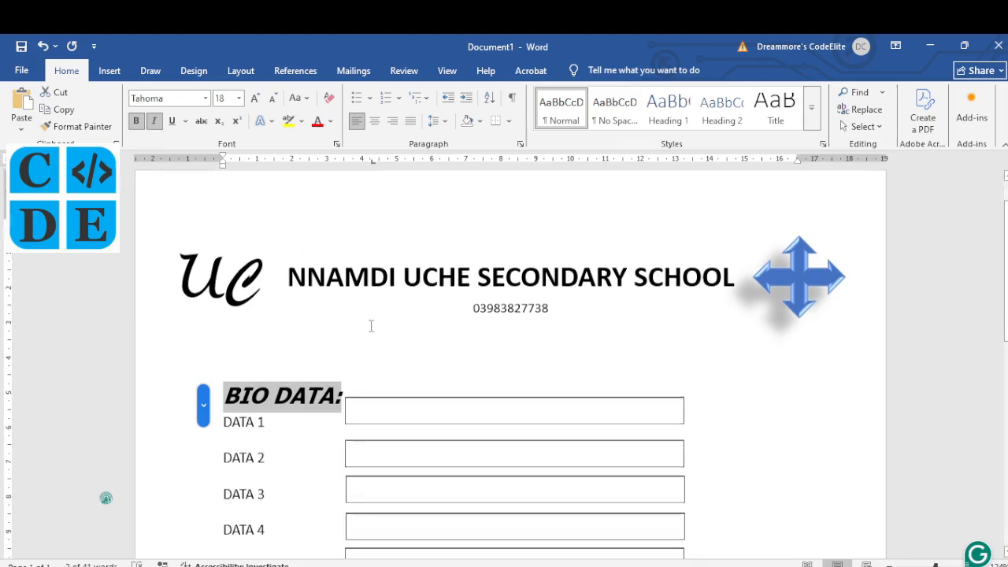
{"action": "scroll", "coordinate": [371, 325], "scroll_direction": "down", "scroll_amount": 2}
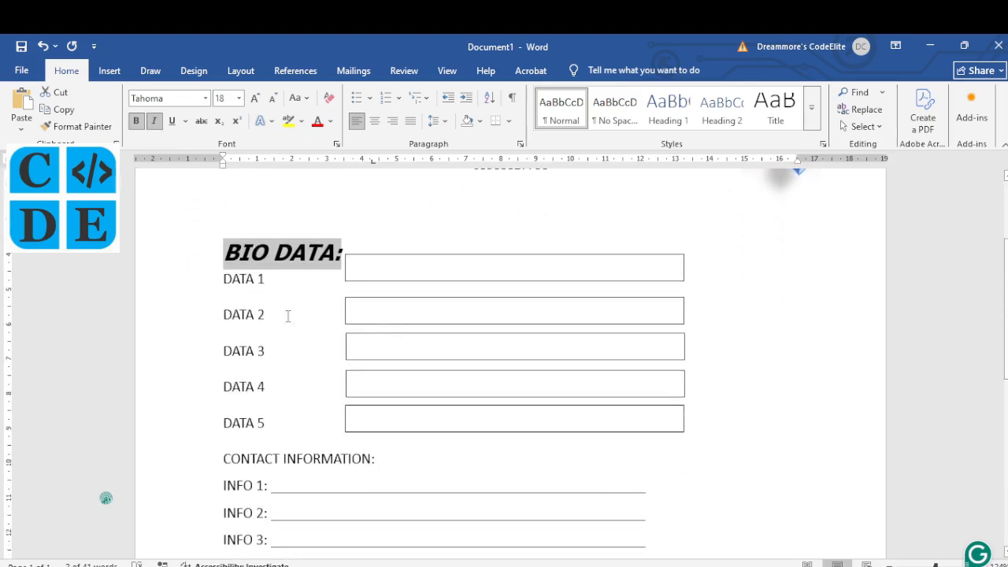
{"action": "left_click", "coordinate": [248, 281]}
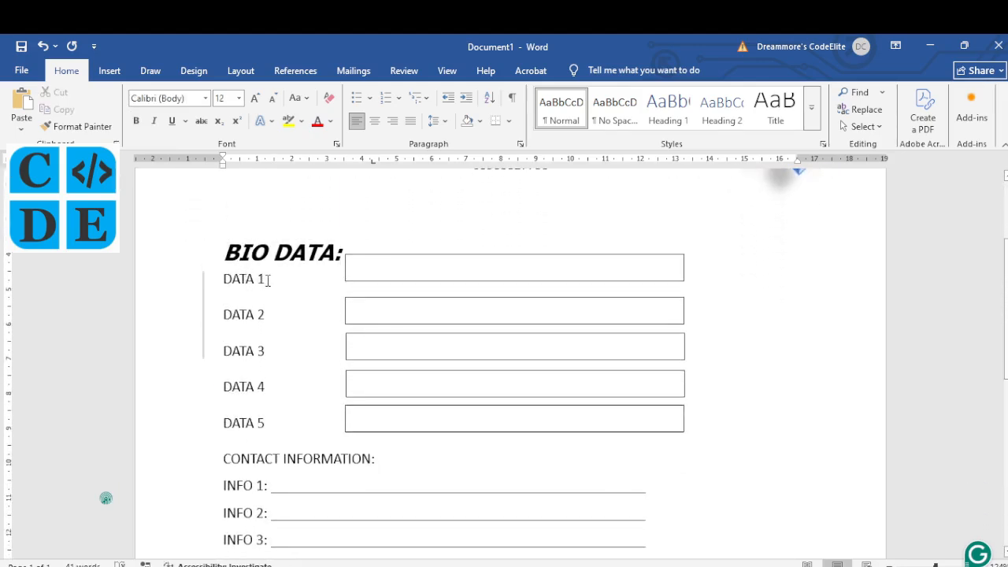
Step: Format the CONTACT INFORMATION heading as Tahoma 18, bold and italic
{"action": "scroll", "coordinate": [320, 394], "scroll_direction": "down", "scroll_amount": 4}
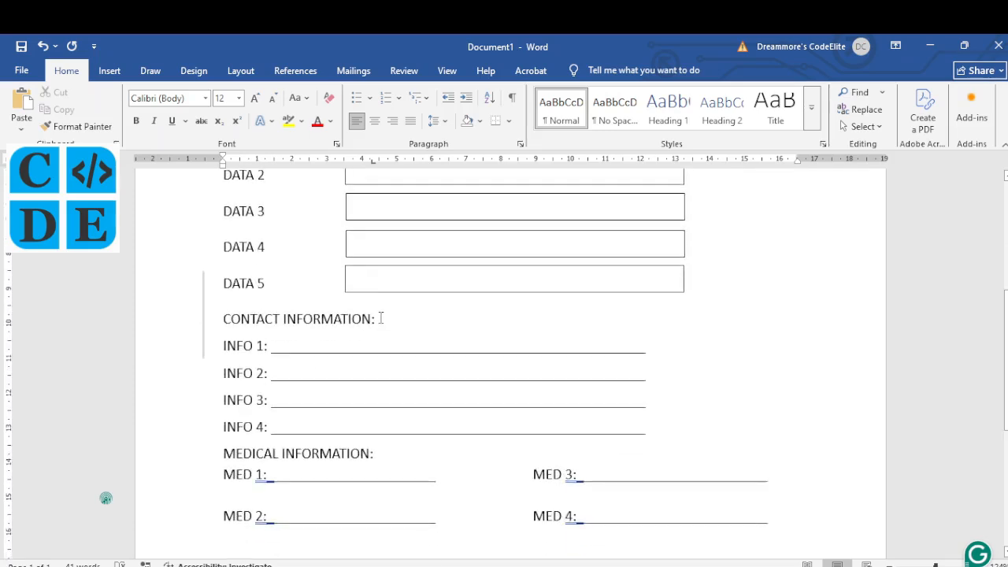
{"action": "left_click_drag", "start_coordinate": [378, 318], "coordinate": [271, 318]}
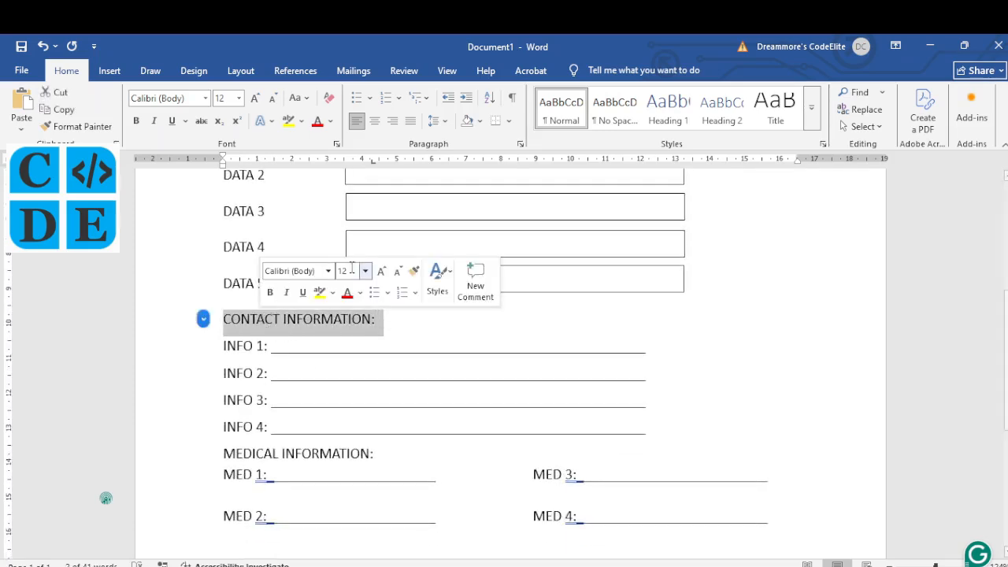
{"action": "left_click", "coordinate": [365, 271]}
{"action": "type", "text": "18"}
{"action": "left_click", "coordinate": [365, 272]}
{"action": "left_click", "coordinate": [328, 272]}
{"action": "type", "text": "Tahoma"}
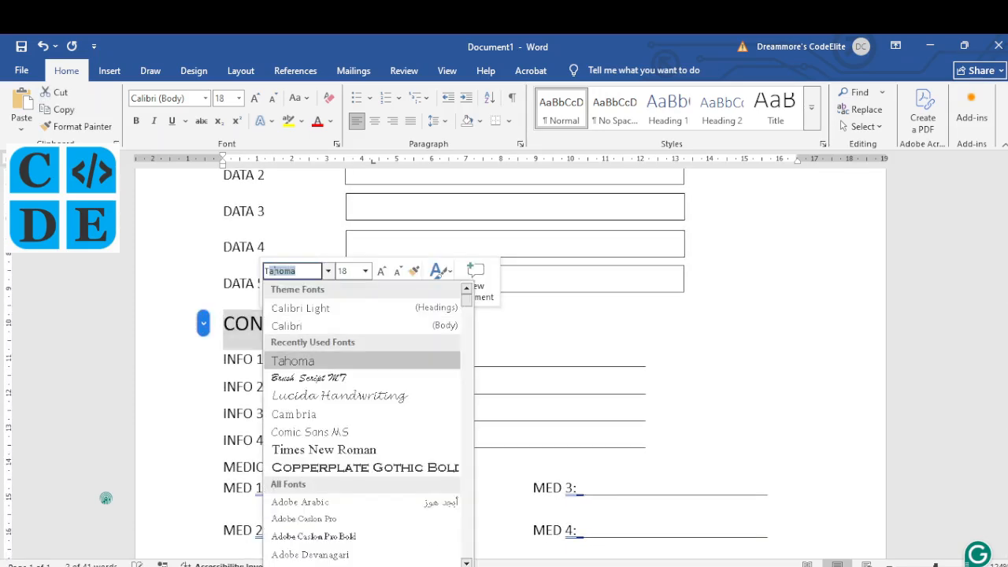
{"action": "left_click", "coordinate": [329, 273]}
{"action": "left_click", "coordinate": [271, 292]}
{"action": "left_click", "coordinate": [284, 292]}
{"action": "left_click", "coordinate": [299, 413]}
Step: Format the MEDICAL INFORMATION heading as bold italic Tahoma at size 18
{"action": "scroll", "coordinate": [300, 413], "scroll_direction": "down", "scroll_amount": 4}
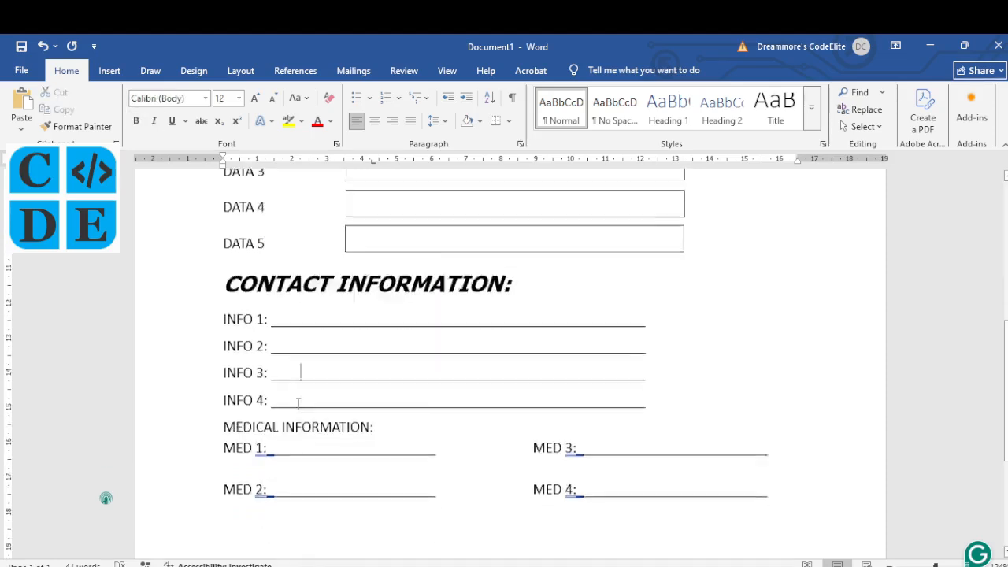
{"action": "left_click_drag", "start_coordinate": [375, 334], "coordinate": [231, 336]}
{"action": "left_click", "coordinate": [263, 310]}
{"action": "left_click", "coordinate": [279, 310]}
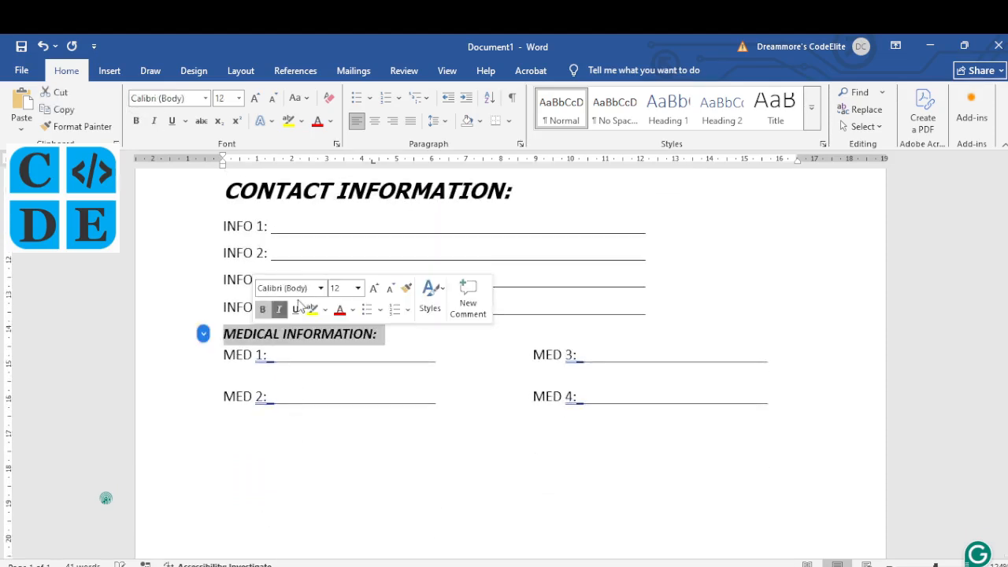
{"action": "left_click", "coordinate": [322, 290]}
{"action": "type", "text": "Tahoma"}
{"action": "left_click", "coordinate": [323, 290]}
{"action": "left_click", "coordinate": [358, 288]}
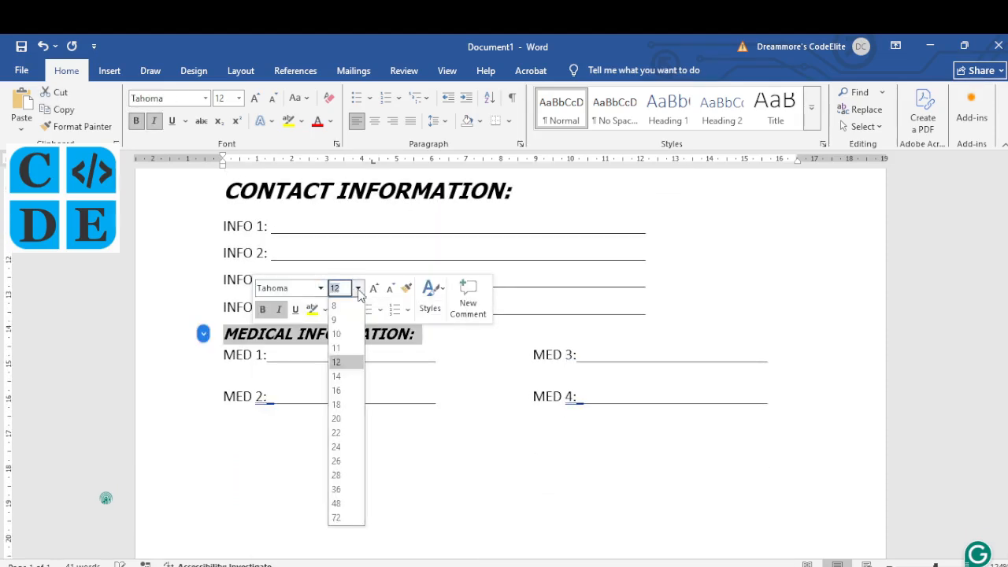
{"action": "left_click", "coordinate": [341, 405]}
{"action": "scroll", "coordinate": [446, 391], "scroll_direction": "up", "scroll_amount": 3}
{"action": "scroll", "coordinate": [447, 391], "scroll_direction": "up", "scroll_amount": 5}
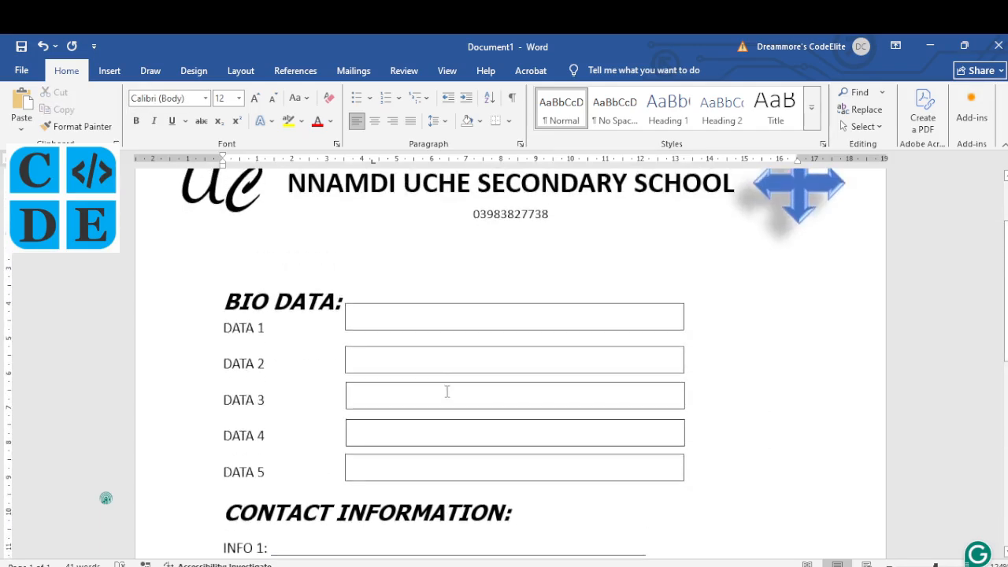
Step: Select the DATA 1 box, then switch to the NECO past-paper PDF in Edge
{"action": "scroll", "coordinate": [446, 394], "scroll_direction": "down", "scroll_amount": 1}
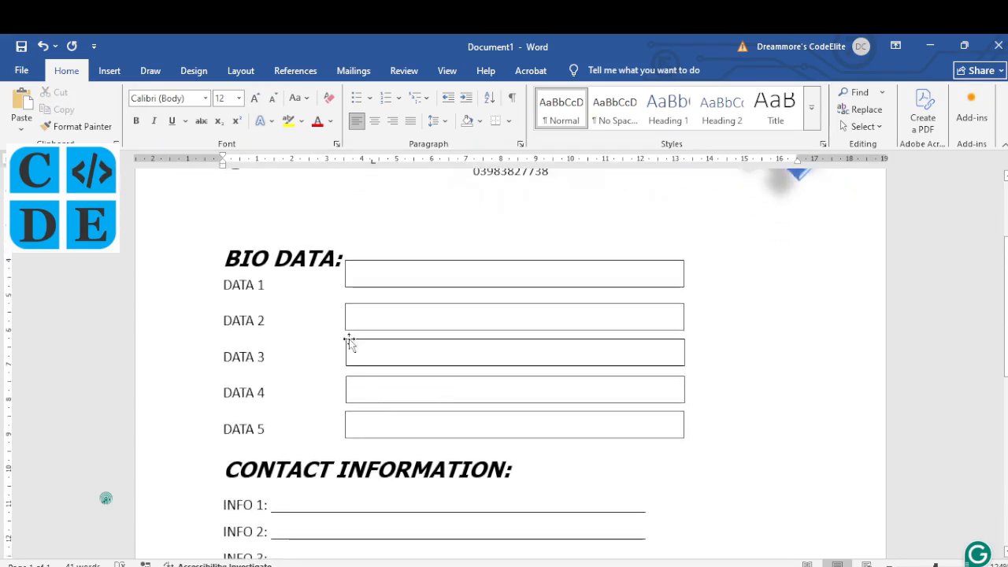
{"action": "left_click", "coordinate": [359, 287]}
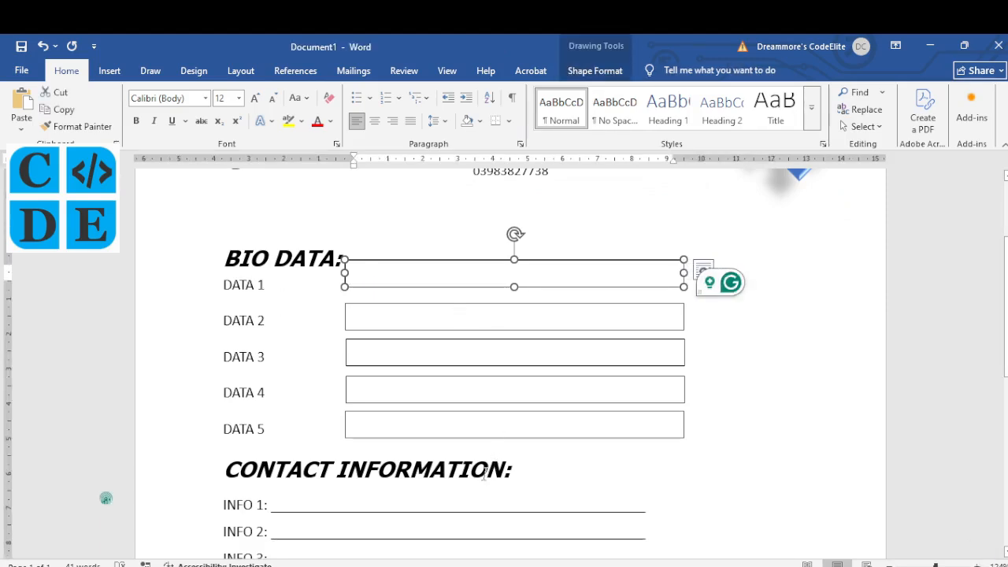
{"action": "mouse_move", "coordinate": [414, 565]}
{"action": "left_click", "coordinate": [414, 543]}
{"action": "scroll", "coordinate": [432, 386], "scroll_direction": "down", "scroll_amount": 1}
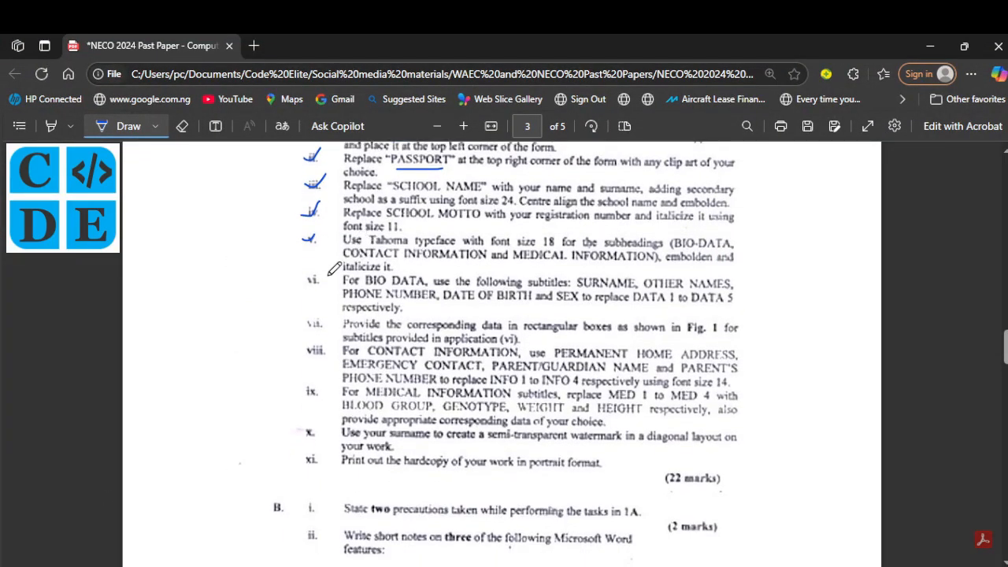
Step: Draw a tick beside instruction vi in the NECO PDF
{"action": "scroll", "coordinate": [334, 269], "scroll_direction": "down", "scroll_amount": 1}
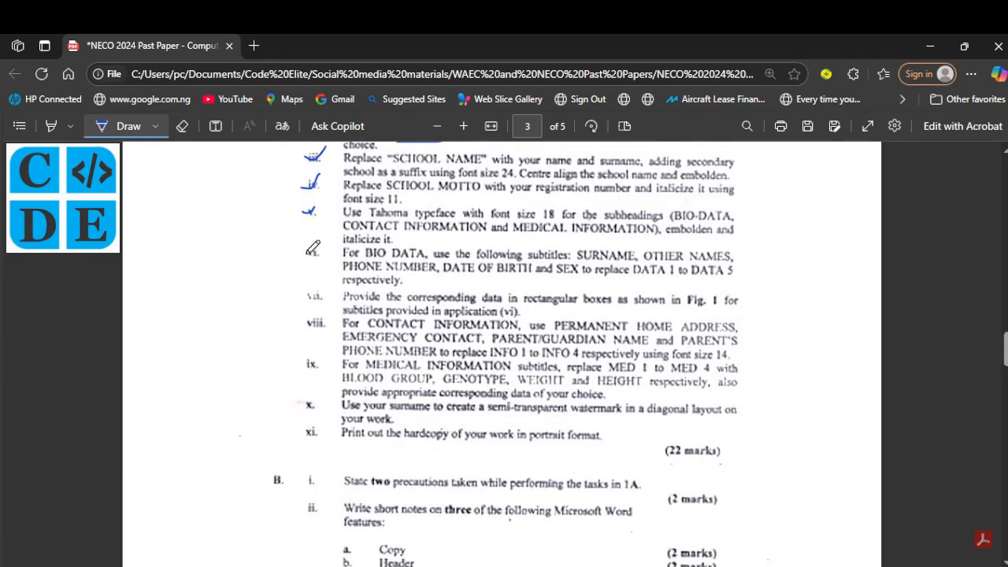
{"action": "left_click_drag", "start_coordinate": [307, 248], "coordinate": [340, 222]}
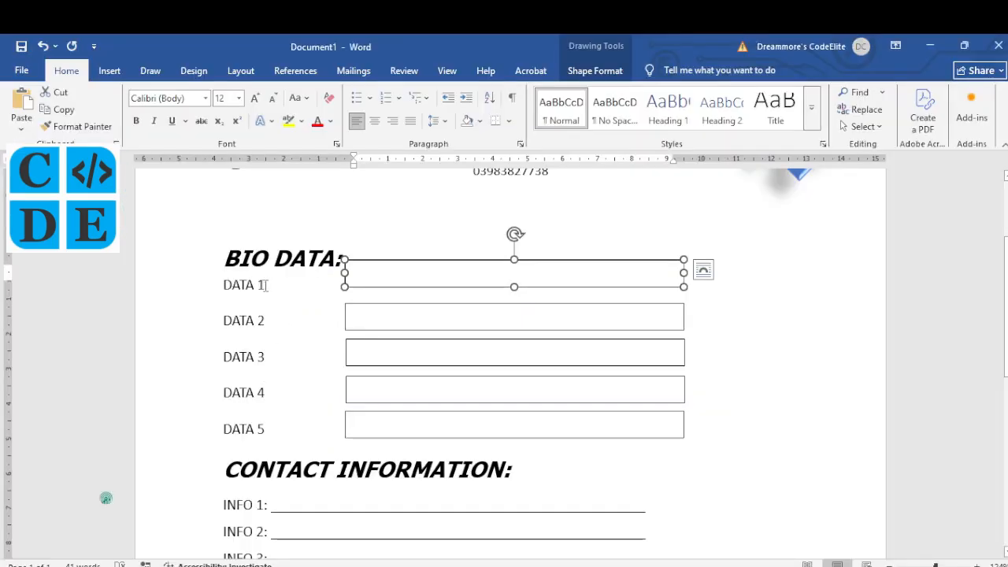
Step: Replace the DATA 1 and DATA 2 labels with SURNAME and OTHER NAMES
{"action": "left_click_drag", "start_coordinate": [268, 285], "coordinate": [232, 285]}
{"action": "left_click", "coordinate": [227, 285]}
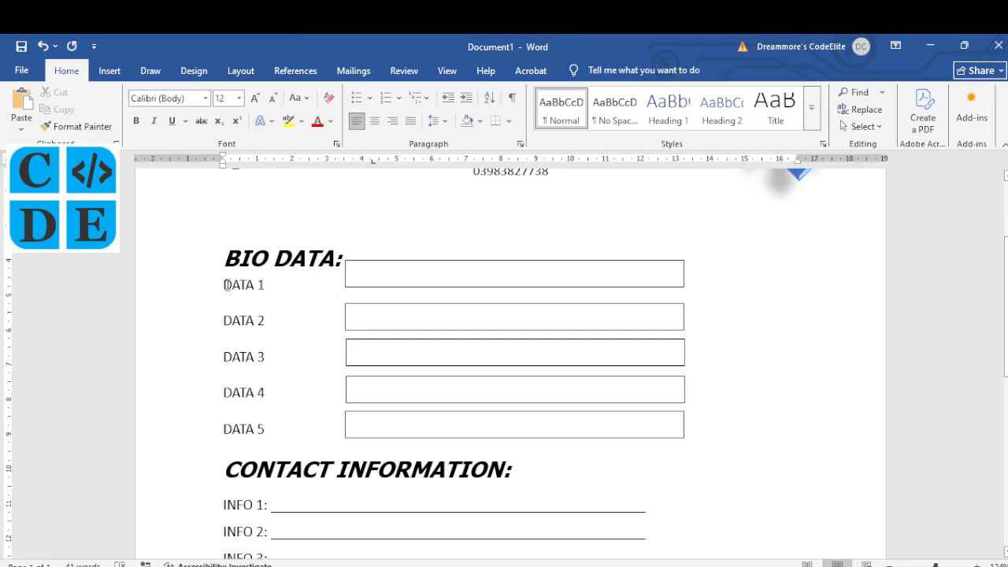
{"action": "key", "text": "Delete"}
{"action": "key", "text": "Delete"}
{"action": "key", "text": "Delete"}
{"action": "key", "text": "Delete"}
{"action": "key", "text": "Delete"}
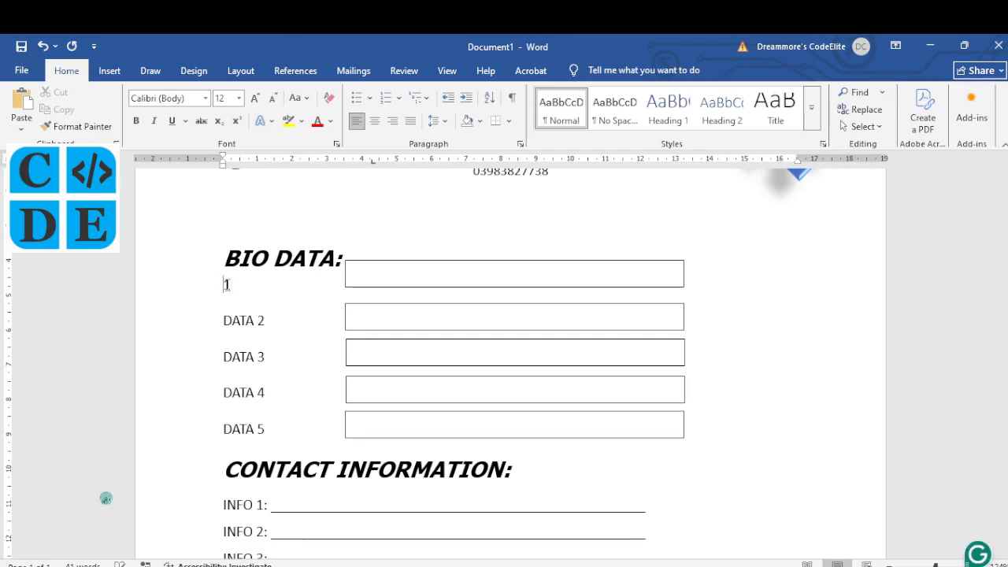
{"action": "key", "text": "Delete"}
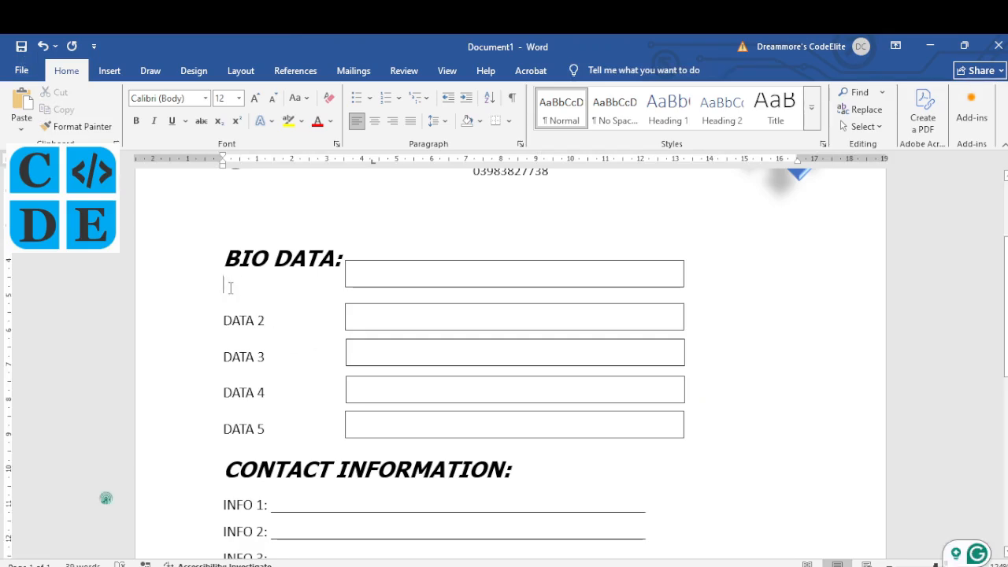
{"action": "type", "text": "SURNAME"}
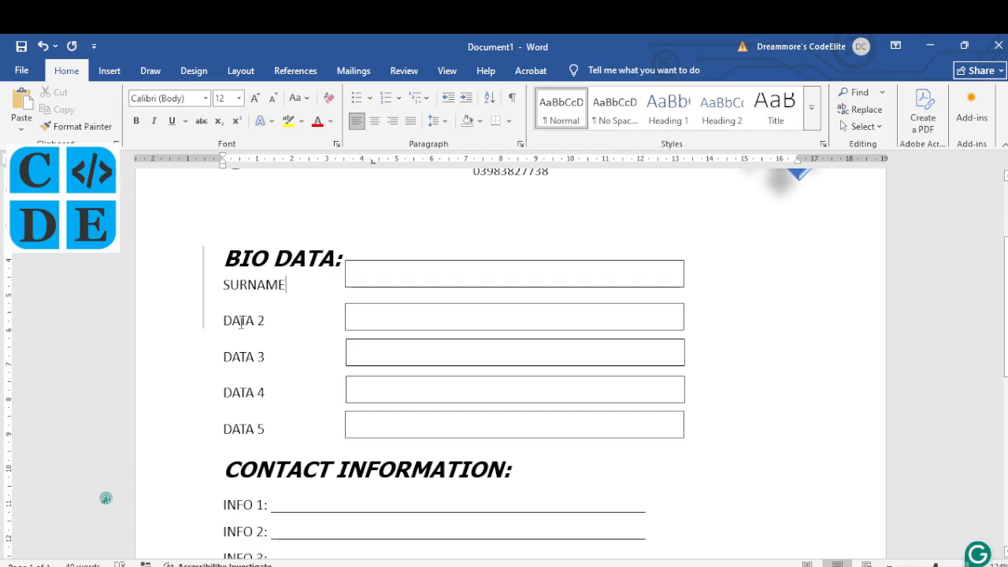
{"action": "left_click", "coordinate": [224, 321]}
{"action": "key", "text": "Delete"}
{"action": "key", "text": "Delete"}
{"action": "key", "text": "Delete"}
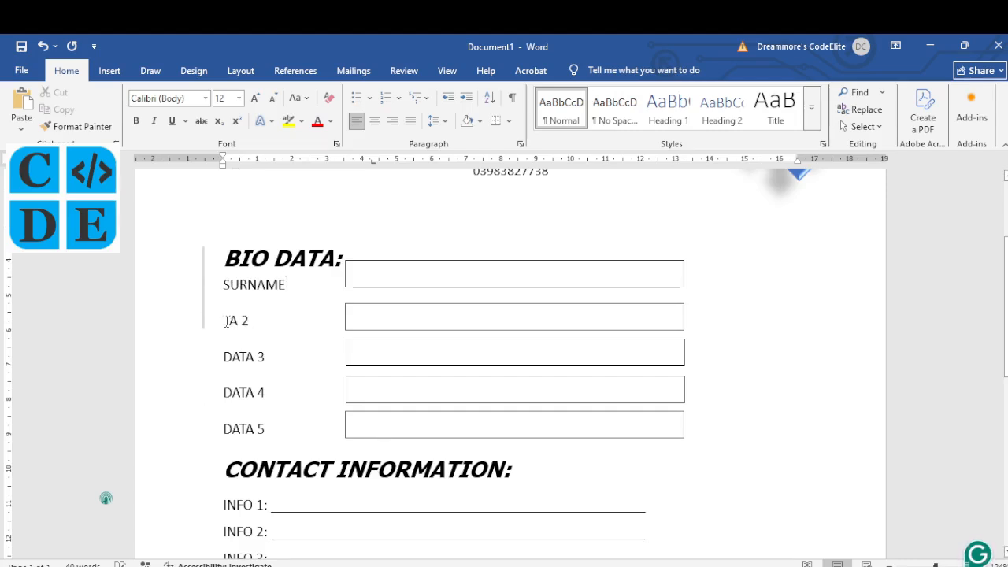
{"action": "type", "text": "OTHER NAMES"}
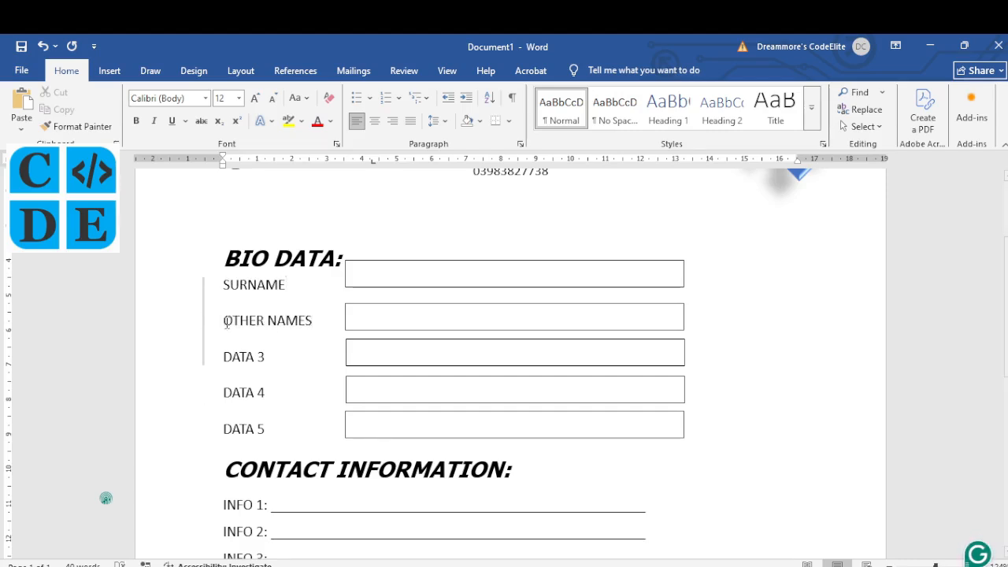
Step: Replace the DATA 3, 4 and 5 labels with PHONE NUMBER, DATE OF BIRTH and SEX
{"action": "key", "text": "Delete"}
{"action": "key", "text": "Delete"}
{"action": "key", "text": "Delete"}
{"action": "key", "text": "Delete"}
{"action": "key", "text": "Delete"}
{"action": "key", "text": "Delete"}
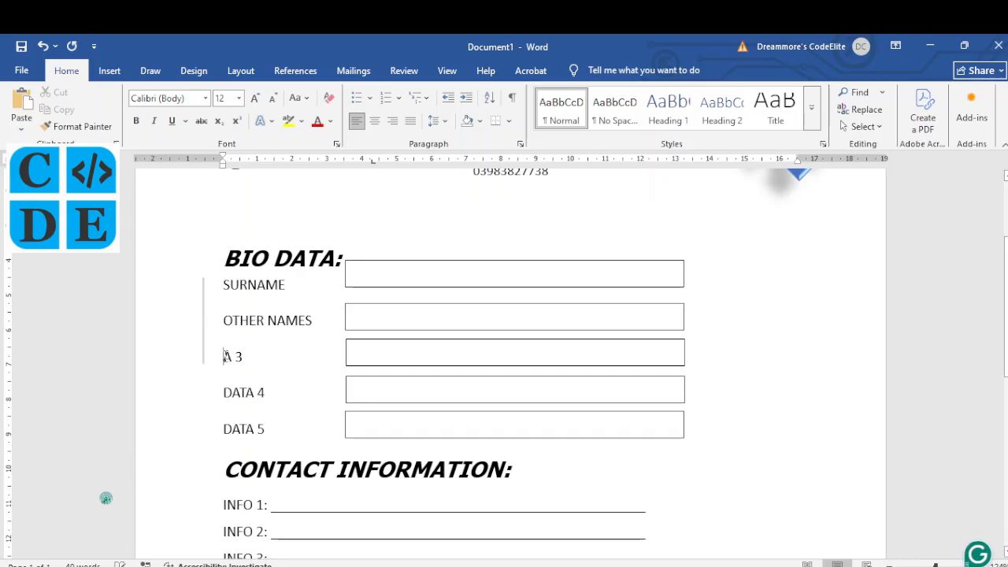
{"action": "type", "text": "PHONE NUMBER"}
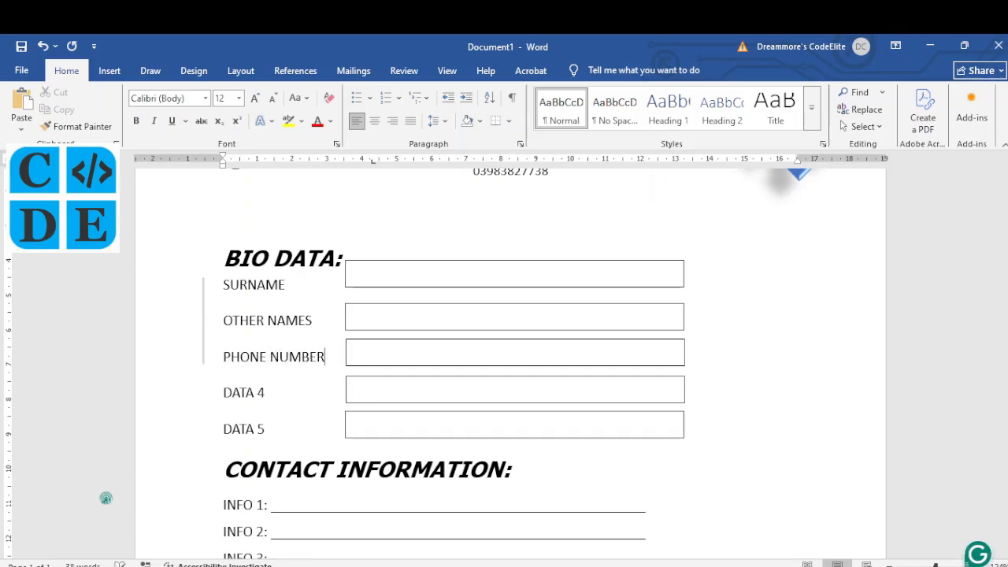
{"action": "left_click", "coordinate": [224, 393]}
{"action": "key", "text": "Delete"}
{"action": "key", "text": "Delete"}
{"action": "key", "text": "Delete"}
{"action": "key", "text": "Delete"}
{"action": "key", "text": "Delete"}
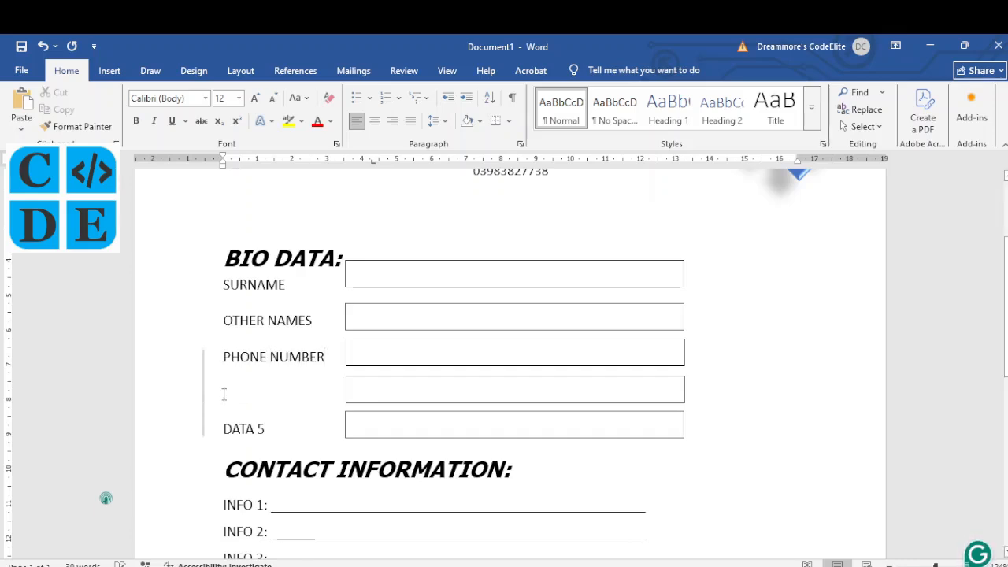
{"action": "type", "text": "DATE OF BR"}
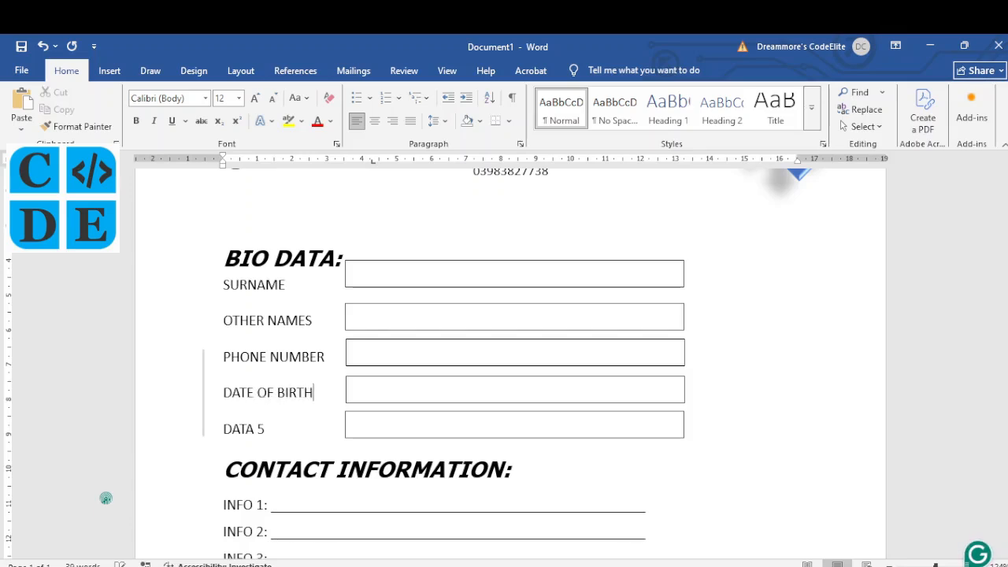
{"action": "left_click", "coordinate": [225, 428]}
{"action": "key", "text": "Delete"}
{"action": "key", "text": "Delete"}
{"action": "key", "text": "Delete"}
{"action": "key", "text": "Delete"}
{"action": "key", "text": "Delete"}
{"action": "key", "text": "Delete"}
{"action": "type", "text": "SE"}
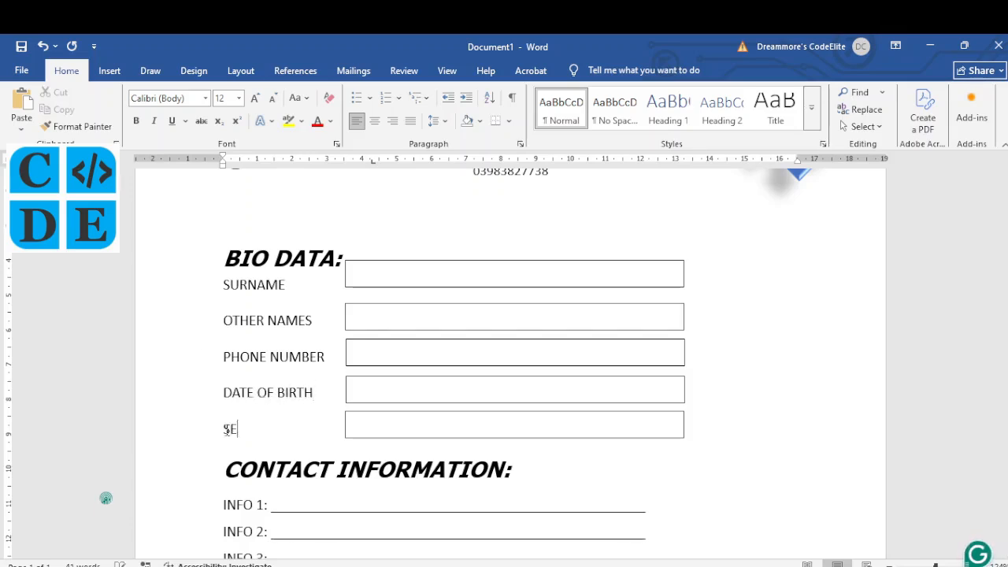
{"action": "type", "text": "X"}
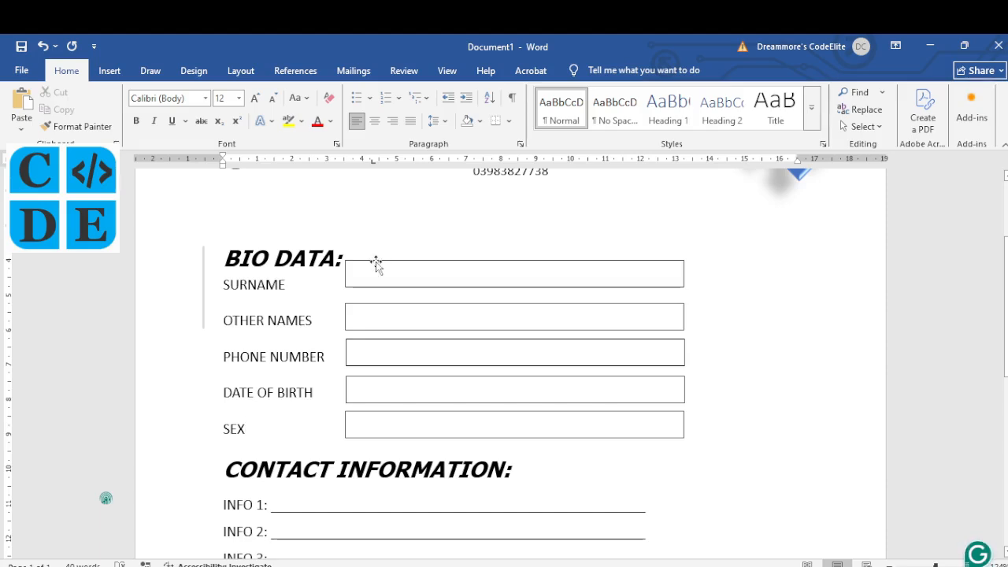
{"action": "left_click_drag", "start_coordinate": [376, 265], "coordinate": [374, 270]}
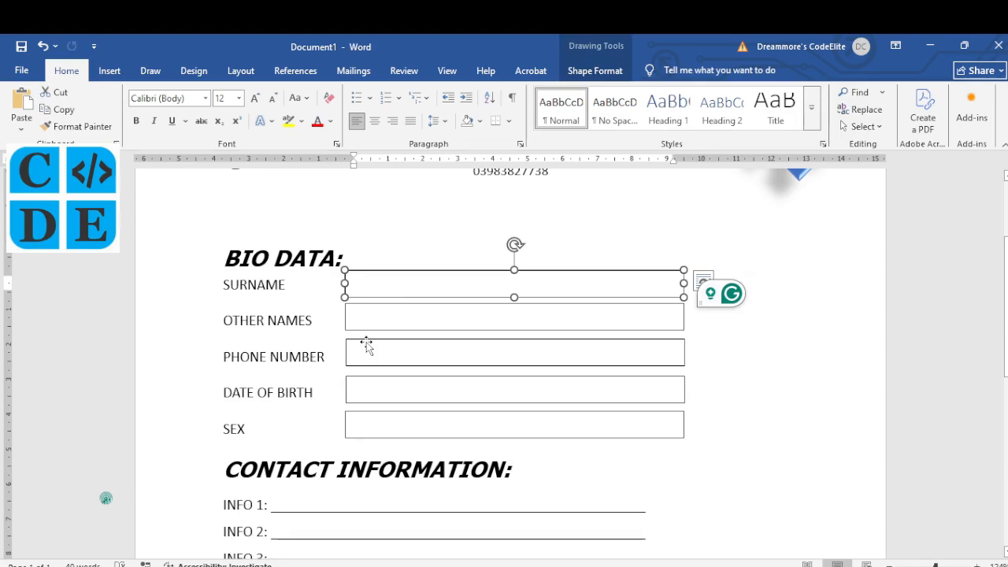
{"action": "scroll", "coordinate": [477, 416], "scroll_direction": "down", "scroll_amount": 3}
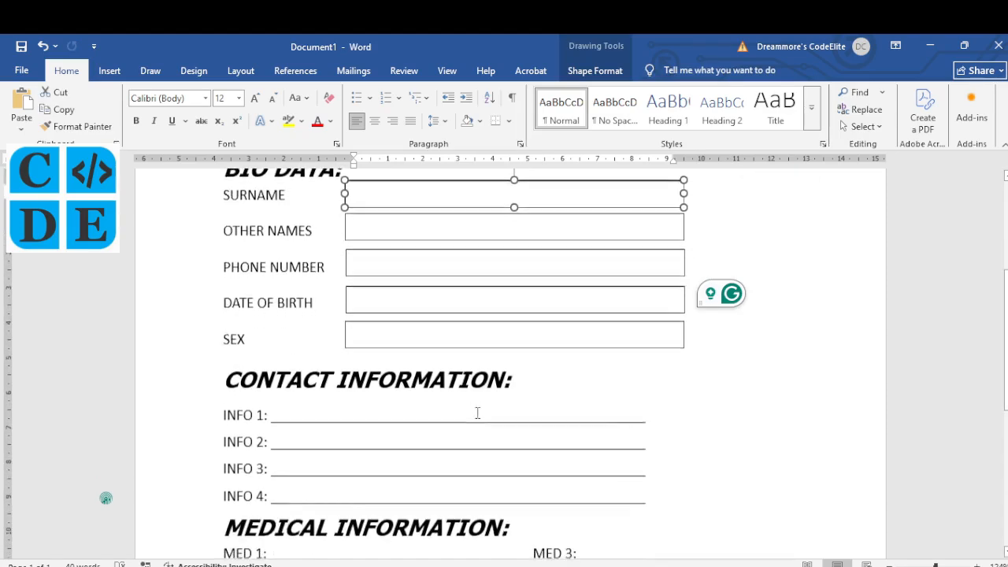
{"action": "scroll", "coordinate": [476, 413], "scroll_direction": "up", "scroll_amount": 2}
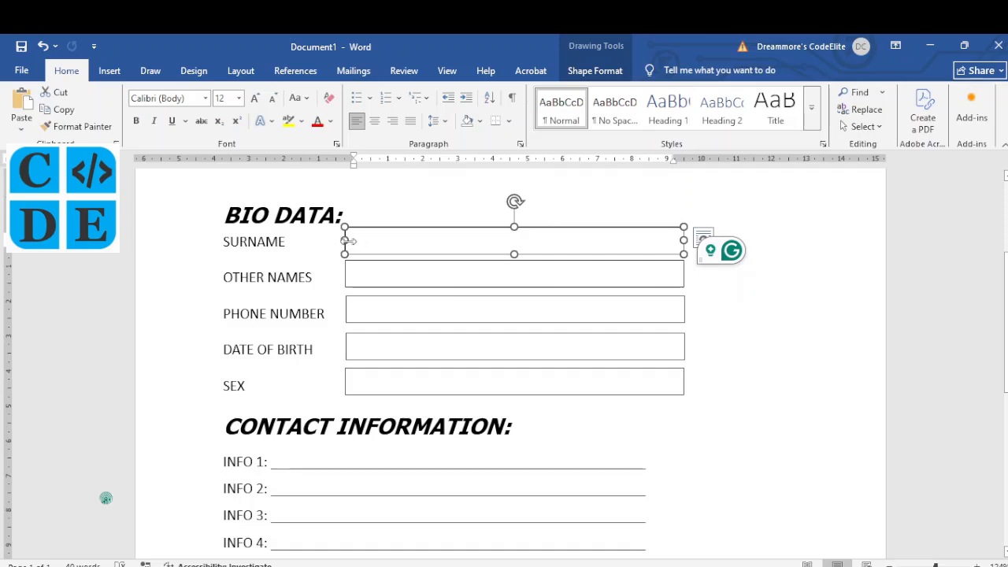
{"action": "left_click_drag", "start_coordinate": [345, 241], "coordinate": [298, 242]}
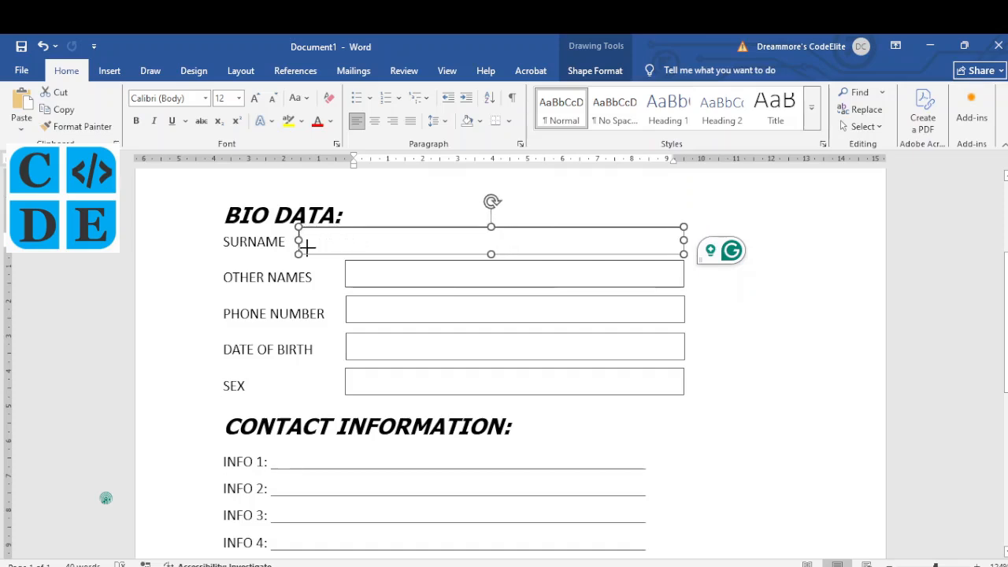
{"action": "left_click", "coordinate": [345, 278]}
{"action": "left_click_drag", "start_coordinate": [343, 274], "coordinate": [320, 272]}
{"action": "left_click", "coordinate": [344, 317]}
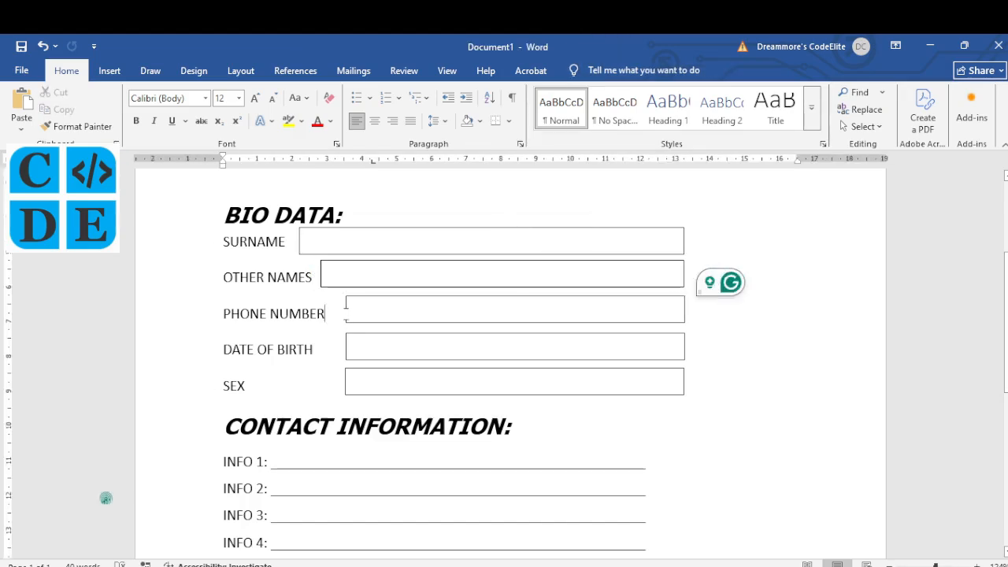
{"action": "left_click", "coordinate": [345, 315]}
{"action": "left_click_drag", "start_coordinate": [346, 309], "coordinate": [331, 308]}
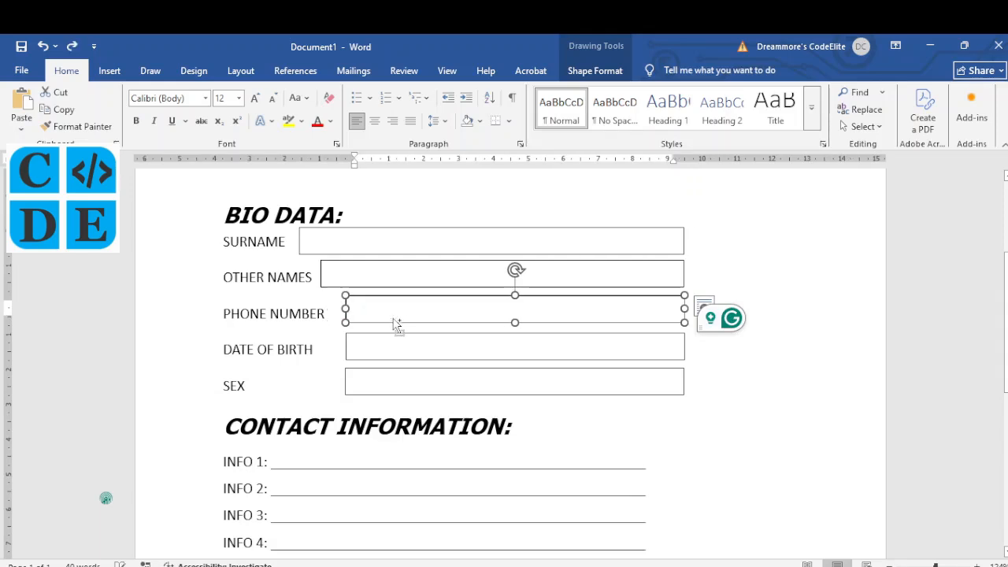
{"action": "key", "text": "ctrl+z"}
{"action": "key", "text": "ctrl+z"}
{"action": "key", "text": "ctrl+z"}
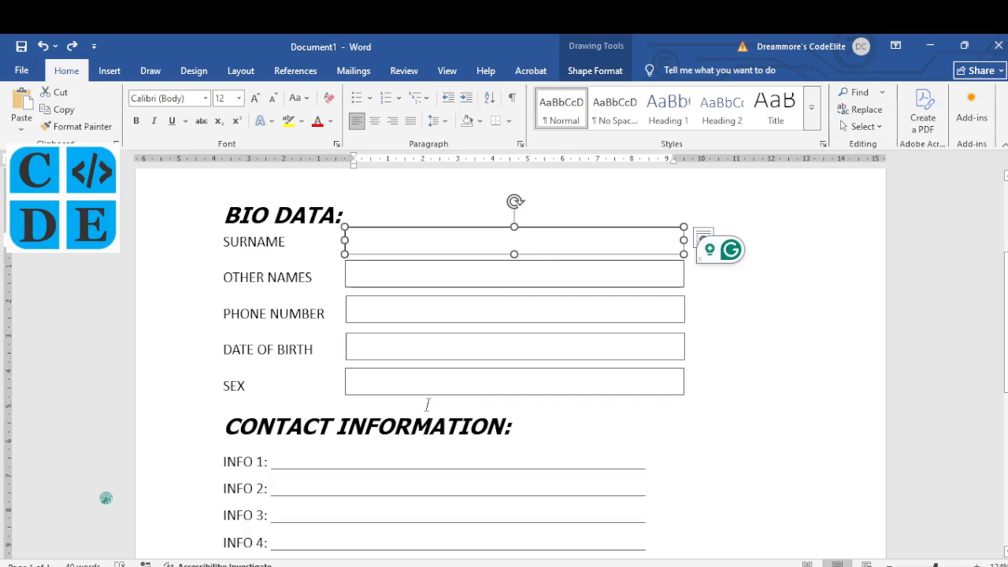
{"action": "scroll", "coordinate": [427, 405], "scroll_direction": "down", "scroll_amount": 1}
{"action": "key", "text": "alt+Tab"}
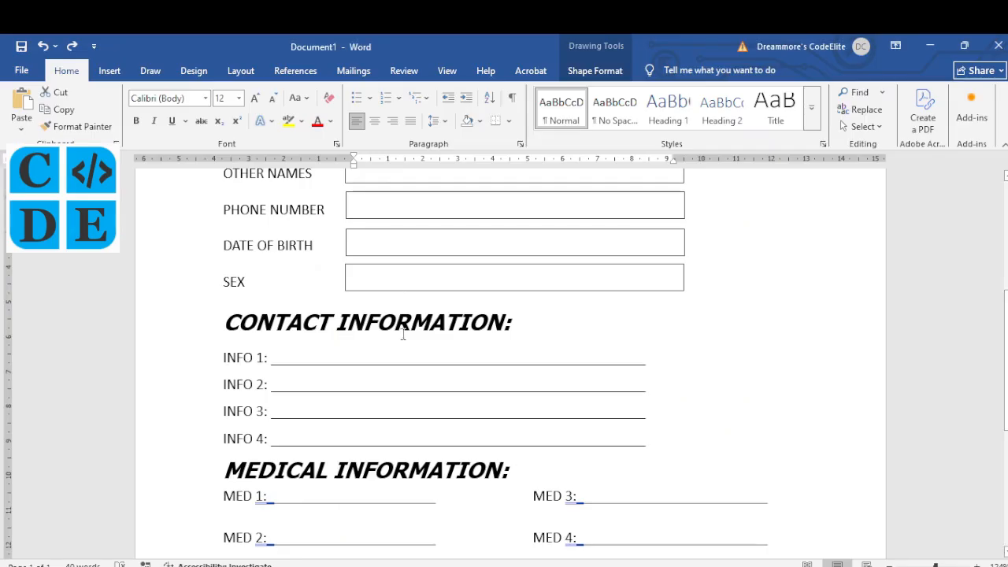
{"action": "scroll", "coordinate": [398, 304], "scroll_direction": "up", "scroll_amount": 3}
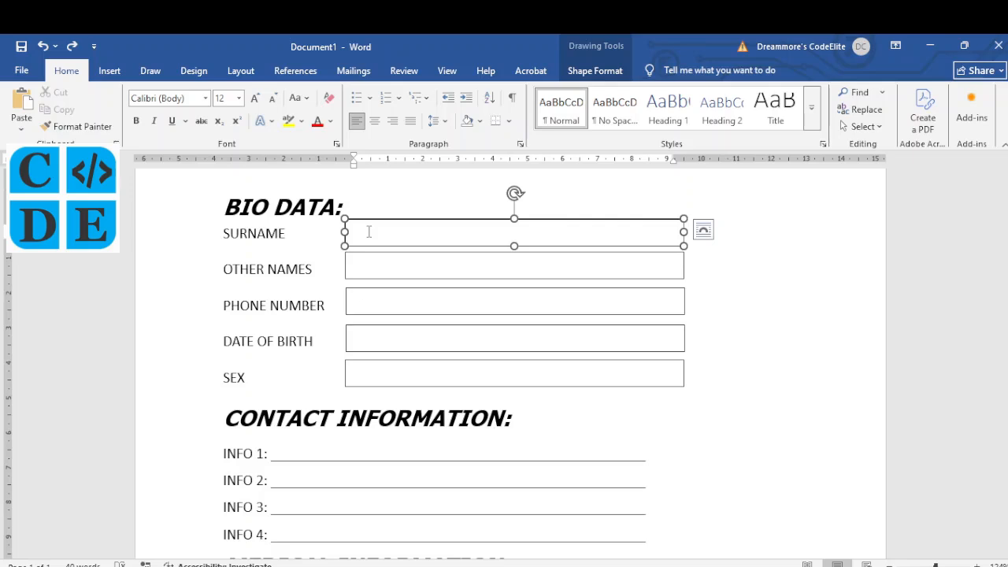
Step: Type the applicant's surname, other names and phone number into the first three boxes
{"action": "type", "text": "UCHE"}
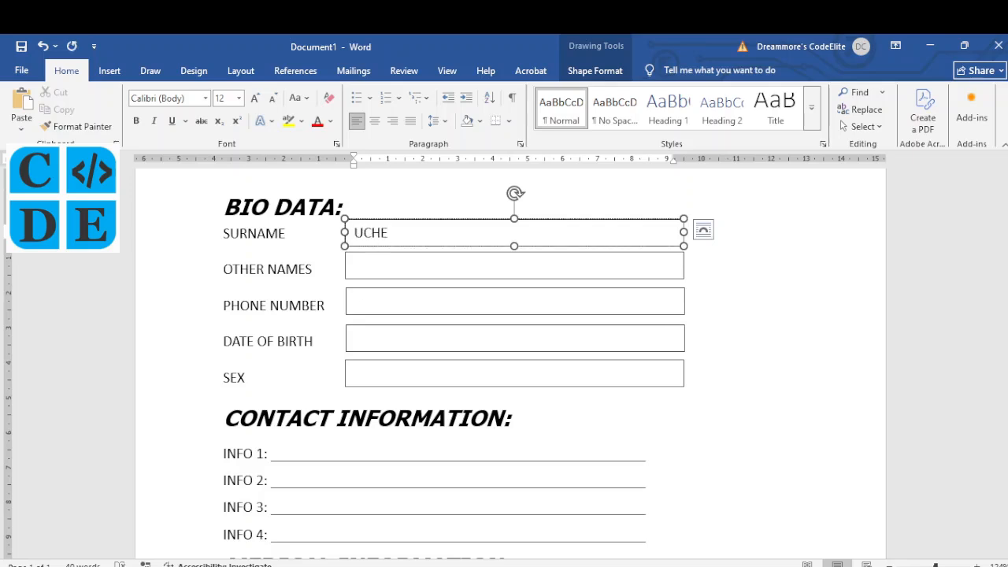
{"action": "left_click", "coordinate": [392, 260]}
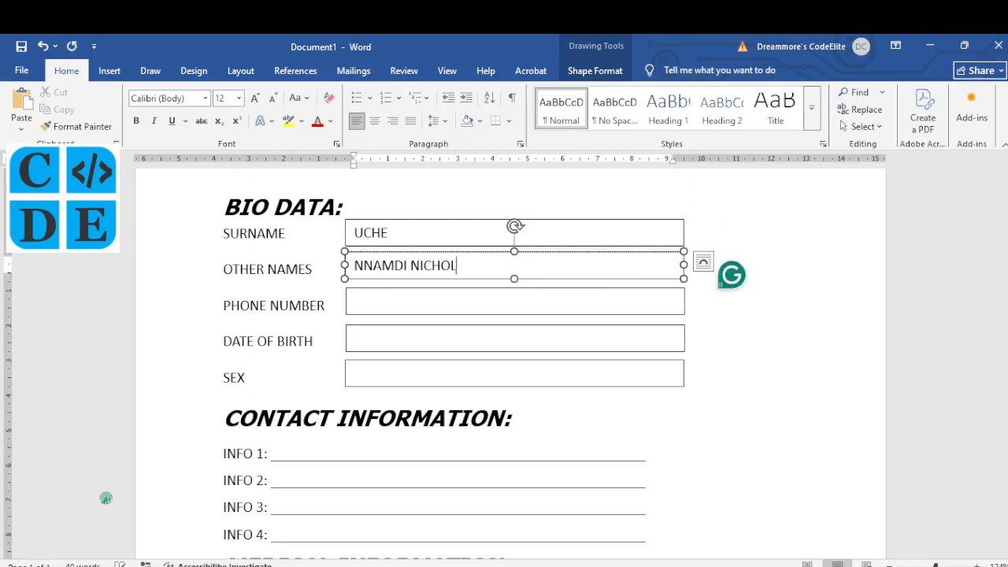
{"action": "left_click", "coordinate": [379, 298]}
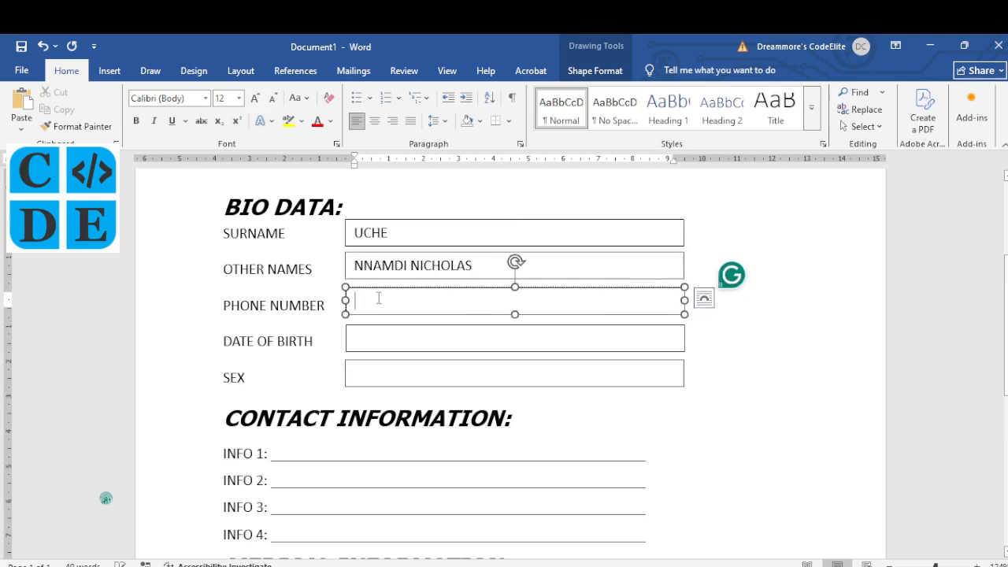
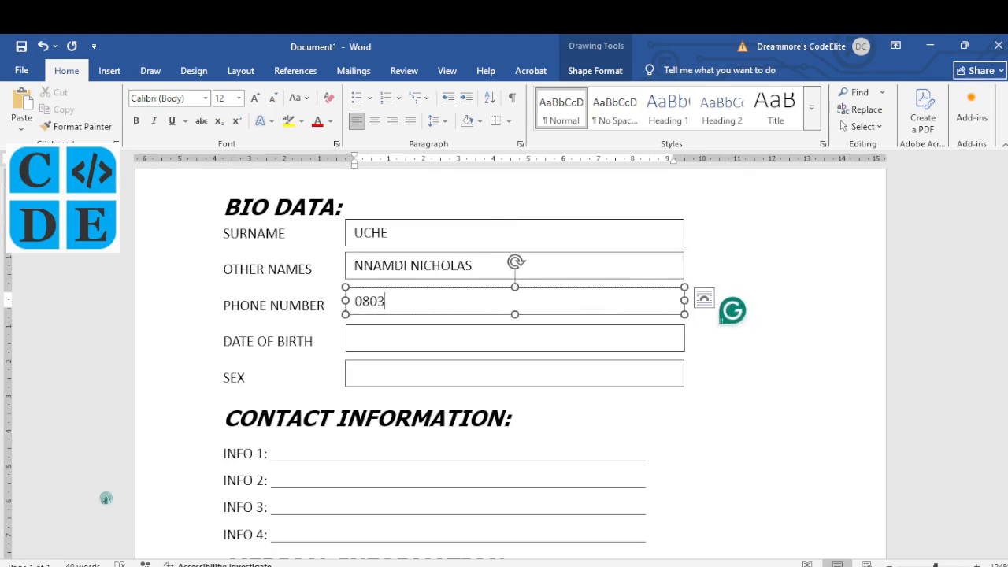
Step: Enter the applicant's date of birth, correcting the year, and their sex in the last two boxes
{"action": "left_click", "coordinate": [362, 338]}
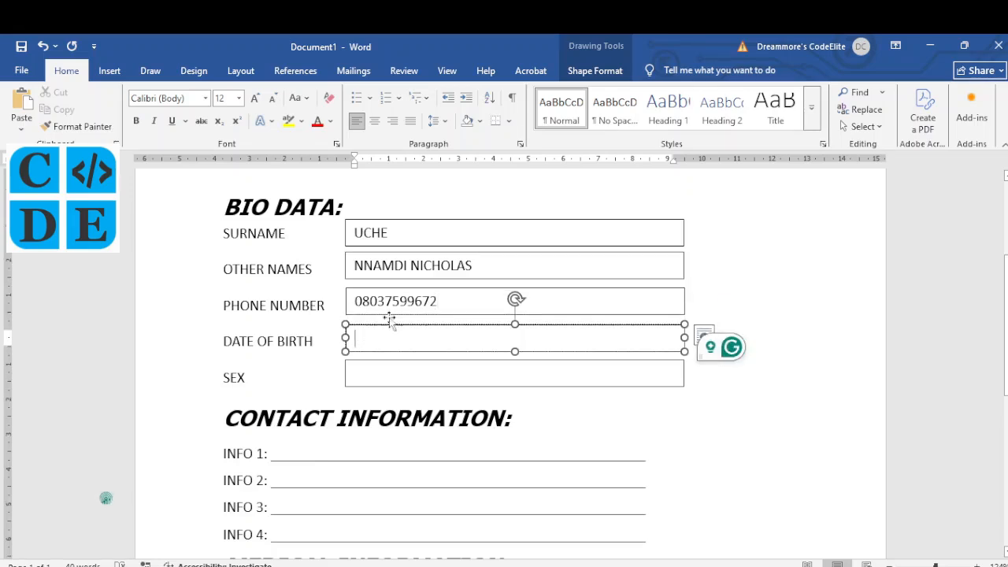
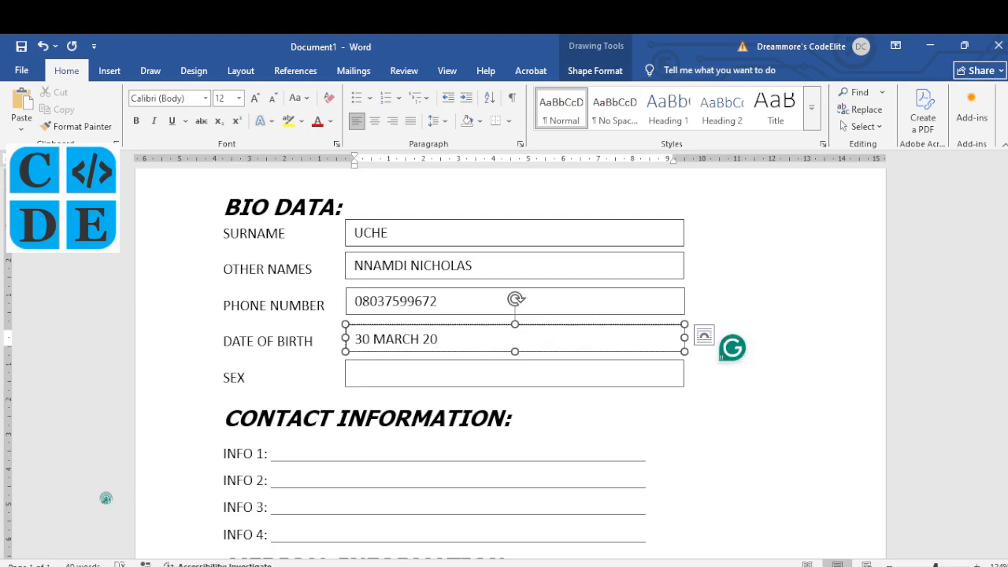
{"action": "left_click", "coordinate": [385, 375]}
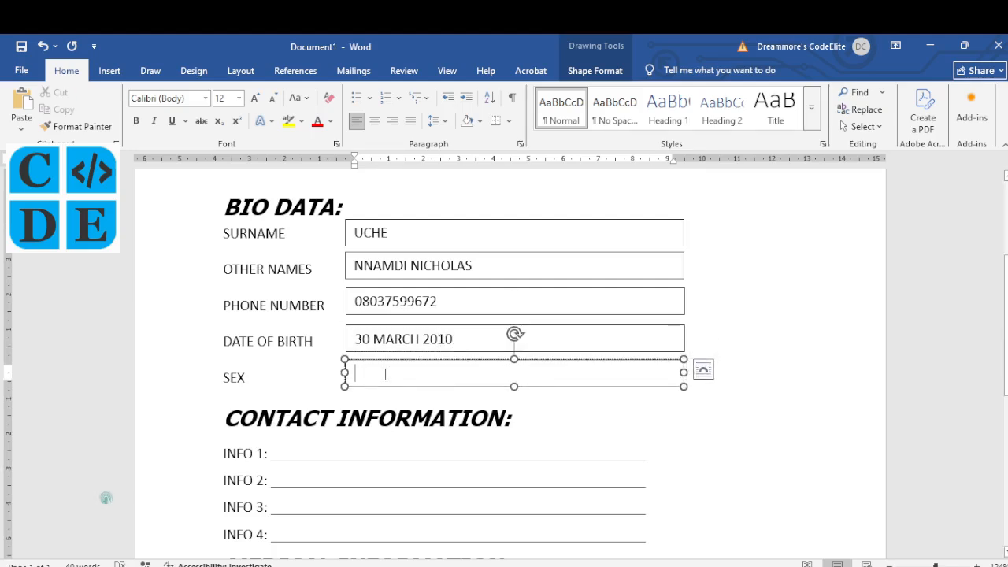
{"action": "type", "text": "MALE"}
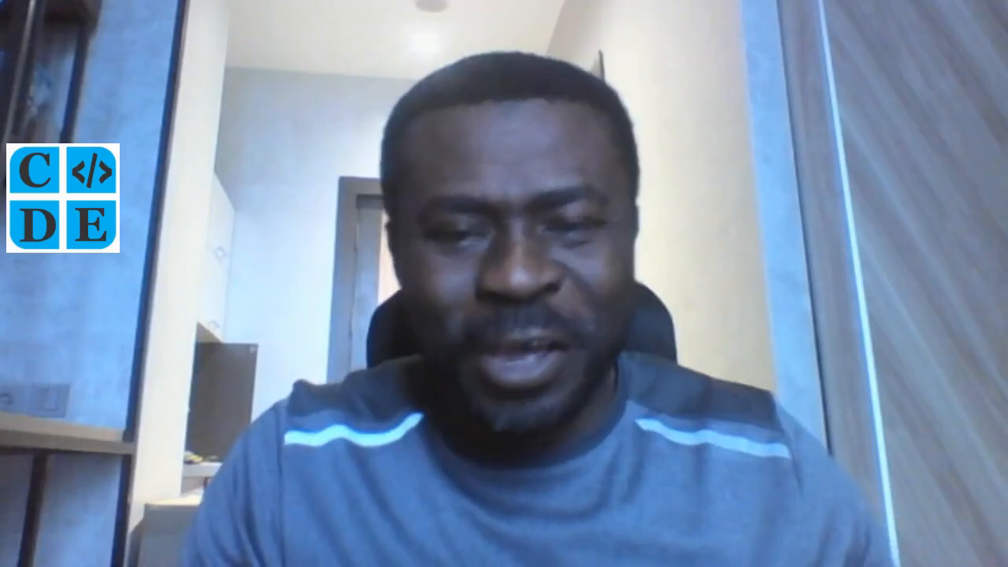
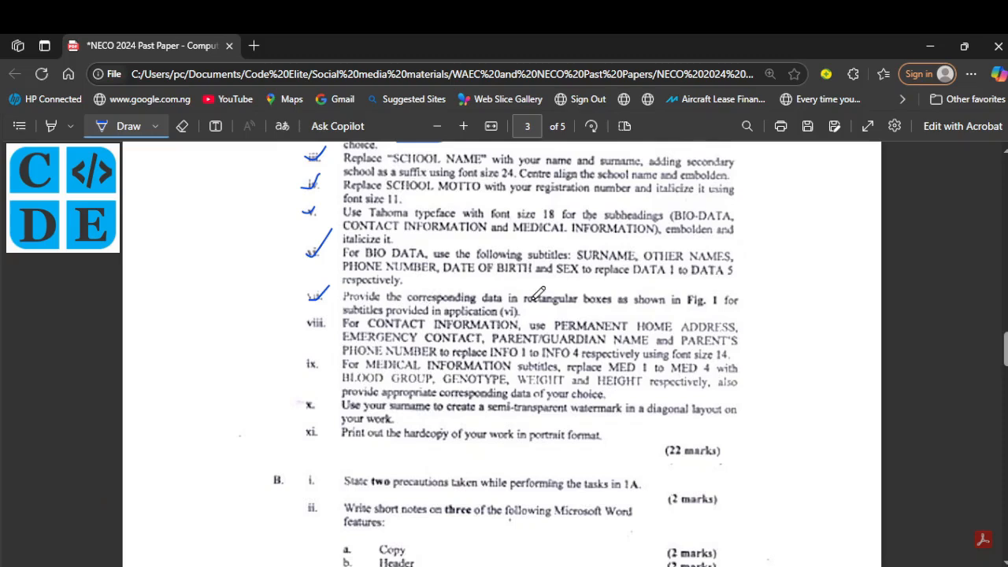
Step: Ink a check mark beside item viii on the past paper
{"action": "left_click_drag", "start_coordinate": [300, 326], "coordinate": [319, 311]}
Step: Replace INFO 1 and INFO 2 with PERMANENT HOME ADDRESS and EMERGENCY CONTACT:
{"action": "key", "text": "alt+Tab"}
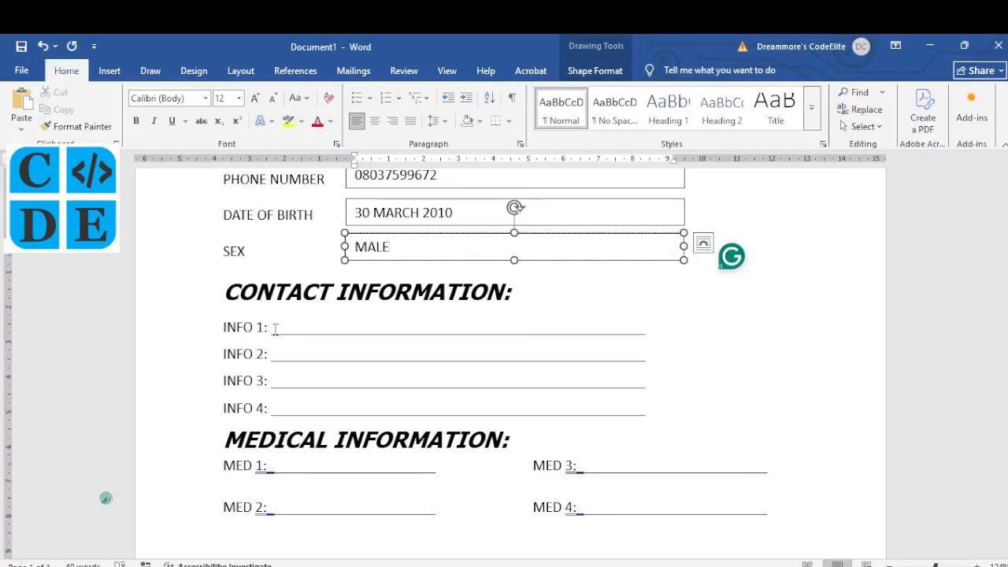
{"action": "left_click_drag", "start_coordinate": [268, 330], "coordinate": [227, 329]}
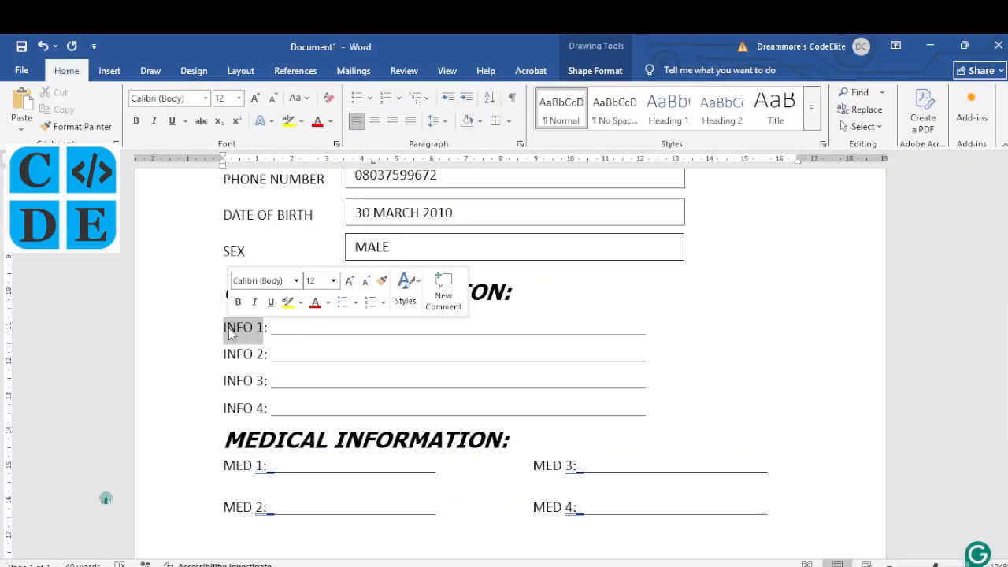
{"action": "type", "text": "PERMANENT HOME ADDRESS"}
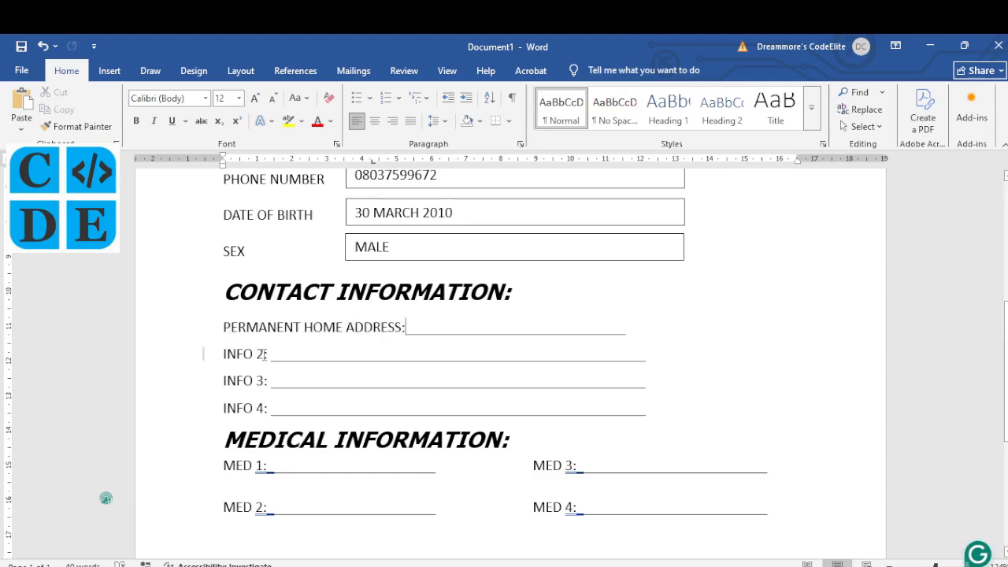
{"action": "left_click_drag", "start_coordinate": [268, 354], "coordinate": [225, 353]}
{"action": "type", "text": "EMERGENCY"}
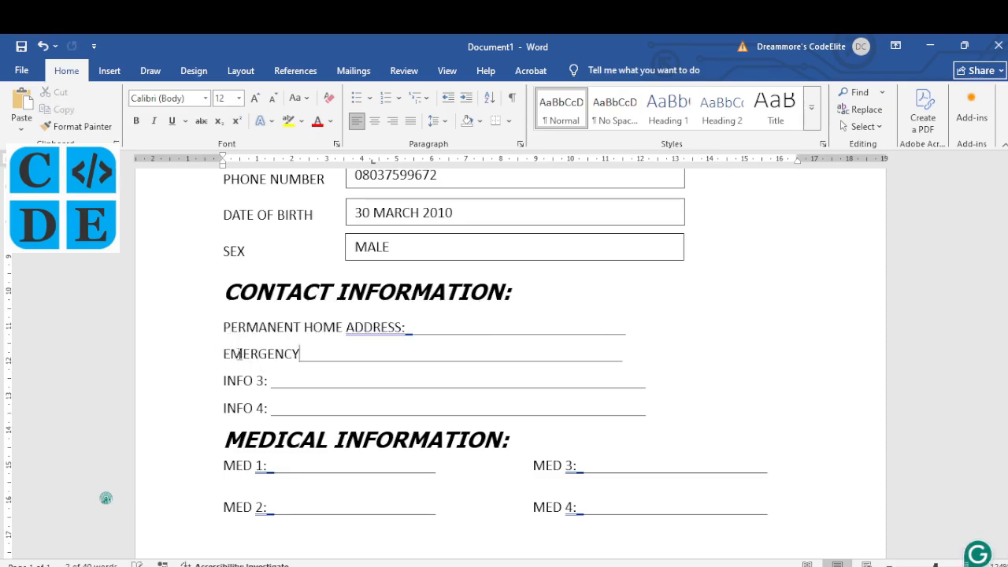
{"action": "type", "text": " CONTACT:"}
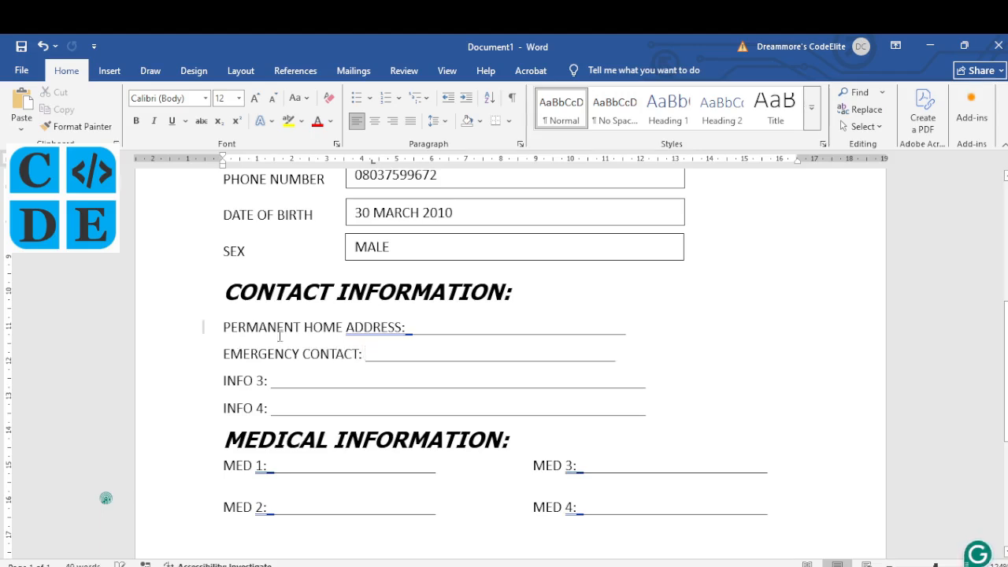
Step: Replace INFO 3 and INFO 4 with PARENT/GUARDIAN NAME and PARENT'S PHONE NUMBER:, fixing typos
{"action": "left_click_drag", "start_coordinate": [268, 380], "coordinate": [222, 380]}
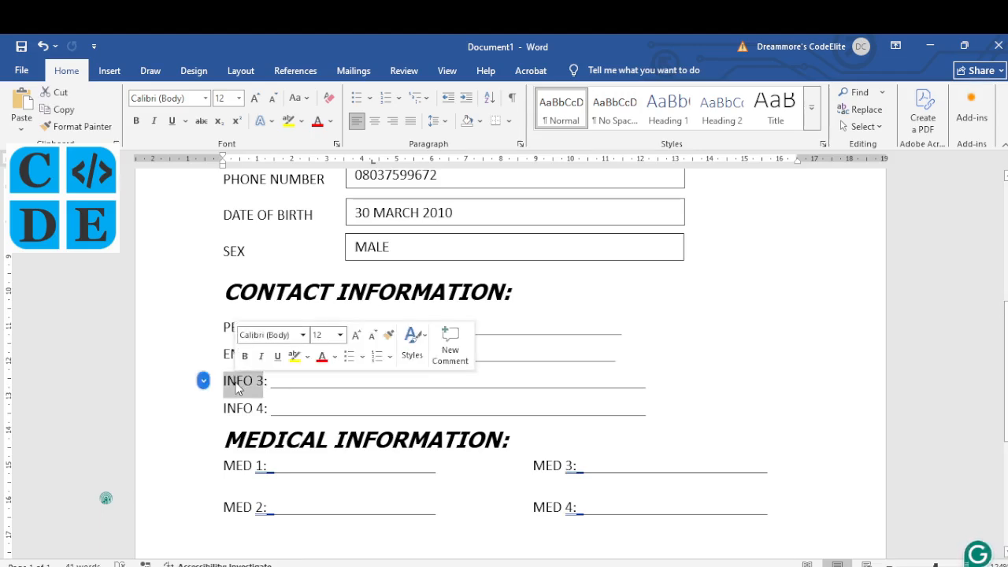
{"action": "type", "text": "PARENTS"}
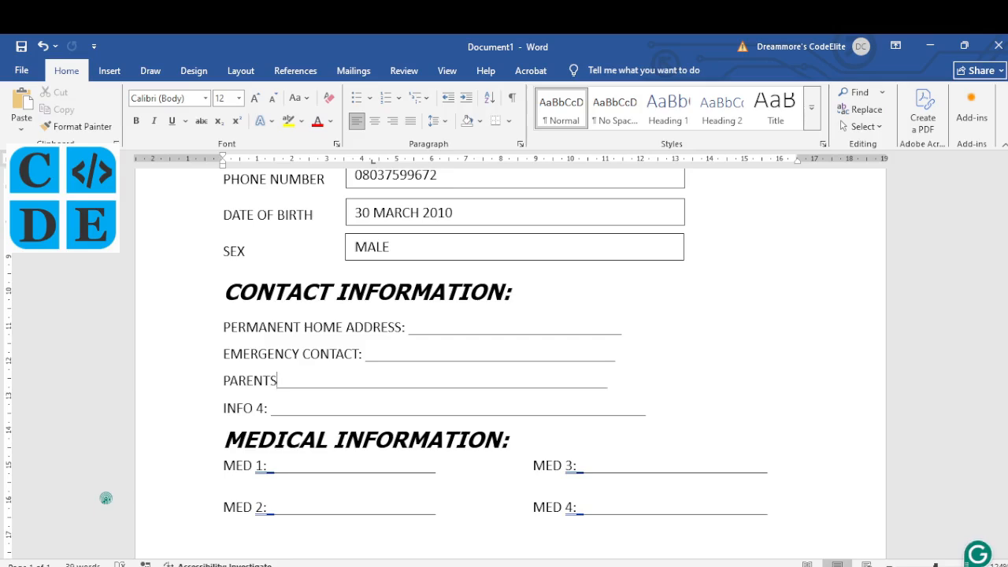
{"action": "key", "text": "BackSpace"}
{"action": "type", "text": "/GUARDIAN"}
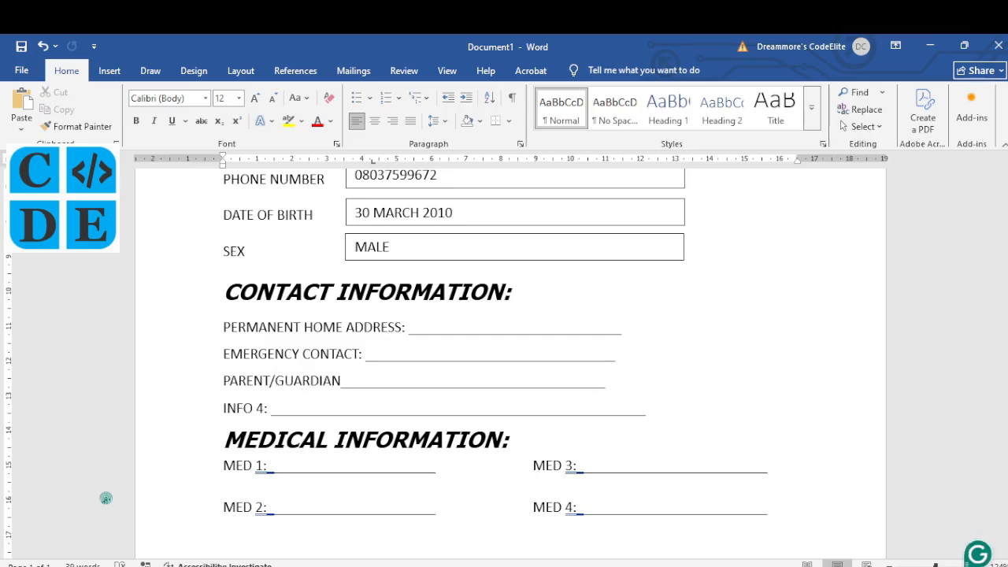
{"action": "type", "text": " NAME:"}
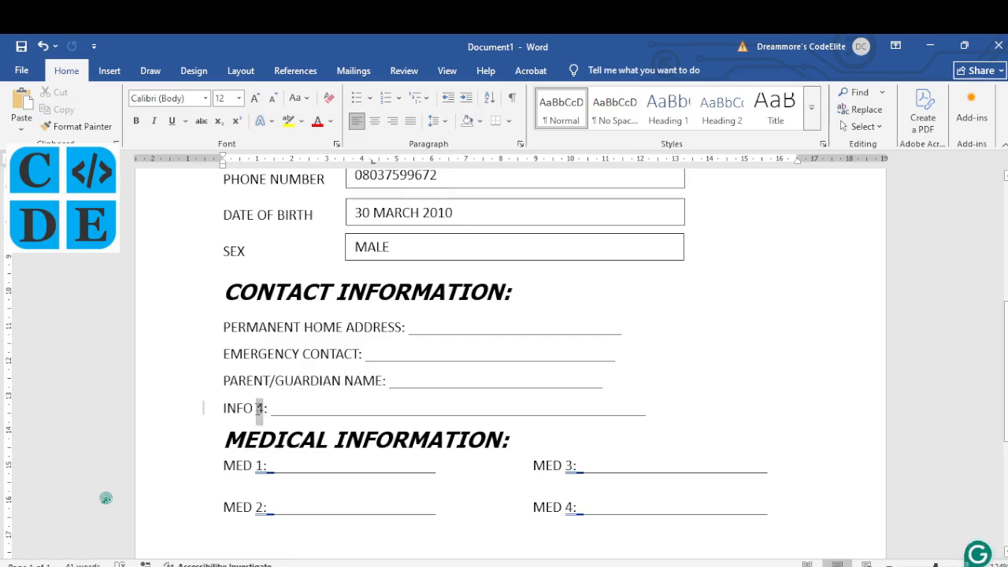
{"action": "left_click_drag", "start_coordinate": [263, 408], "coordinate": [236, 413]}
{"action": "type", "text": "PARENT"}
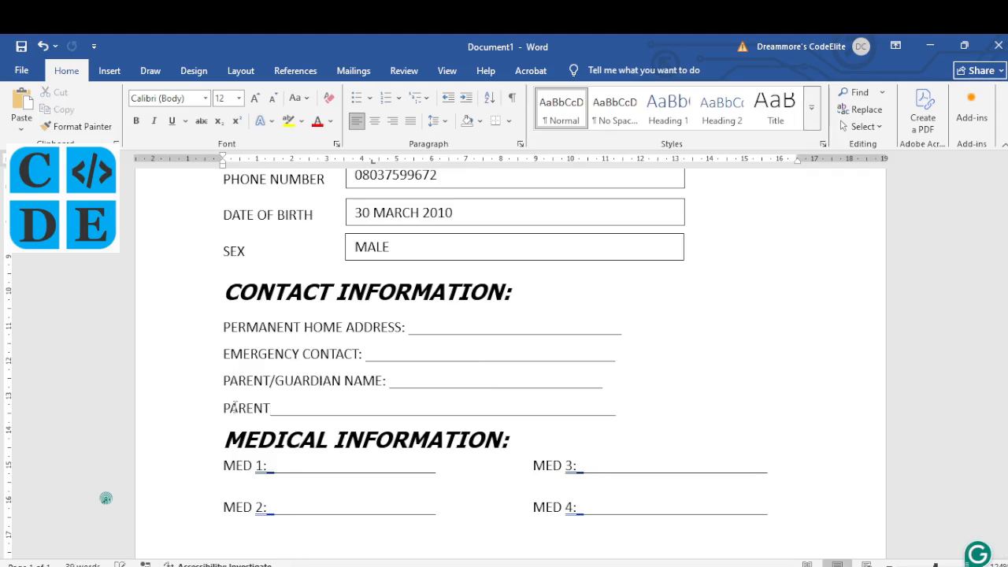
{"action": "type", "text": "'S PONE"}
{"action": "key", "text": "BackSpace"}
{"action": "key", "text": "BackSpace"}
{"action": "key", "text": "BackSpace"}
{"action": "type", "text": "HONE NUMBER:"}
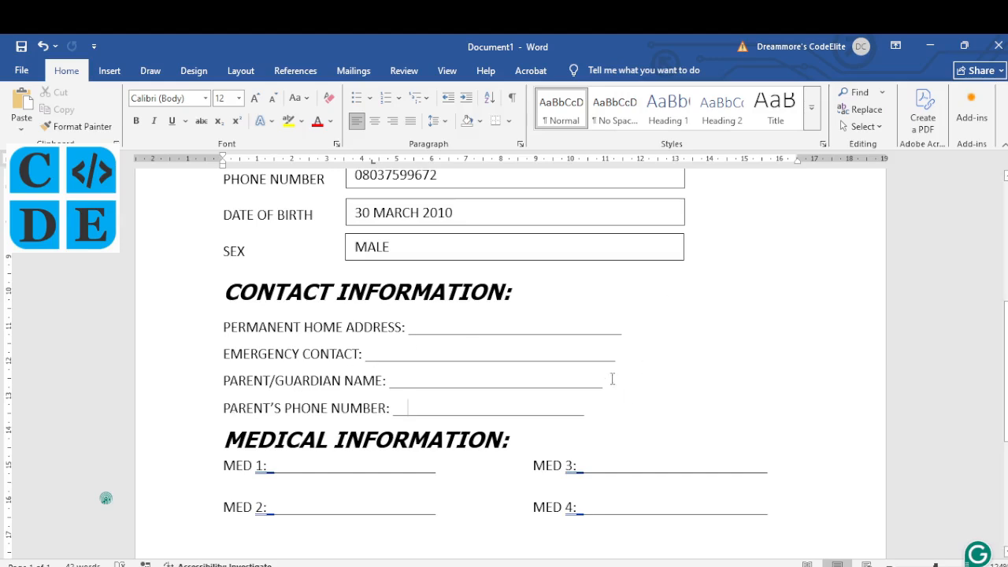
Step: Add underscores to the home address, guardian name and parent's phone lines so all four blanks align
{"action": "left_click", "coordinate": [623, 334]}
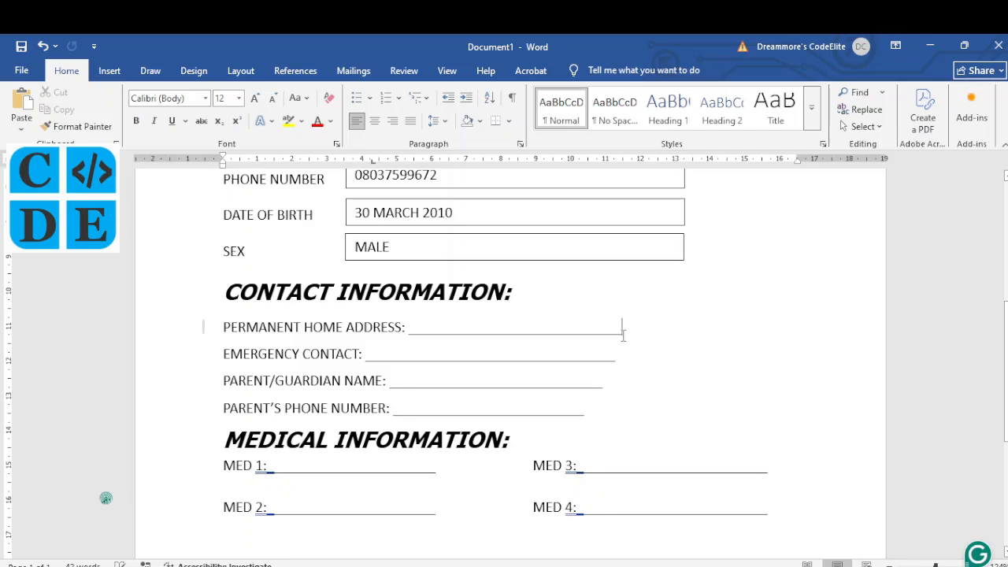
{"action": "type", "text": "__"}
{"action": "type", "text": "_________"}
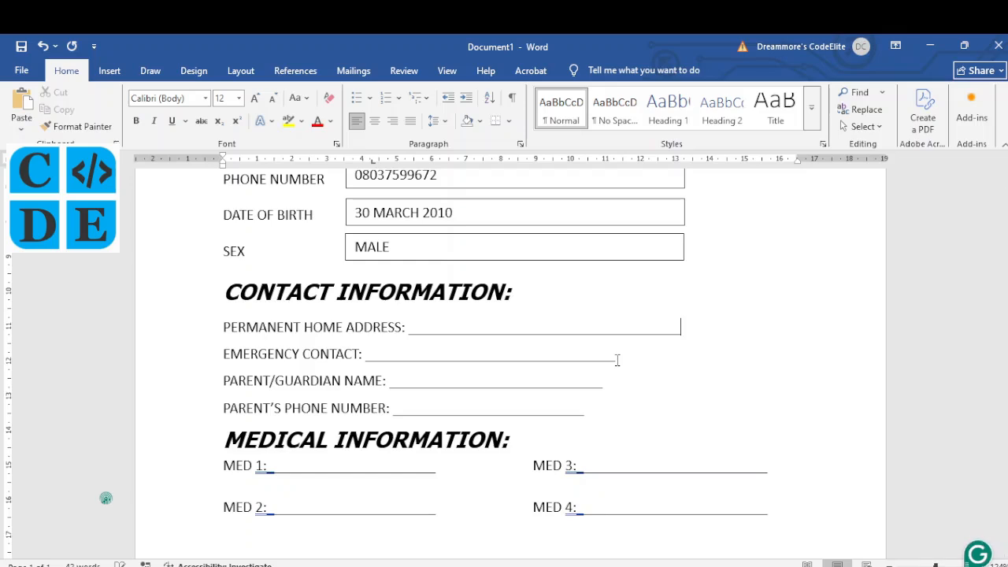
{"action": "triple_click", "coordinate": [617, 360]}
{"action": "left_click", "coordinate": [617, 365]}
{"action": "left_click", "coordinate": [613, 387]}
{"action": "type", "text": "___________"}
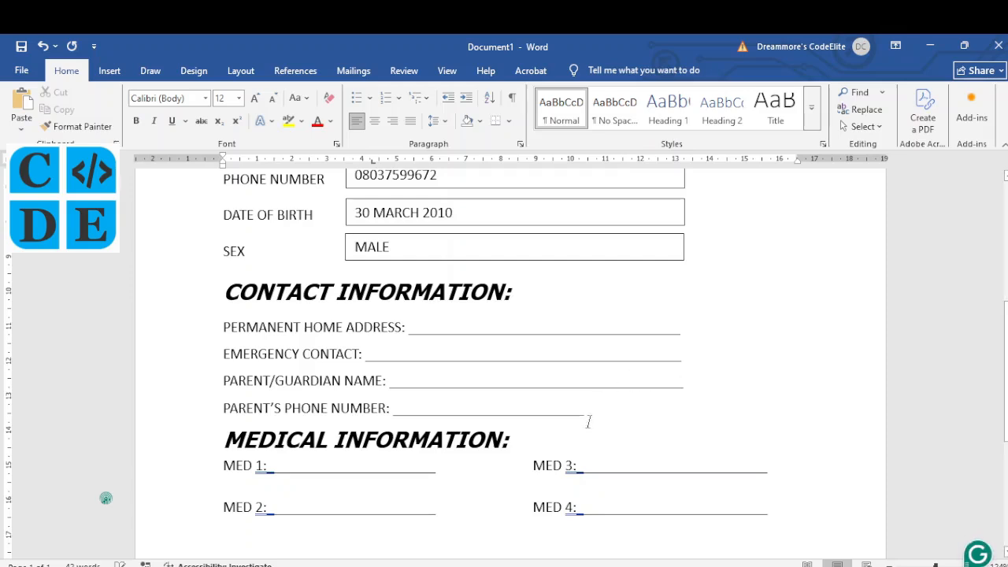
{"action": "left_click", "coordinate": [589, 411]}
{"action": "type", "text": "_____________"}
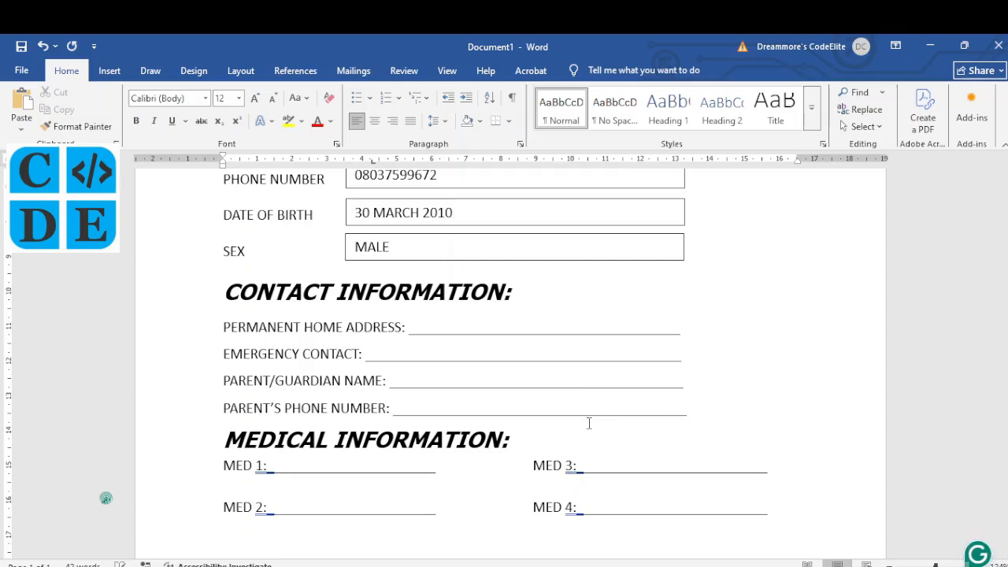
{"action": "left_click", "coordinate": [529, 388]}
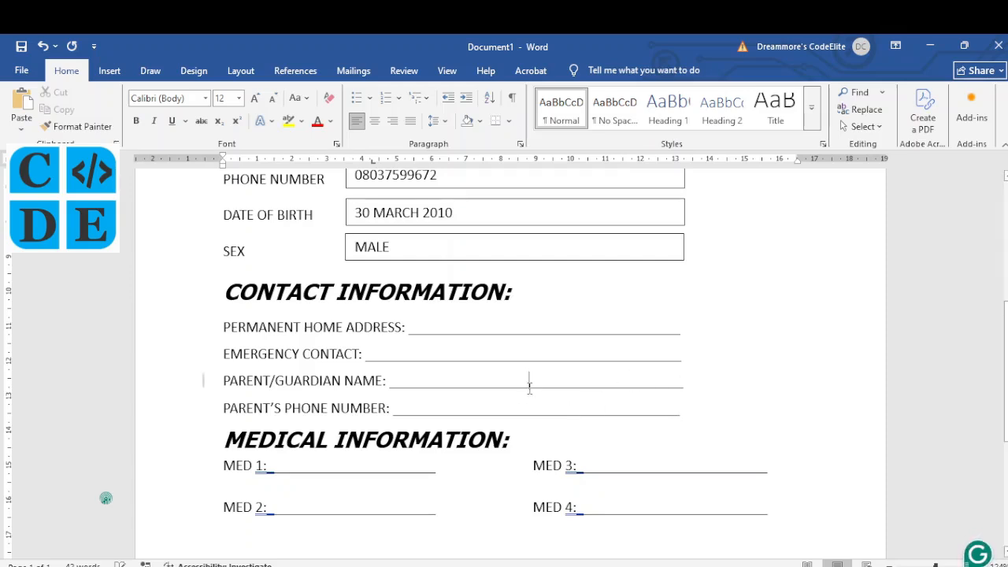
{"action": "scroll", "coordinate": [529, 388], "scroll_direction": "down", "scroll_amount": 2}
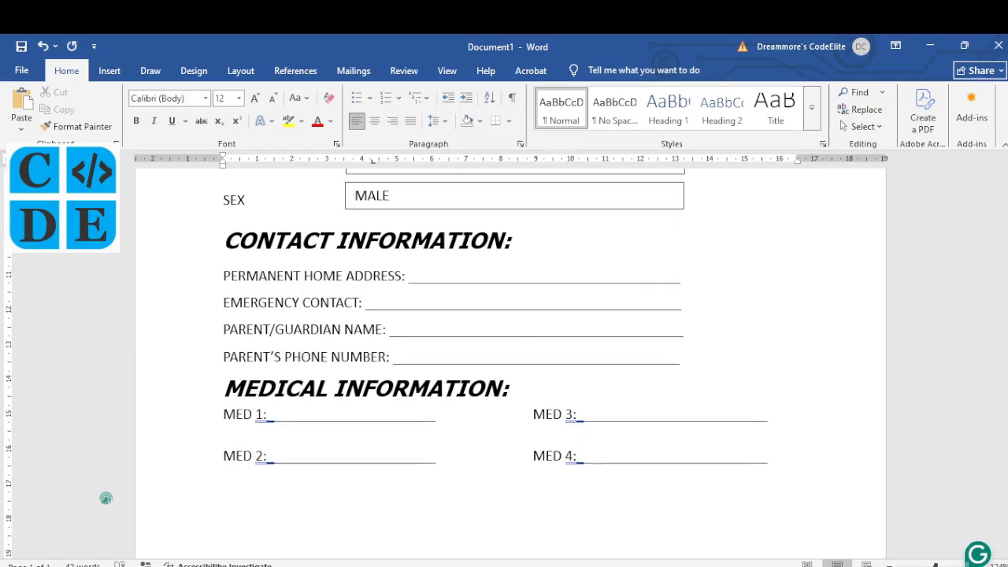
Step: Scroll the past-paper PDF and ink a check beside item ix
{"action": "left_click", "coordinate": [416, 564]}
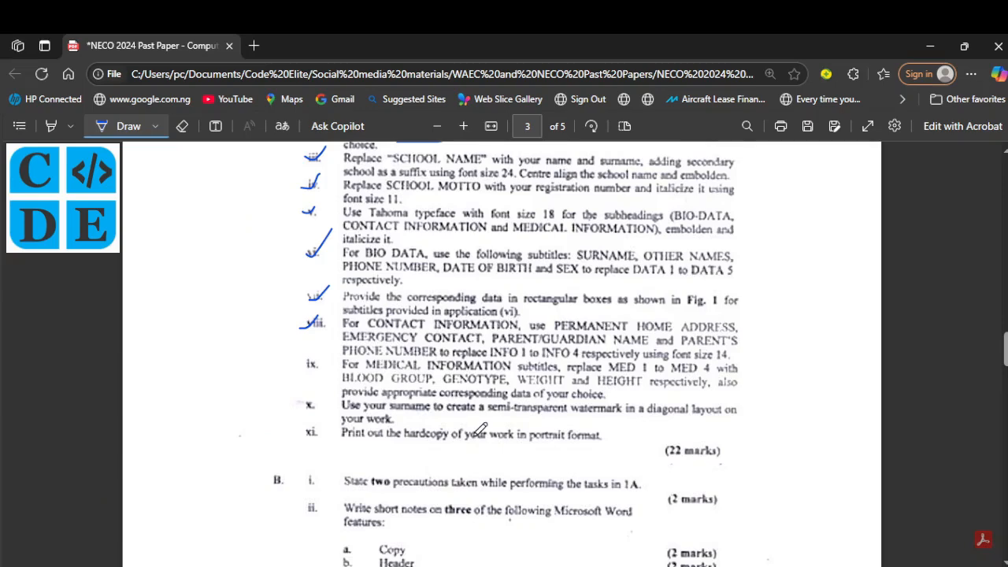
{"action": "scroll", "coordinate": [478, 429], "scroll_direction": "down", "scroll_amount": 2}
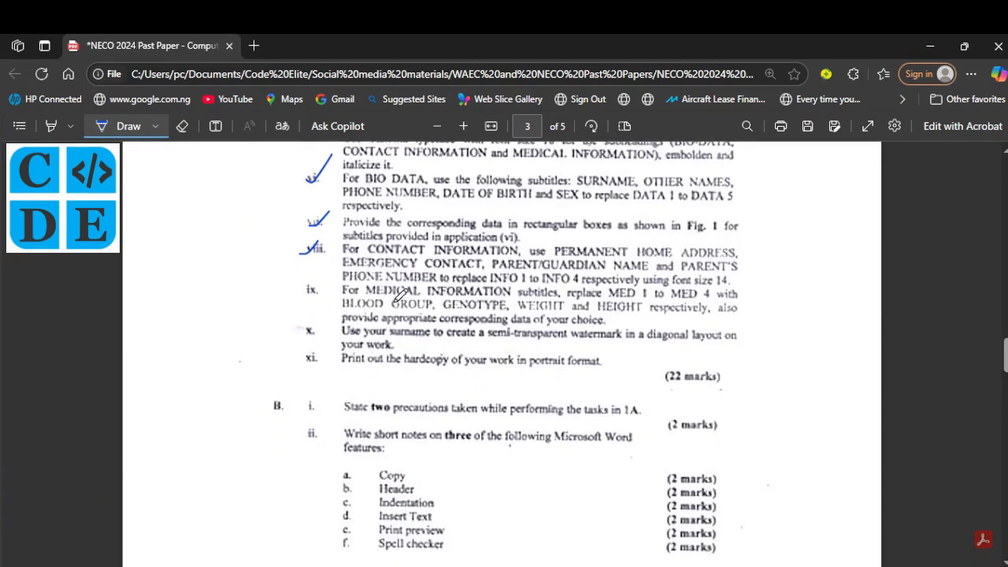
{"action": "left_click_drag", "start_coordinate": [304, 287], "coordinate": [328, 271]}
Step: Overtype MED 1 and MED 2 with BLOOD GROUP and GENOTYPE, using Insert for overtype mode
{"action": "left_click", "coordinate": [598, 524]}
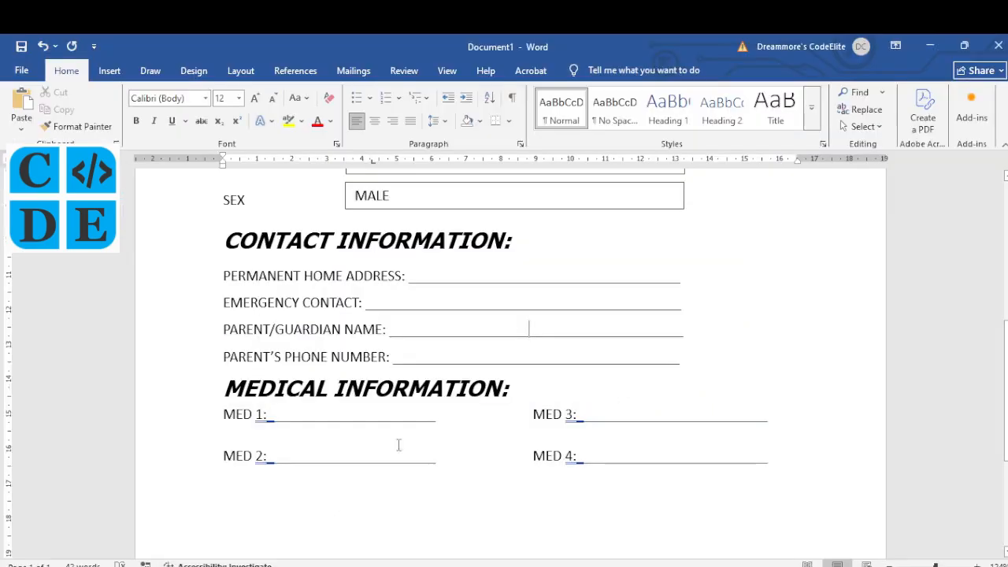
{"action": "left_click_drag", "start_coordinate": [262, 414], "coordinate": [235, 416]}
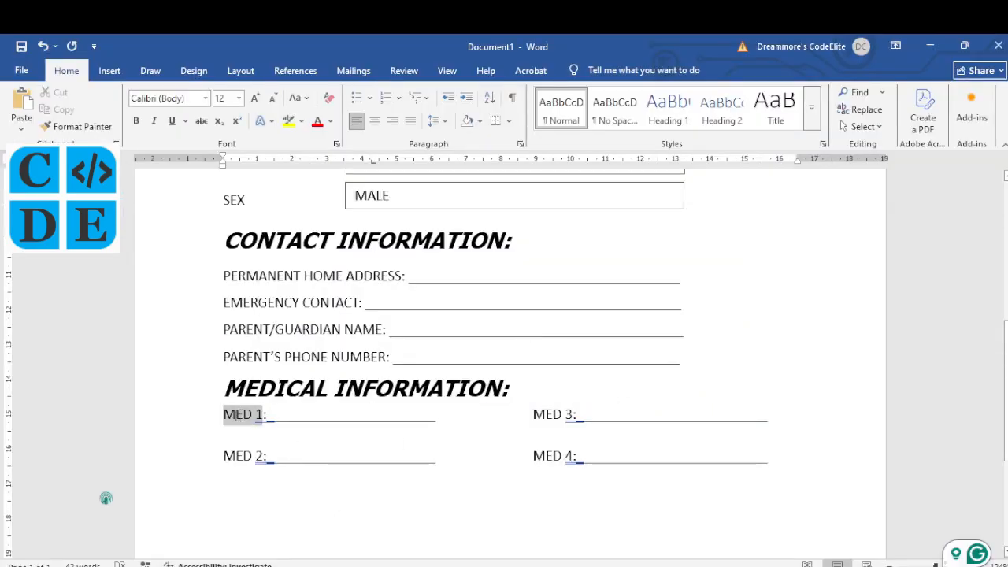
{"action": "type", "text": "BLOOD GR"}
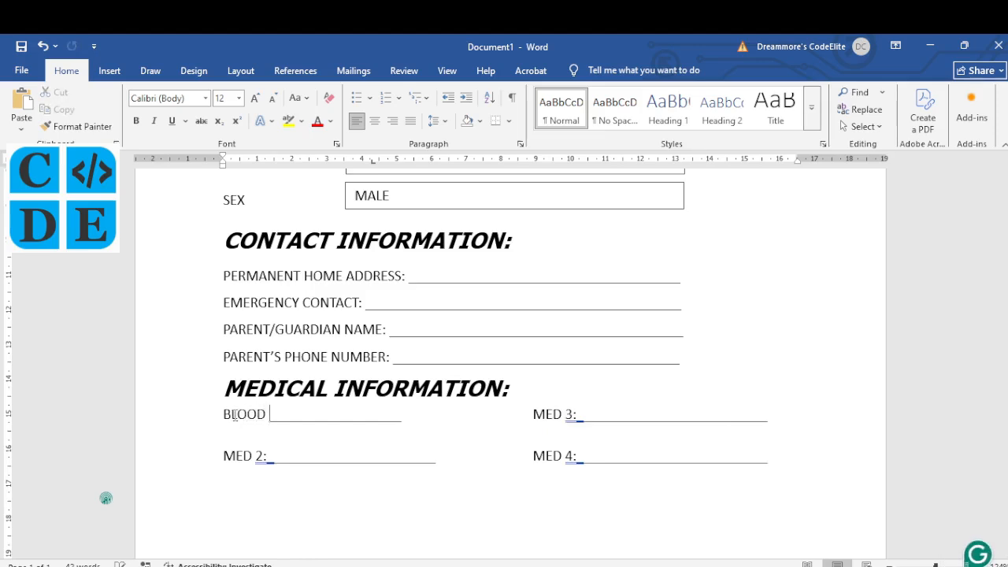
{"action": "type", "text": "OUP: __________ "}
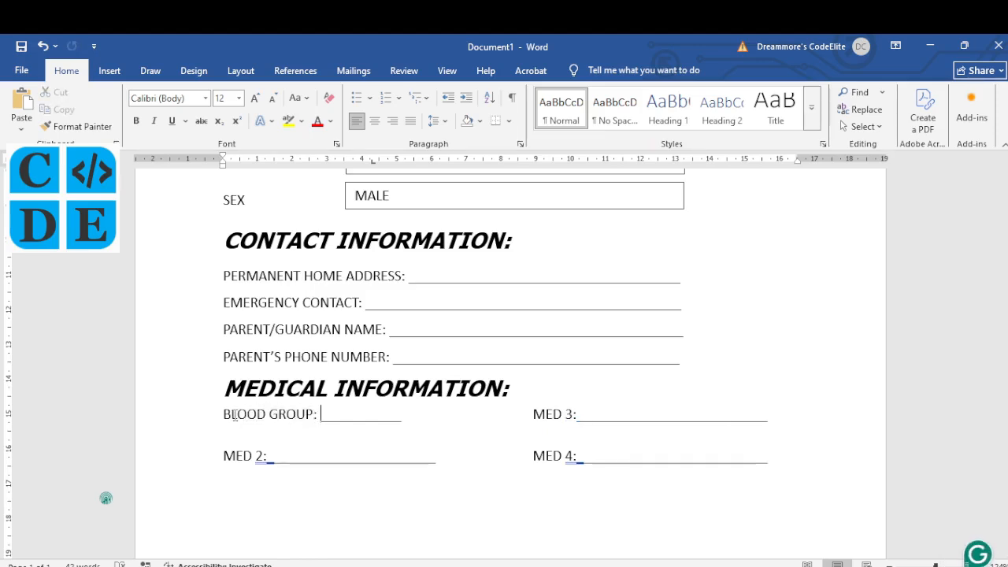
{"action": "type", "text": "GE"}
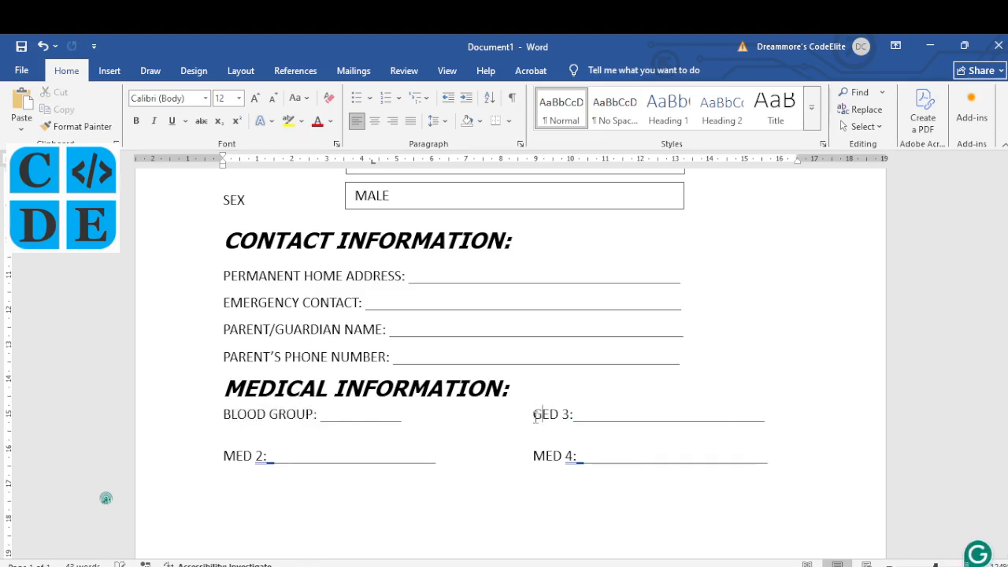
{"action": "type", "text": "NO"}
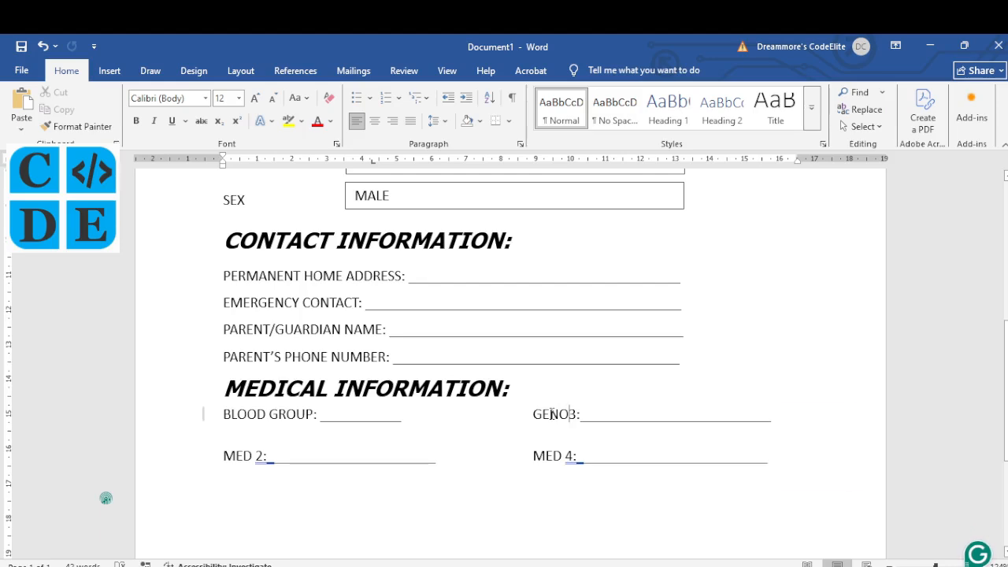
{"action": "key", "text": "Insert"}
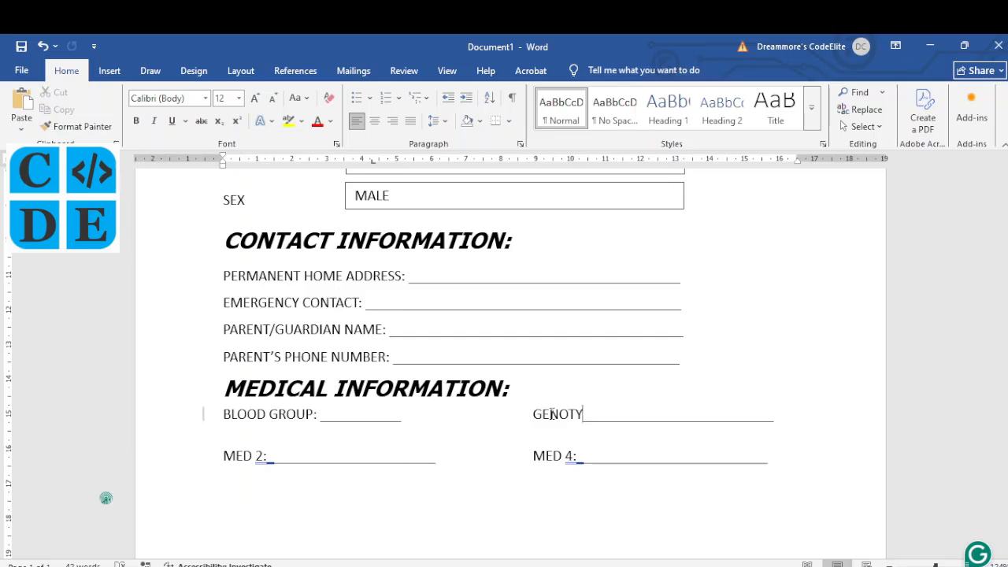
{"action": "type", "text": "PE:"}
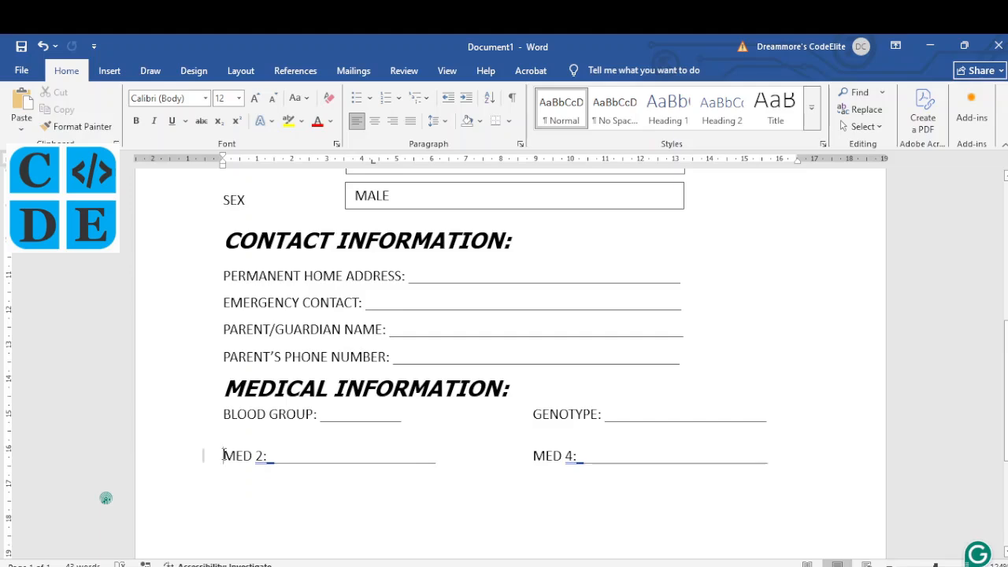
Step: Type WEIGHT: and HEIGHT: over MED 3 and MED 4, adding an underline after HEIGHT
{"action": "type", "text": "WEIGHT:"}
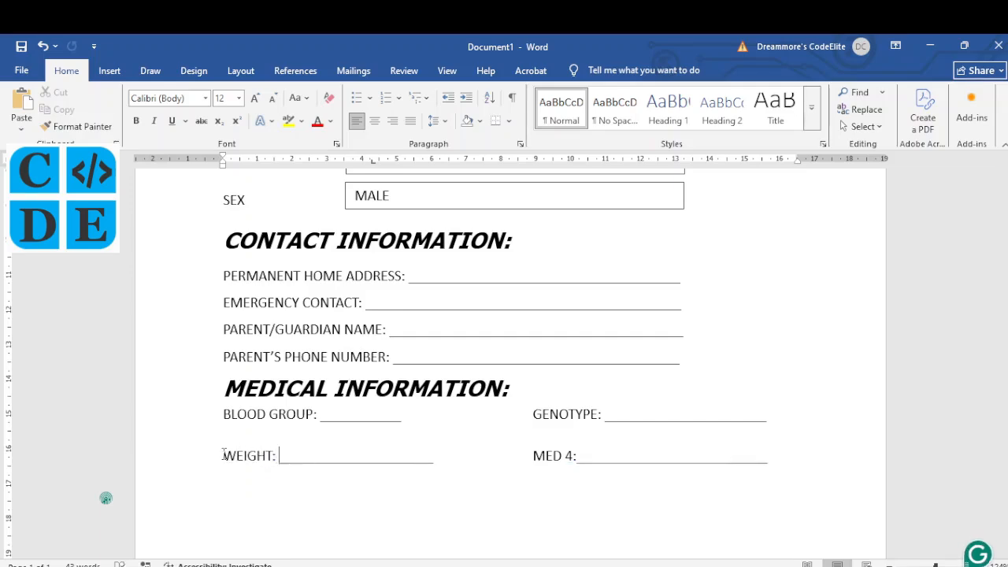
{"action": "left_click", "coordinate": [535, 457]}
{"action": "type", "text": "HEIGHT:"}
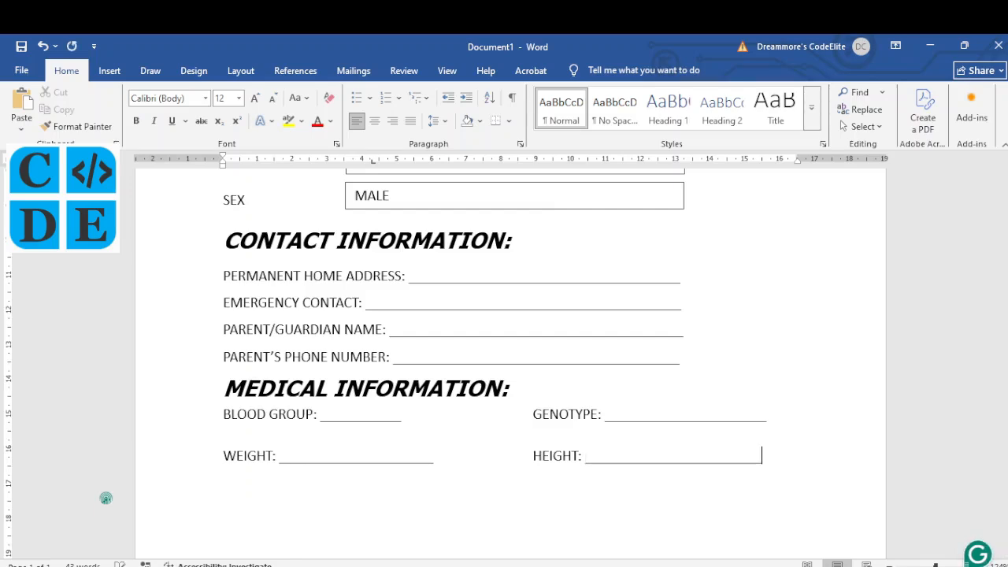
{"action": "type", "text": "___"}
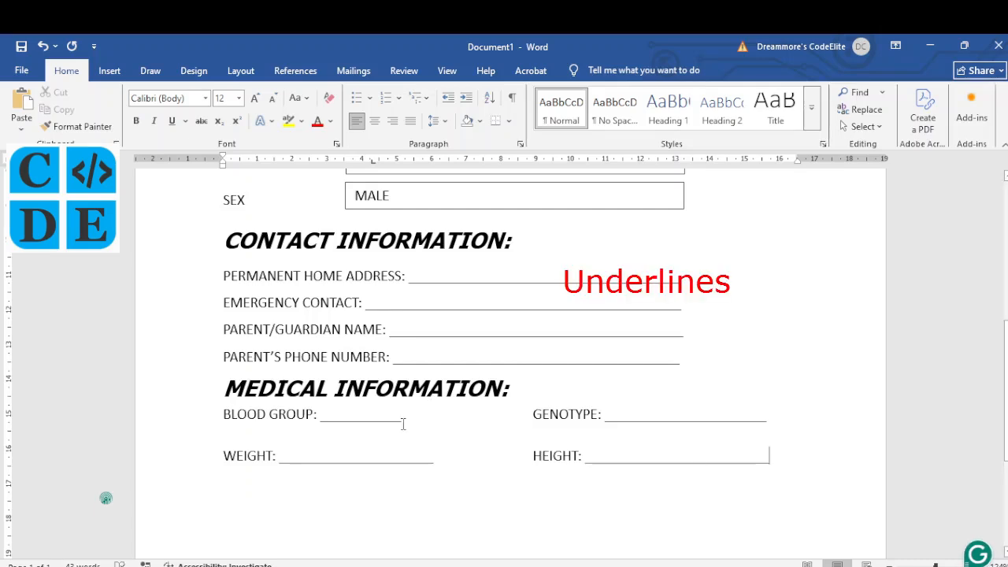
{"action": "type", "text": "___"}
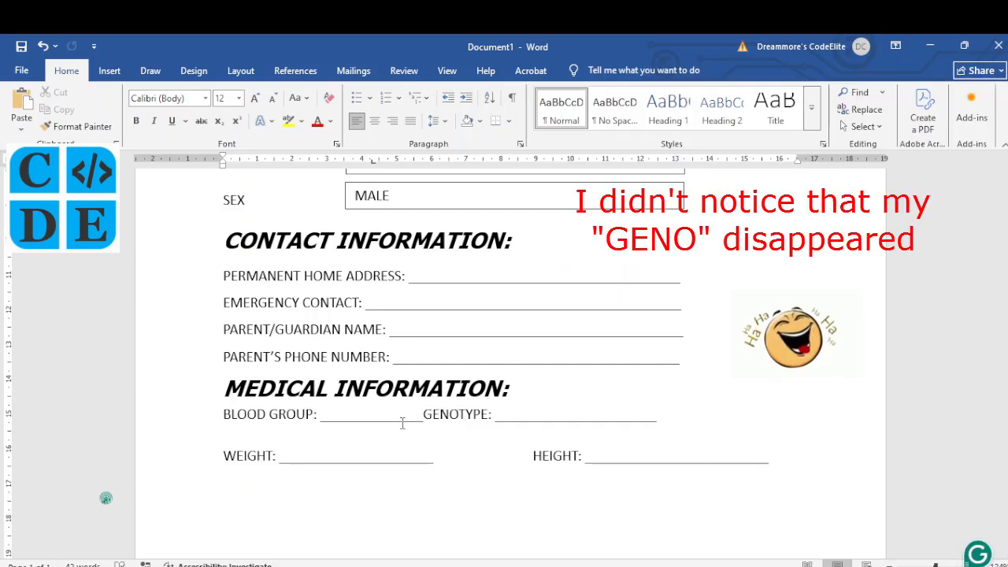
Step: Space the TYPE label into the right column and even out the WEIGHT and TYPE underlines
{"action": "key", "text": "Tab"}
{"action": "key", "text": "Tab"}
{"action": "key", "text": "Tab"}
{"action": "key", "text": "Tab"}
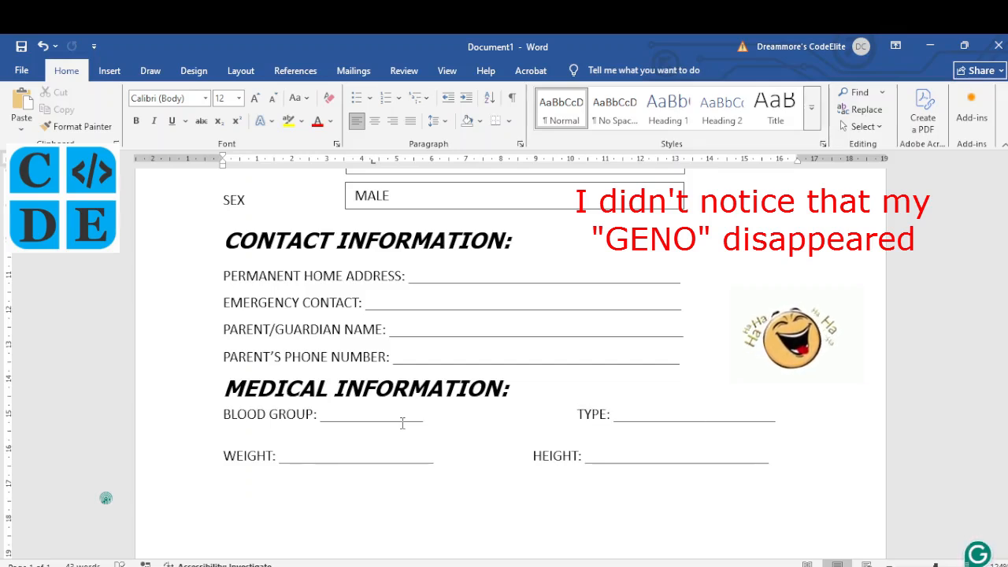
{"action": "key", "text": "BackSpace"}
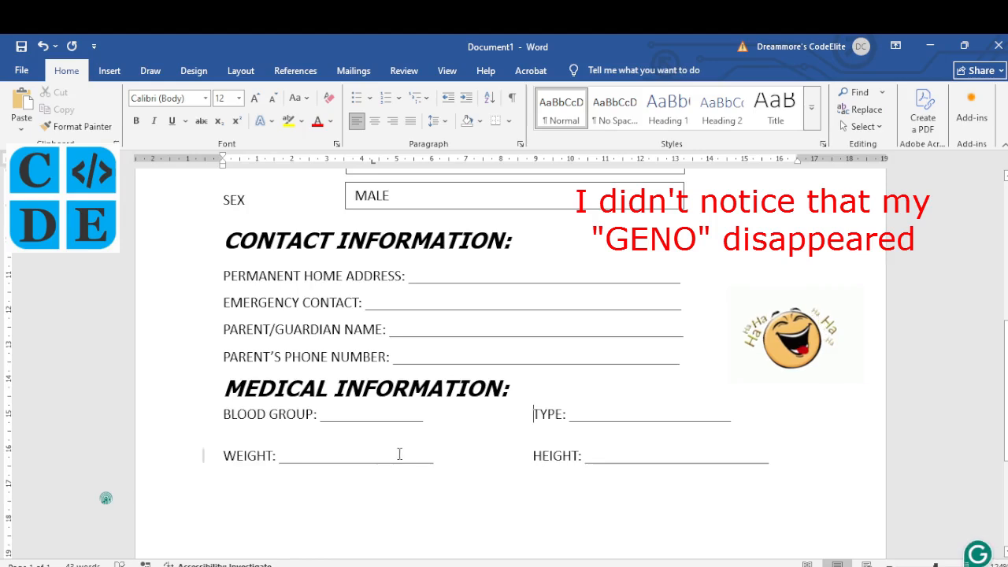
{"action": "left_click", "coordinate": [436, 459]}
{"action": "key", "text": "BackSpace"}
{"action": "key", "text": "BackSpace"}
{"action": "key", "text": "BackSpace"}
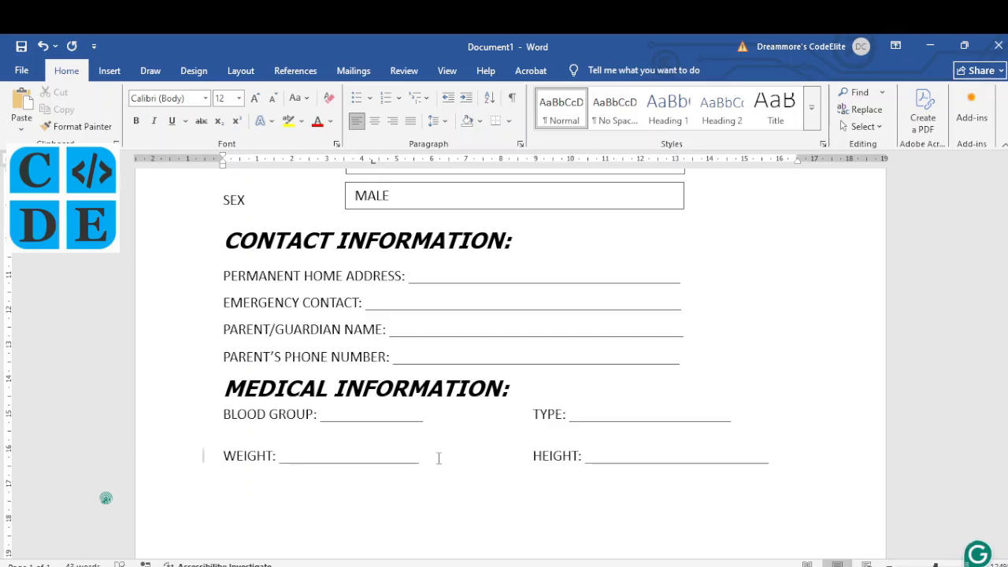
{"action": "key", "text": "Up"}
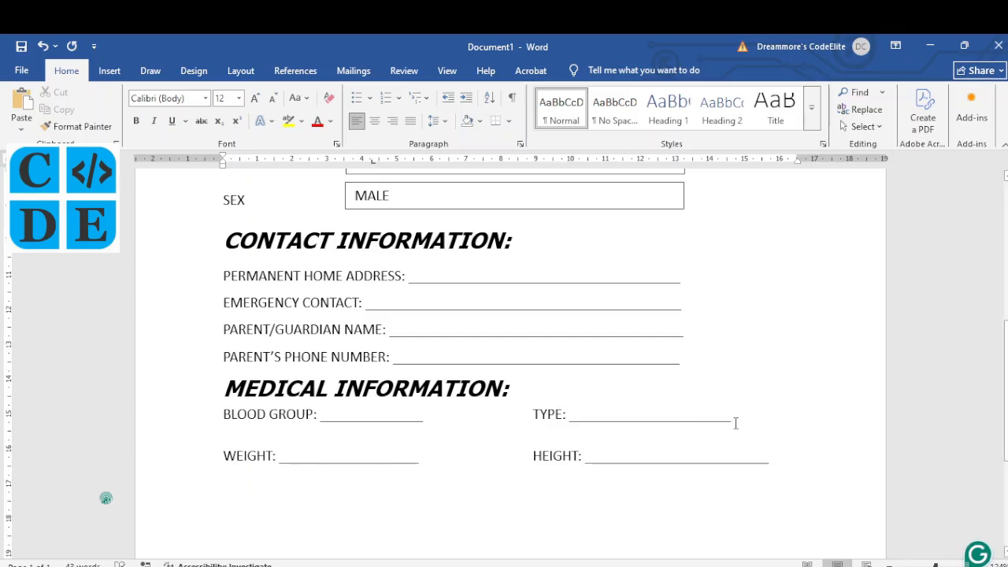
{"action": "type", "text": "___"}
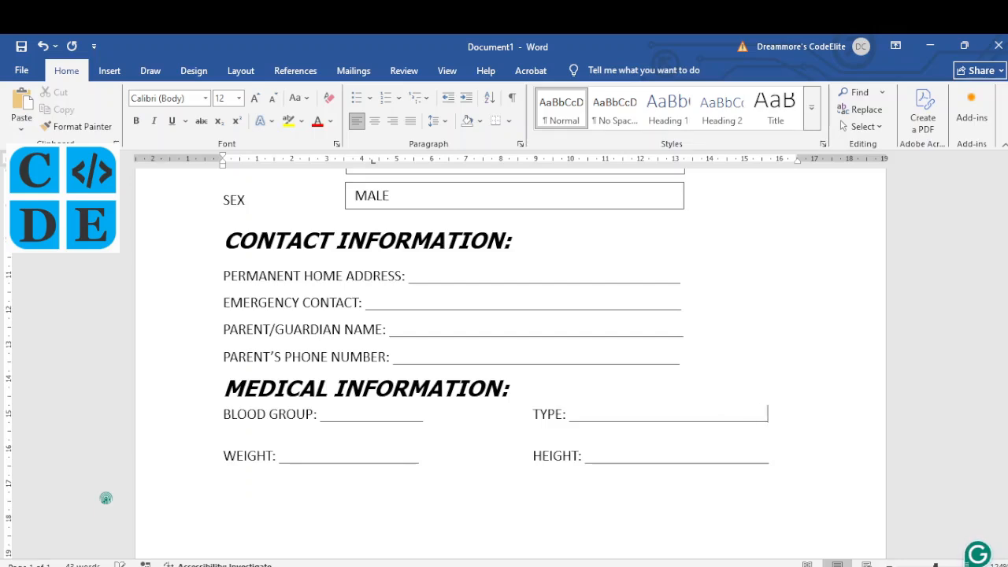
Step: Re-space the TYPE label after the BLOOD GROUP underline with Tabs, undoing an accidental deletion
{"action": "left_click", "coordinate": [424, 424]}
{"action": "key", "text": "Delete"}
{"action": "key", "text": "Delete"}
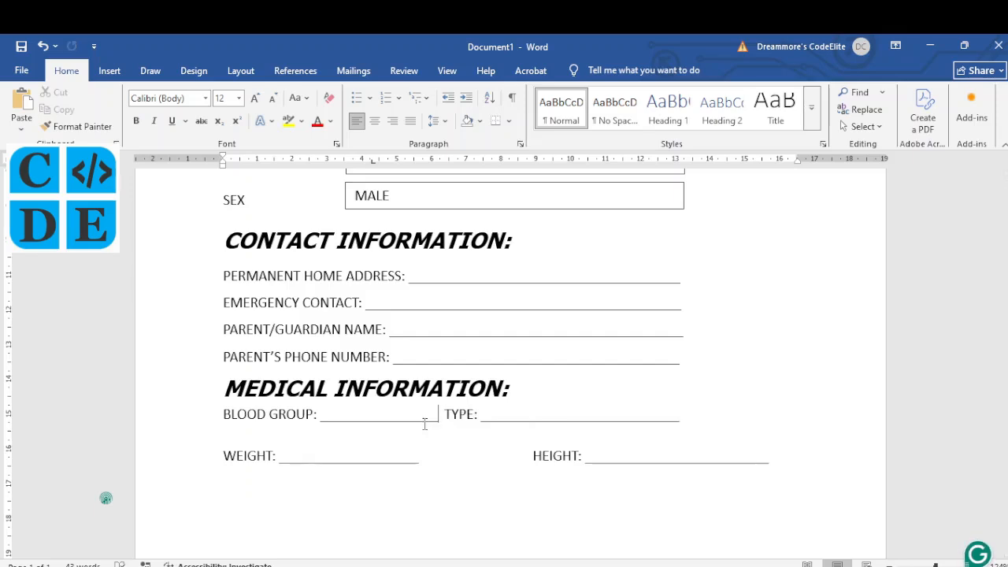
{"action": "key", "text": "Tab"}
{"action": "key", "text": "Delete"}
{"action": "key", "text": "Tab"}
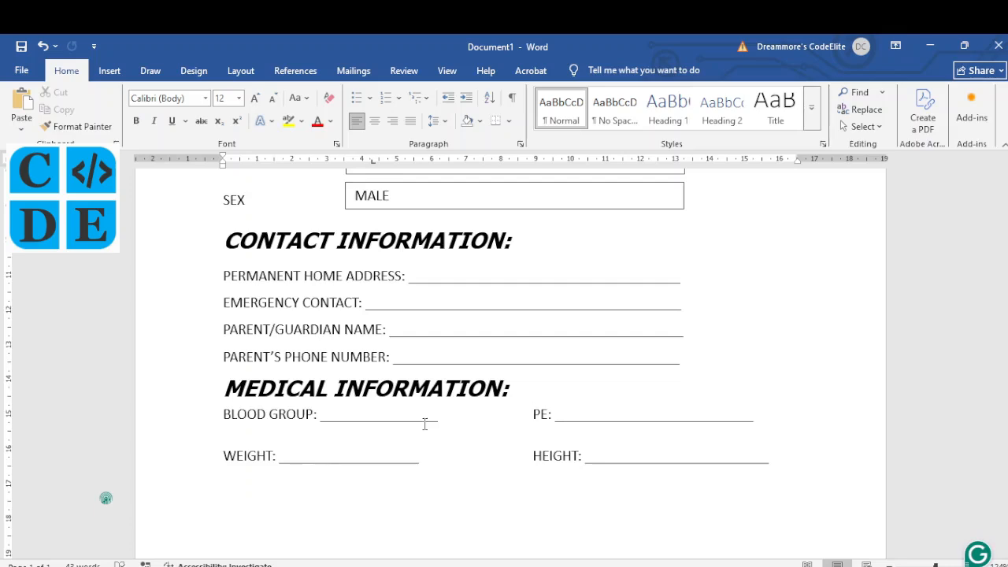
{"action": "key", "text": "ctrl+z"}
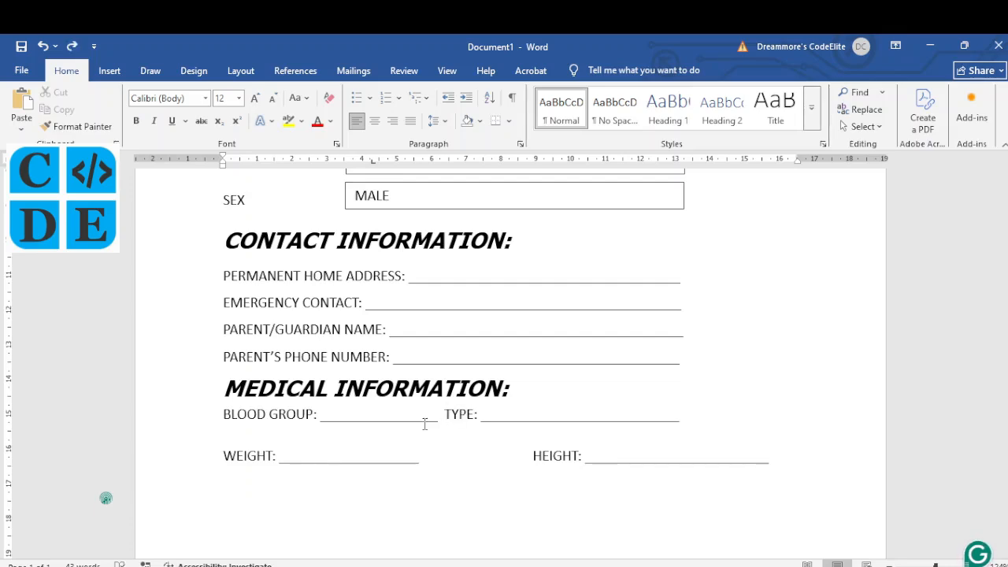
{"action": "key", "text": "Tab"}
{"action": "key", "text": "Tab"}
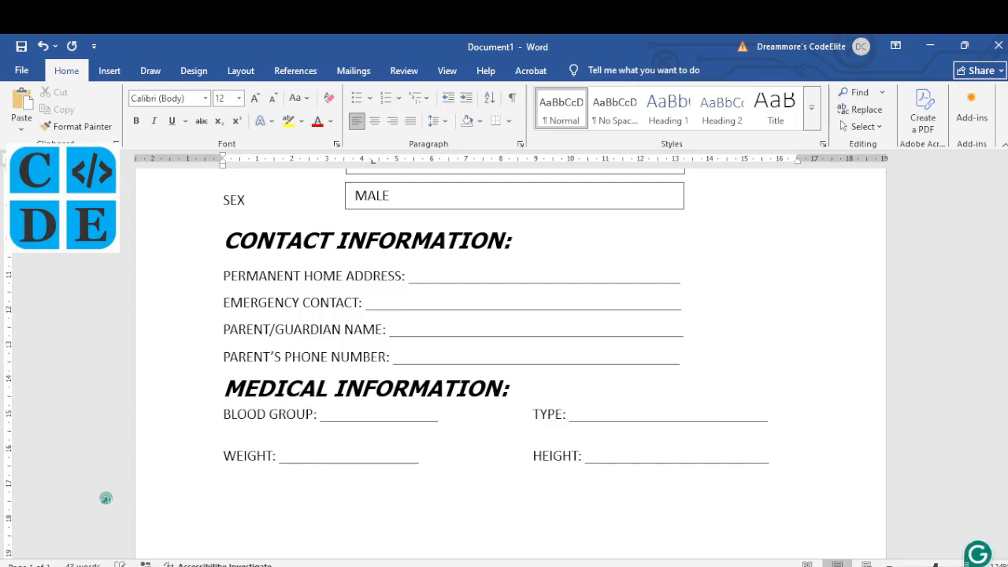
Step: Delete stray brackets from the WEIGHT underline and bring up the NECO past paper
{"action": "left_click", "coordinate": [425, 462]}
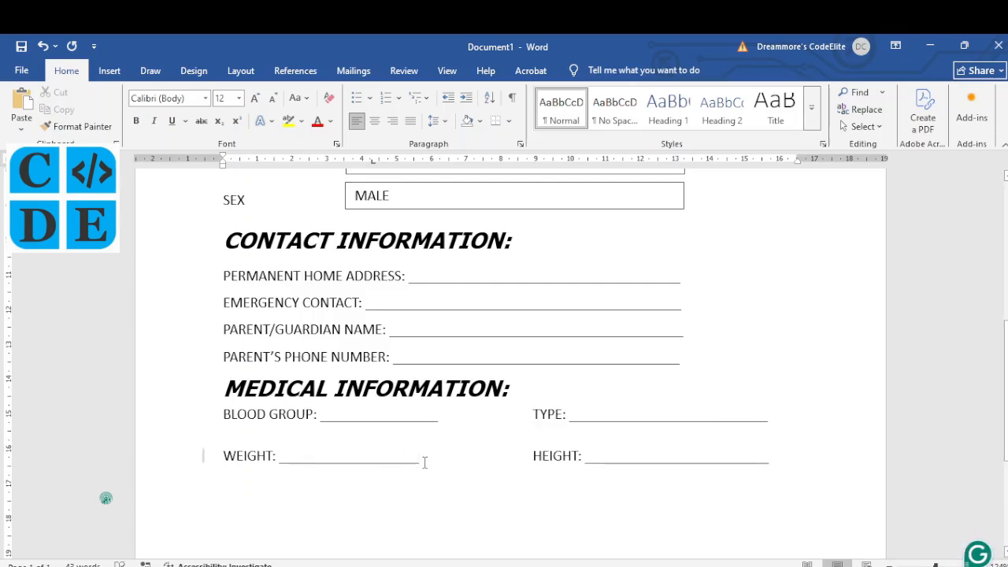
{"action": "type", "text": "))"}
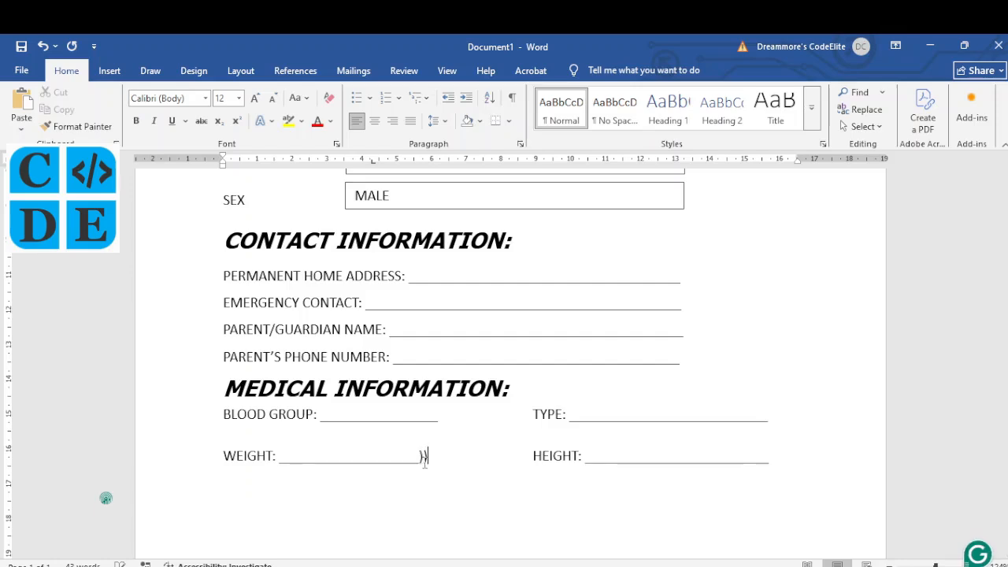
{"action": "key", "text": "BackSpace"}
{"action": "key", "text": "BackSpace"}
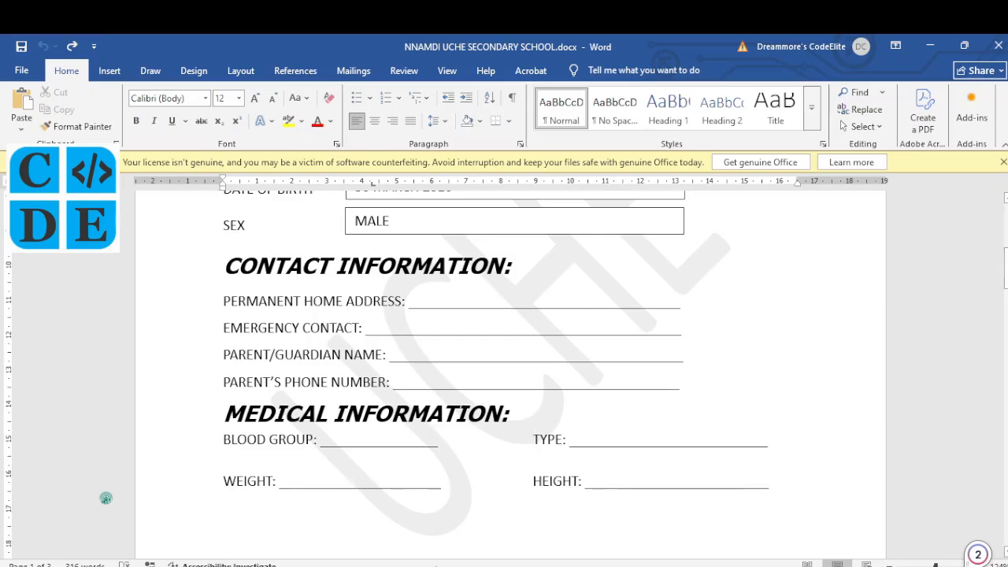
{"action": "key", "text": "alt+Tab"}
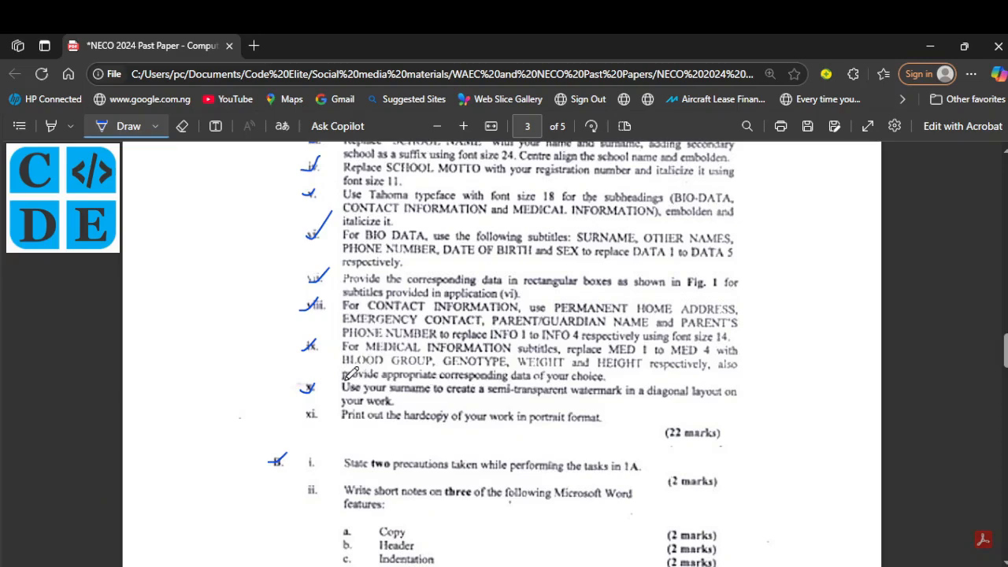
Step: Ink an underline beneath the instruction about providing the corresponding medical data
{"action": "left_click_drag", "start_coordinate": [344, 379], "coordinate": [608, 379]}
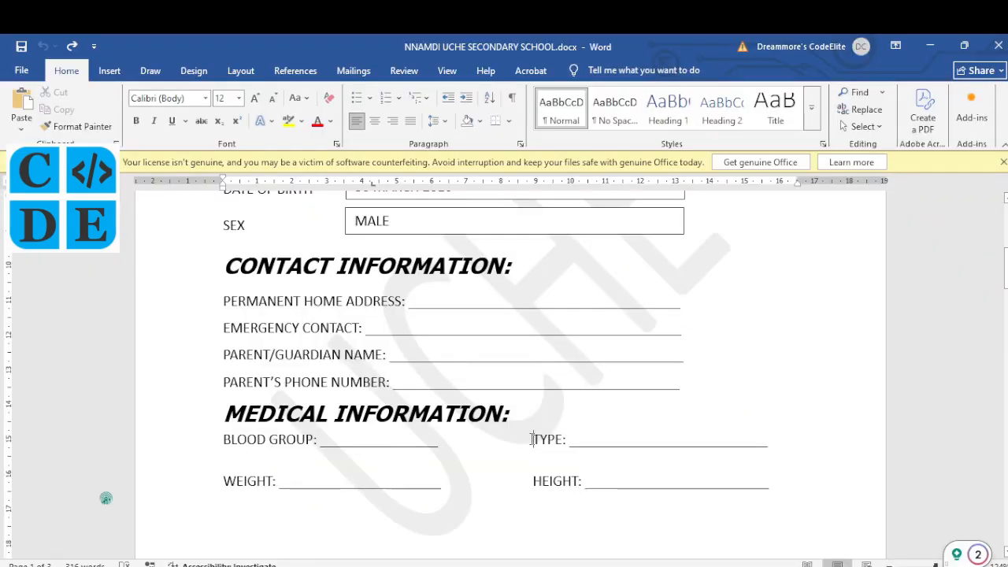
Step: Add GENO before TYPE and pull the wrapped underline back onto the GENO TYPE line
{"action": "left_click", "coordinate": [532, 439]}
{"action": "type", "text": "GENO"}
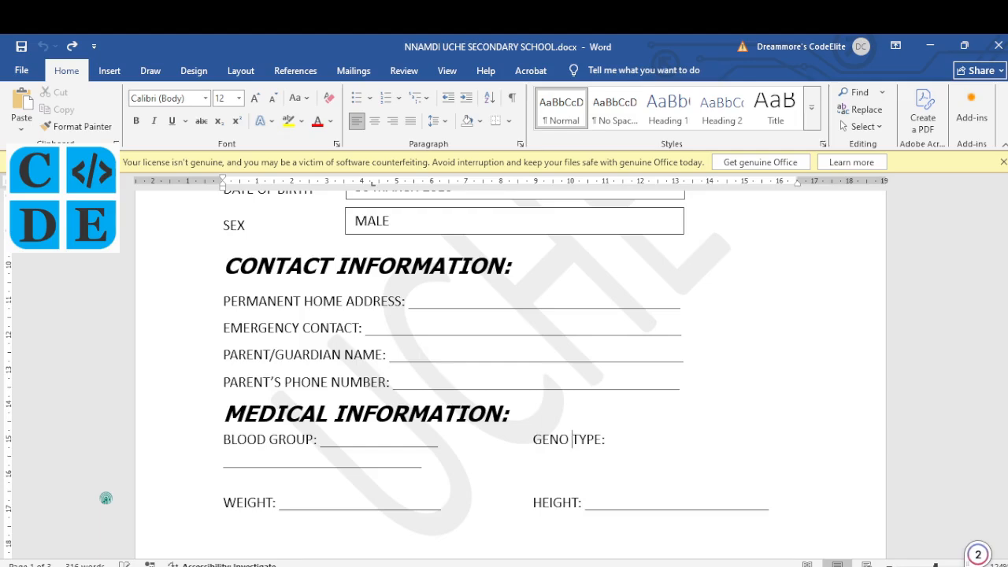
{"action": "left_click", "coordinate": [635, 436]}
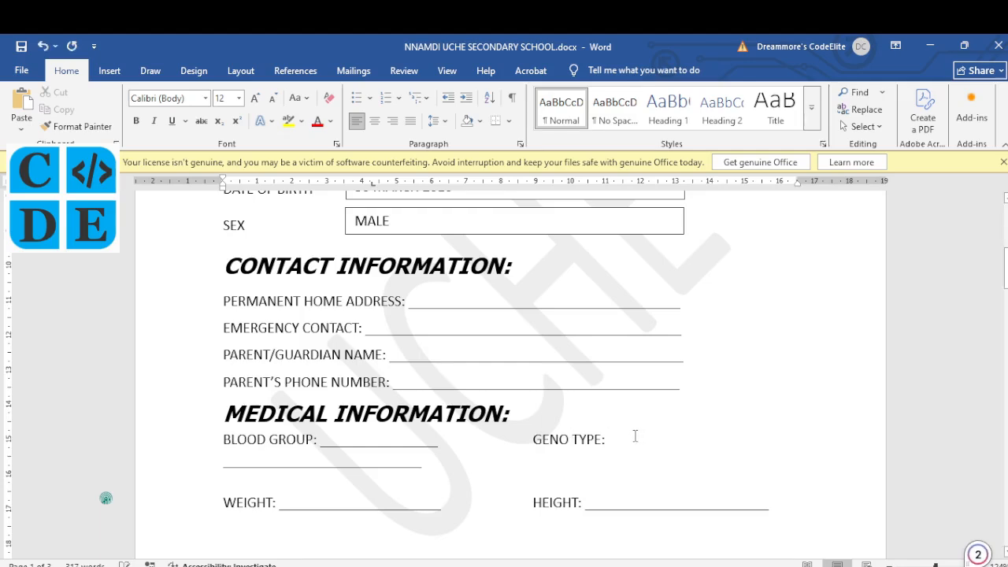
{"action": "left_click", "coordinate": [625, 439]}
{"action": "key", "text": "Delete"}
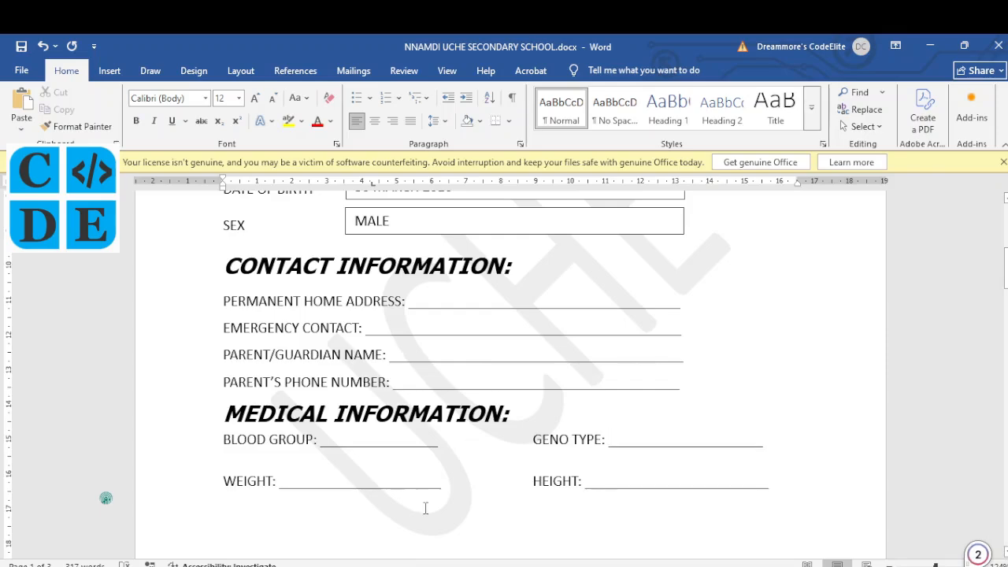
{"action": "left_click", "coordinate": [417, 566]}
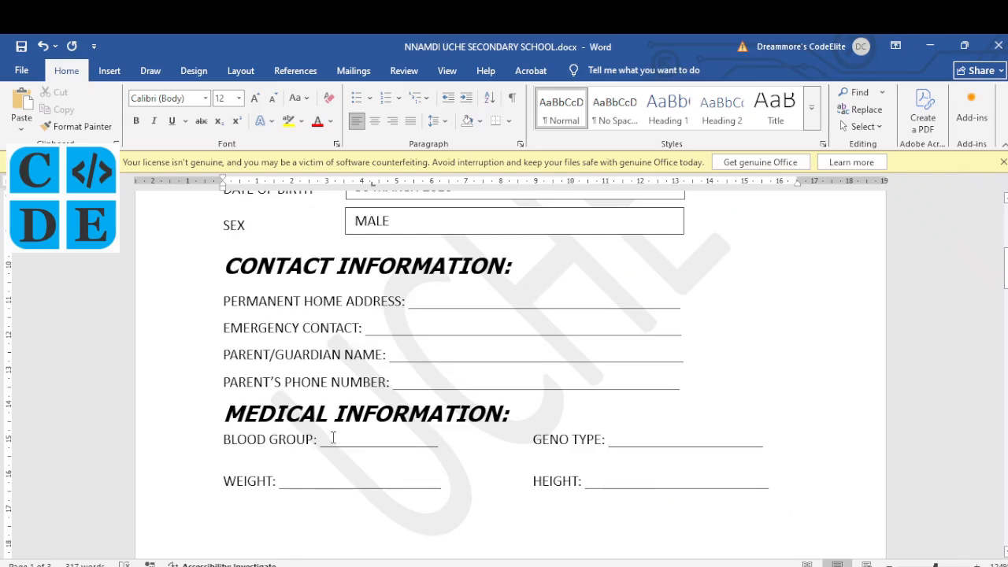
Step: Draw a text box from Insert > Shapes and place it on the BLOOD GROUP underline
{"action": "left_click", "coordinate": [113, 71]}
{"action": "left_click", "coordinate": [185, 103]}
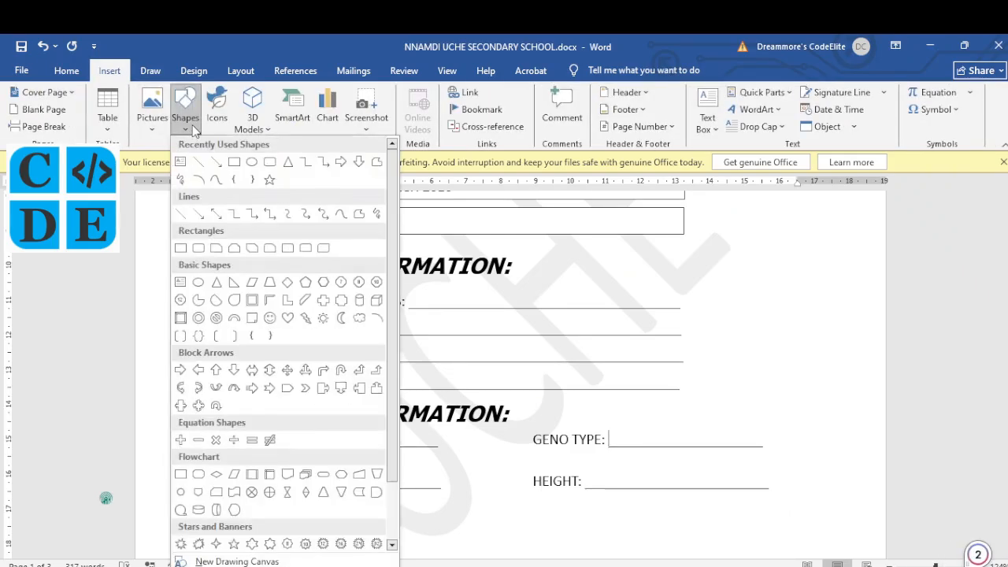
{"action": "left_click", "coordinate": [185, 164]}
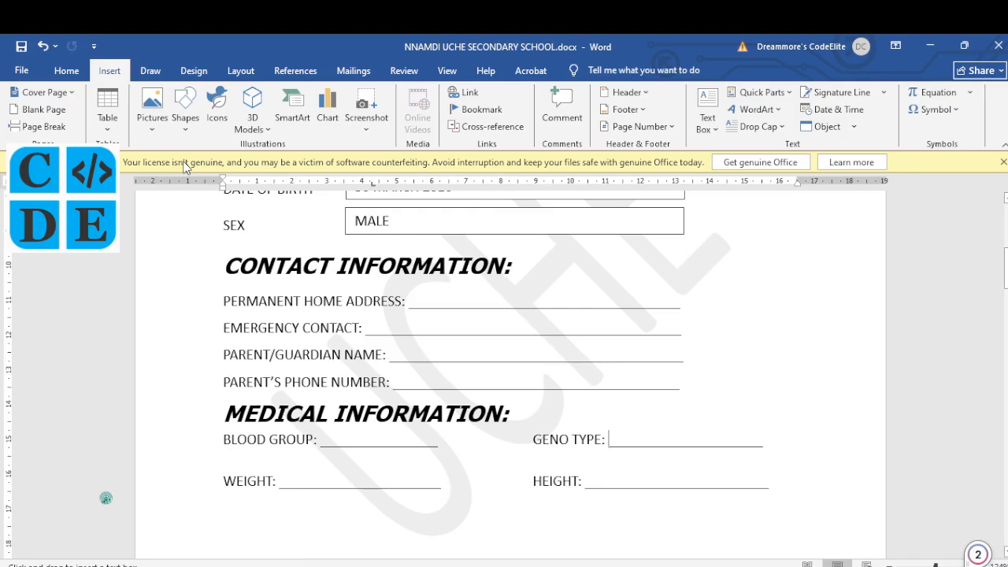
{"action": "left_click", "coordinate": [332, 431]}
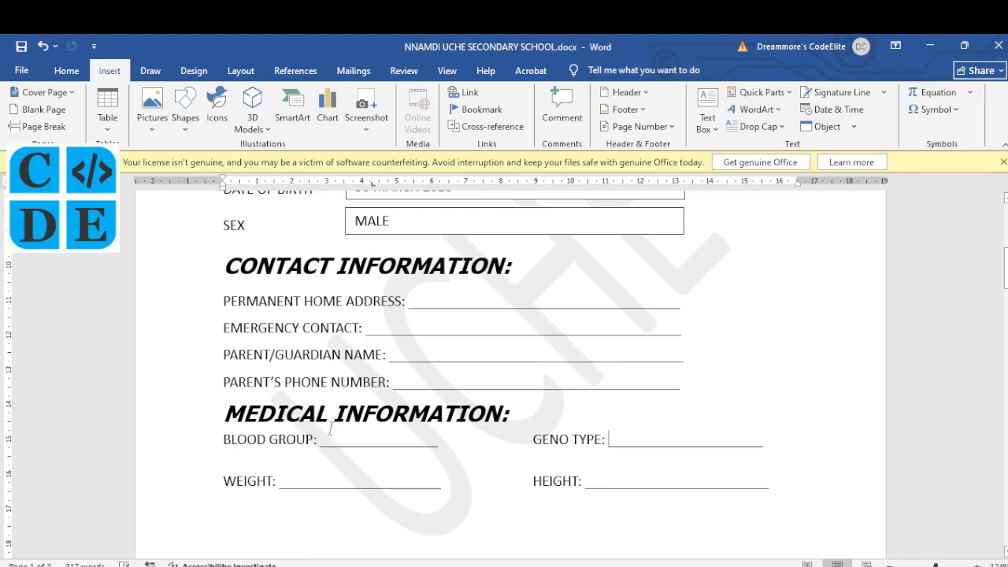
{"action": "left_click", "coordinate": [189, 128]}
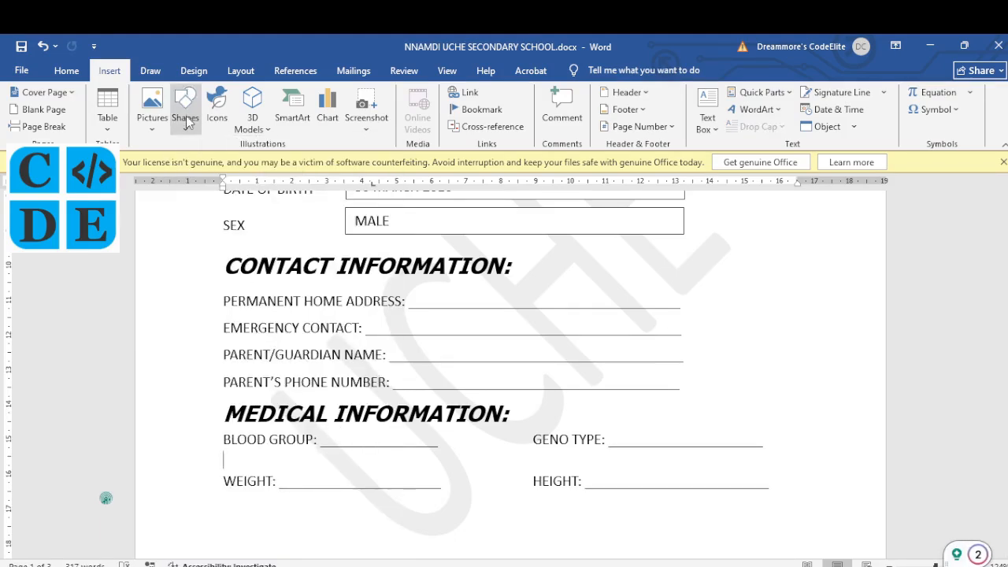
{"action": "left_click", "coordinate": [187, 119]}
{"action": "left_click", "coordinate": [180, 161]}
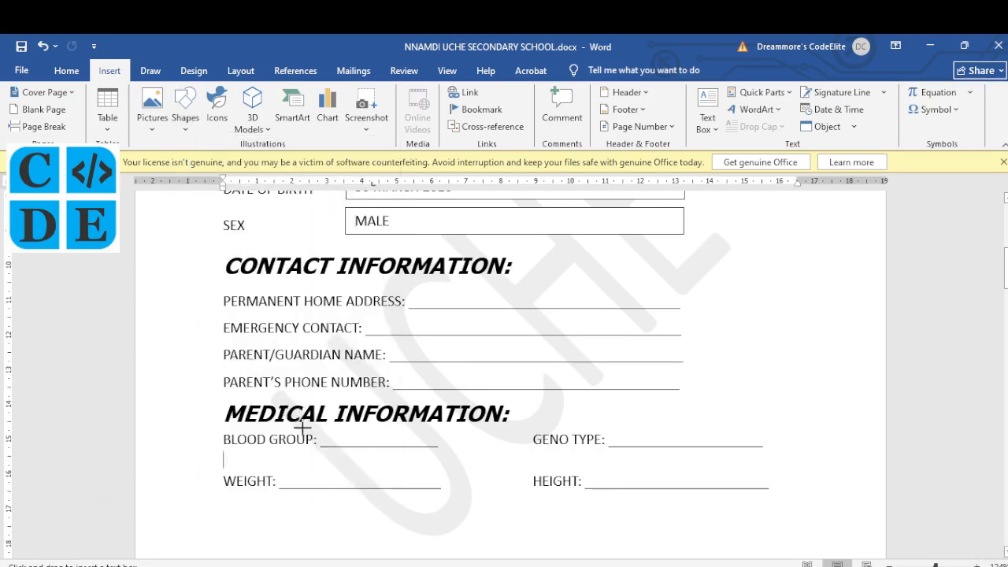
{"action": "left_click_drag", "start_coordinate": [302, 429], "coordinate": [454, 455]}
{"action": "left_click_drag", "start_coordinate": [407, 429], "coordinate": [423, 424]}
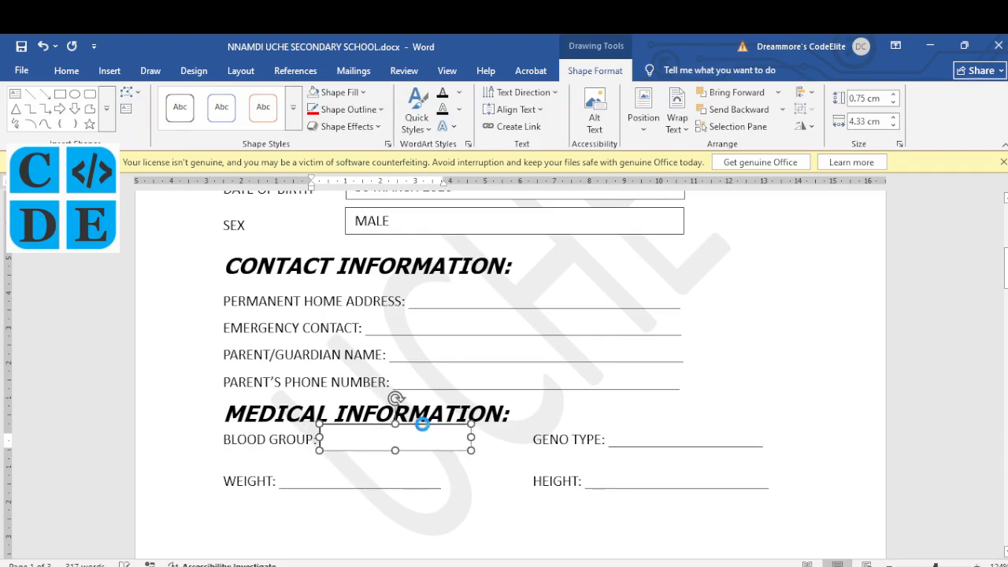
Step: Type O in the text box and shorten it to fit the line
{"action": "left_click", "coordinate": [405, 436]}
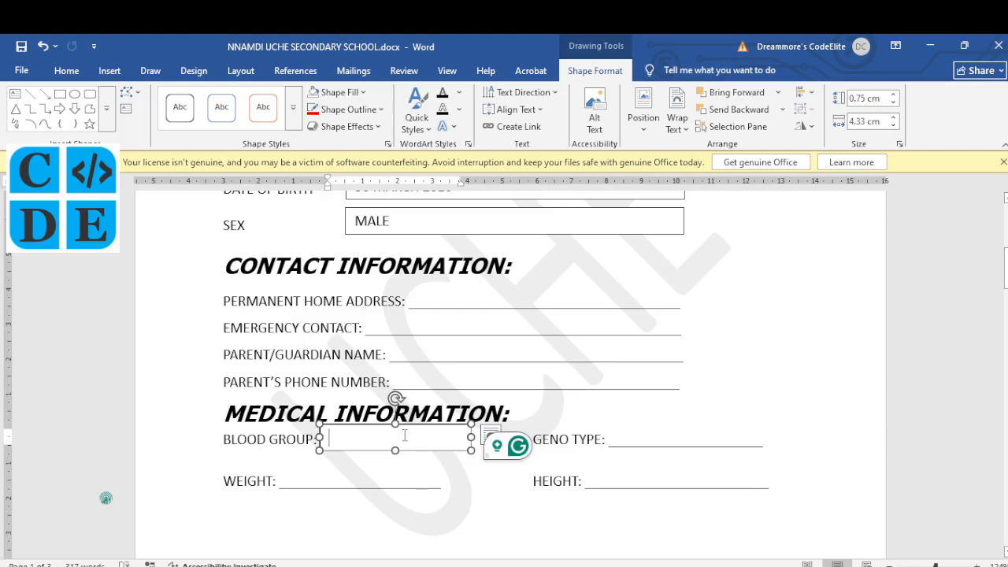
{"action": "type", "text": "O"}
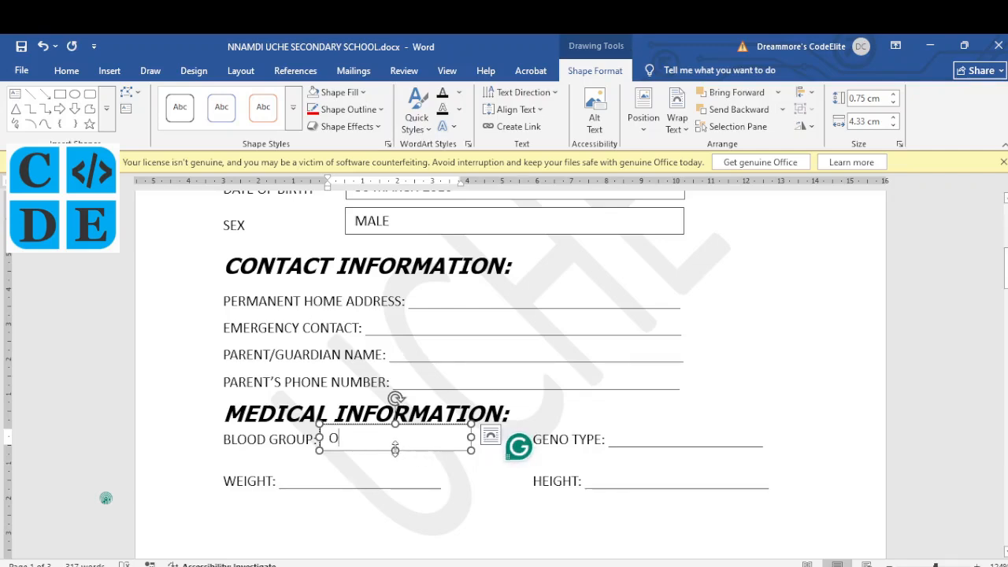
{"action": "left_click", "coordinate": [67, 70]}
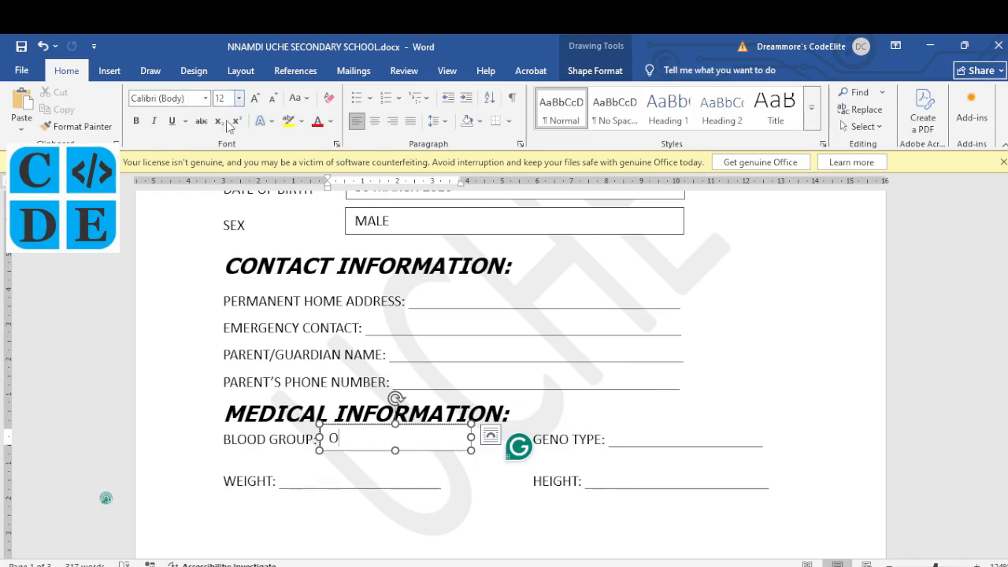
{"action": "left_click_drag", "start_coordinate": [396, 450], "coordinate": [402, 421]}
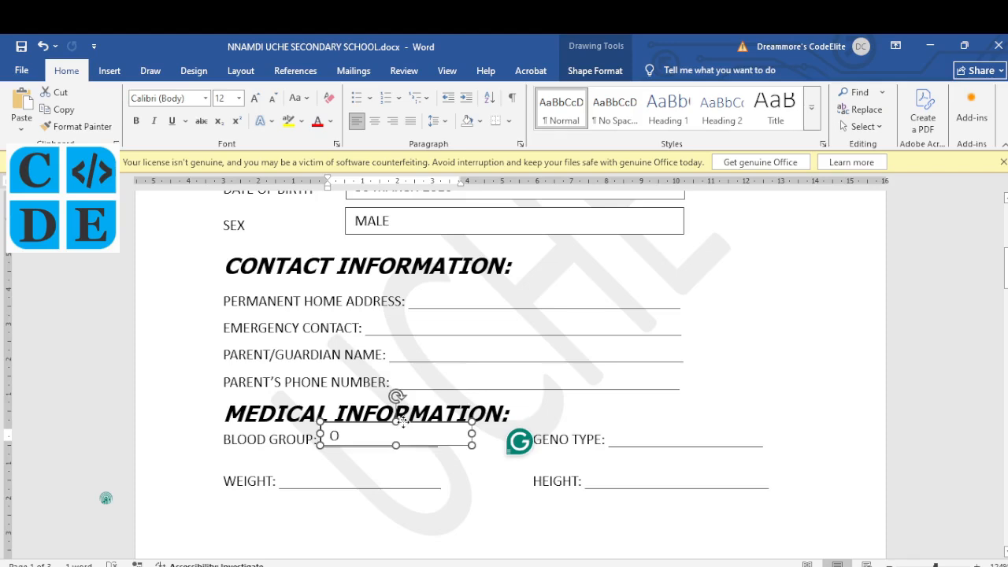
{"action": "left_click", "coordinate": [405, 472]}
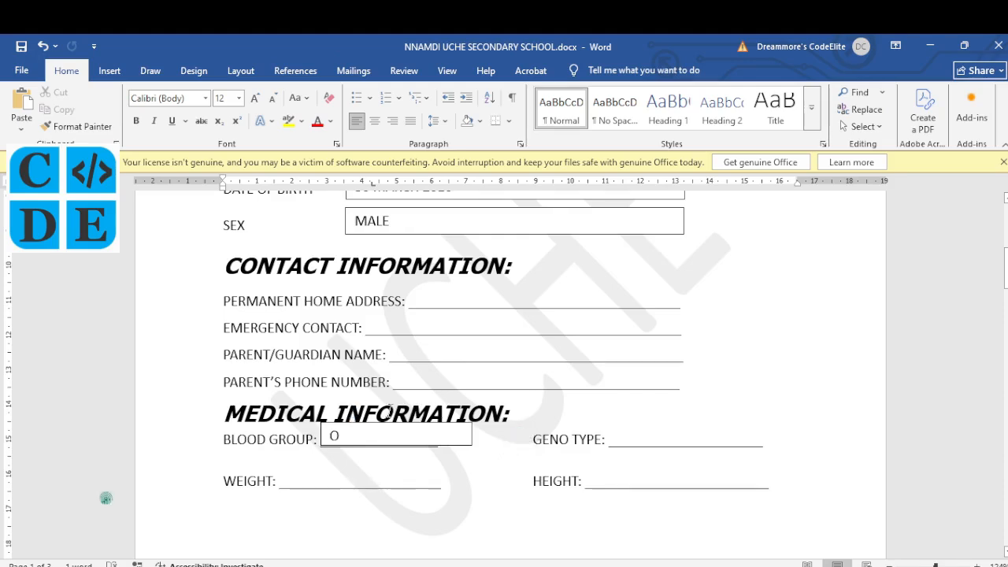
{"action": "left_click", "coordinate": [471, 434]}
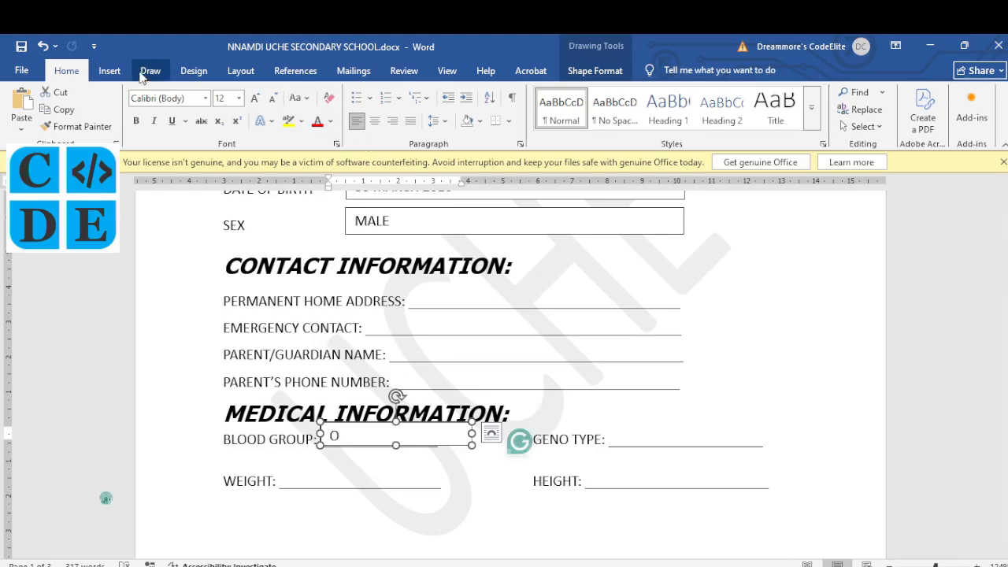
Step: Set the blood group text box to No Fill and No Outline
{"action": "left_click", "coordinate": [596, 73]}
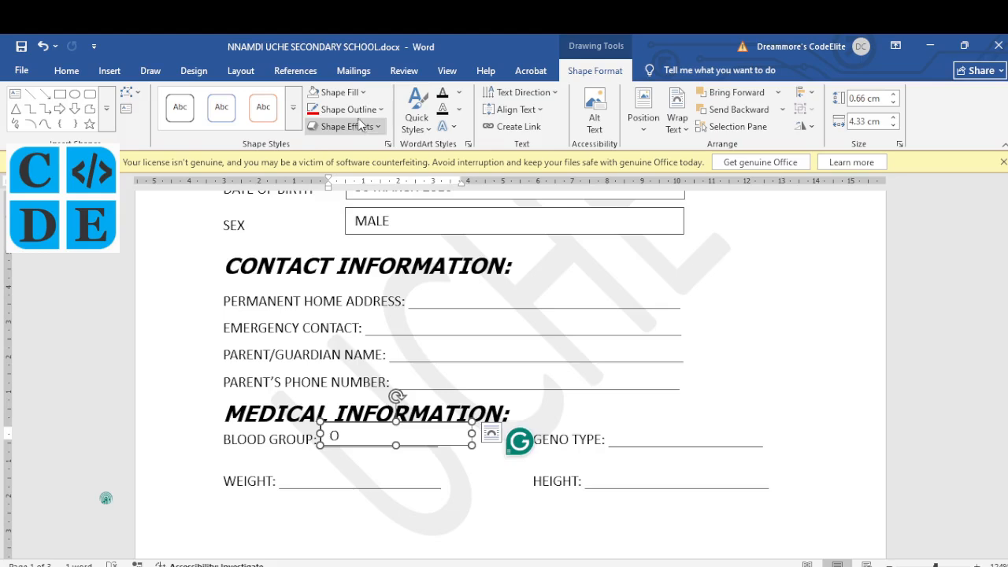
{"action": "left_click", "coordinate": [363, 93]}
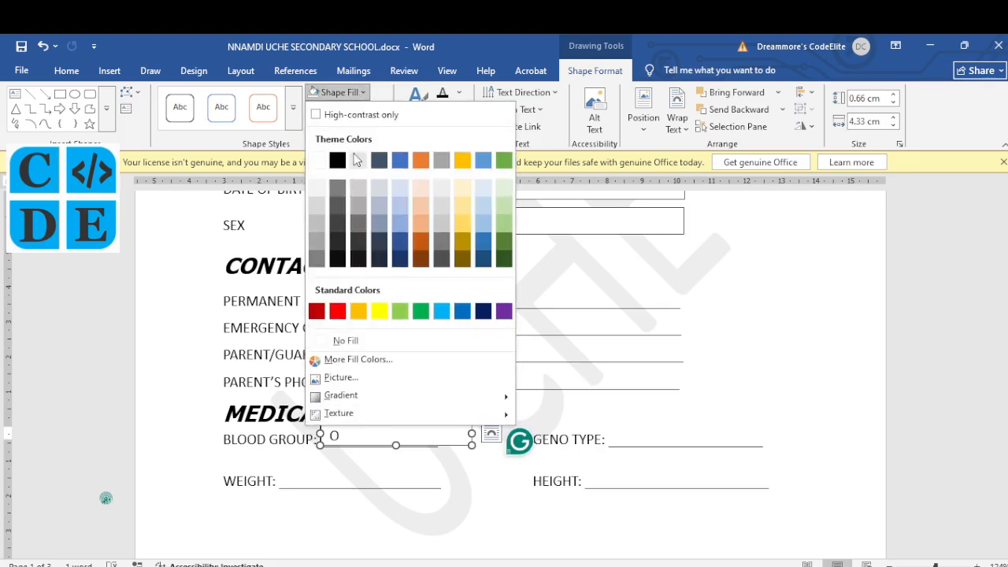
{"action": "left_click", "coordinate": [346, 341]}
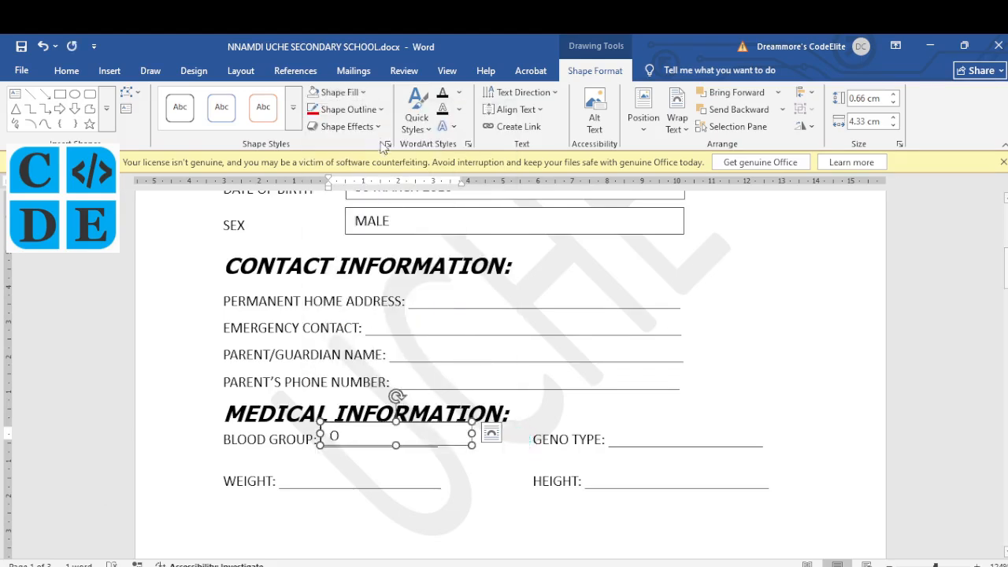
{"action": "left_click", "coordinate": [381, 109]}
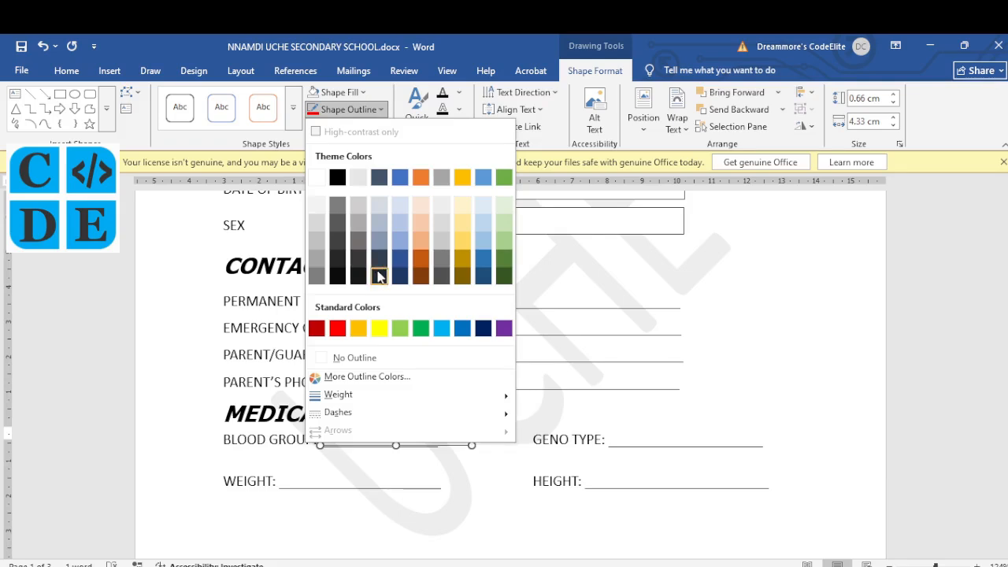
{"action": "left_click", "coordinate": [370, 359]}
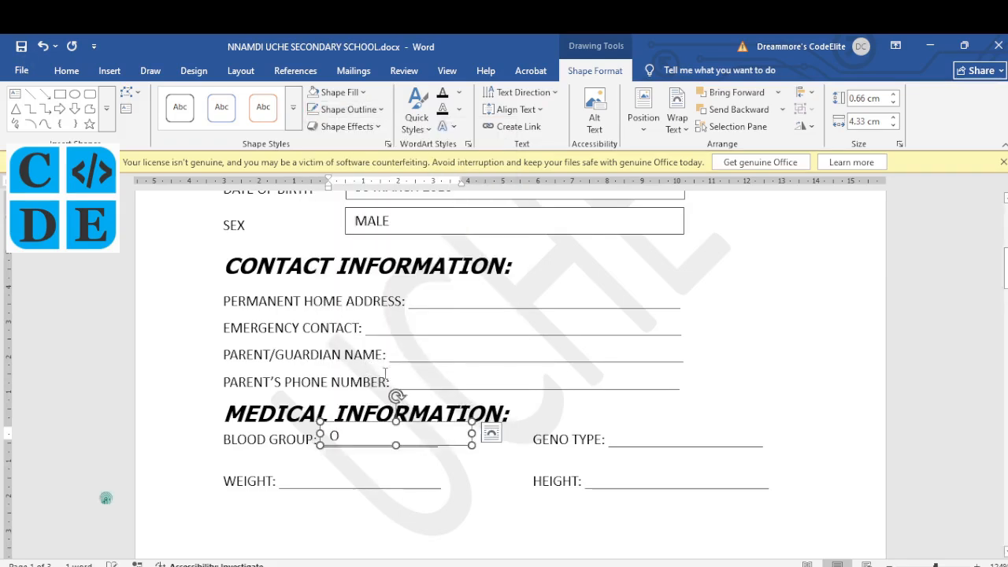
{"action": "left_click", "coordinate": [432, 382]}
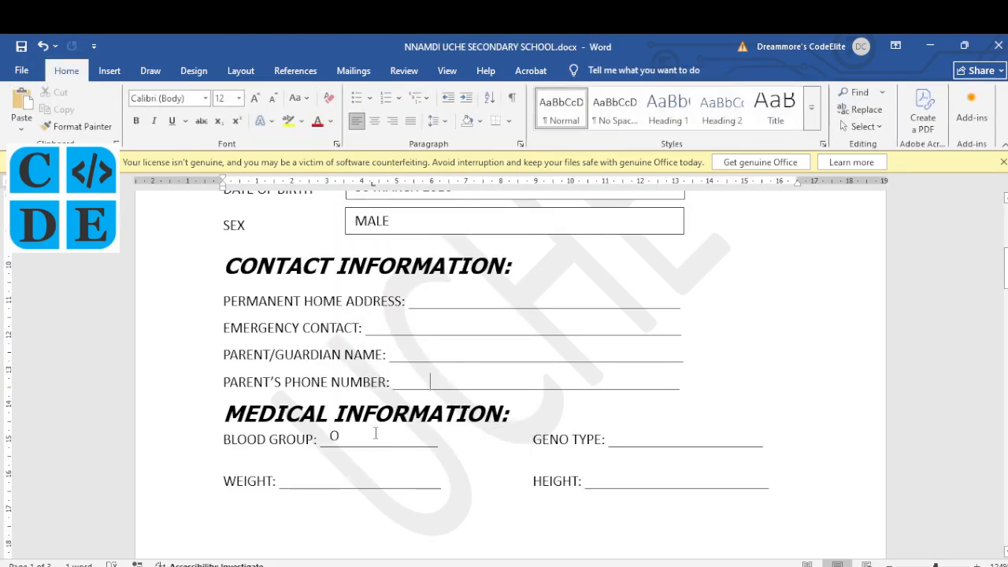
{"action": "left_click", "coordinate": [333, 436]}
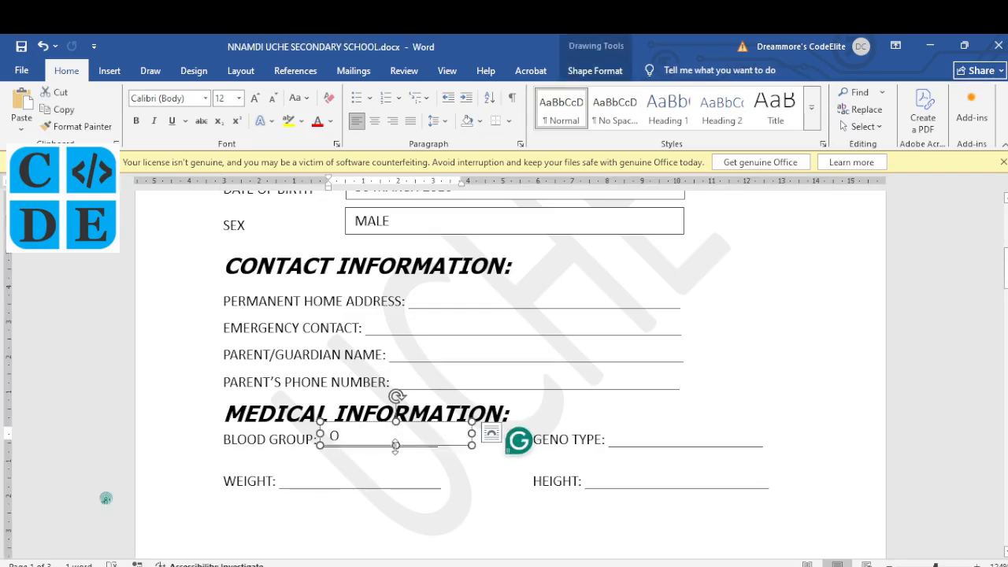
Step: Copy the Blood Group answer box onto the GENO TYPE line and change its text to +
{"action": "left_click_drag", "start_coordinate": [396, 445], "coordinate": [410, 460]}
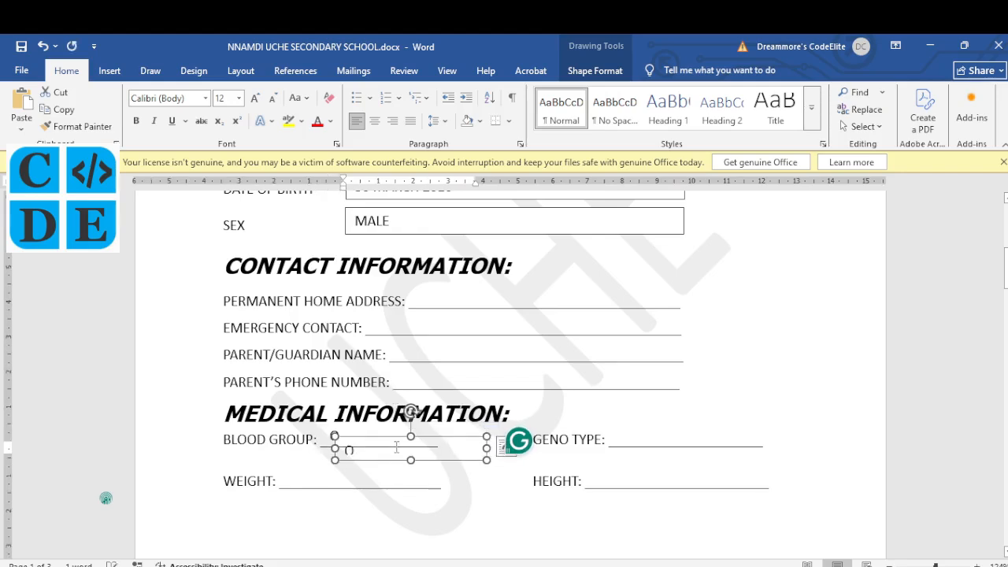
{"action": "left_click_drag", "start_coordinate": [505, 431], "coordinate": [714, 419]}
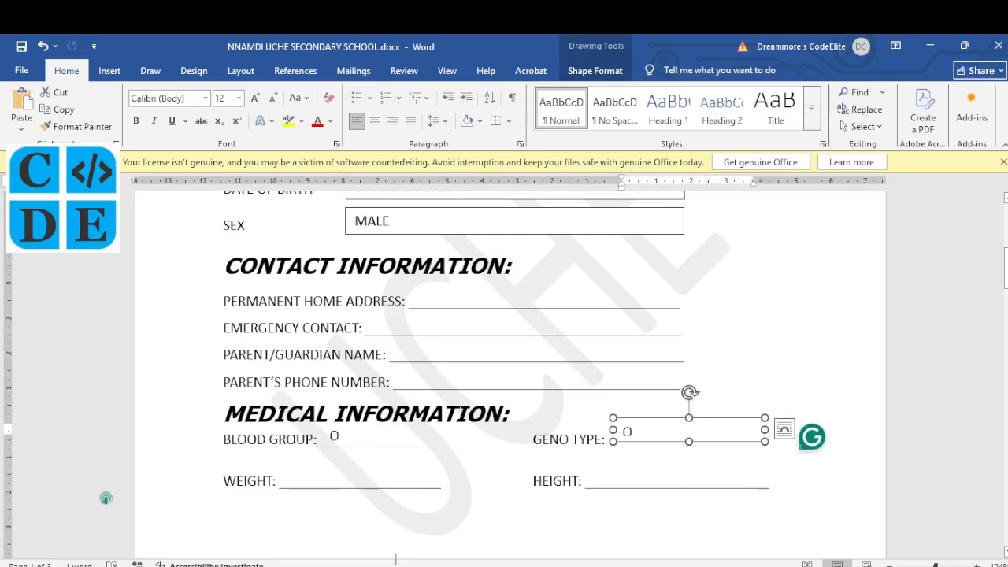
{"action": "left_click", "coordinate": [417, 520]}
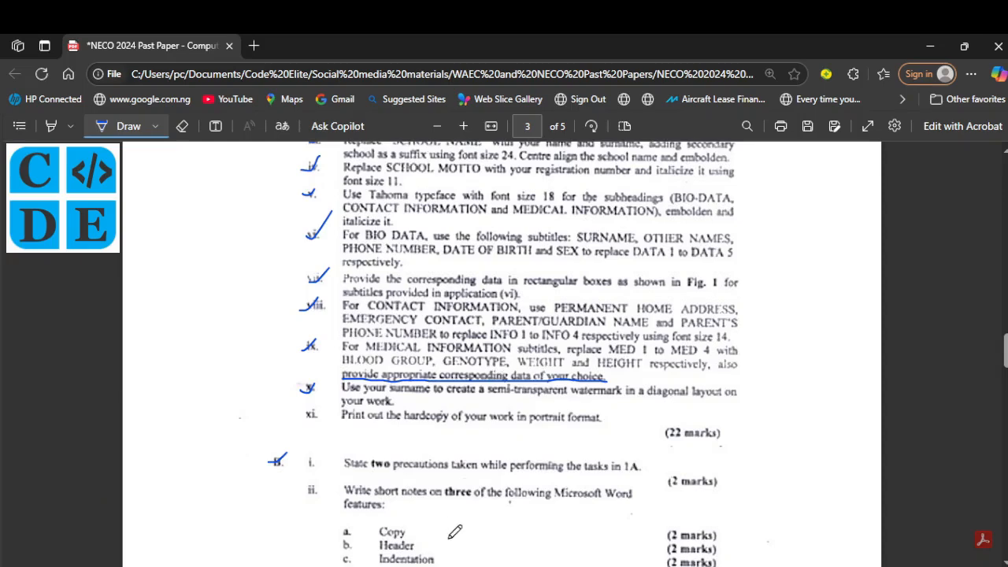
{"action": "key", "text": "alt+Tab"}
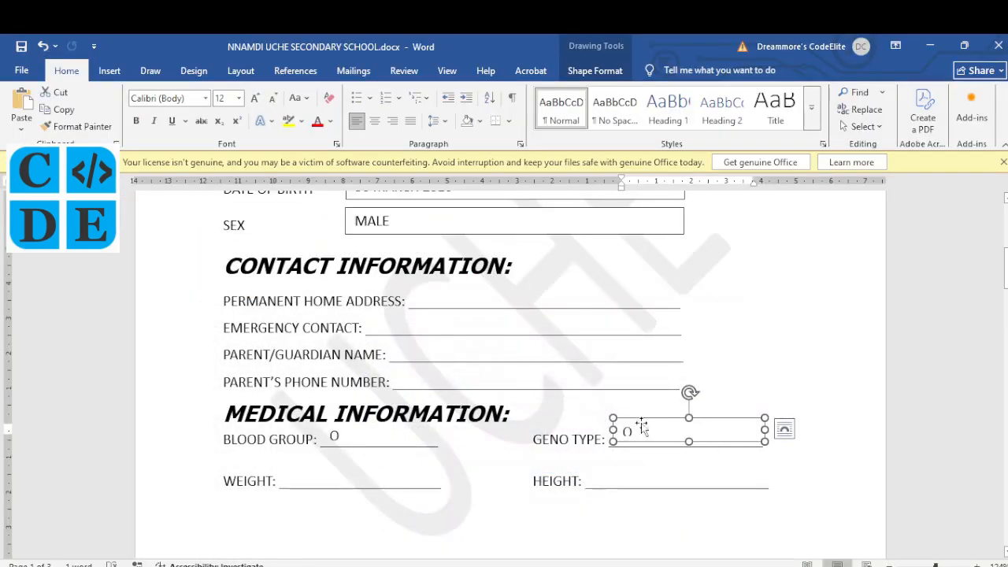
{"action": "left_click_drag", "start_coordinate": [639, 430], "coordinate": [626, 434]}
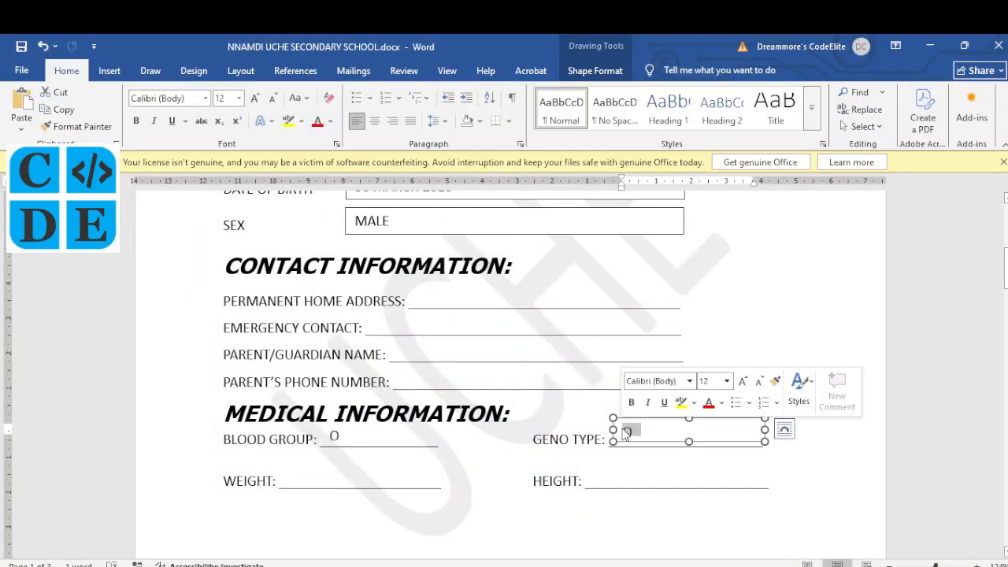
{"action": "type", "text": "+"}
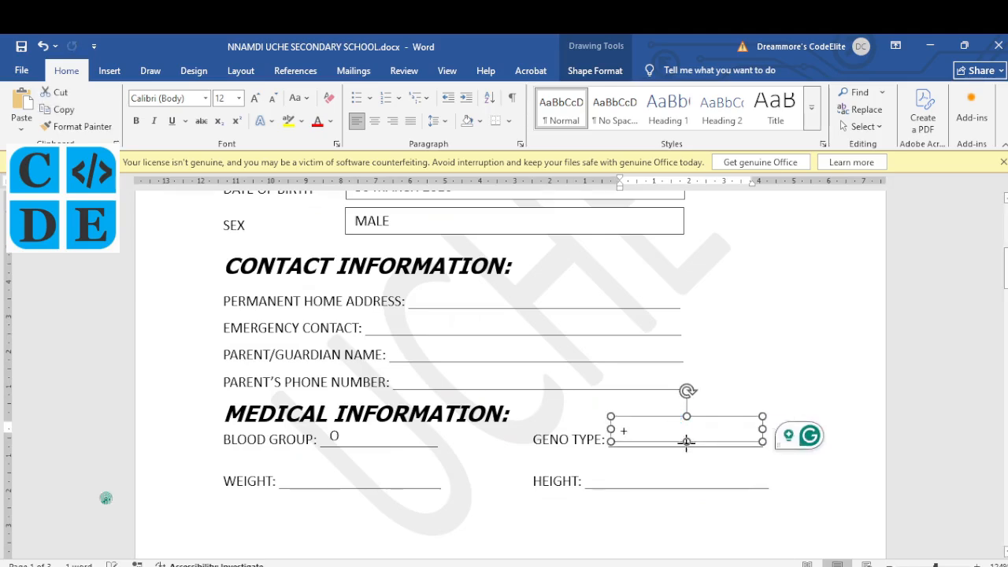
{"action": "key", "text": "Escape"}
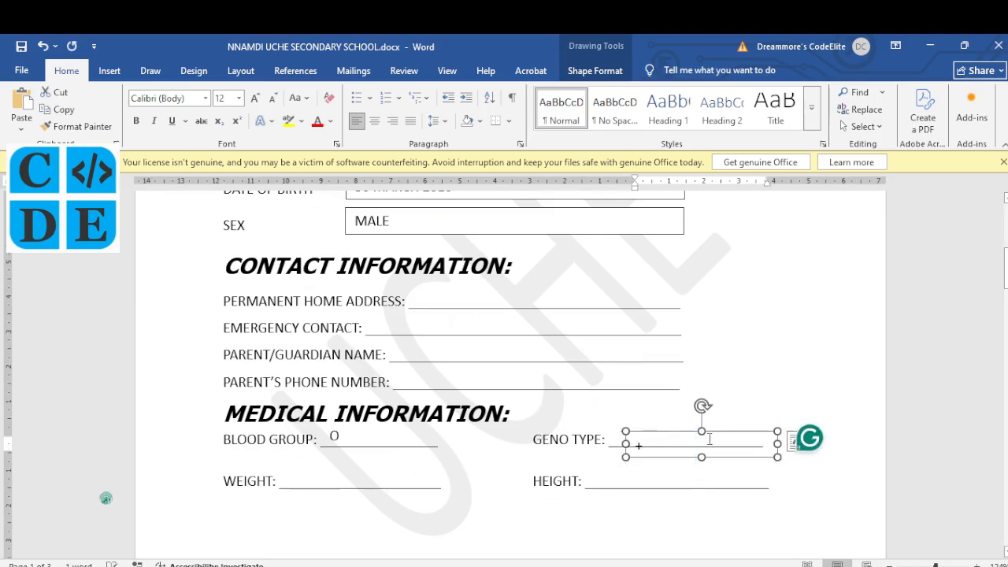
Step: Place copies of the answer box beside WEIGHT and HEIGHT, reading 75.5 and 5.6 METERS
{"action": "left_click_drag", "start_coordinate": [676, 413], "coordinate": [343, 461]}
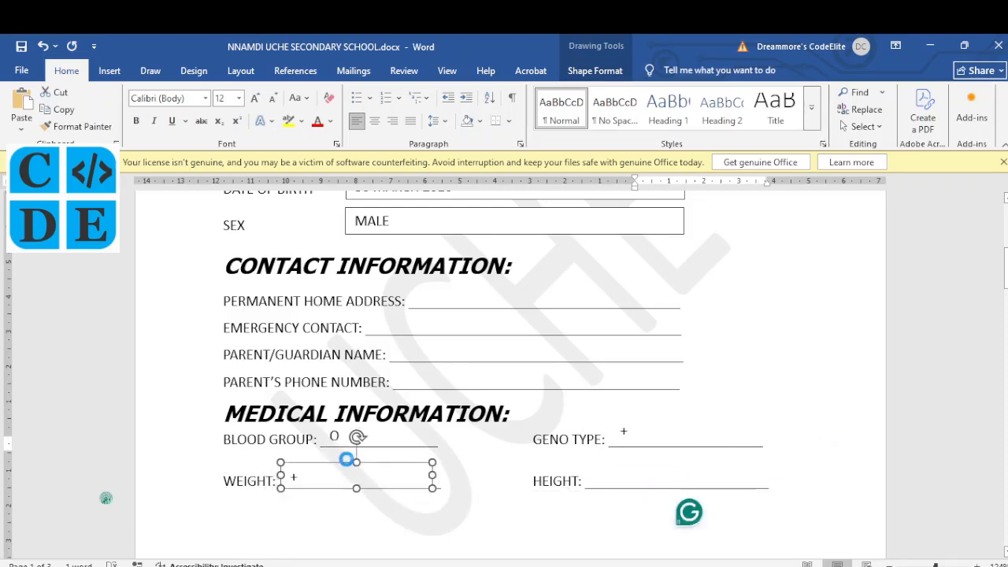
{"action": "double_click", "coordinate": [296, 475]}
{"action": "type", "text": "75.5"}
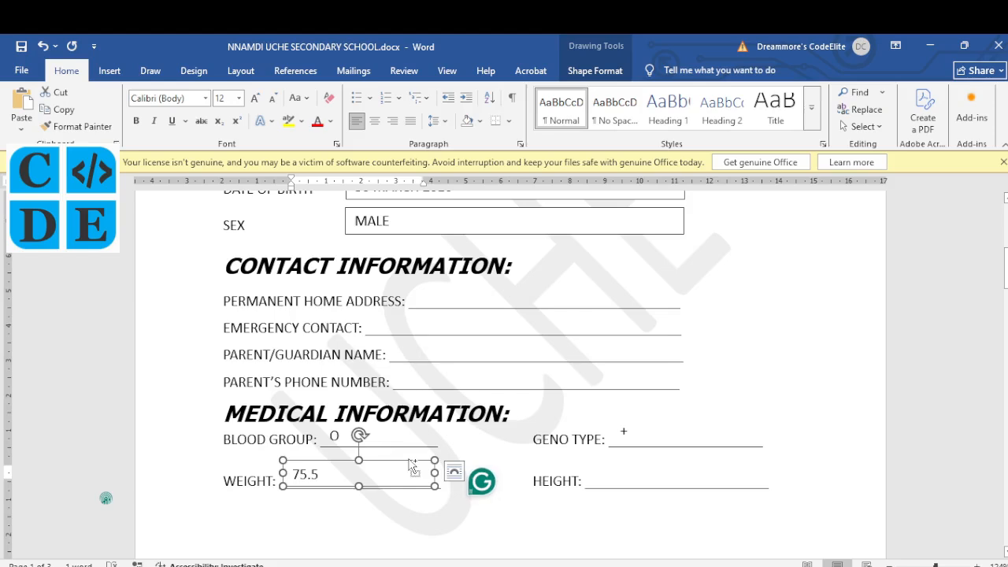
{"action": "left_click_drag", "start_coordinate": [409, 464], "coordinate": [725, 456]}
{"action": "double_click", "coordinate": [639, 471]}
{"action": "type", "text": "5.6 METERS"}
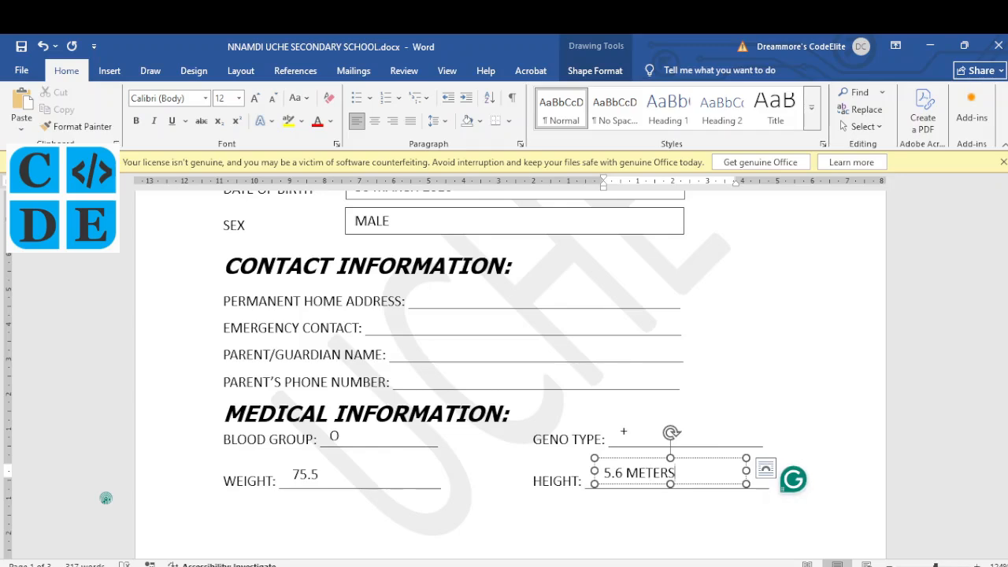
{"action": "left_click", "coordinate": [534, 502]}
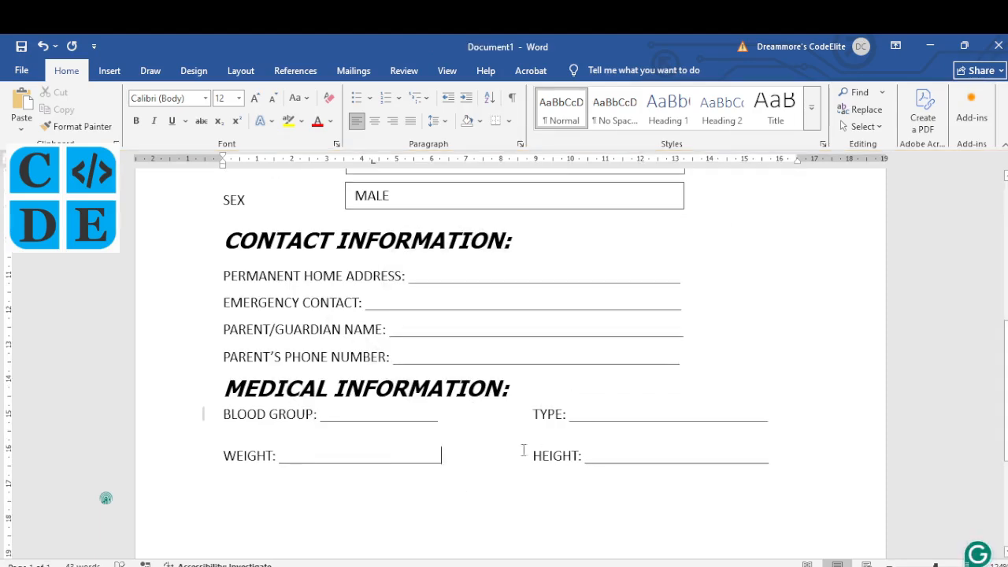
Step: Bring the Edge window with the NECO past paper PDF to the front
{"action": "left_click", "coordinate": [429, 566]}
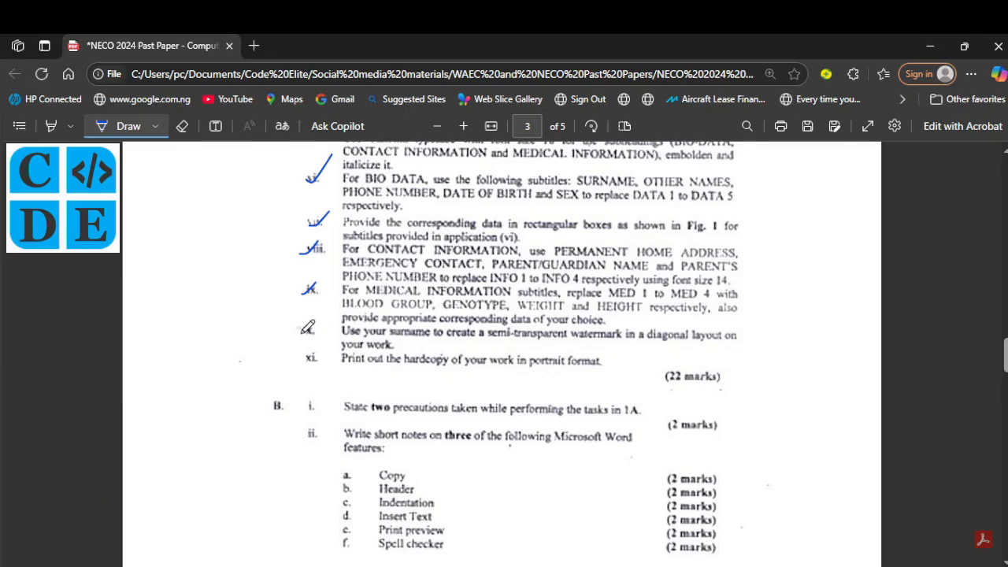
Step: Draw a tick beside item x, the surname watermark instruction, on the past paper
{"action": "mouse_move", "coordinate": [301, 330]}
{"action": "left_mouse_down"}
{"action": "mouse_move", "coordinate": [308, 336]}
{"action": "mouse_move", "coordinate": [317, 326]}
{"action": "left_mouse_up"}
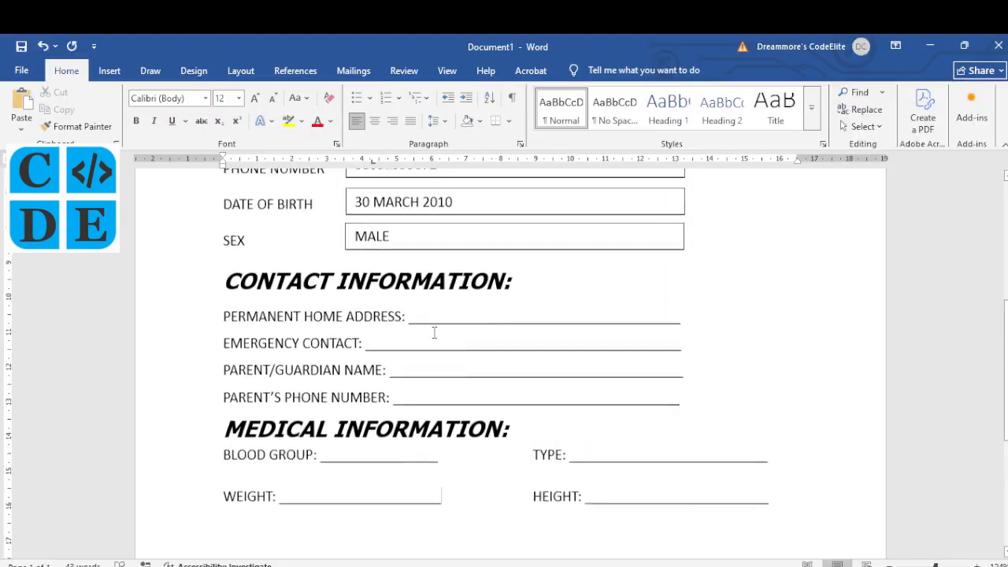
Step: Apply a custom text watermark reading UCHE, diagonal and semitransparent, to the form
{"action": "scroll", "coordinate": [434, 332], "scroll_direction": "up", "scroll_amount": 1}
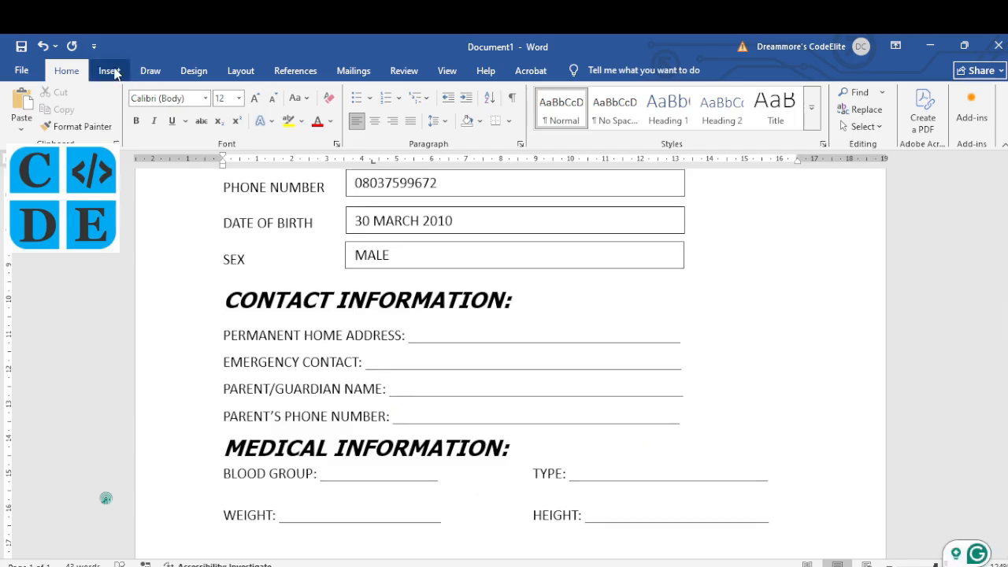
{"action": "left_click", "coordinate": [192, 73]}
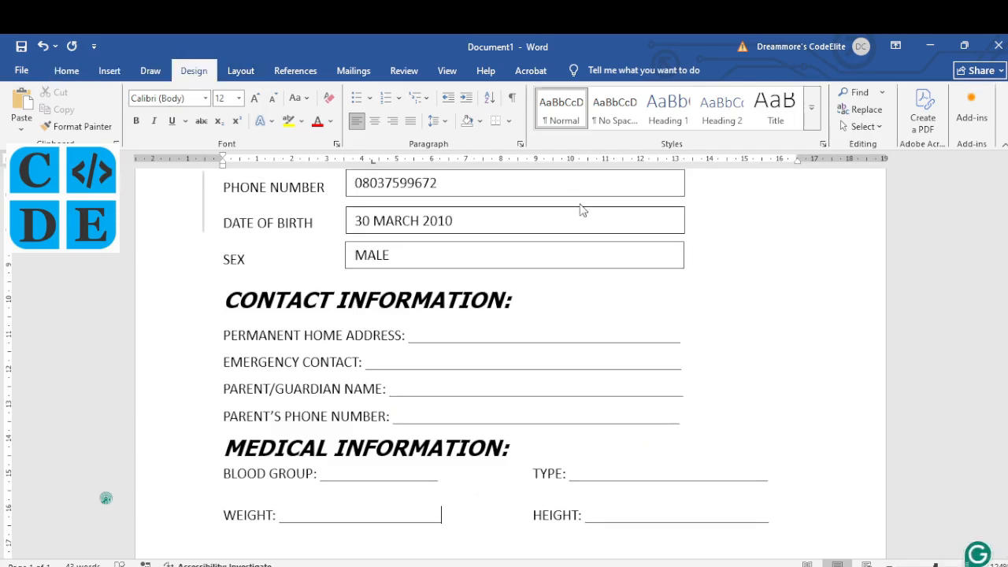
{"action": "left_click", "coordinate": [851, 123]}
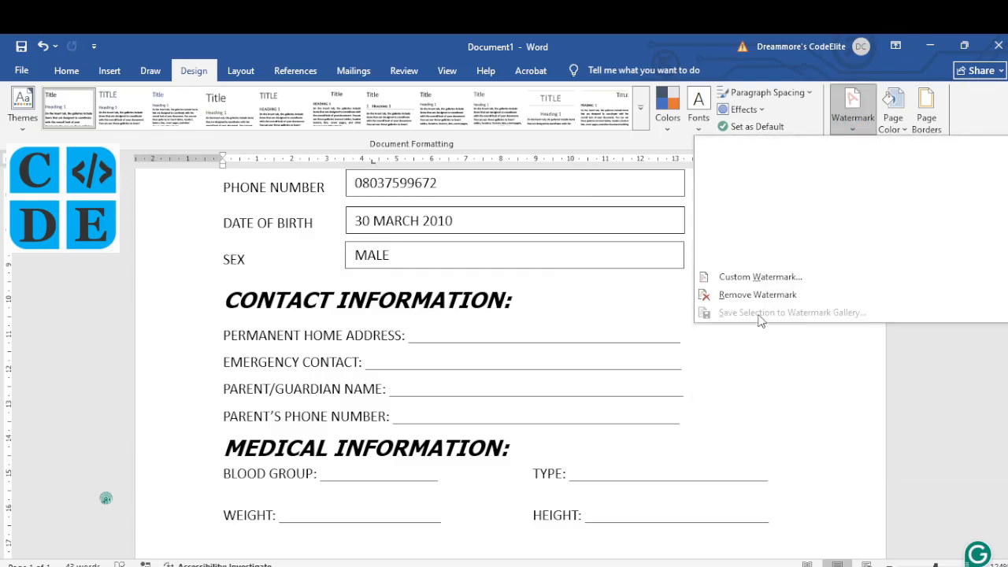
{"action": "left_click", "coordinate": [752, 279]}
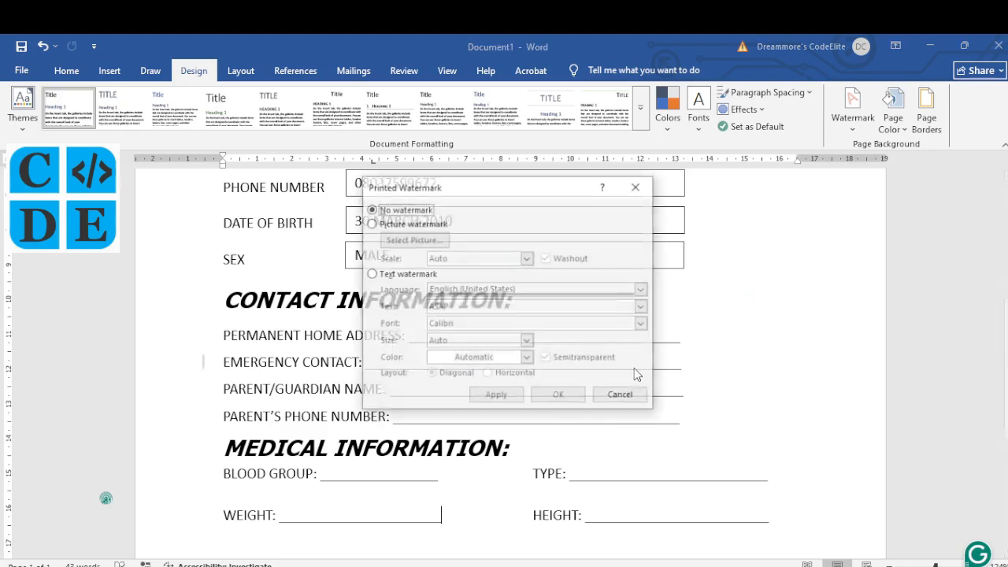
{"action": "left_click", "coordinate": [399, 275]}
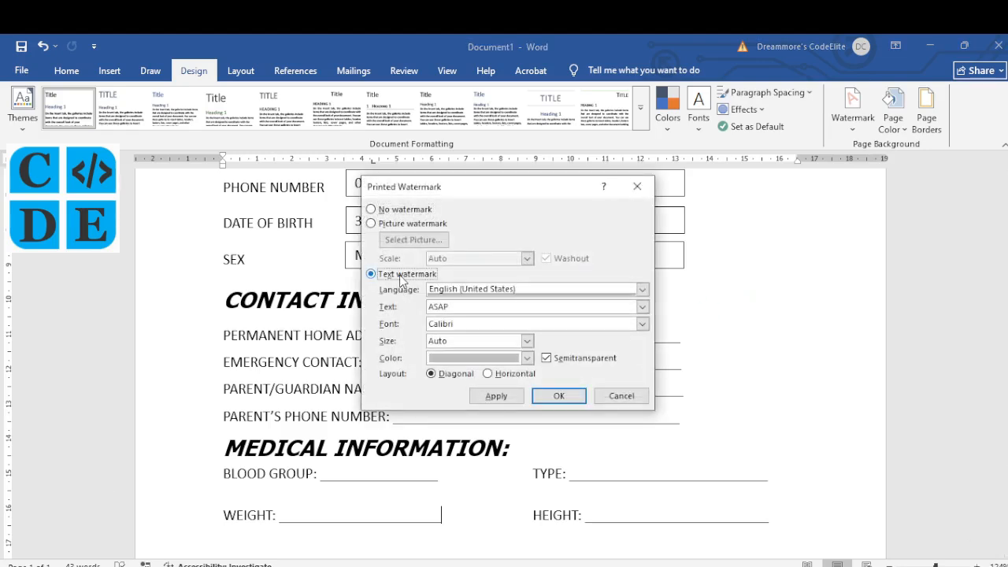
{"action": "double_click", "coordinate": [434, 307]}
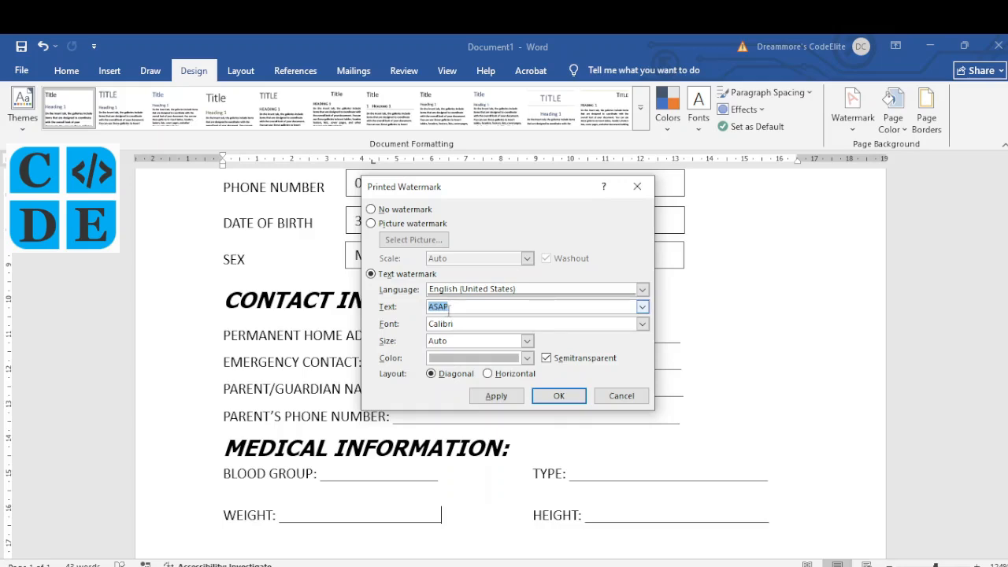
{"action": "type", "text": "UCHE"}
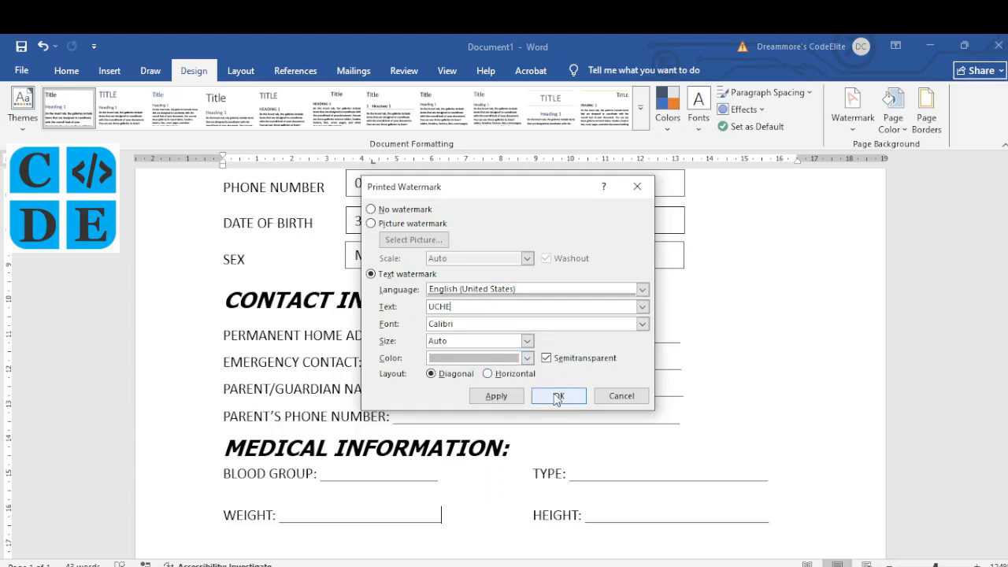
{"action": "left_click", "coordinate": [509, 396]}
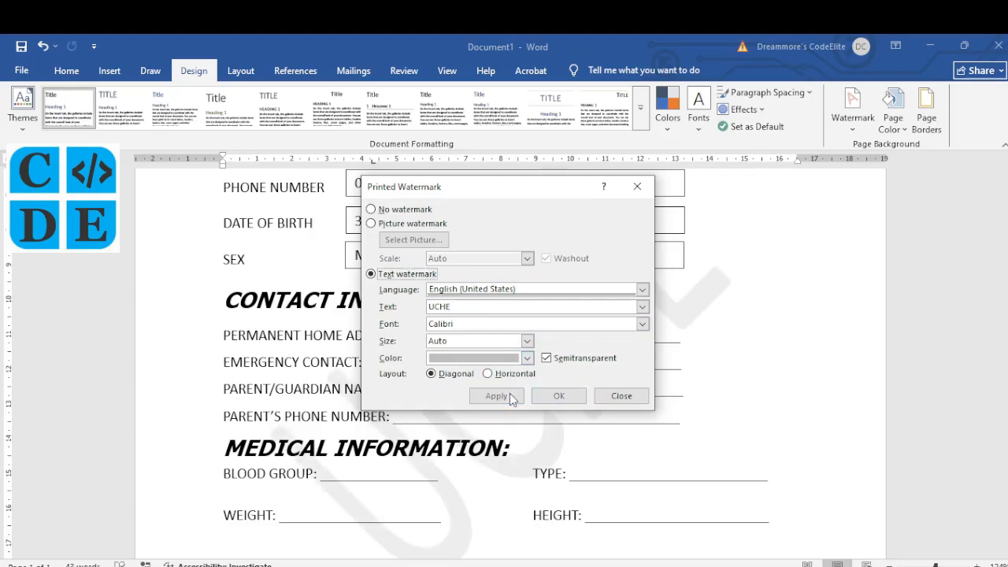
{"action": "left_click", "coordinate": [621, 396]}
{"action": "key", "text": "alt+Tab"}
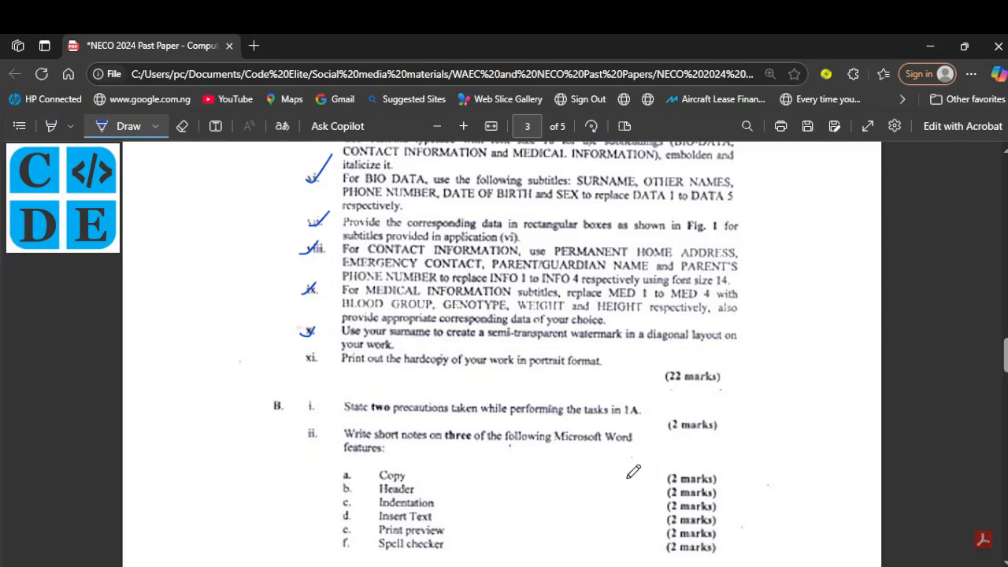
{"action": "key", "text": "alt+Tab"}
{"action": "scroll", "coordinate": [579, 387], "scroll_direction": "up", "scroll_amount": 1}
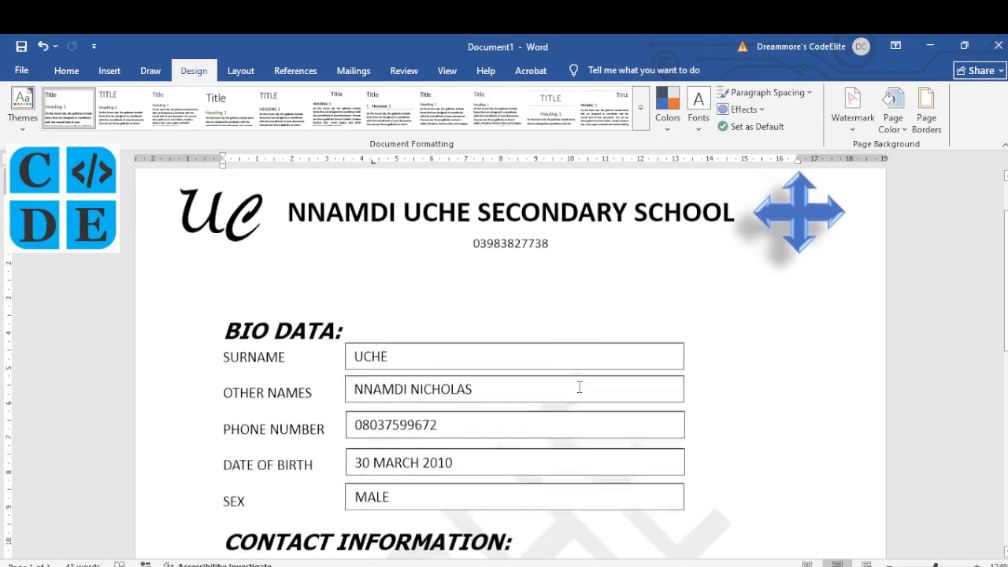
{"action": "scroll", "coordinate": [579, 387], "scroll_direction": "up", "scroll_amount": 2}
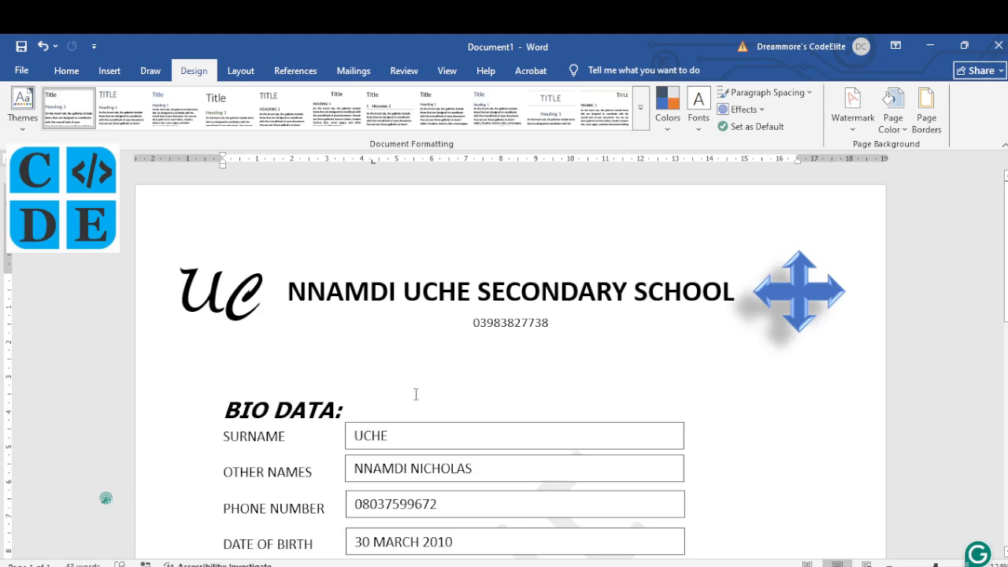
{"action": "key", "text": "ctrl+s"}
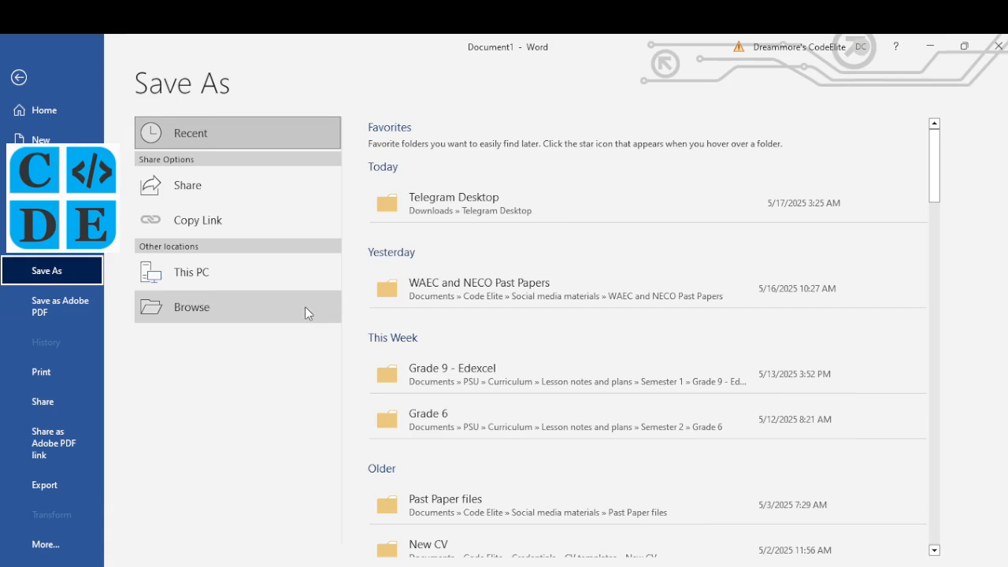
{"action": "left_click", "coordinate": [453, 290]}
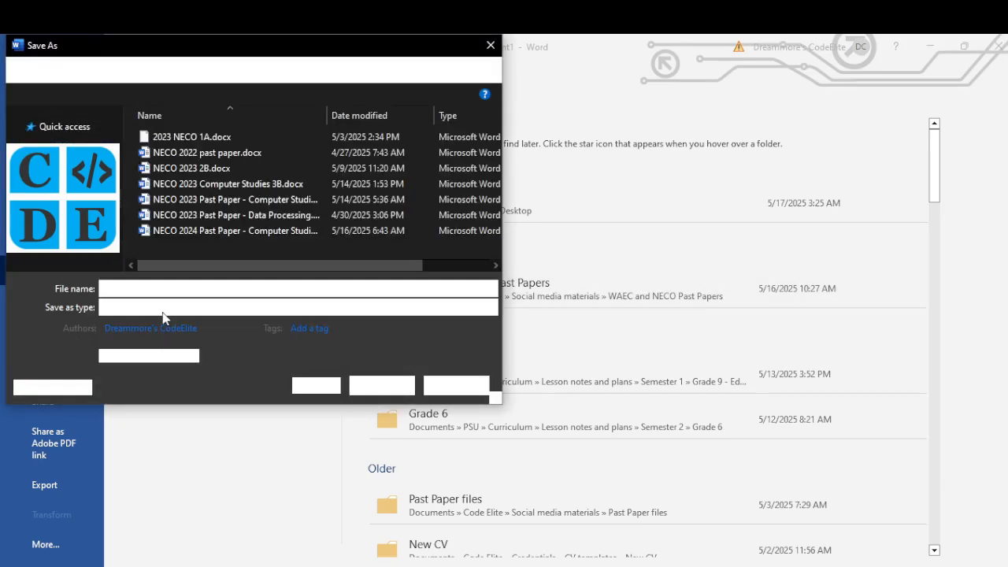
{"action": "left_click", "coordinate": [374, 387]}
{"action": "scroll", "coordinate": [416, 367], "scroll_direction": "down", "scroll_amount": 1}
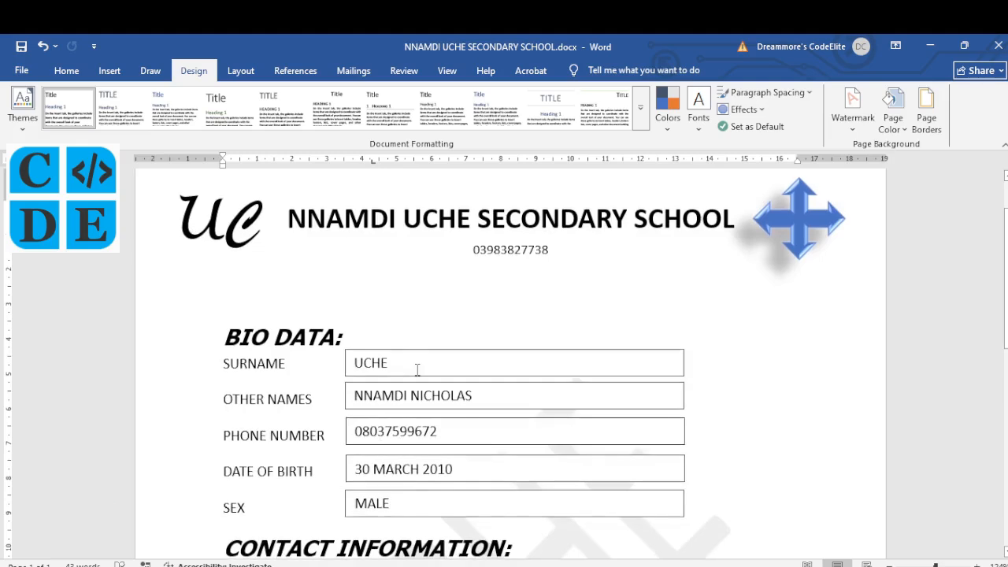
{"action": "scroll", "coordinate": [418, 370], "scroll_direction": "down", "scroll_amount": 2}
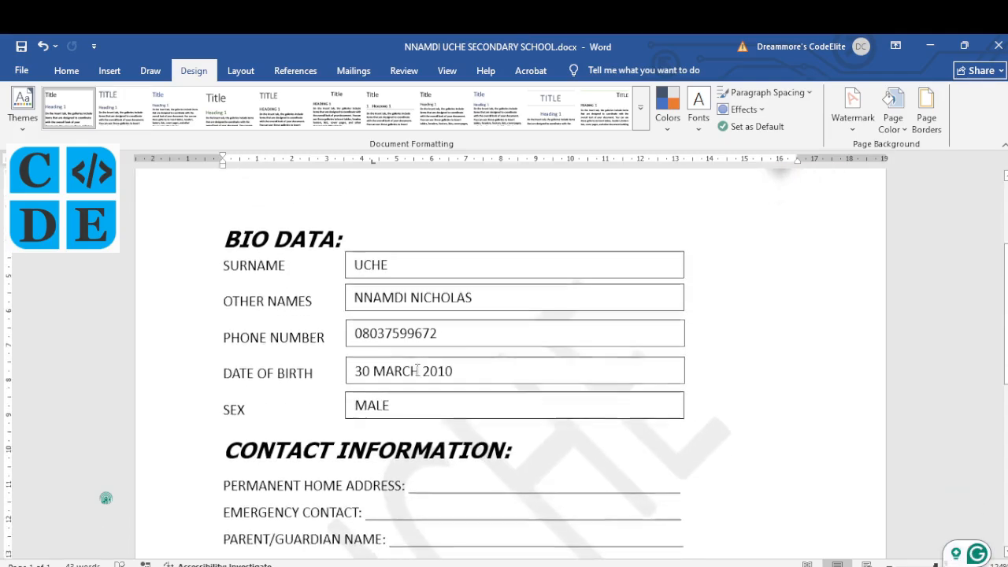
Step: Review the form and the PDF instructions, then open the empty page header above the school name
{"action": "scroll", "coordinate": [417, 371], "scroll_direction": "down", "scroll_amount": 4}
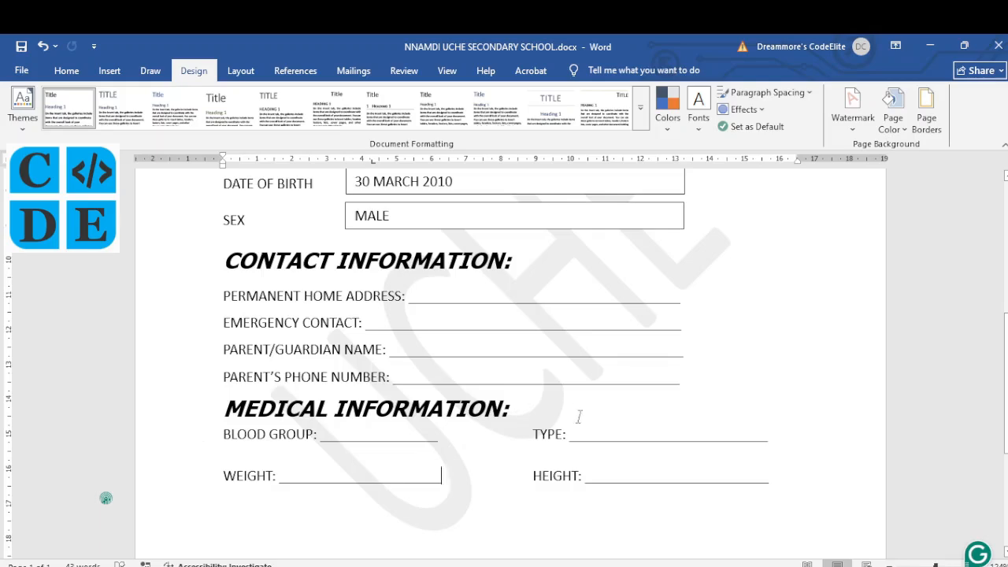
{"action": "scroll", "coordinate": [579, 417], "scroll_direction": "up", "scroll_amount": 6}
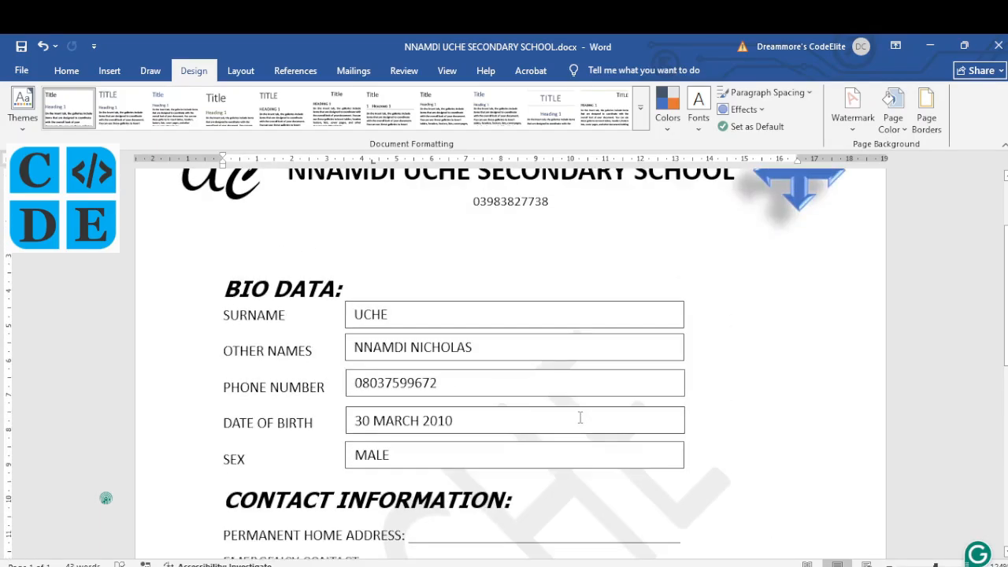
{"action": "scroll", "coordinate": [579, 418], "scroll_direction": "up", "scroll_amount": 2}
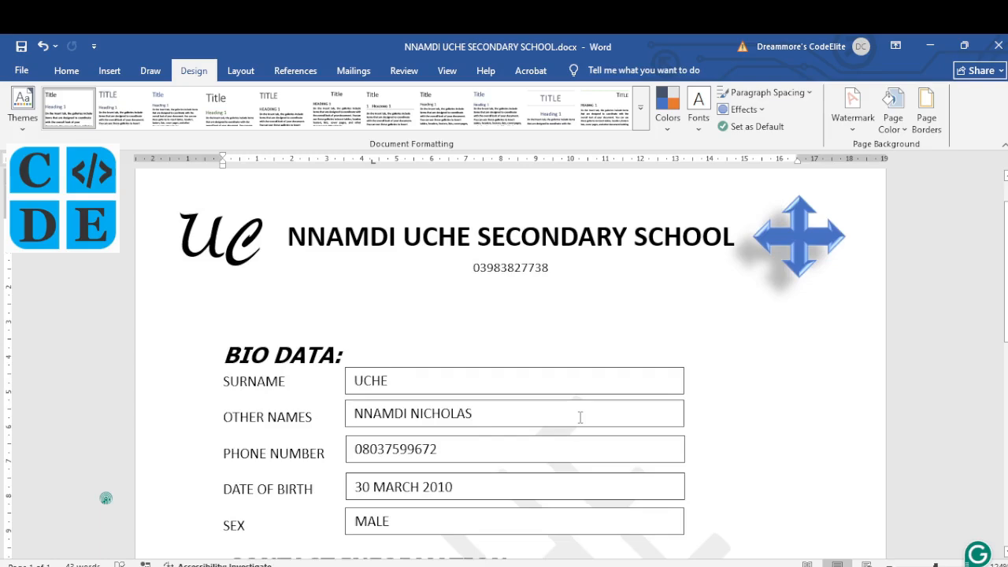
{"action": "left_click", "coordinate": [587, 566]}
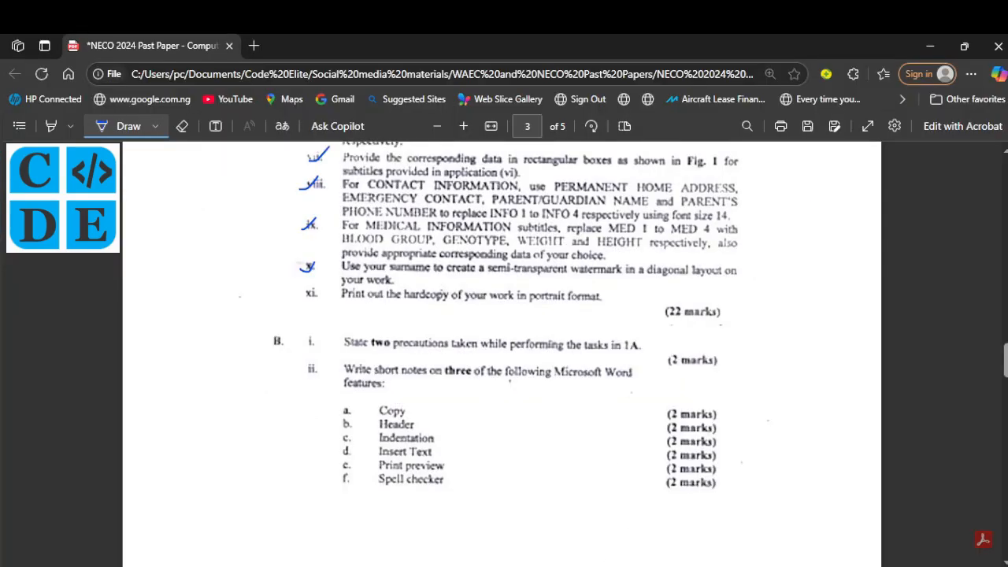
{"action": "left_click", "coordinate": [611, 566]}
{"action": "double_click", "coordinate": [355, 222]}
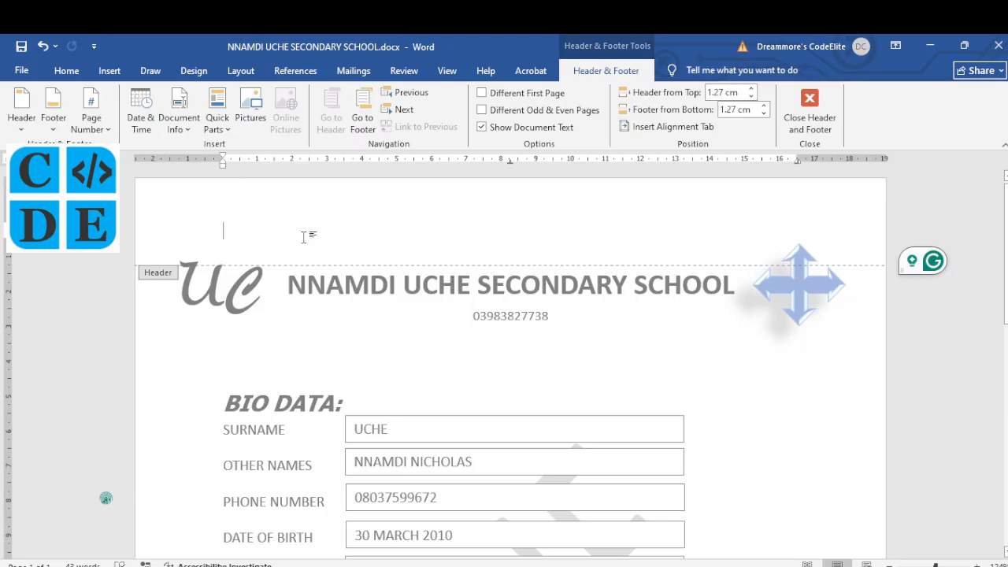
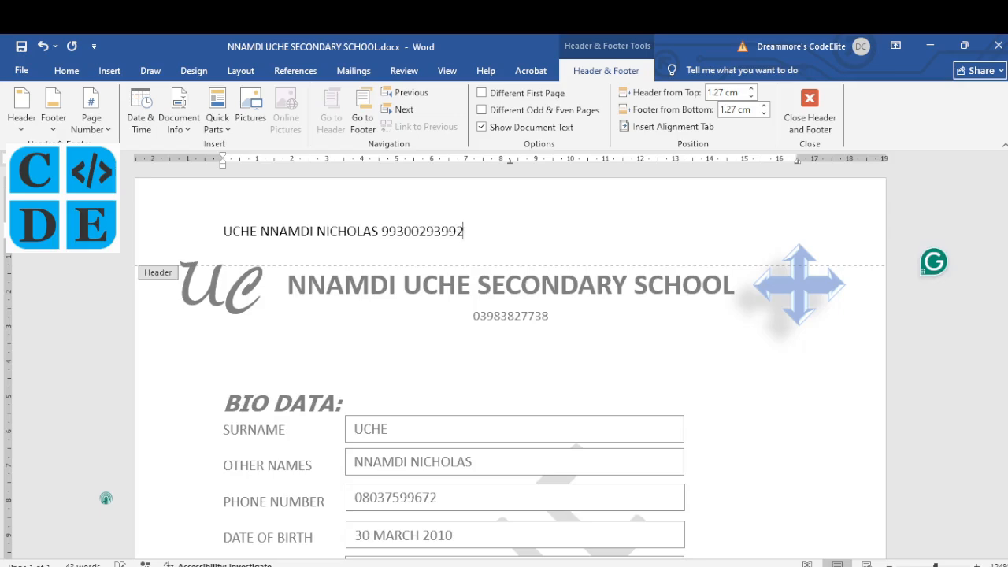
Step: Type the student's full name and candidate number into the header, then close header editing
{"action": "double_click", "coordinate": [465, 369]}
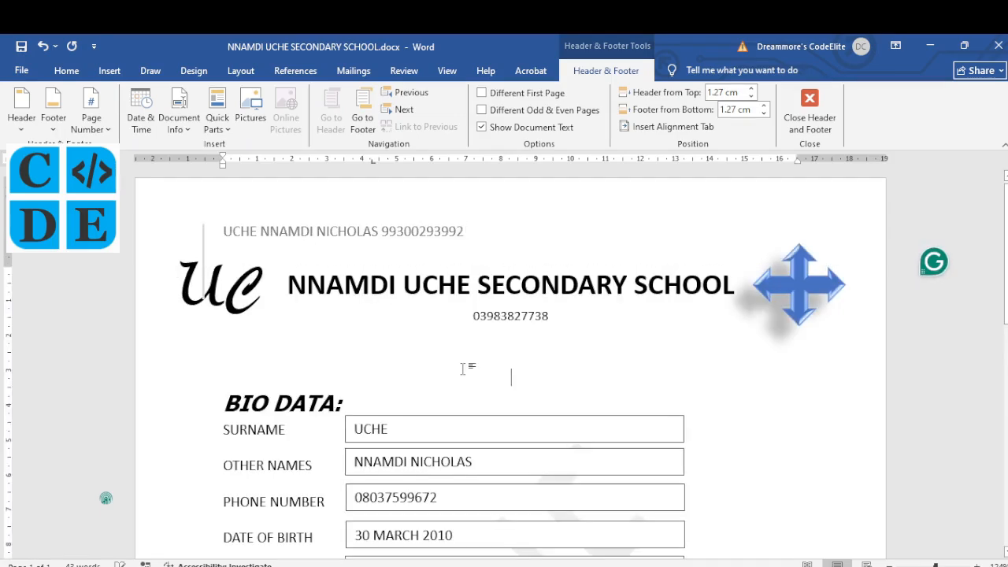
{"action": "key", "text": "alt+Tab"}
{"action": "key", "text": "alt+Tab"}
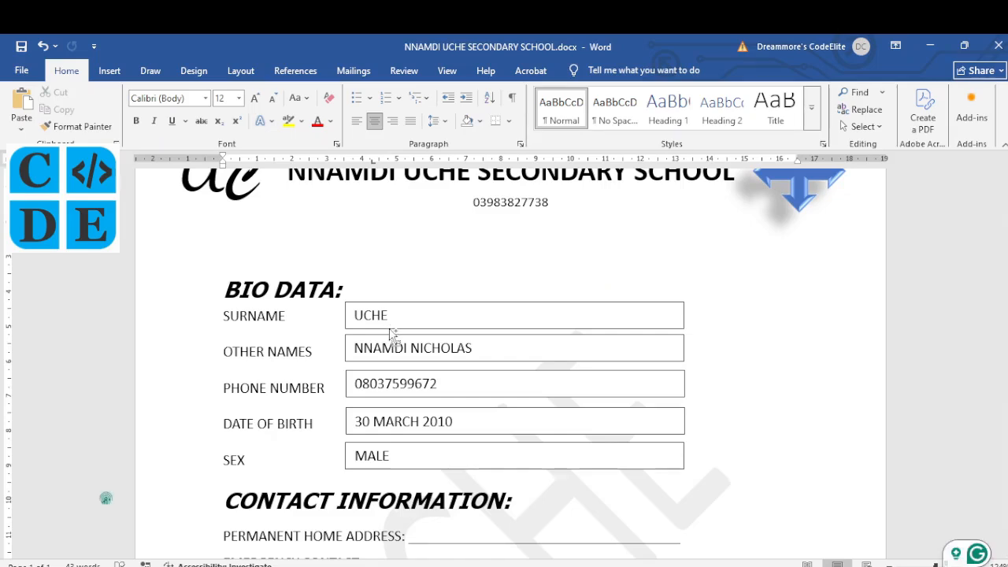
Step: Save the form, check its print preview, and insert a page break to begin page 2
{"action": "key", "text": "ctrl+s"}
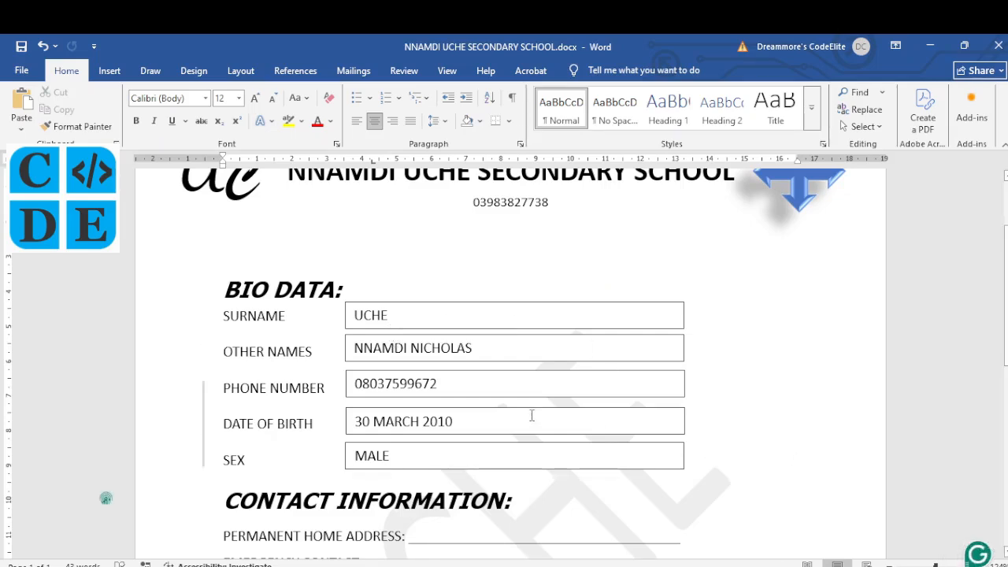
{"action": "key", "text": "ctrl+p"}
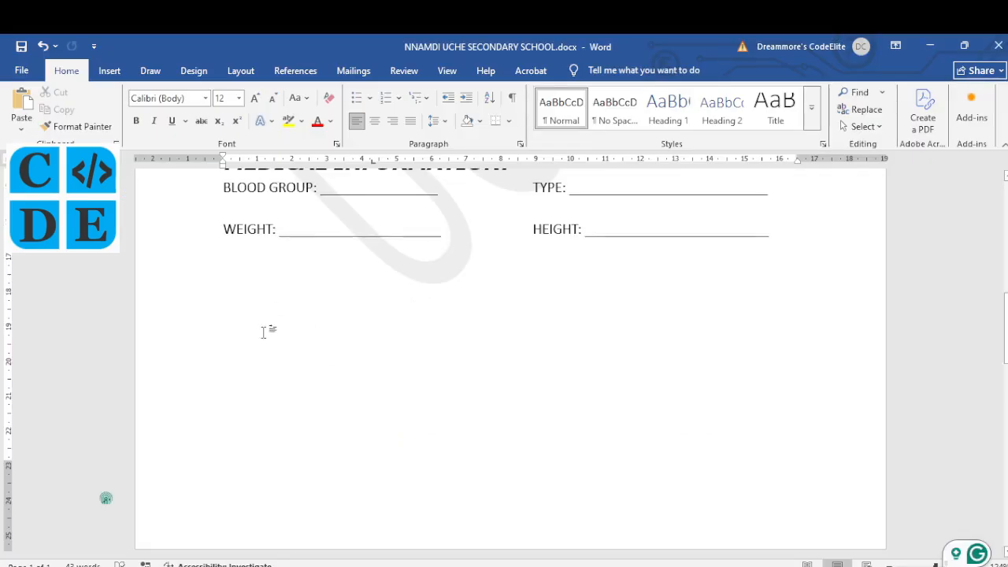
{"action": "key", "text": "ctrl+Return"}
{"action": "scroll", "coordinate": [334, 479], "scroll_direction": "down", "scroll_amount": 4}
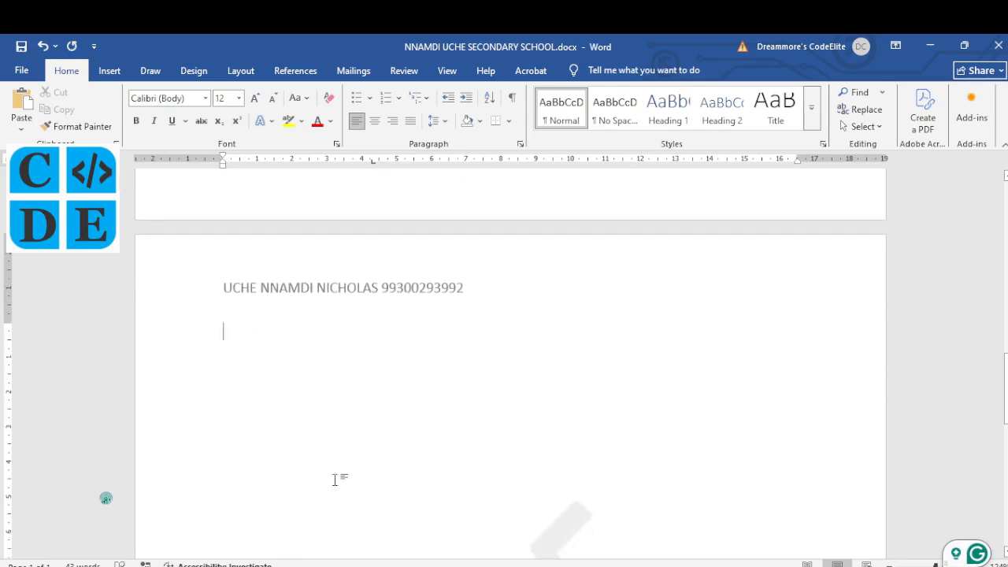
{"action": "scroll", "coordinate": [370, 433], "scroll_direction": "down", "scroll_amount": 2}
{"action": "scroll", "coordinate": [370, 433], "scroll_direction": "down", "scroll_amount": 5}
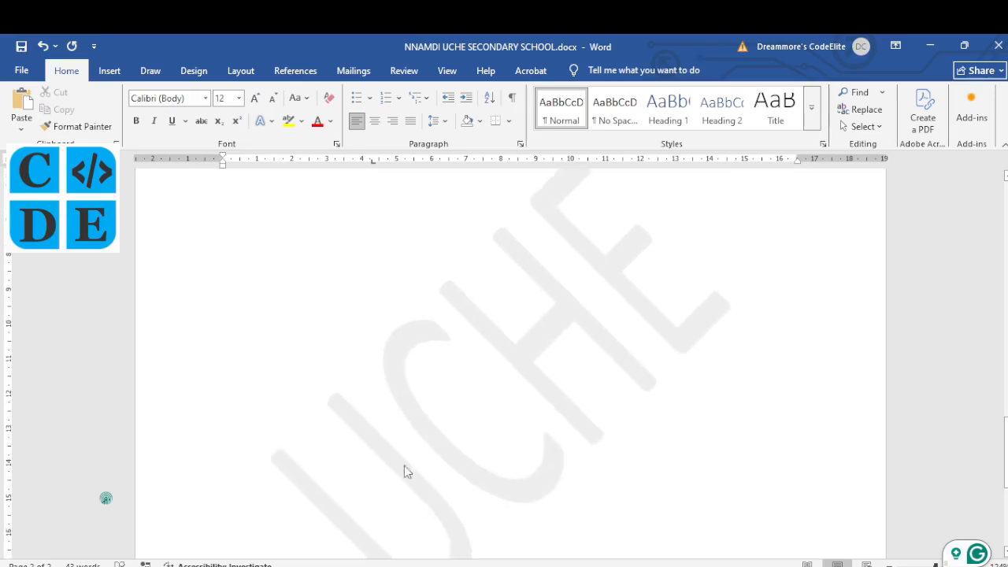
Step: Review page 2's 1B answers: five precautions plus notes on Copy, Header and Indentation
{"action": "scroll", "coordinate": [524, 333], "scroll_direction": "up", "scroll_amount": 2}
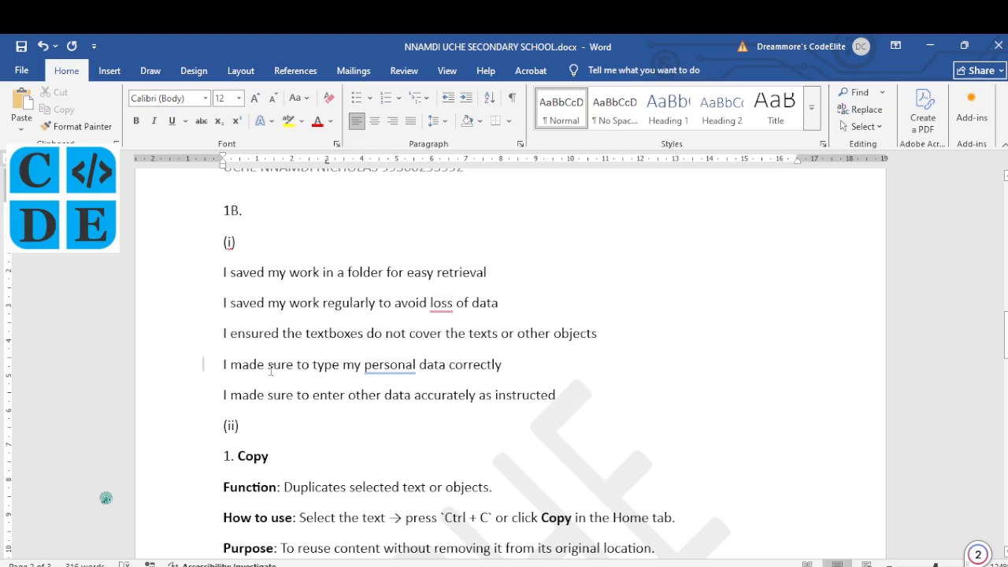
{"action": "scroll", "coordinate": [270, 370], "scroll_direction": "down", "scroll_amount": 1}
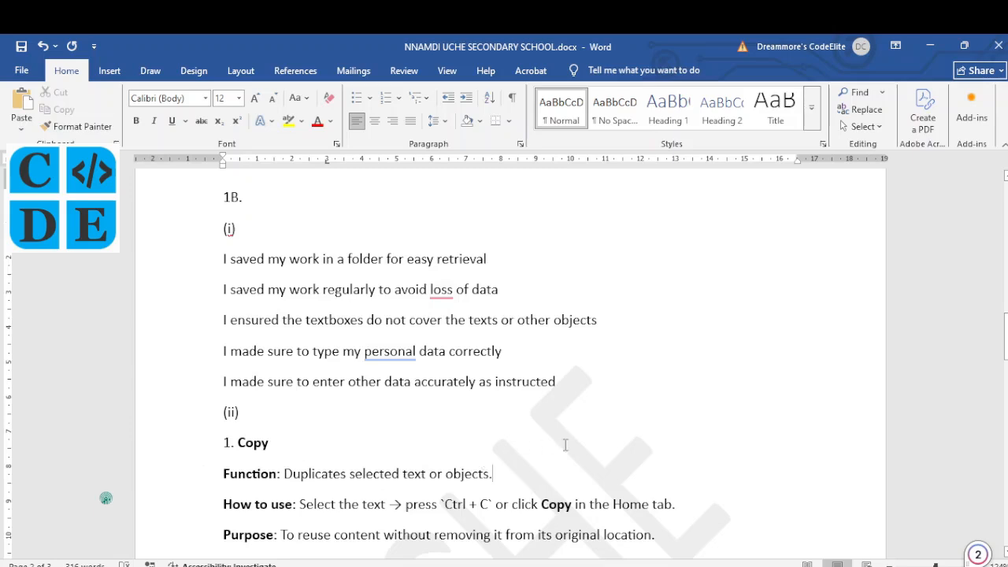
{"action": "scroll", "coordinate": [566, 445], "scroll_direction": "down", "scroll_amount": 3}
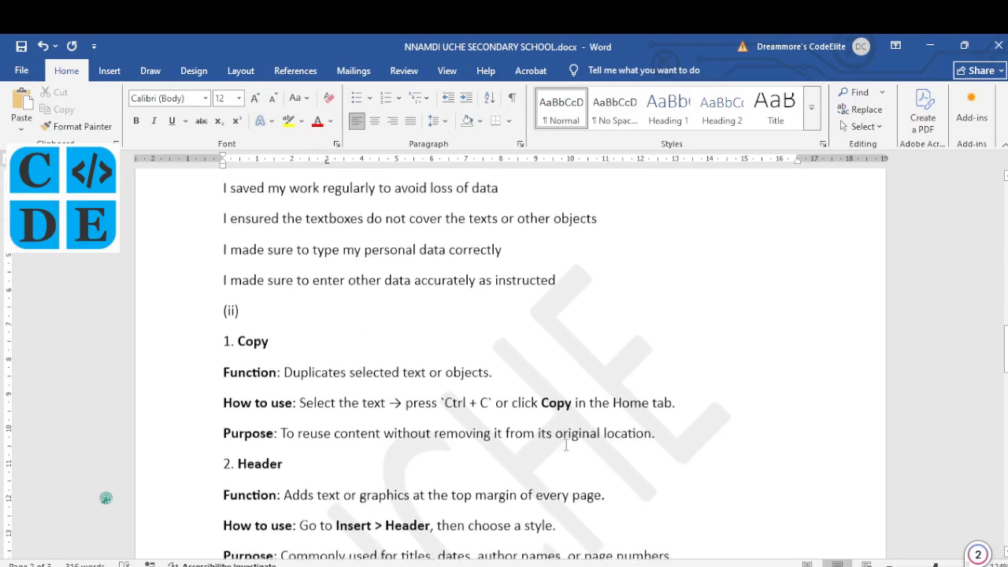
{"action": "scroll", "coordinate": [432, 406], "scroll_direction": "down", "scroll_amount": 2}
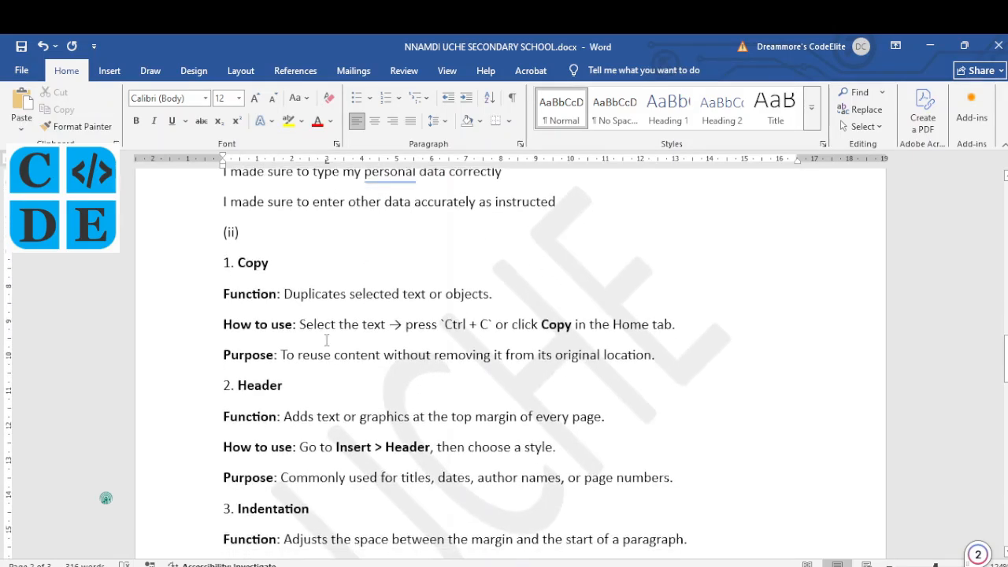
{"action": "key", "text": "alt+Tab"}
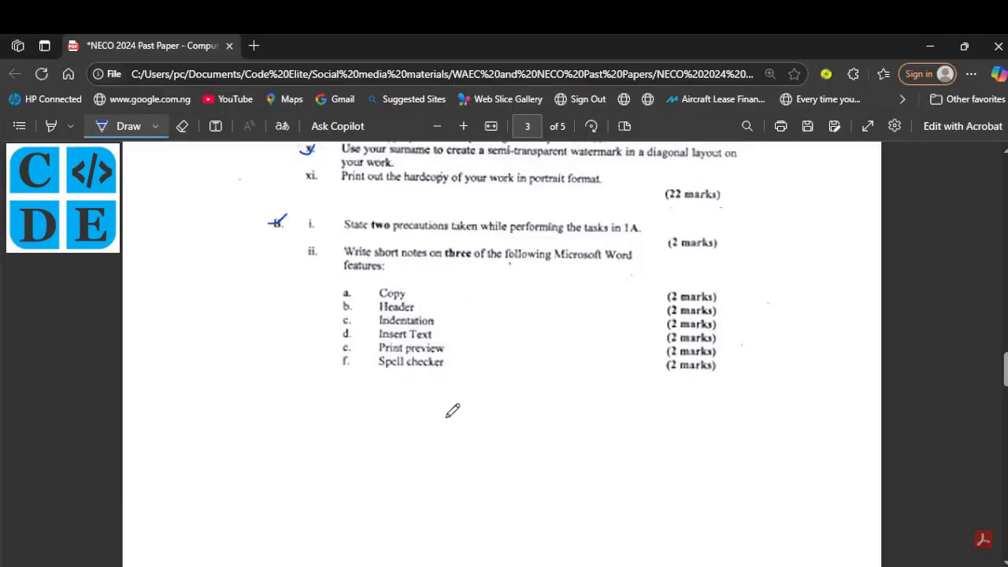
Step: Return to Word's answer page showing Function, How to use and Purpose for Copy and Header
{"action": "key", "text": "alt+Tab"}
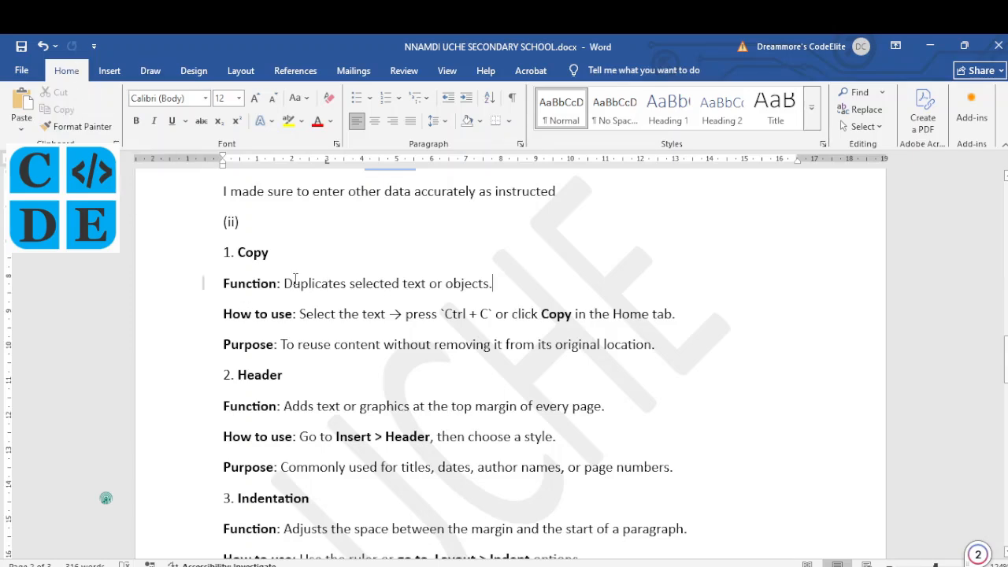
{"action": "left_click_drag", "start_coordinate": [285, 282], "coordinate": [347, 283]}
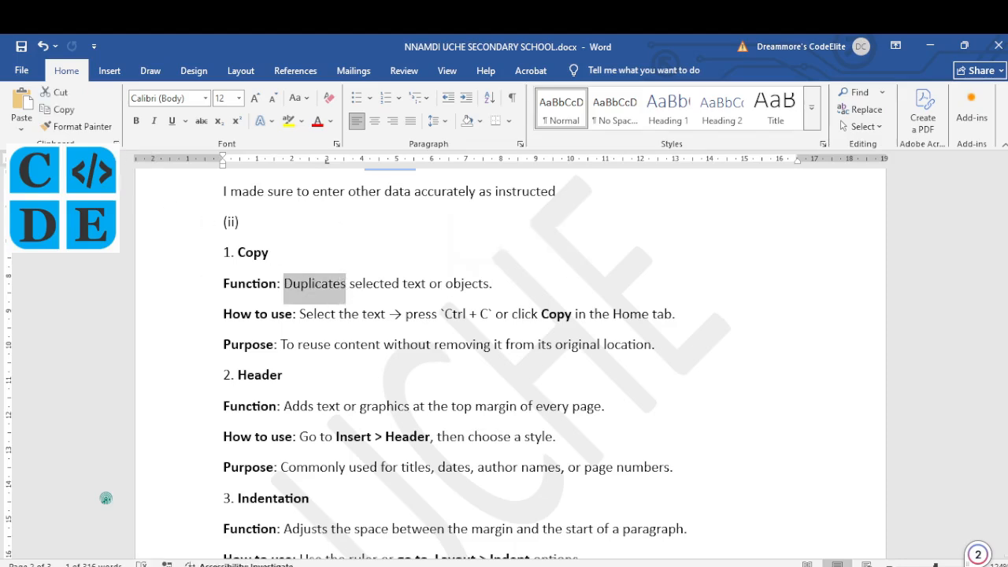
{"action": "left_click", "coordinate": [70, 108]}
{"action": "left_click", "coordinate": [381, 345]}
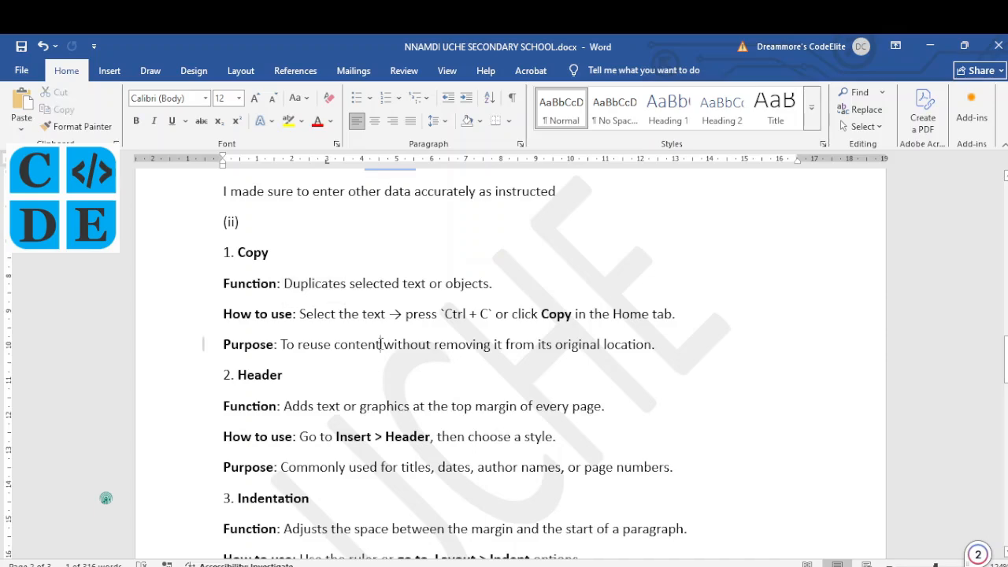
{"action": "scroll", "coordinate": [319, 347], "scroll_direction": "down", "scroll_amount": 2}
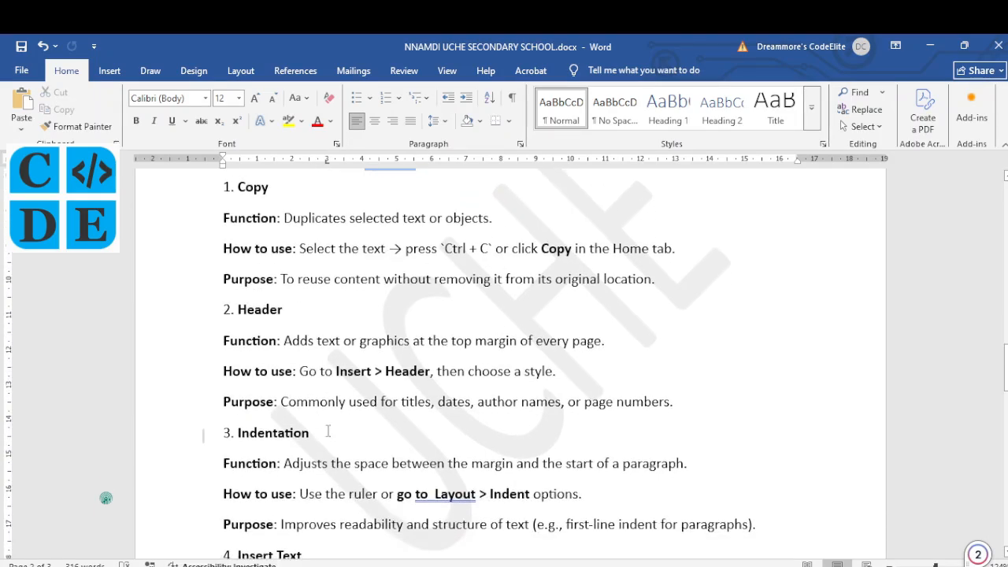
{"action": "scroll", "coordinate": [328, 324], "scroll_direction": "up", "scroll_amount": 5}
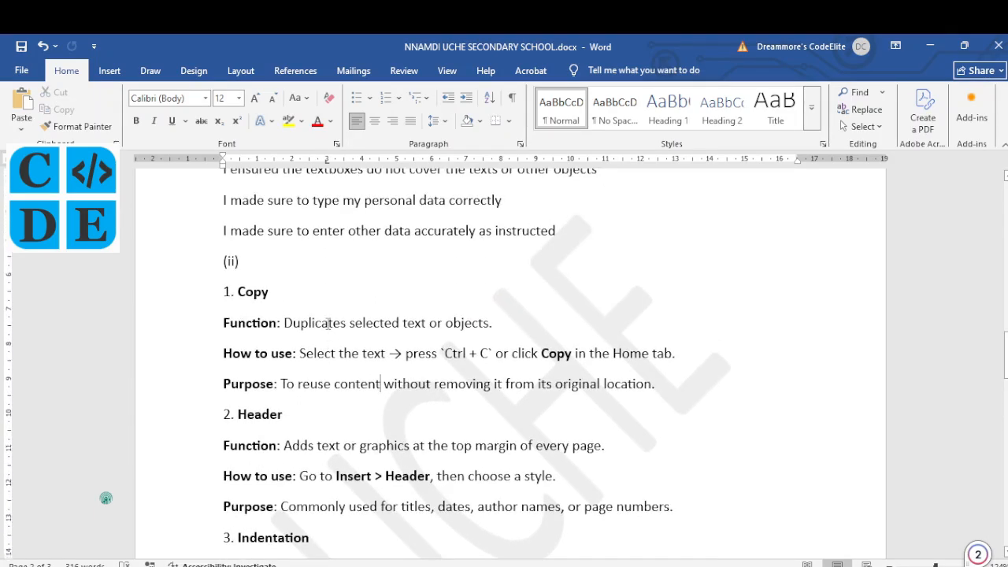
{"action": "scroll", "coordinate": [328, 324], "scroll_direction": "up", "scroll_amount": 4}
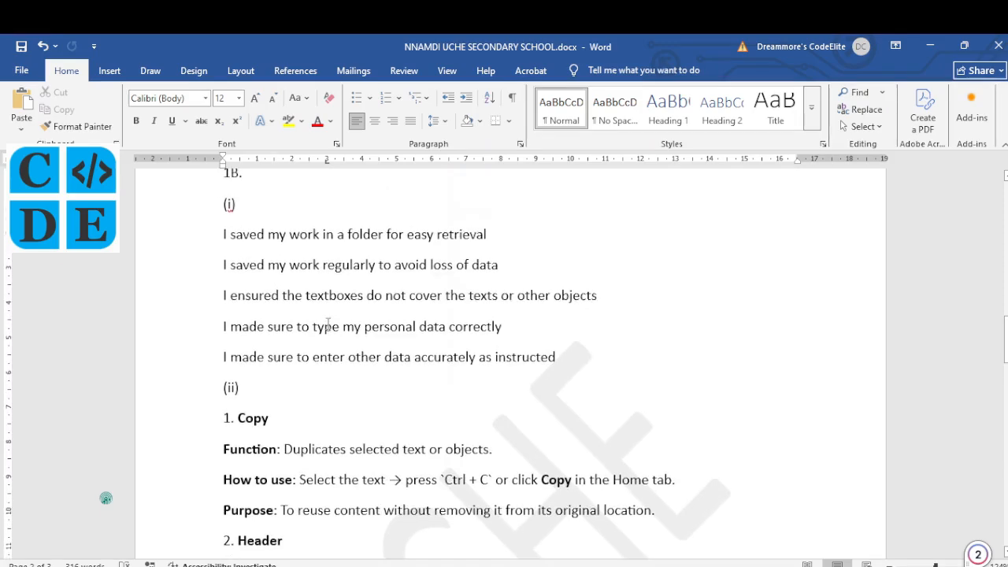
{"action": "scroll", "coordinate": [328, 324], "scroll_direction": "up", "scroll_amount": 3}
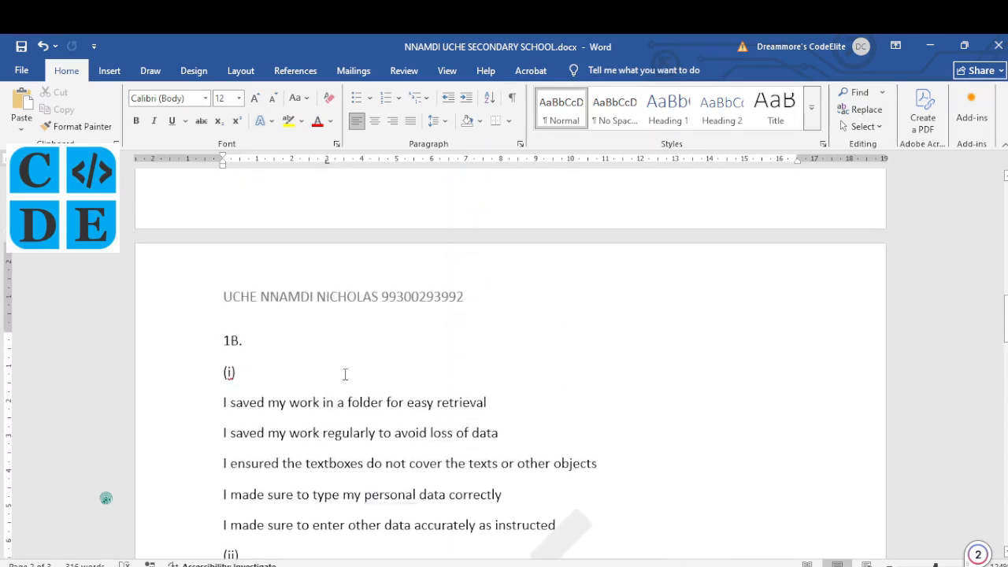
{"action": "scroll", "coordinate": [374, 502], "scroll_direction": "down", "scroll_amount": 7}
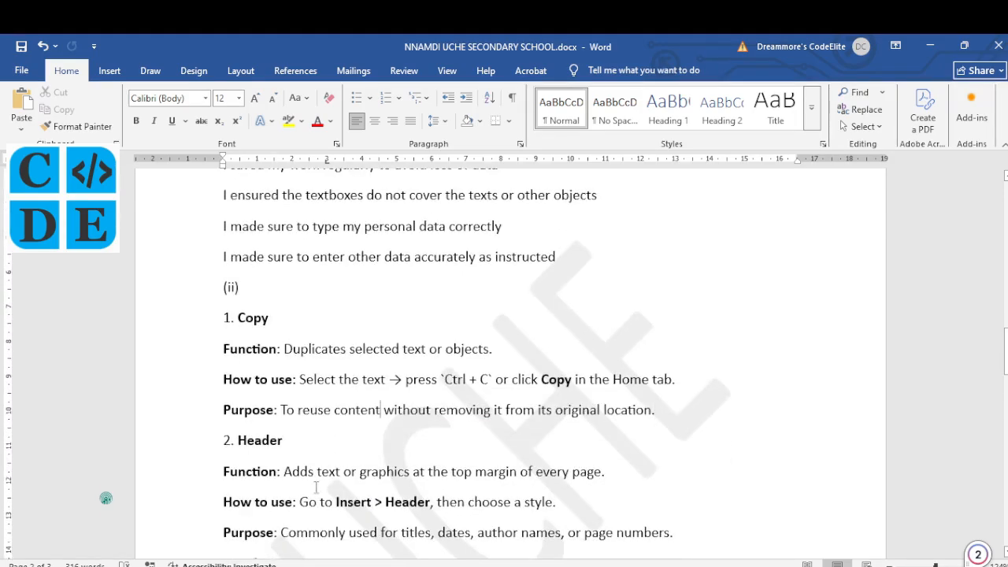
{"action": "left_click", "coordinate": [316, 487]}
{"action": "scroll", "coordinate": [316, 488], "scroll_direction": "down", "scroll_amount": 2}
{"action": "scroll", "coordinate": [316, 487], "scroll_direction": "down", "scroll_amount": 3}
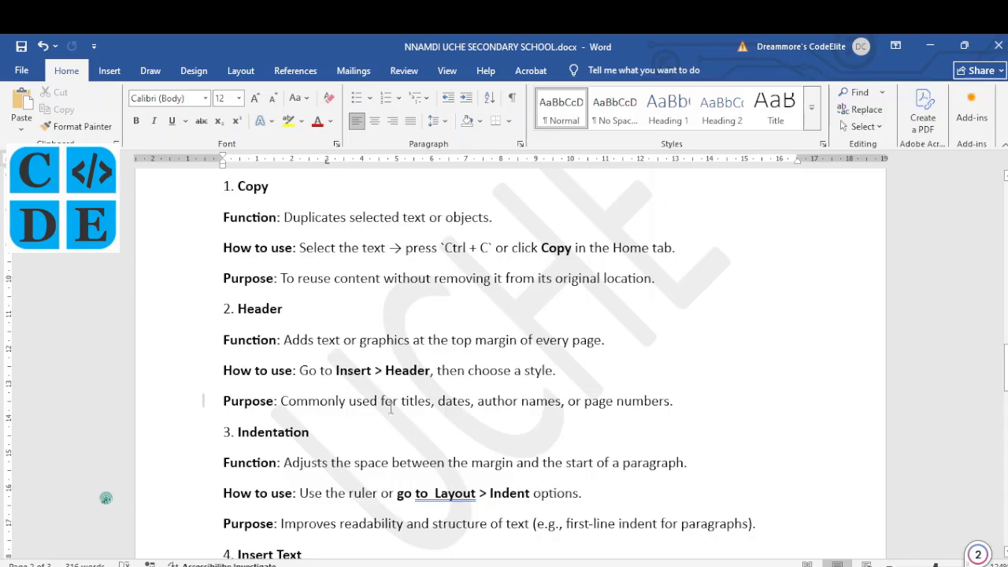
{"action": "scroll", "coordinate": [541, 410], "scroll_direction": "down", "scroll_amount": 2}
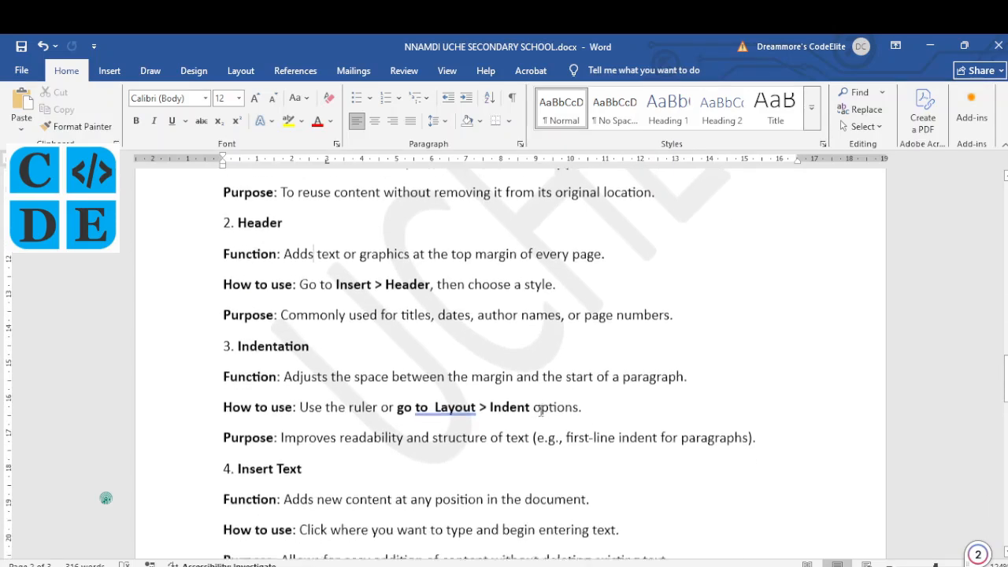
{"action": "scroll", "coordinate": [540, 410], "scroll_direction": "down", "scroll_amount": 1}
{"action": "scroll", "coordinate": [541, 410], "scroll_direction": "down", "scroll_amount": 1}
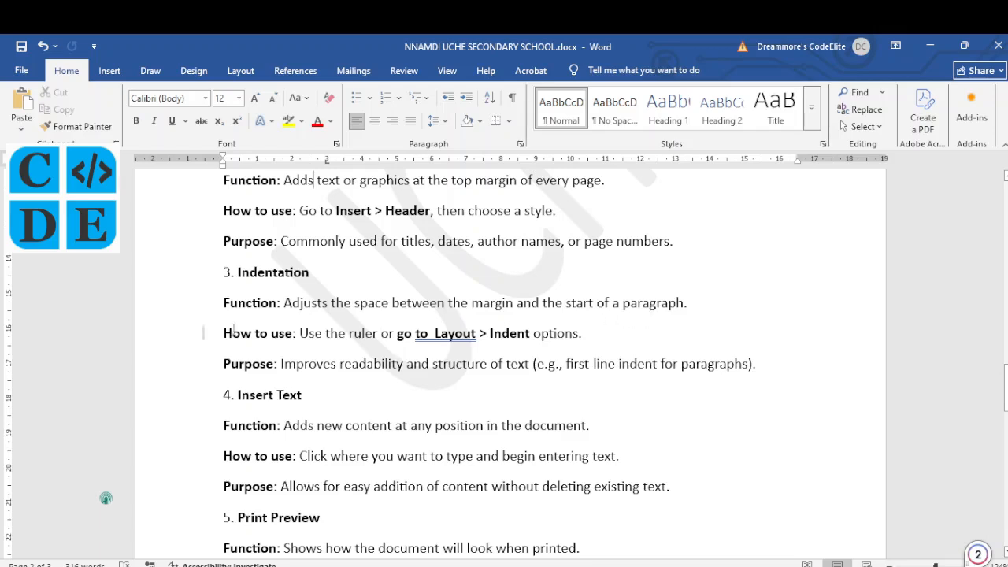
{"action": "left_click", "coordinate": [224, 303]}
{"action": "key", "text": "Tab"}
{"action": "key", "text": "Tab"}
{"action": "key", "text": "Tab"}
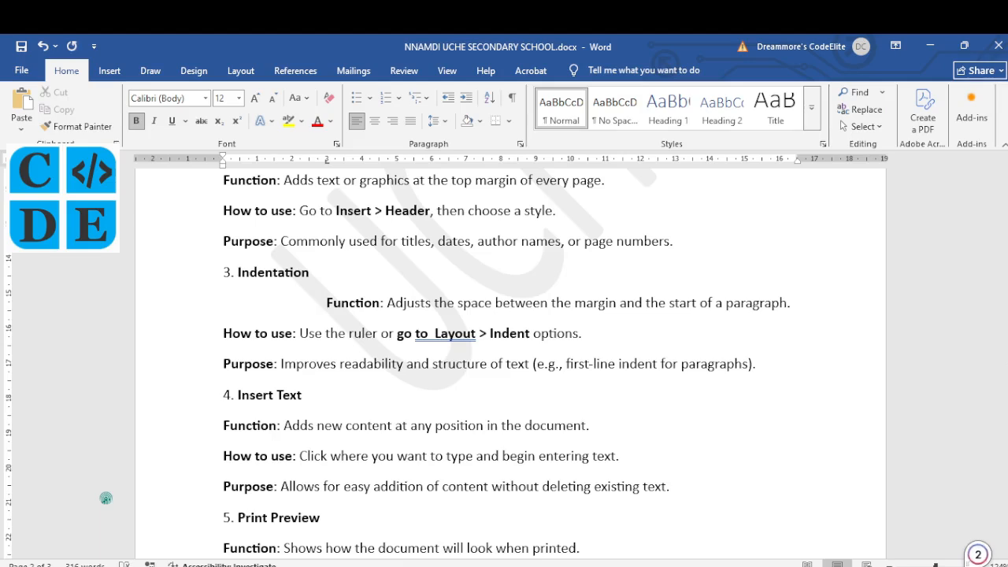
{"action": "key", "text": "BackSpace"}
{"action": "key", "text": "BackSpace"}
{"action": "key", "text": "BackSpace"}
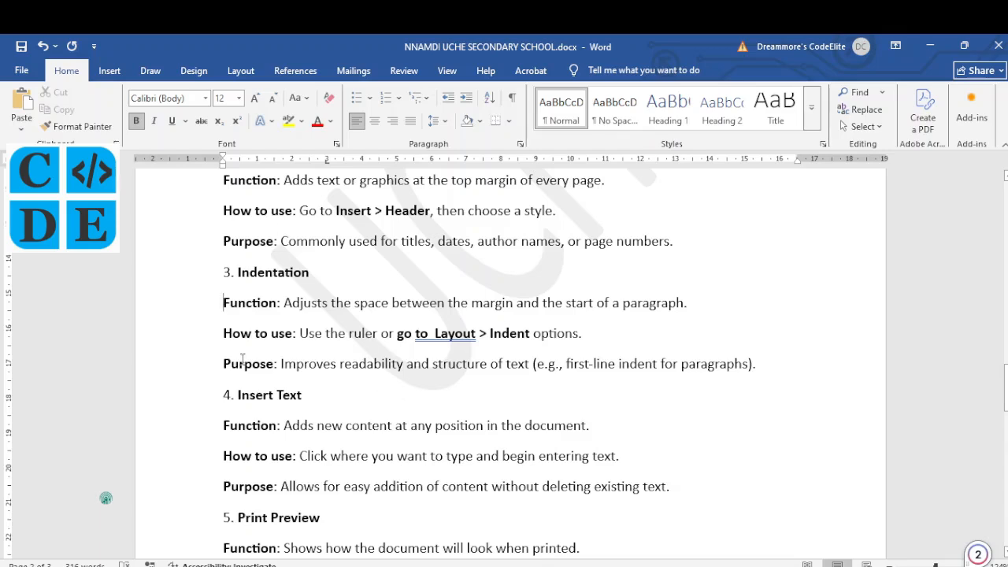
Step: Show the Layout tab's Indent and Spacing settings and scroll the answers down to Print Preview
{"action": "left_click", "coordinate": [245, 71]}
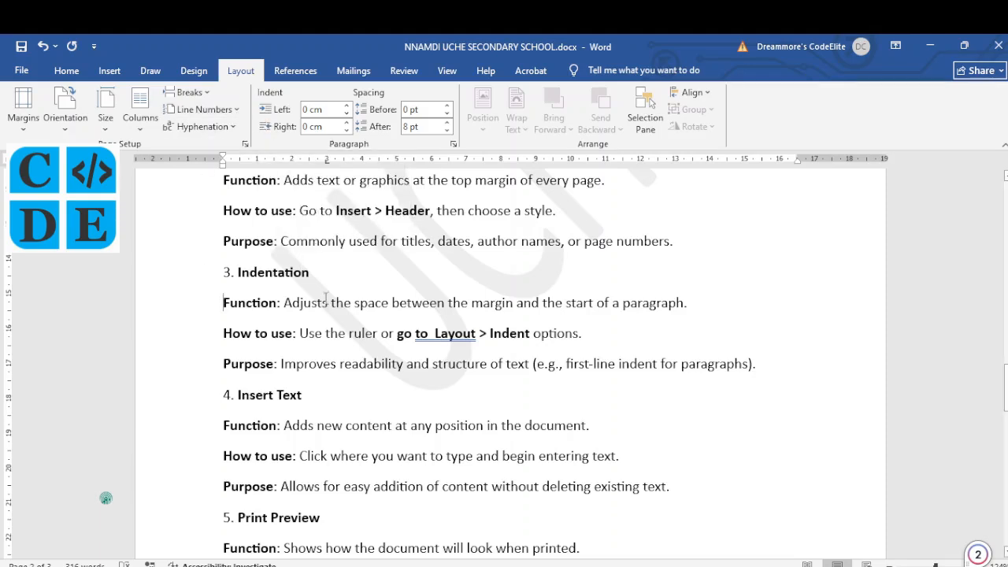
{"action": "left_click", "coordinate": [352, 364]}
{"action": "scroll", "coordinate": [352, 364], "scroll_direction": "down", "scroll_amount": 2}
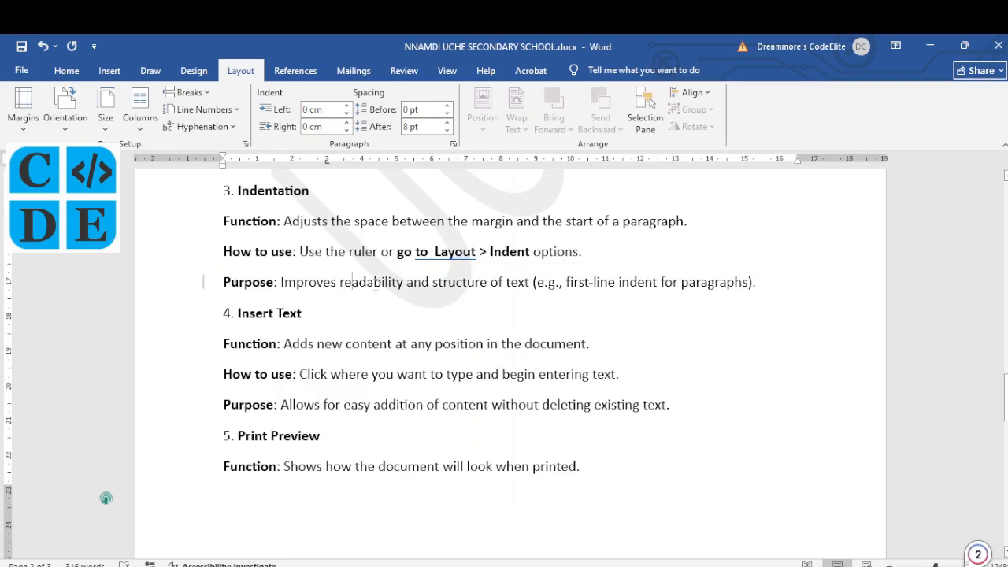
{"action": "scroll", "coordinate": [475, 290], "scroll_direction": "down", "scroll_amount": 1}
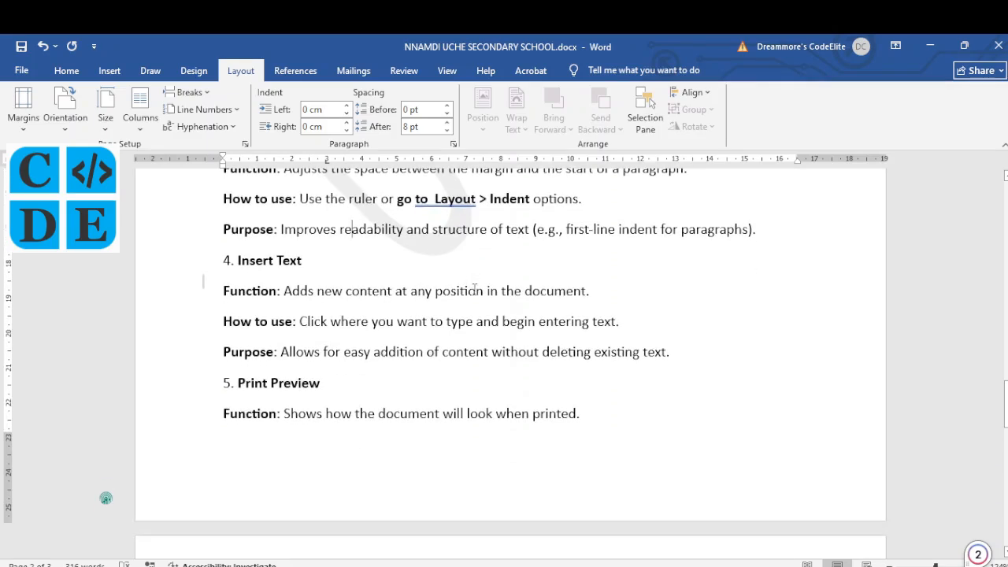
{"action": "scroll", "coordinate": [475, 290], "scroll_direction": "down", "scroll_amount": 1}
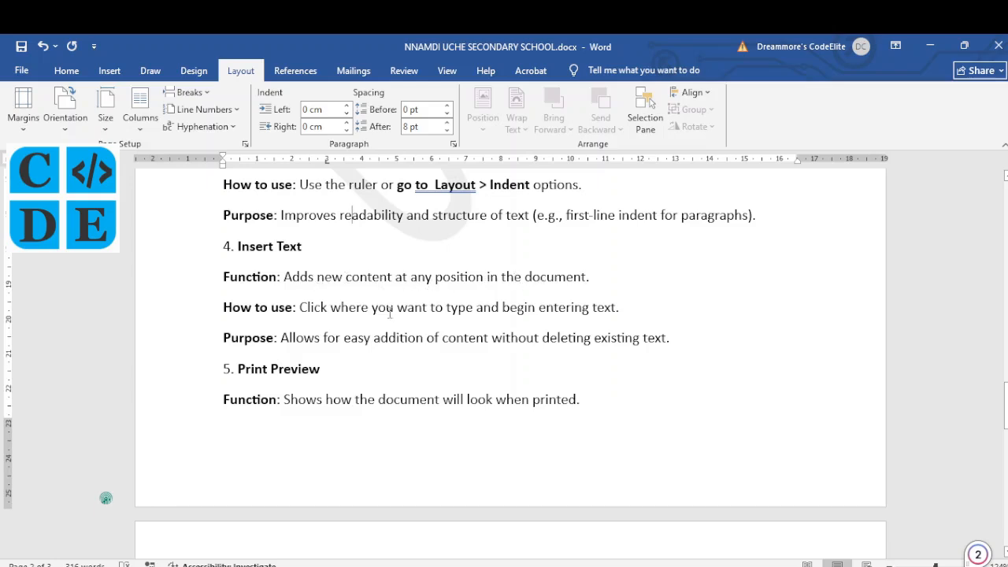
{"action": "scroll", "coordinate": [389, 313], "scroll_direction": "down", "scroll_amount": 1}
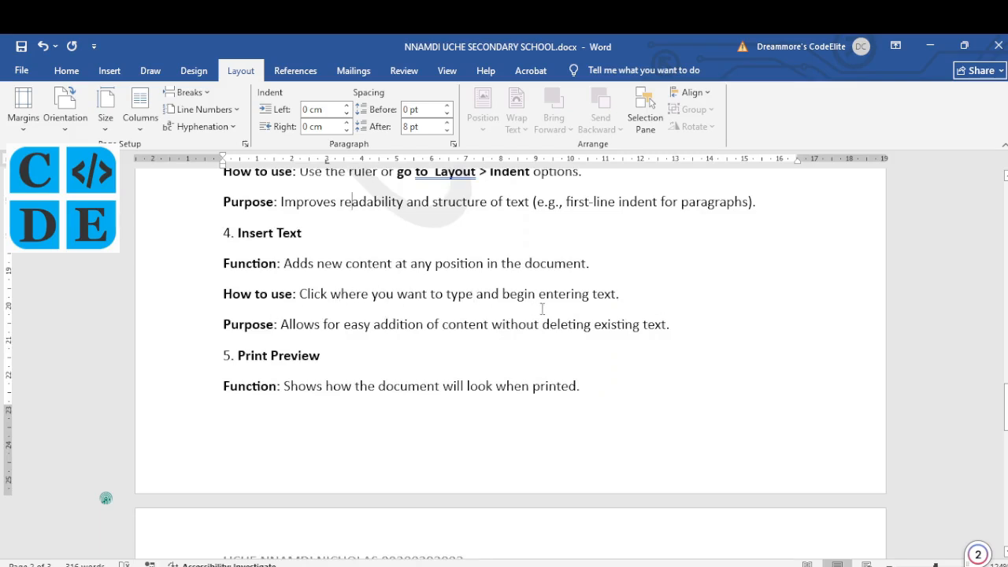
{"action": "scroll", "coordinate": [584, 317], "scroll_direction": "down", "scroll_amount": 1}
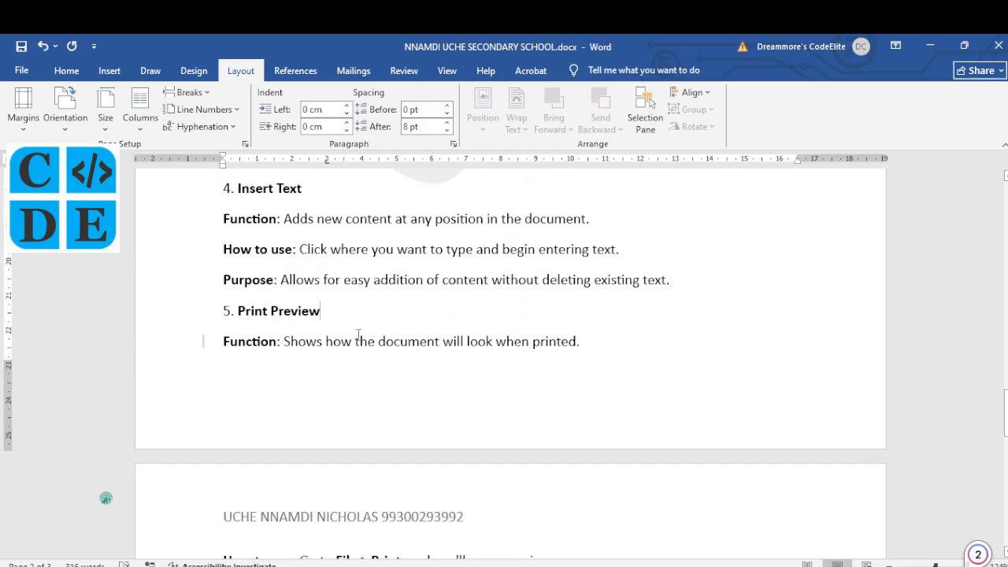
{"action": "scroll", "coordinate": [359, 335], "scroll_direction": "down", "scroll_amount": 1}
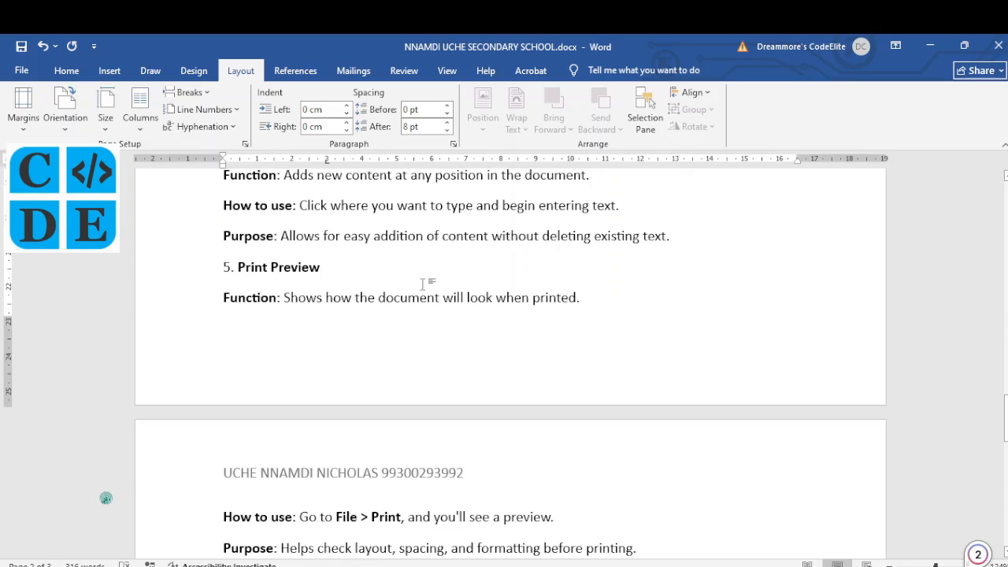
{"action": "key", "text": "ctrl+p"}
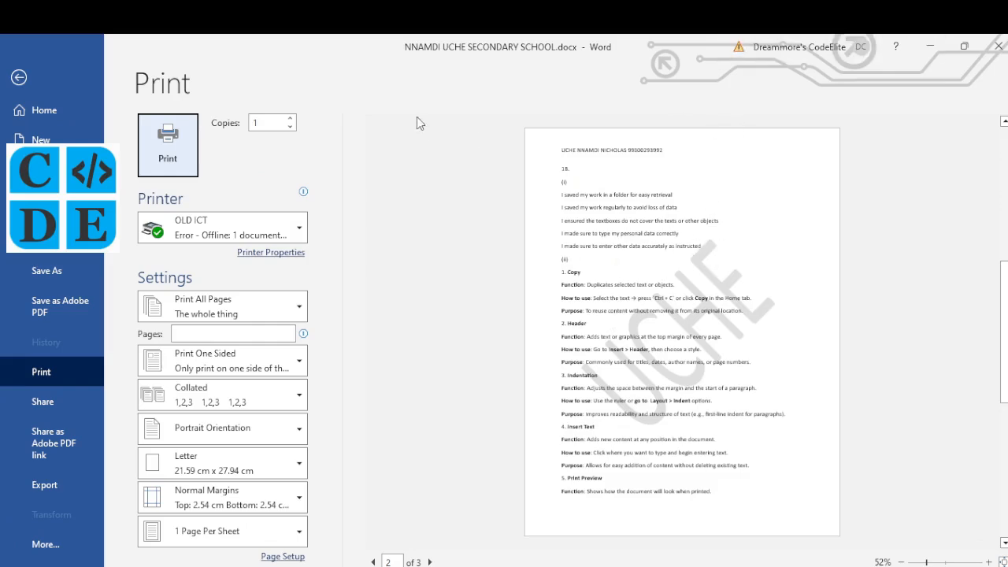
{"action": "left_click", "coordinate": [19, 77]}
{"action": "scroll", "coordinate": [321, 513], "scroll_direction": "up", "scroll_amount": 3}
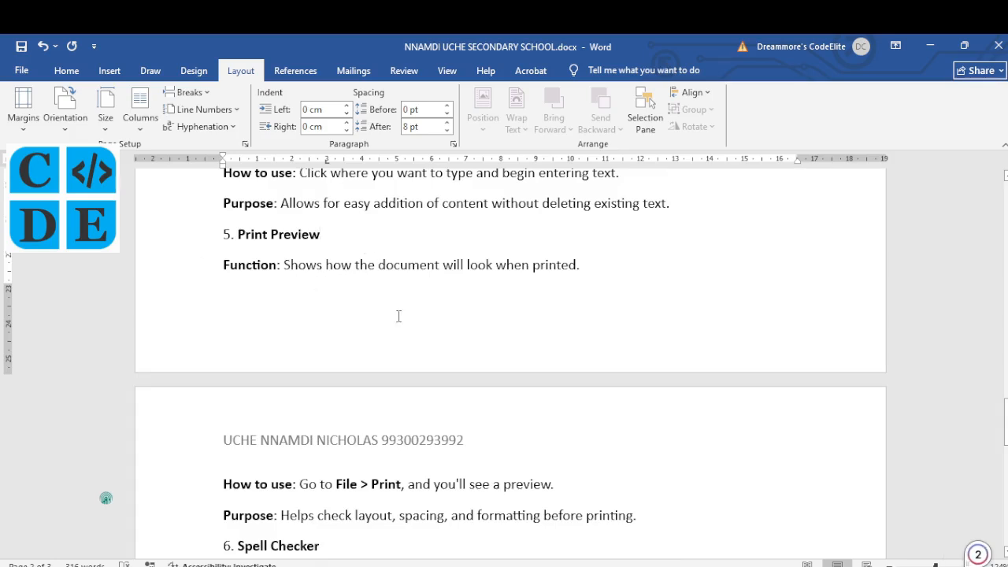
{"action": "scroll", "coordinate": [400, 315], "scroll_direction": "down", "scroll_amount": 4}
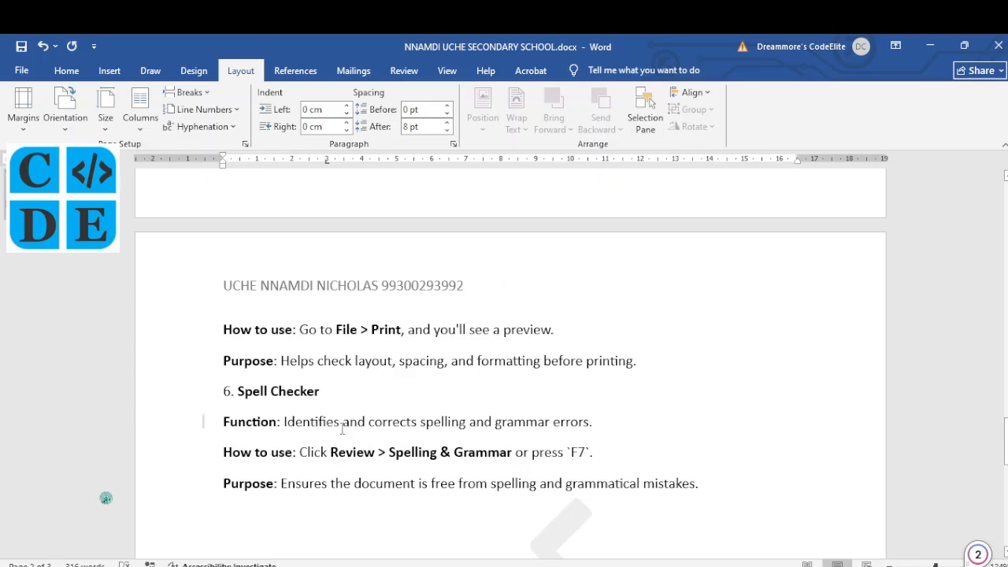
{"action": "scroll", "coordinate": [342, 429], "scroll_direction": "down", "scroll_amount": 2}
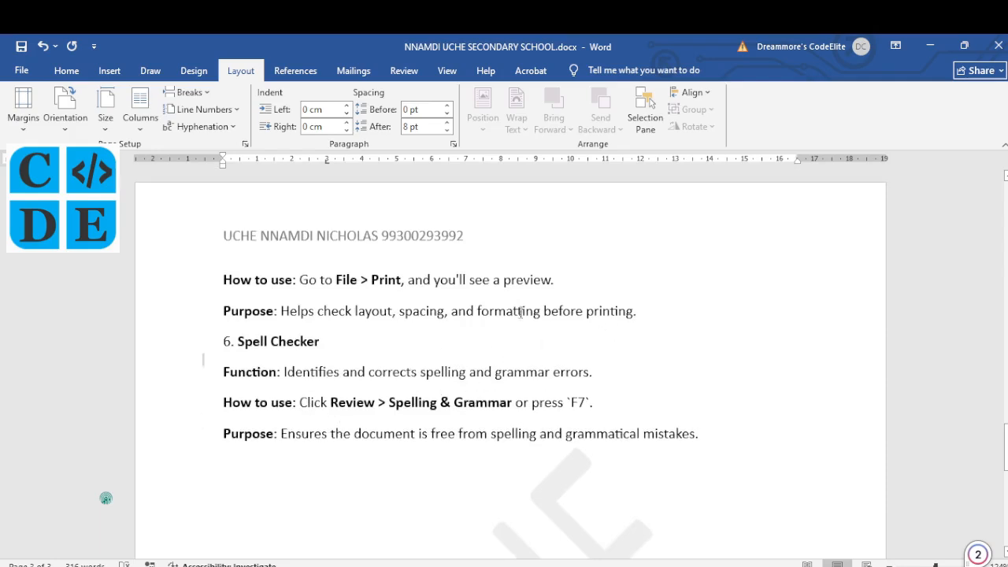
{"action": "left_click", "coordinate": [324, 459]}
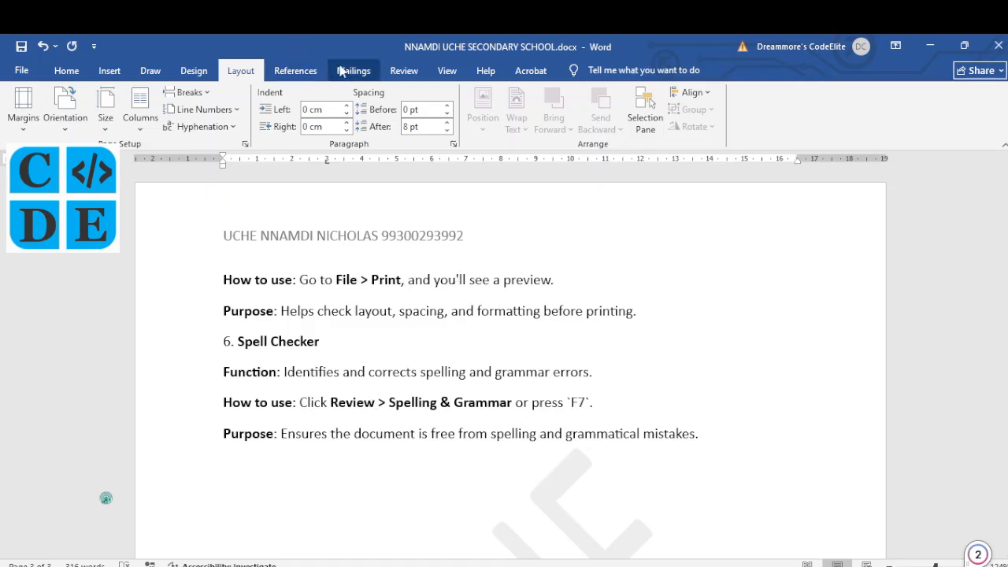
Step: Check Spelling & Grammar from the Review tab, then return to the Copy section's how-to line
{"action": "left_click", "coordinate": [406, 71]}
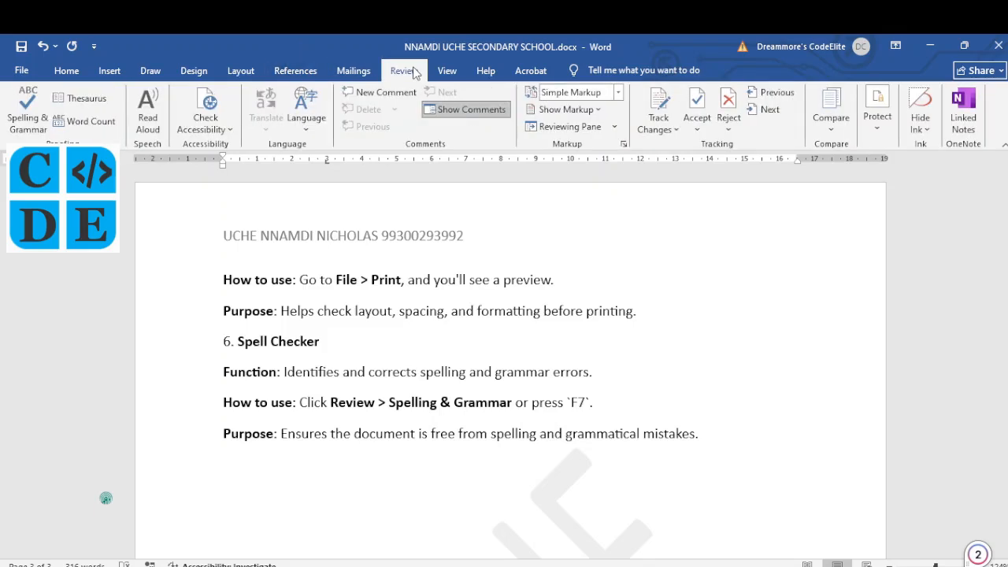
{"action": "left_click", "coordinate": [32, 116]}
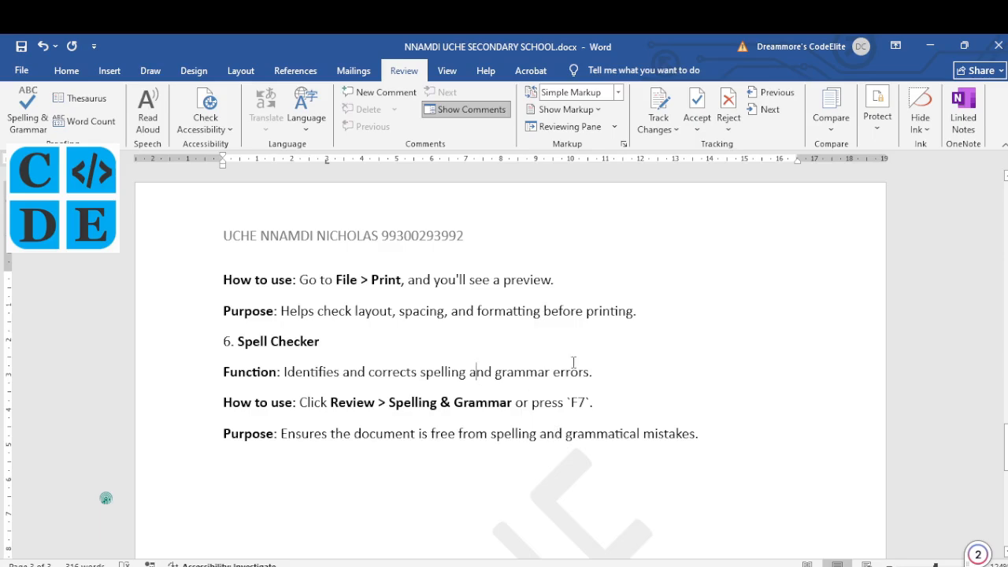
{"action": "scroll", "coordinate": [573, 362], "scroll_direction": "up", "scroll_amount": 3}
{"action": "scroll", "coordinate": [573, 362], "scroll_direction": "up", "scroll_amount": 7}
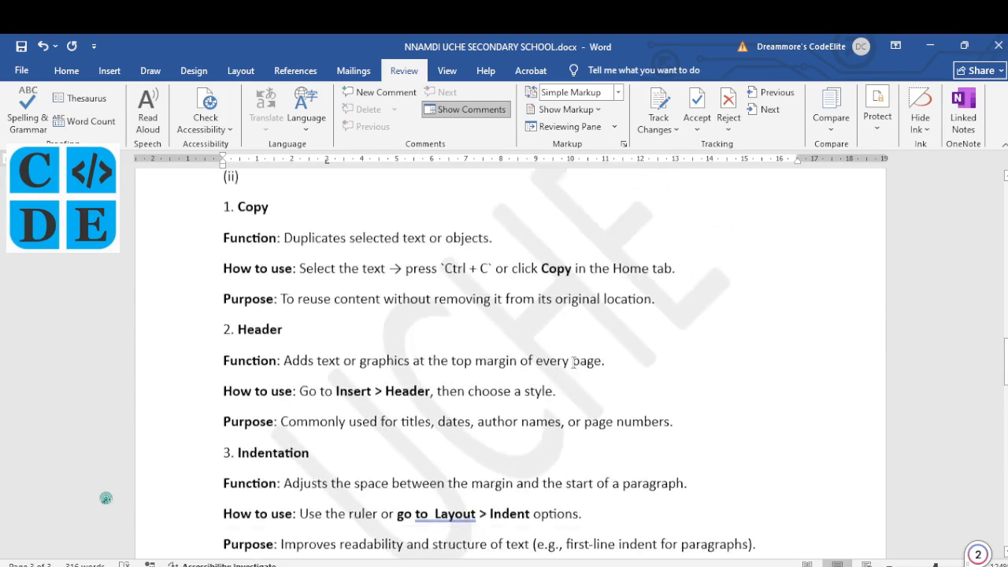
{"action": "left_click", "coordinate": [488, 405]}
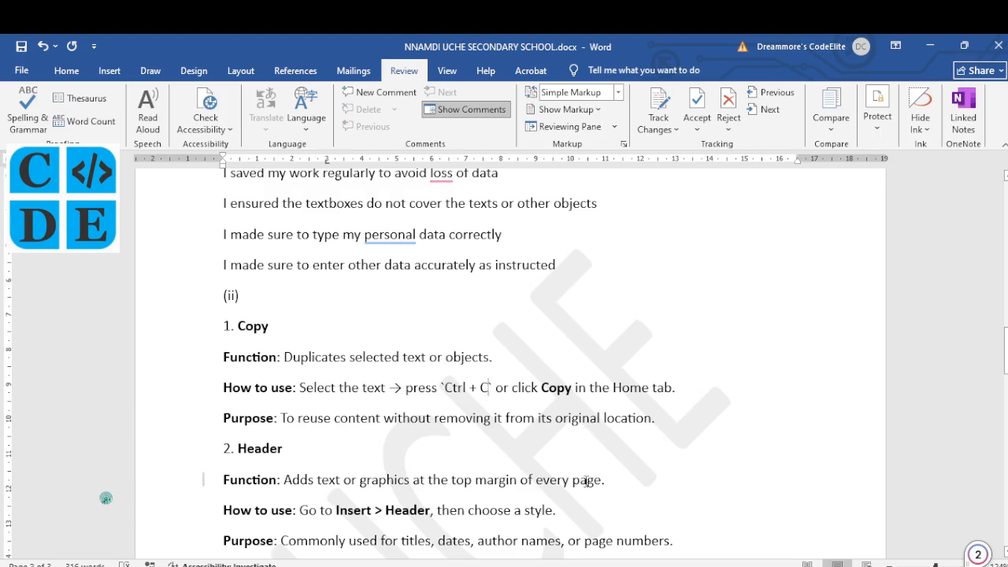
Step: Switch to the NECO past paper in Edge and scroll to page 4's Table 1.1 sales report
{"action": "key", "text": "alt+Tab"}
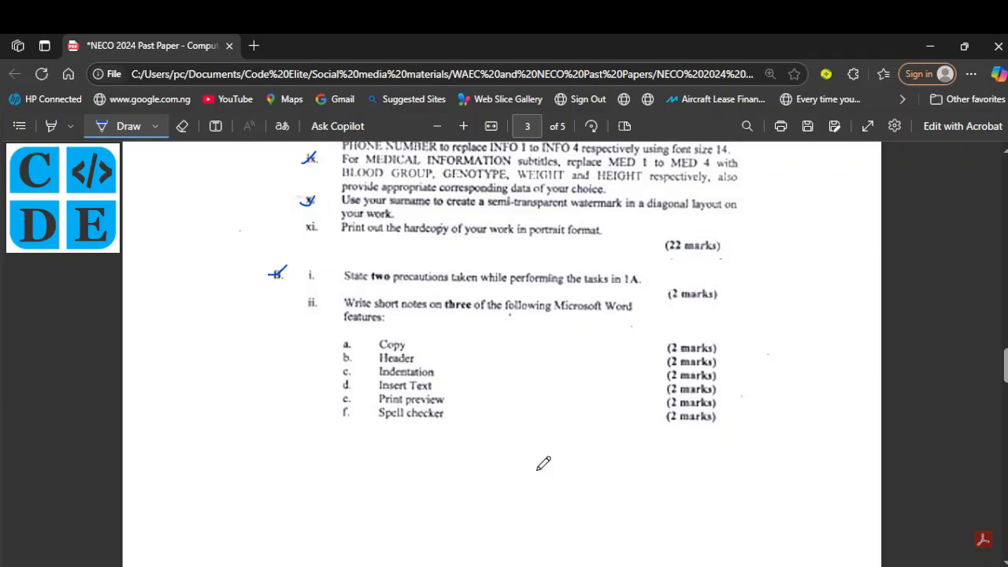
{"action": "scroll", "coordinate": [543, 463], "scroll_direction": "down", "scroll_amount": 6}
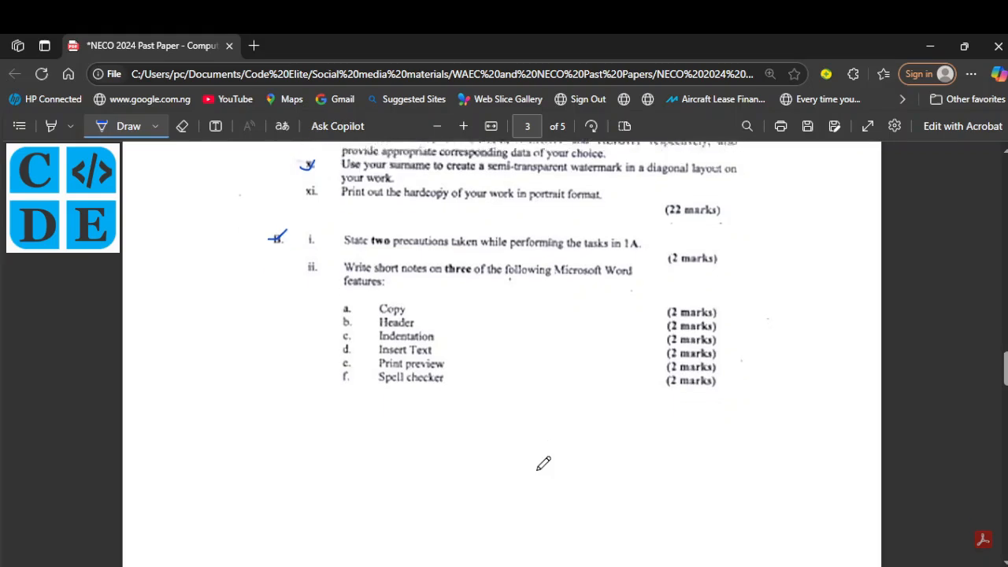
{"action": "scroll", "coordinate": [544, 463], "scroll_direction": "down", "scroll_amount": 2}
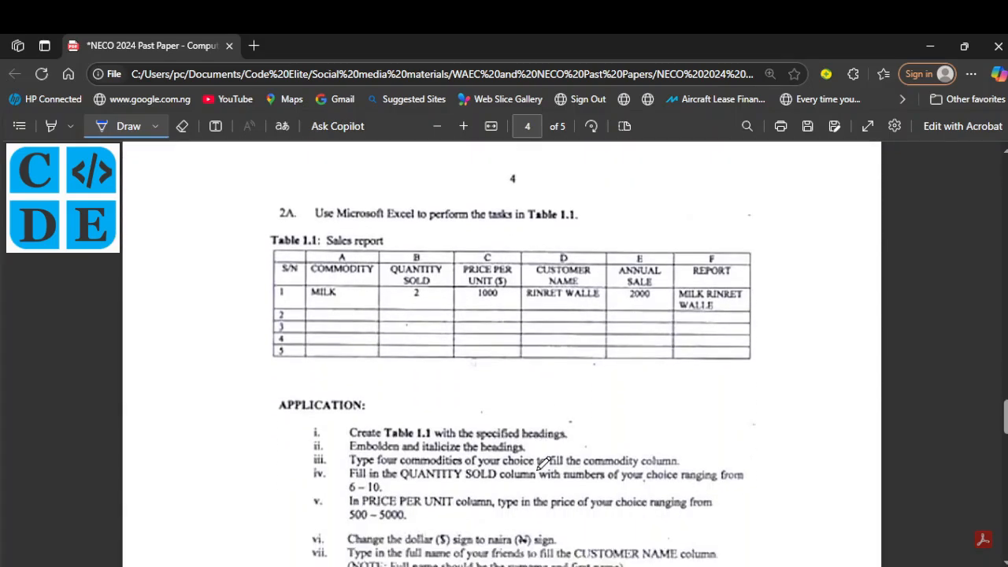